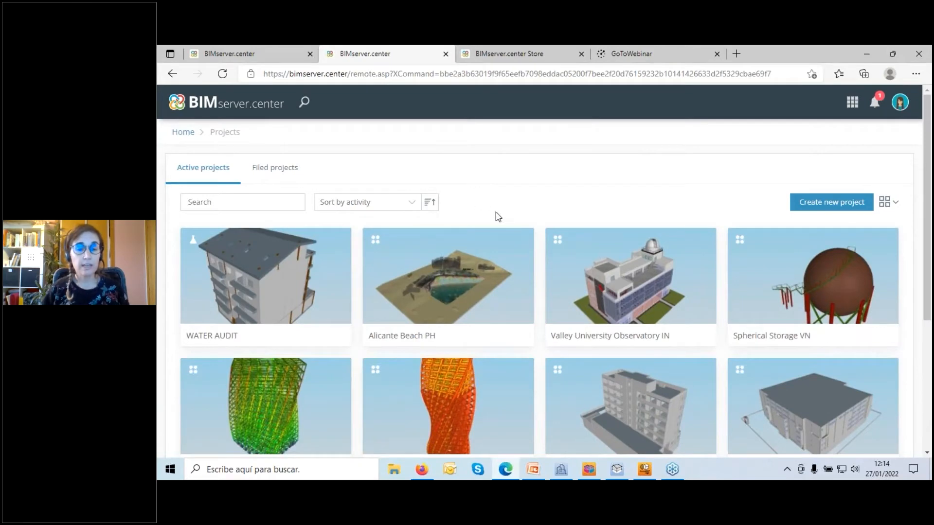
Show more entries per page in the active projects list and open the CASE STUDY1 FINAL project.
{"action": "scroll", "coordinate": [492, 214], "scroll_direction": "down", "scroll_amount": 1}
{"action": "scroll", "coordinate": [482, 224], "scroll_direction": "down", "scroll_amount": 1}
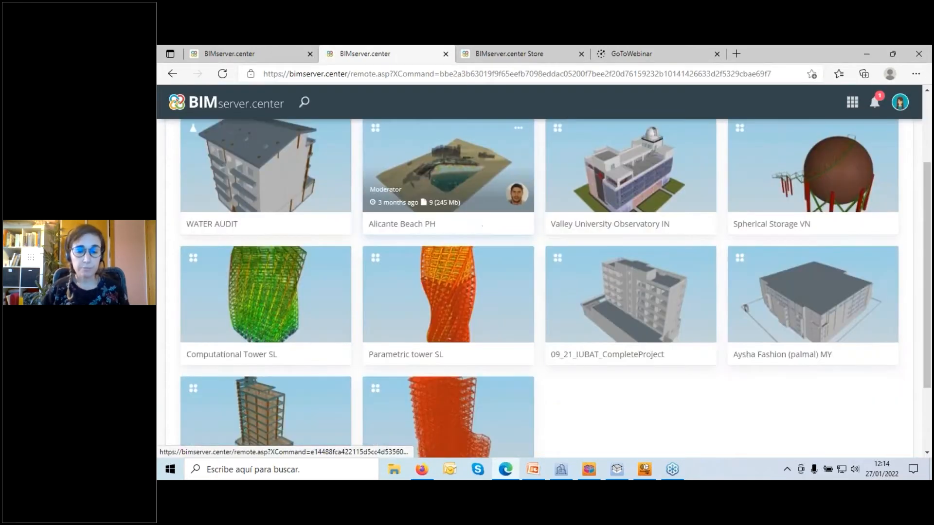
{"action": "scroll", "coordinate": [481, 225], "scroll_direction": "down", "scroll_amount": 1}
{"action": "scroll", "coordinate": [492, 236], "scroll_direction": "down", "scroll_amount": 2}
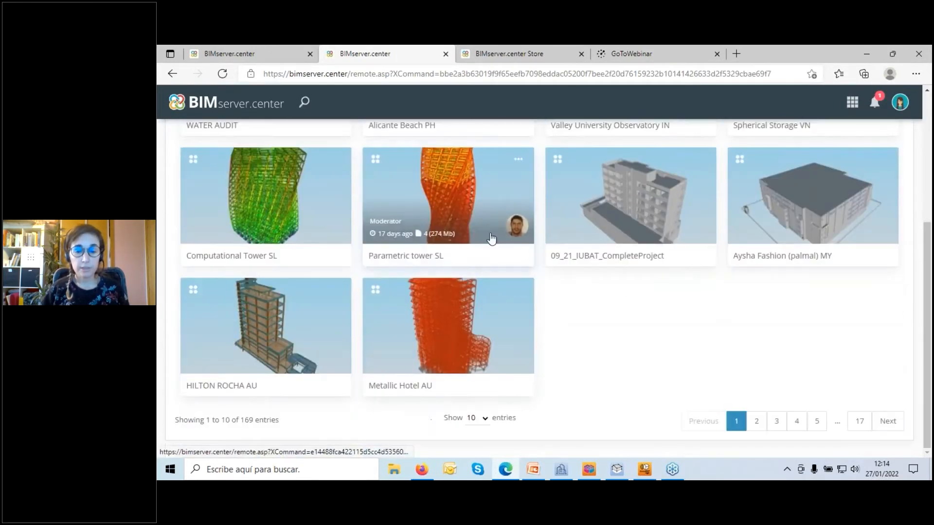
{"action": "left_click", "coordinate": [485, 419]}
{"action": "left_click", "coordinate": [476, 383]}
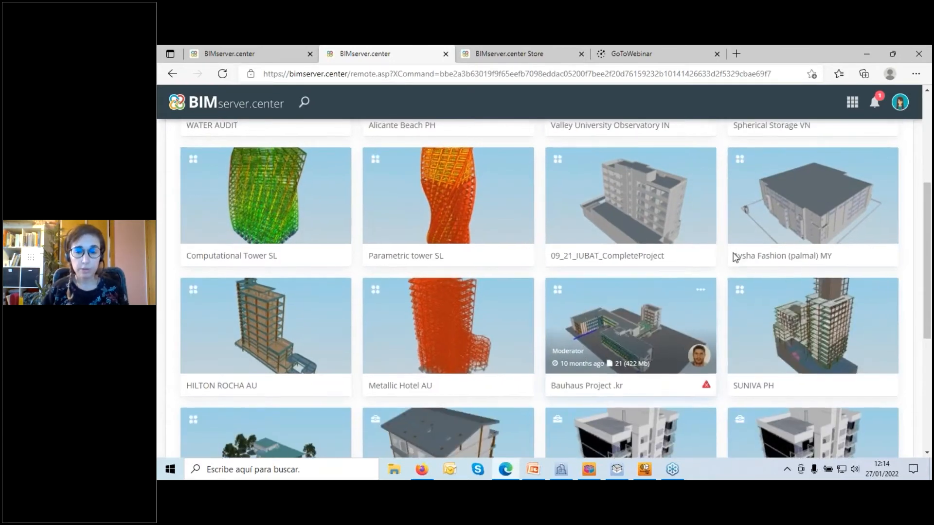
{"action": "scroll", "coordinate": [734, 257], "scroll_direction": "down", "scroll_amount": 2}
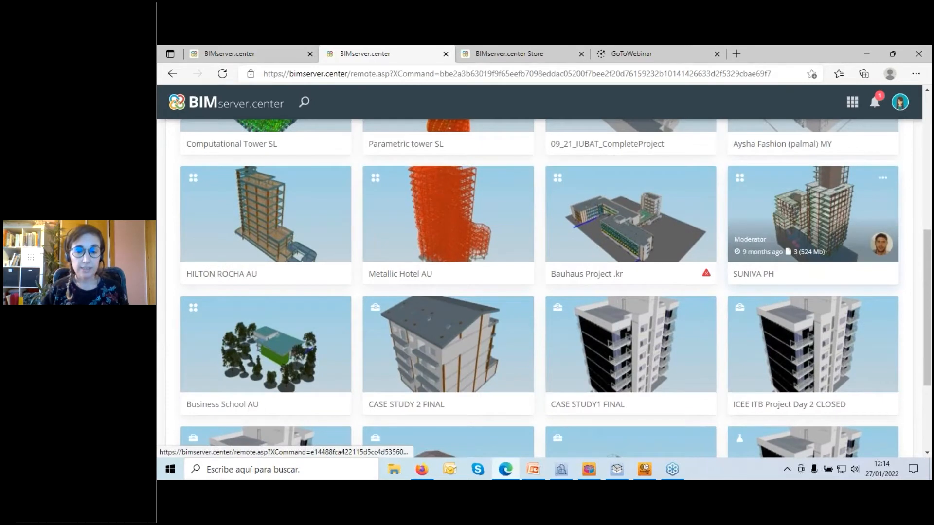
{"action": "left_click", "coordinate": [626, 348]}
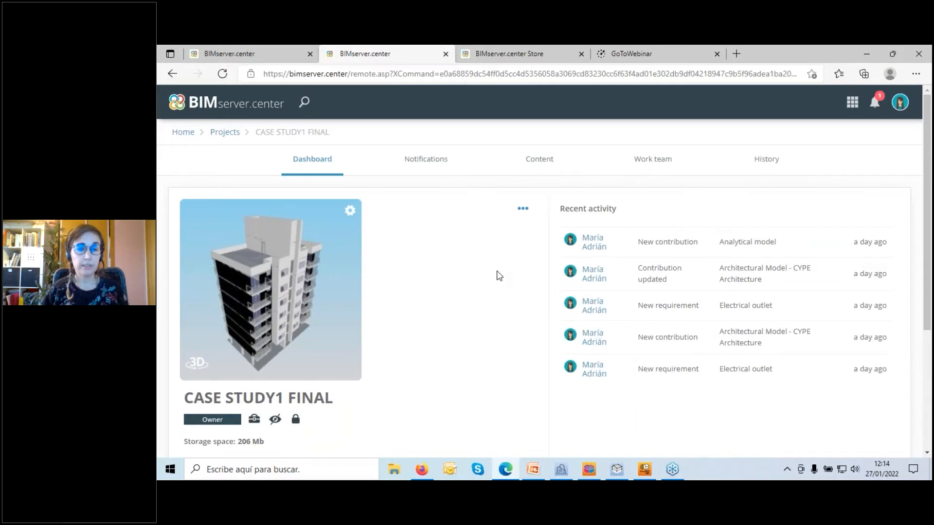
Review the project's contributions and examine the files included in Architectural Model - CYPE Architecture.
{"action": "scroll", "coordinate": [499, 276], "scroll_direction": "down", "scroll_amount": 1}
{"action": "scroll", "coordinate": [498, 276], "scroll_direction": "up", "scroll_amount": 1}
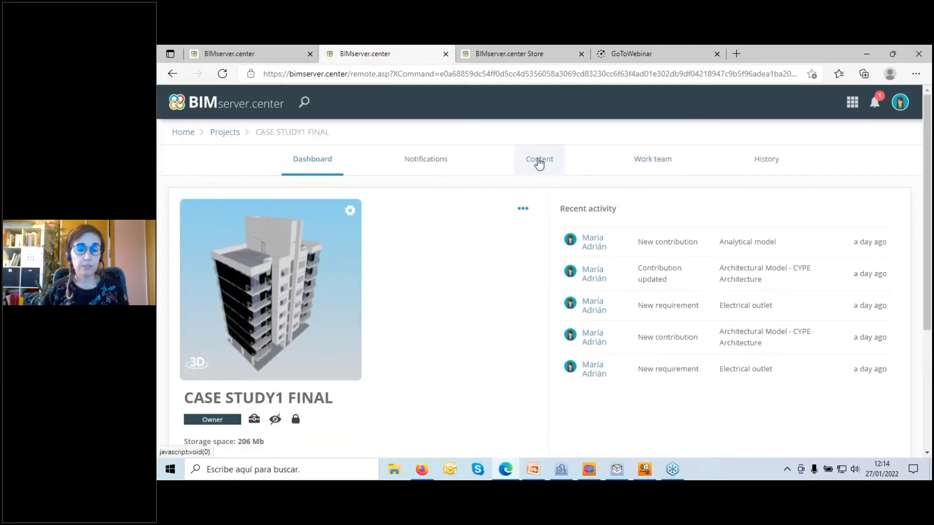
{"action": "left_click", "coordinate": [539, 161]}
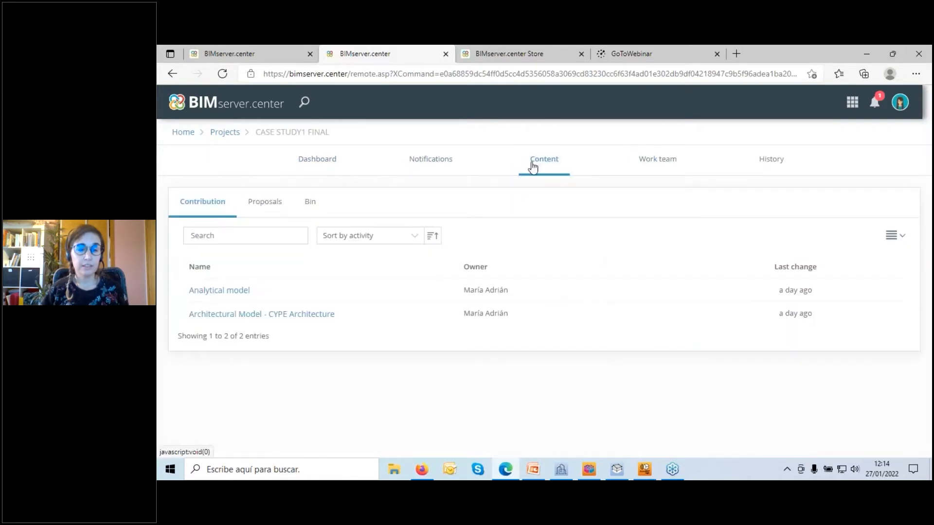
{"action": "left_click", "coordinate": [205, 316]}
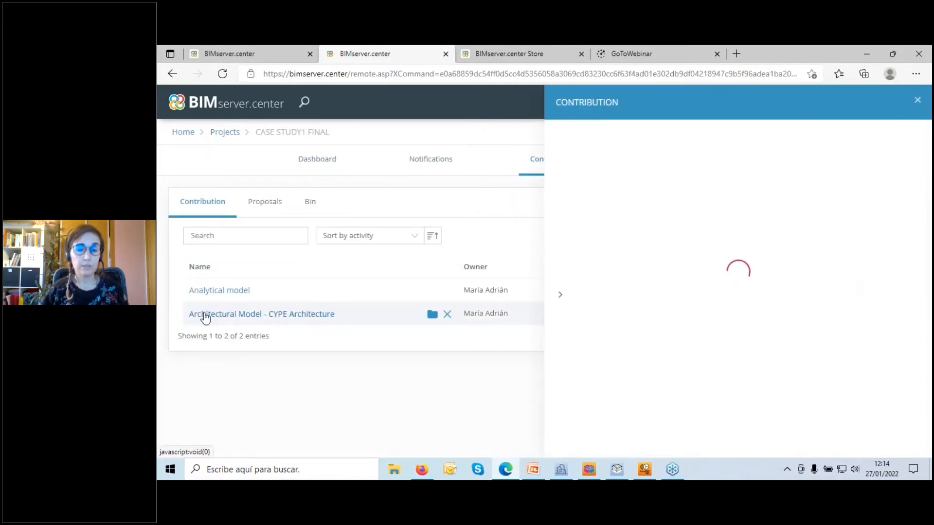
{"action": "scroll", "coordinate": [746, 307], "scroll_direction": "down", "scroll_amount": 2}
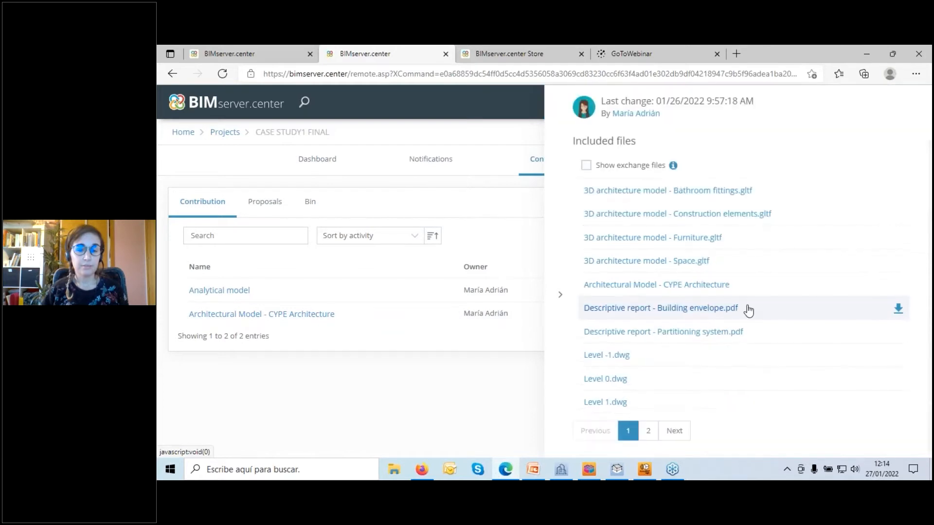
{"action": "scroll", "coordinate": [745, 308], "scroll_direction": "up", "scroll_amount": 2}
{"action": "left_click", "coordinate": [916, 100]}
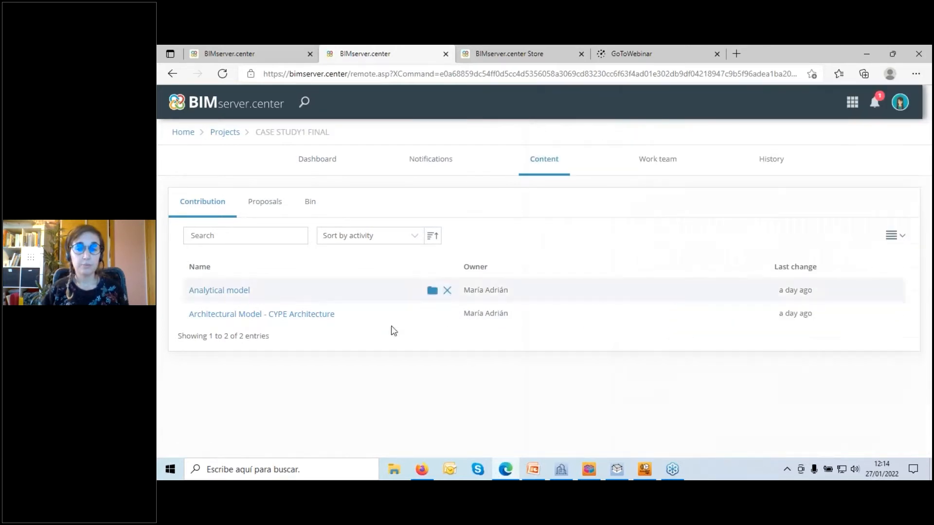
Return to the projects list and view the new project form without creating a project.
{"action": "left_click", "coordinate": [218, 133]}
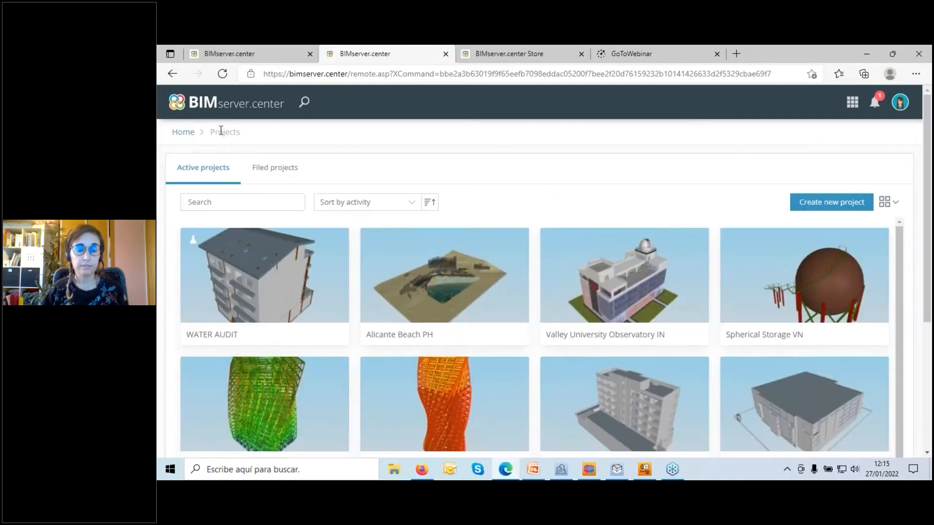
{"action": "left_click", "coordinate": [831, 202]}
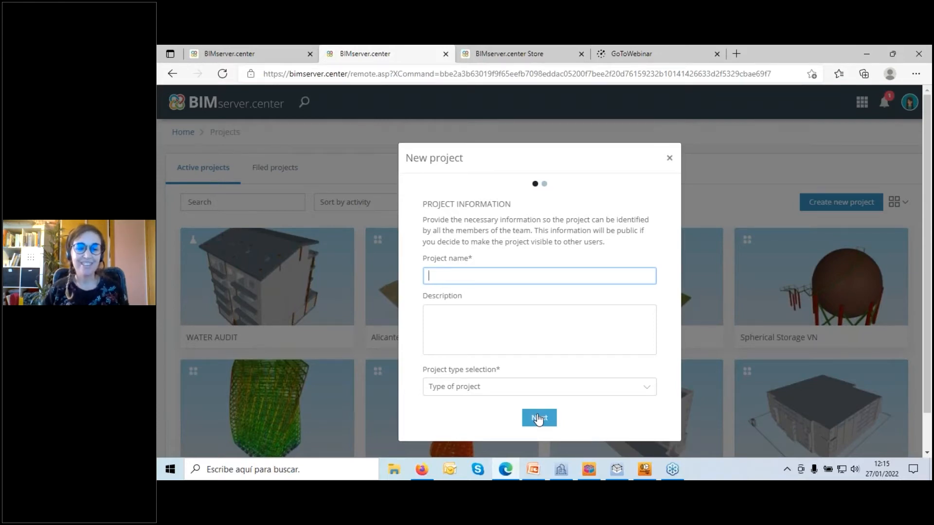
{"action": "left_click", "coordinate": [669, 158]}
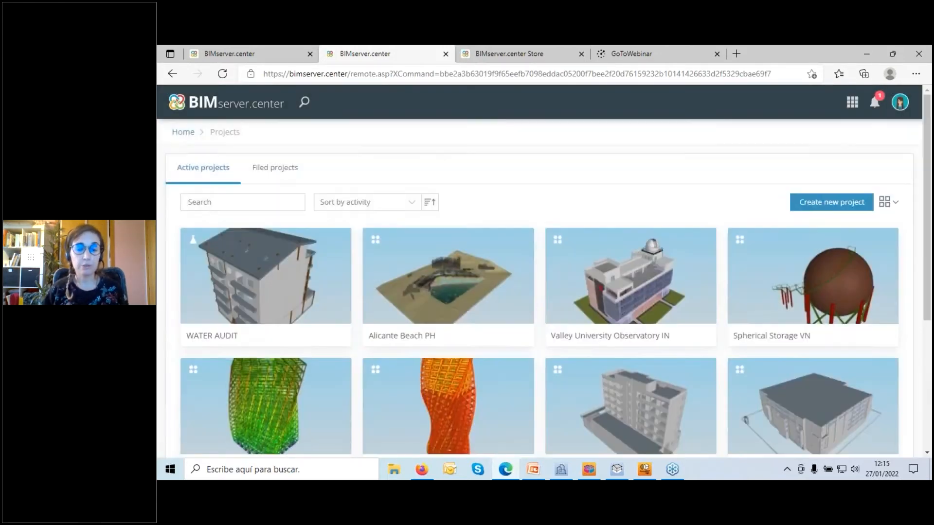
Extend the projects list again, reopen CASE STUDY1 FINAL and highlight its name in the breadcrumb.
{"action": "scroll", "coordinate": [486, 272], "scroll_direction": "down", "scroll_amount": 5}
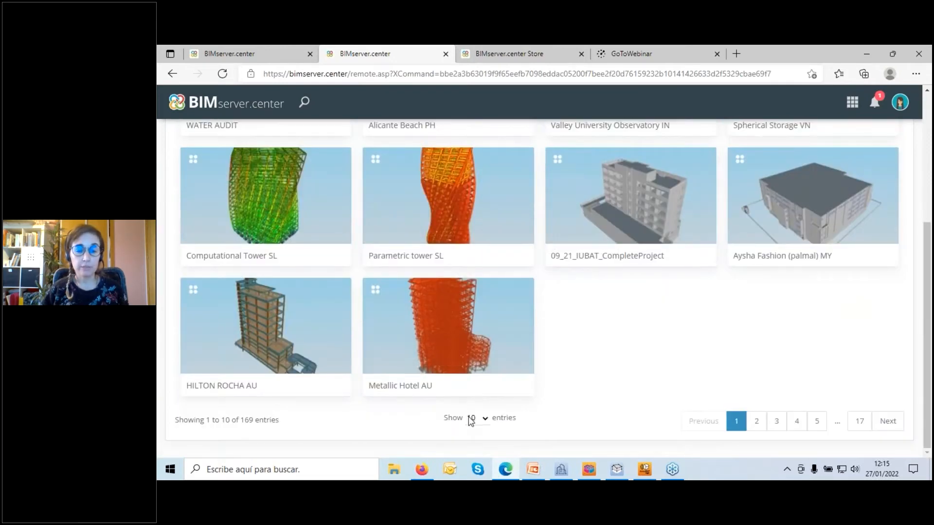
{"action": "left_click", "coordinate": [471, 421]}
{"action": "left_click", "coordinate": [472, 393]}
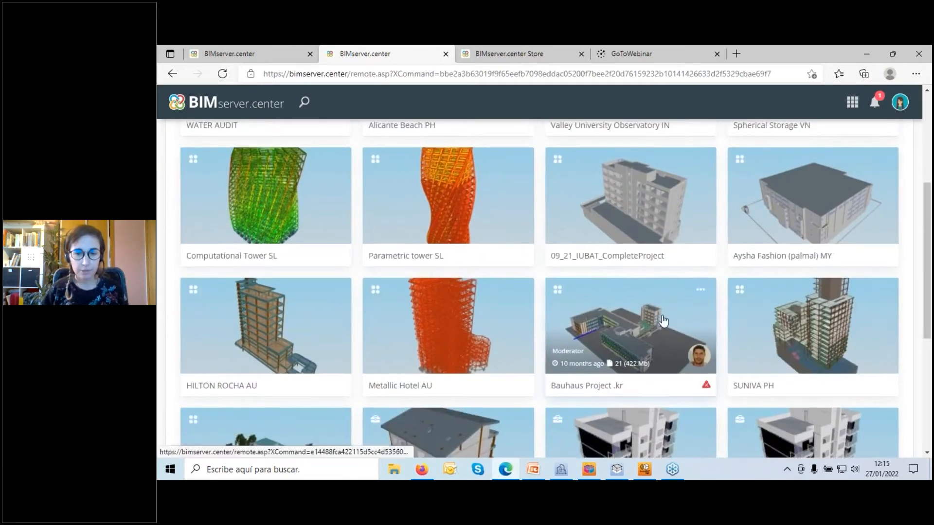
{"action": "scroll", "coordinate": [486, 204], "scroll_direction": "down", "scroll_amount": 3}
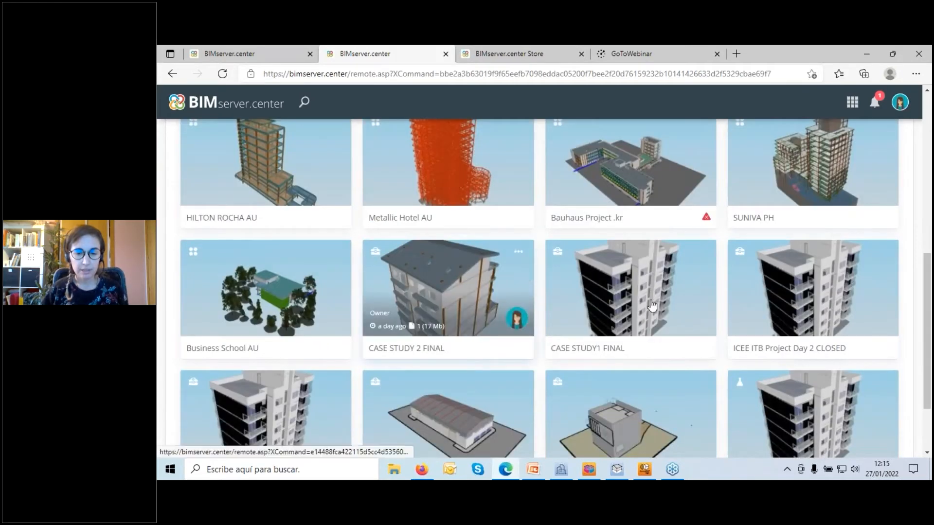
{"action": "left_click", "coordinate": [617, 281]}
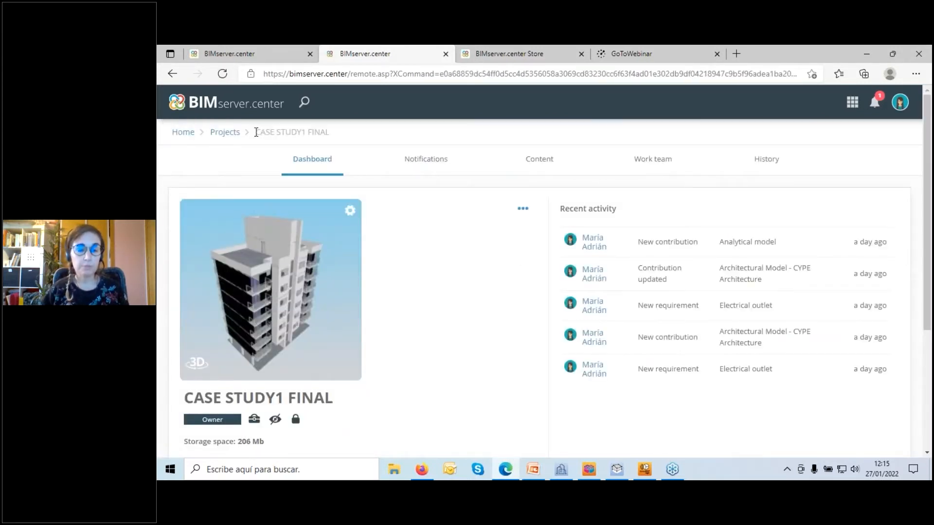
{"action": "left_click_drag", "start_coordinate": [256, 133], "coordinate": [333, 136]}
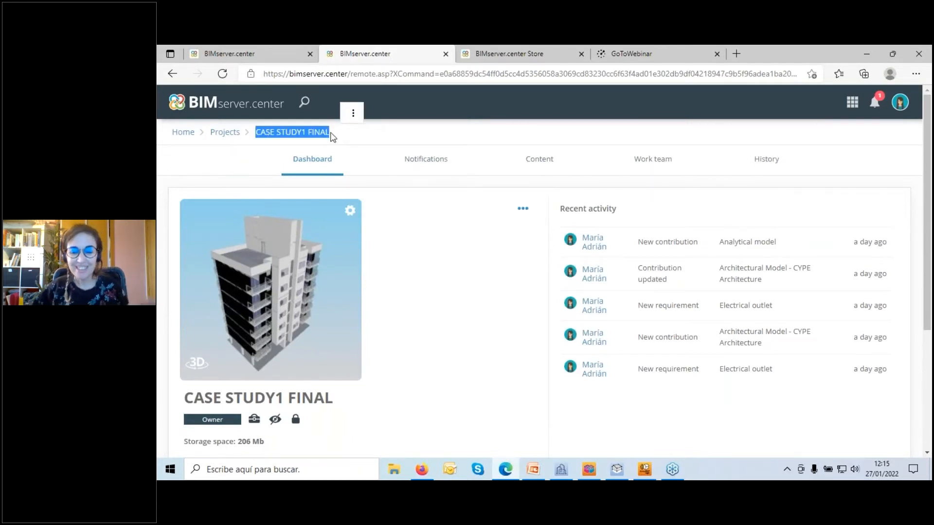
Minimise the open windows and switch to the CaseStudy1Final model in CYPE Architecture.
{"action": "left_click", "coordinate": [859, 48]}
{"action": "left_click", "coordinate": [860, 48]}
{"action": "left_click", "coordinate": [862, 49]}
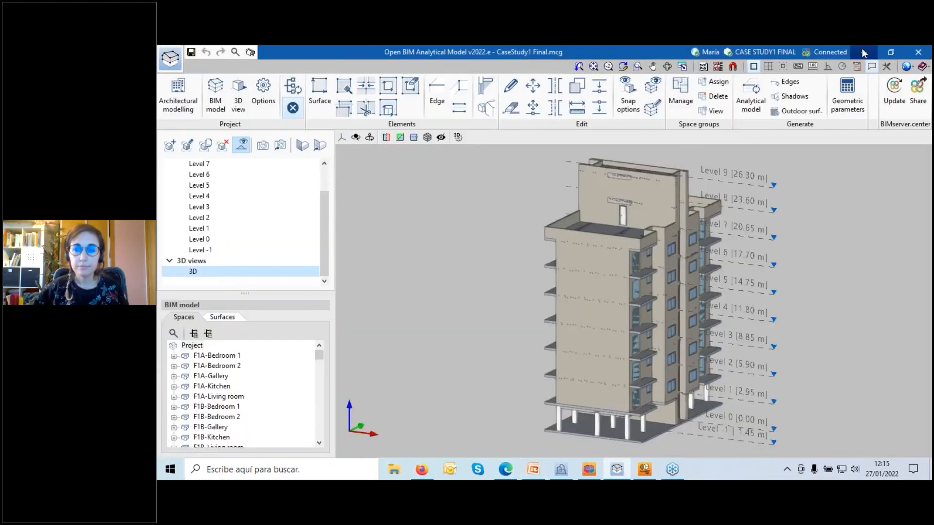
{"action": "left_click", "coordinate": [861, 48]}
{"action": "left_click", "coordinate": [862, 48]}
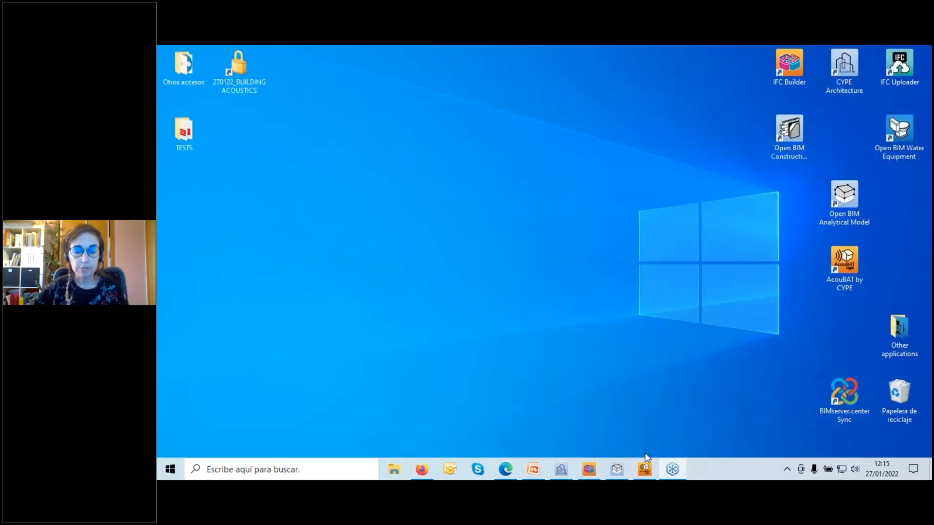
{"action": "left_click", "coordinate": [560, 469]}
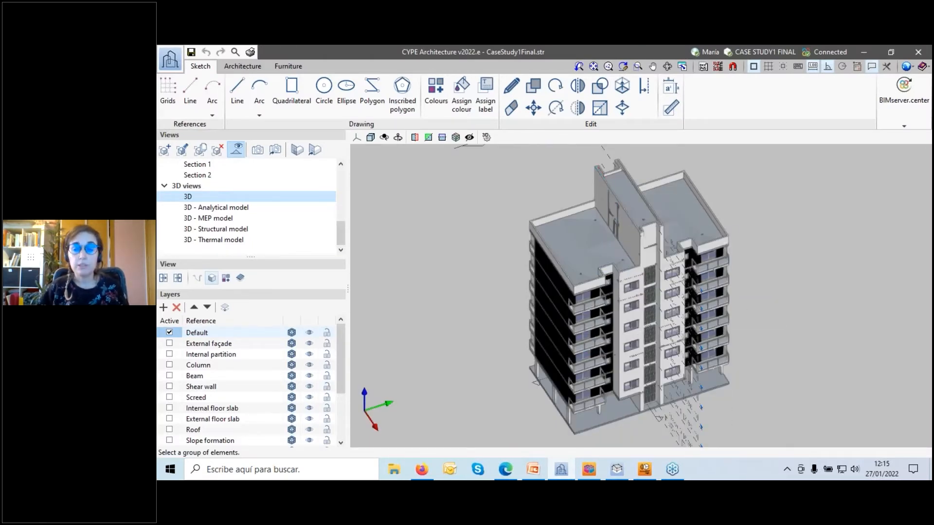
{"action": "scroll", "coordinate": [743, 310], "scroll_direction": "up", "scroll_amount": 2}
{"action": "scroll", "coordinate": [737, 305], "scroll_direction": "up", "scroll_amount": 1}
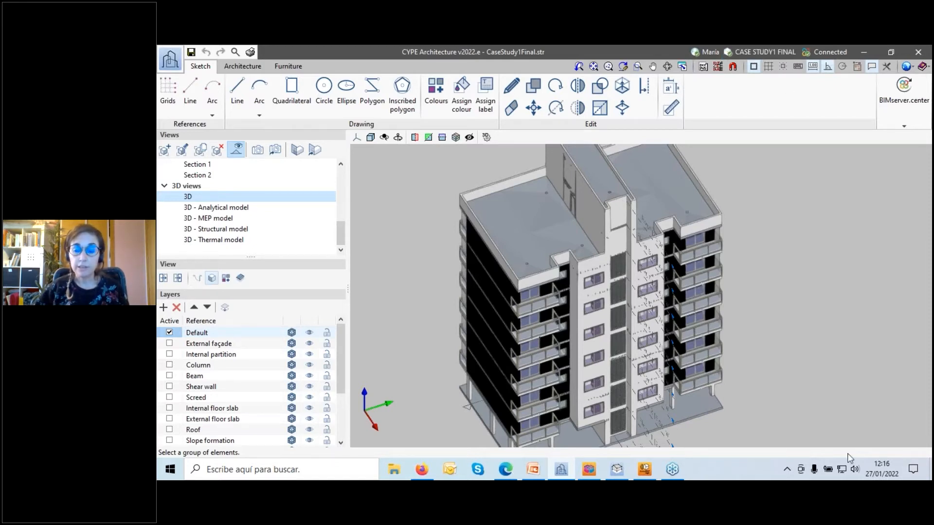
Bring up BIMserver.center Sync, compare its synchronised projects with the project linked in CYPE Architecture, and minimise it.
{"action": "left_click", "coordinate": [786, 470]}
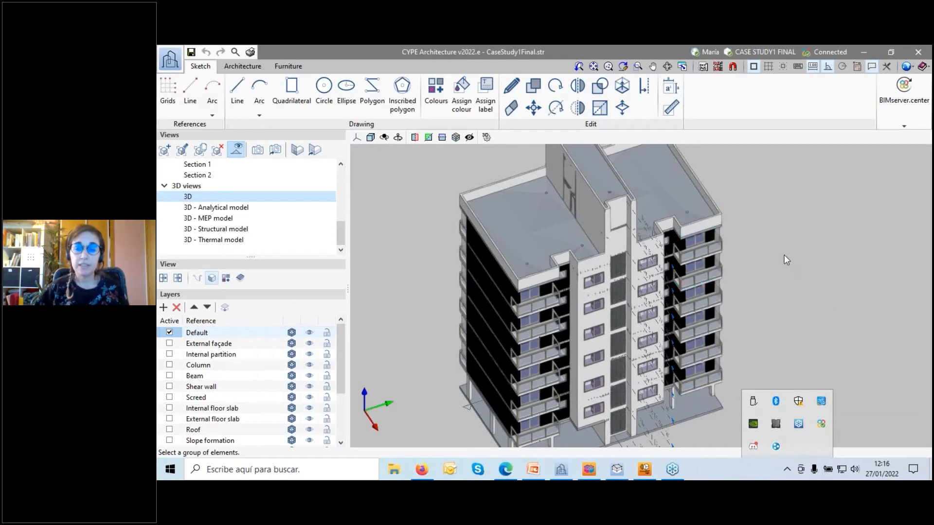
{"action": "left_click", "coordinate": [821, 423]}
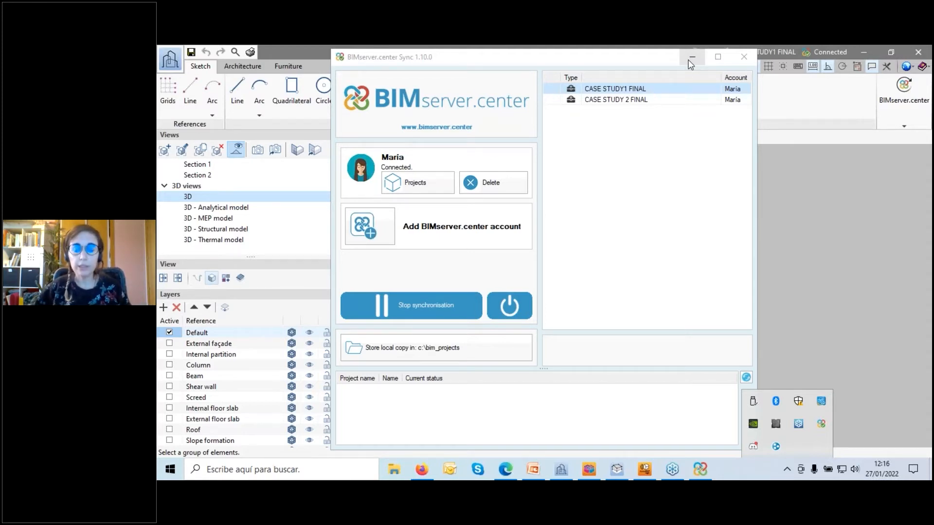
{"action": "left_click_drag", "start_coordinate": [590, 58], "coordinate": [595, 205]}
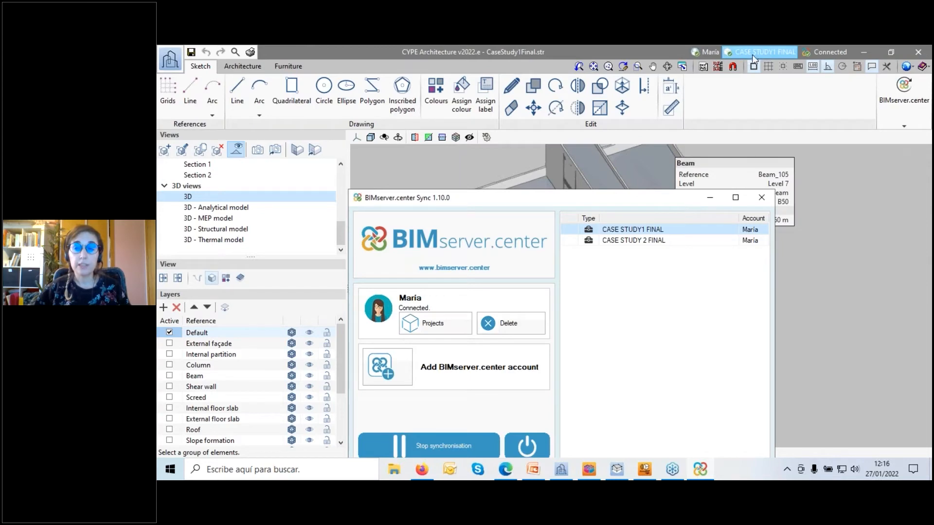
{"action": "left_click", "coordinate": [710, 199]}
{"action": "scroll", "coordinate": [784, 216], "scroll_direction": "down", "scroll_amount": 3}
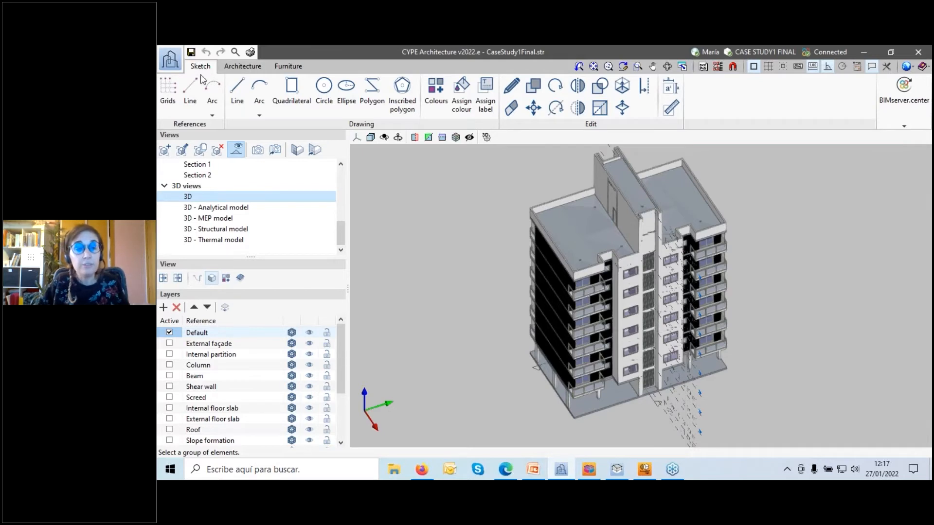
Display the architecture modelling tools and inspect the building's walls and spaces in the 3D view.
{"action": "left_click", "coordinate": [237, 68]}
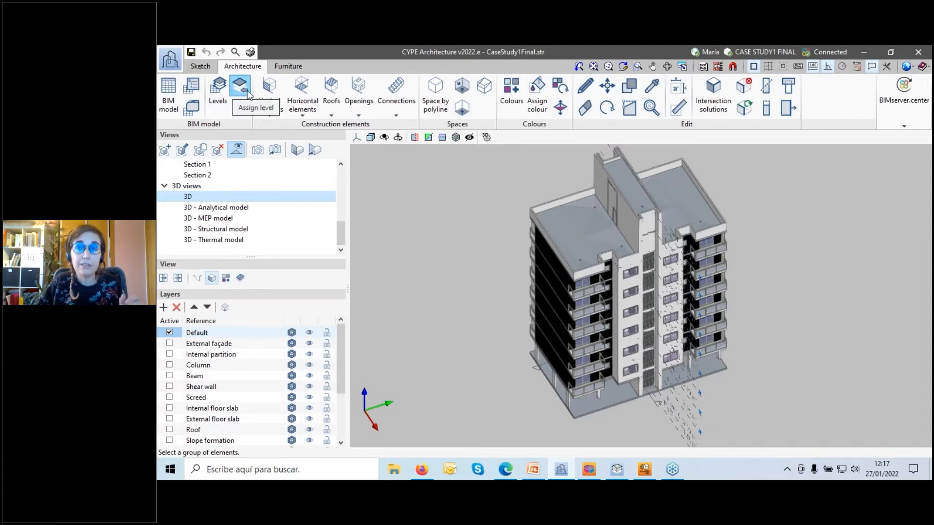
{"action": "scroll", "coordinate": [683, 336], "scroll_direction": "up", "scroll_amount": 2}
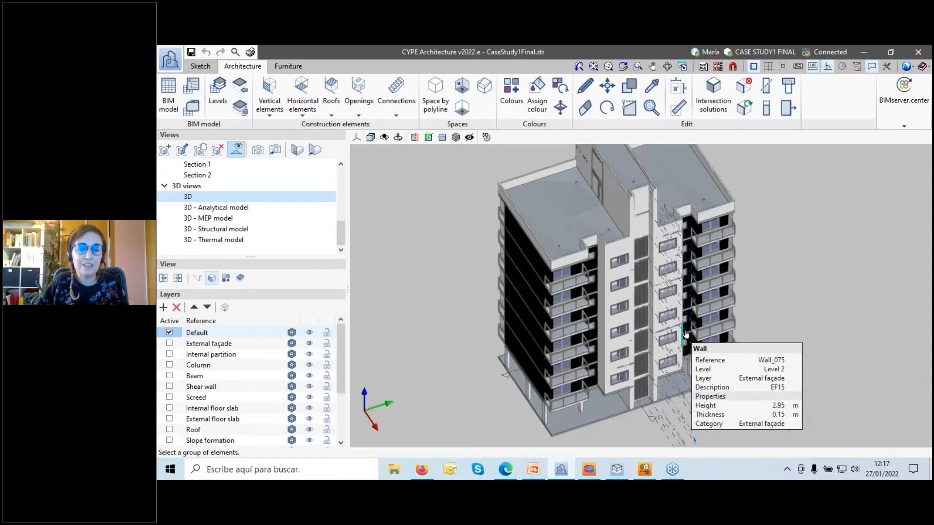
{"action": "mouse_move", "coordinate": [527, 290]}
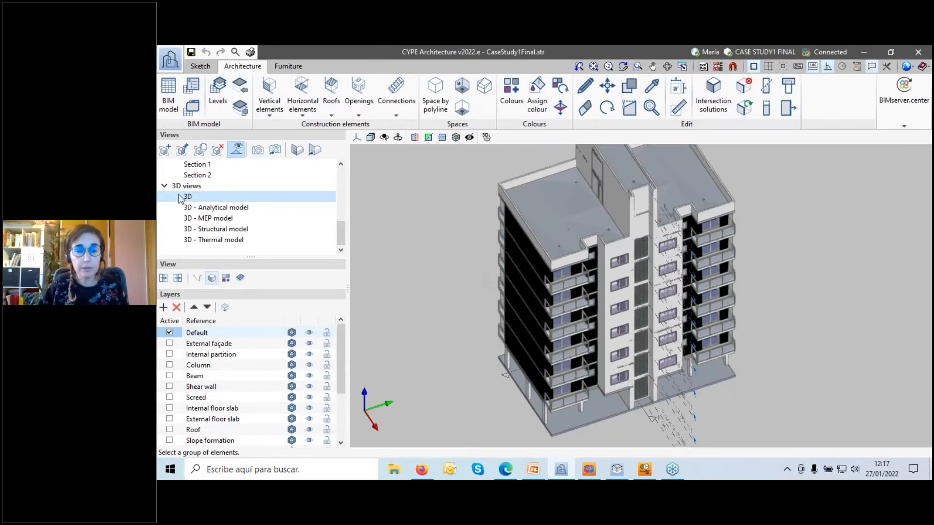
{"action": "mouse_move", "coordinate": [560, 229]}
{"action": "scroll", "coordinate": [560, 228], "scroll_direction": "up", "scroll_amount": 1}
{"action": "scroll", "coordinate": [559, 229], "scroll_direction": "up", "scroll_amount": 1}
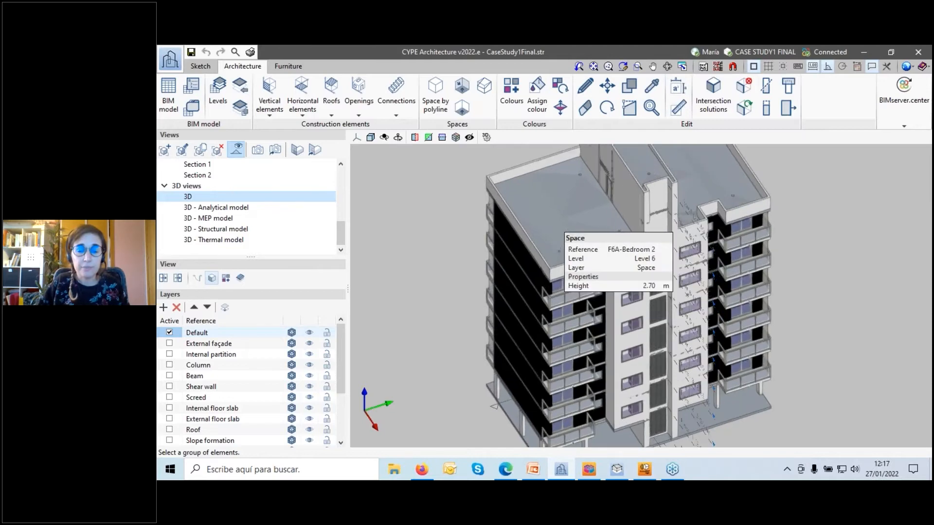
{"action": "scroll", "coordinate": [627, 209], "scroll_direction": "up", "scroll_amount": 1}
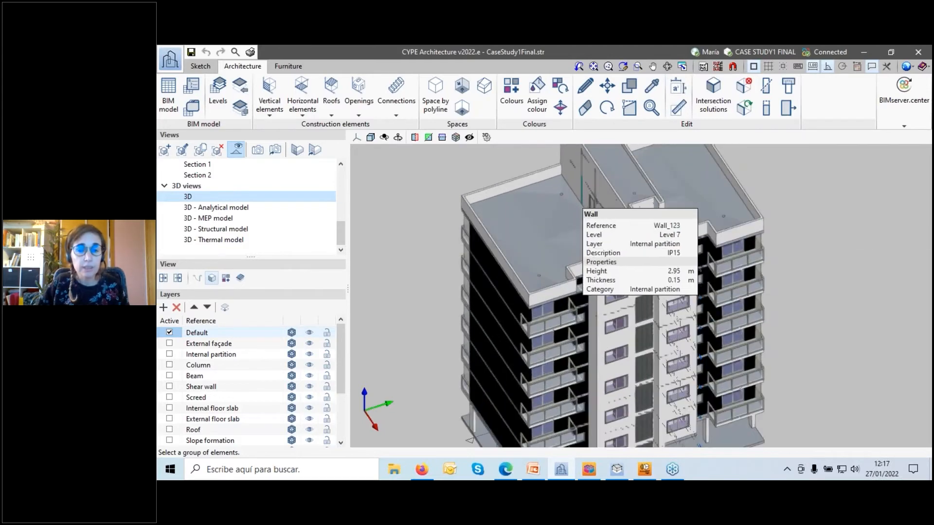
Look at the 3D - Analytical model view, return to the general 3D view, and inspect the façade and floor slabs.
{"action": "left_click", "coordinate": [194, 212]}
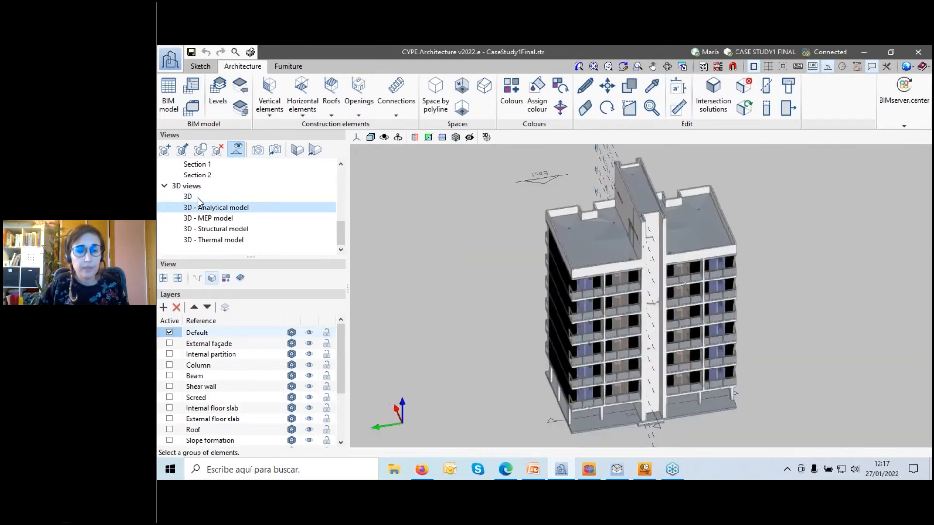
{"action": "left_click", "coordinate": [197, 198]}
{"action": "scroll", "coordinate": [595, 283], "scroll_direction": "up", "scroll_amount": 2}
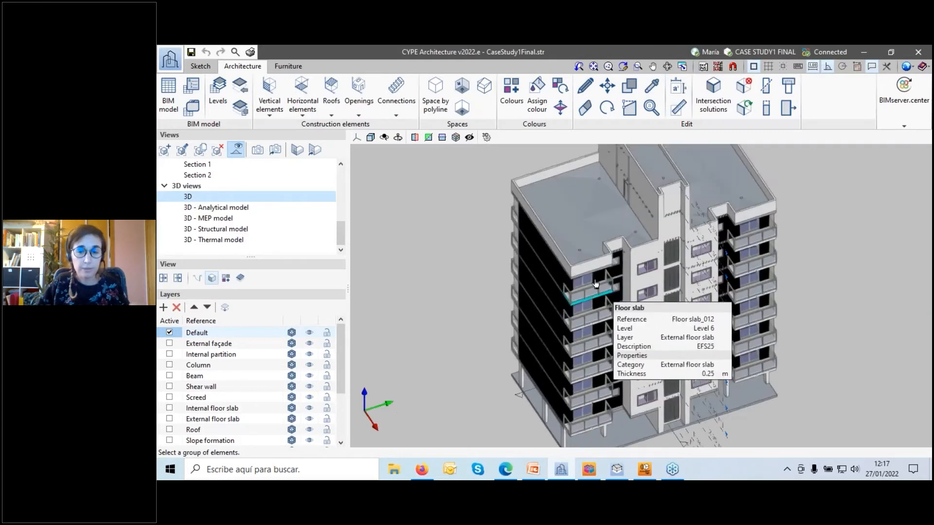
{"action": "scroll", "coordinate": [595, 284], "scroll_direction": "up", "scroll_amount": 2}
{"action": "scroll", "coordinate": [576, 271], "scroll_direction": "up", "scroll_amount": 2}
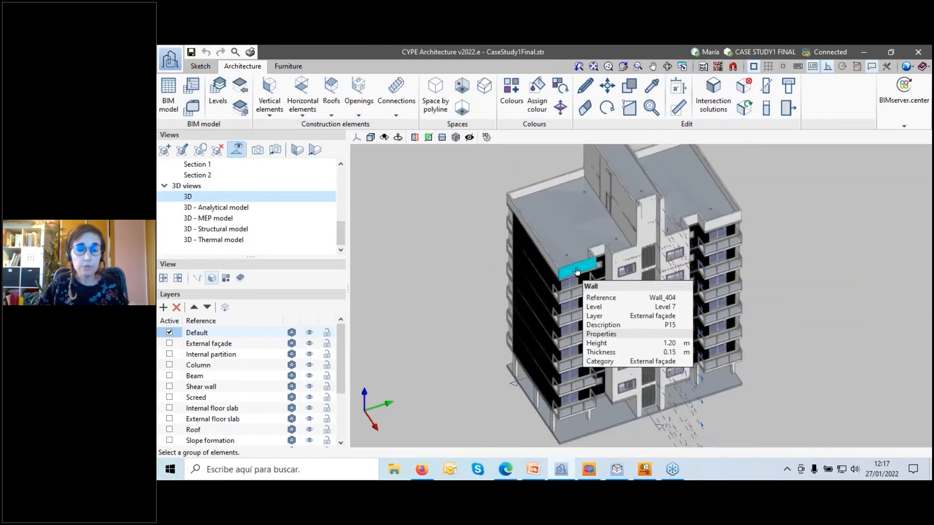
{"action": "scroll", "coordinate": [234, 190], "scroll_direction": "up", "scroll_amount": 4}
{"action": "scroll", "coordinate": [233, 190], "scroll_direction": "up", "scroll_amount": 2}
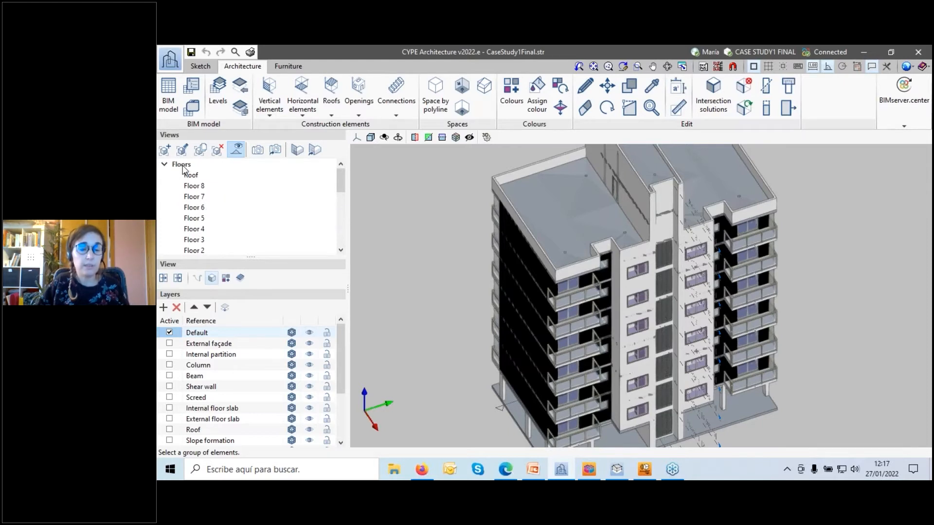
Open the Floor 1 view and examine its spaces, internal partitions and other elements in 3D.
{"action": "scroll", "coordinate": [212, 238], "scroll_direction": "down", "scroll_amount": 2}
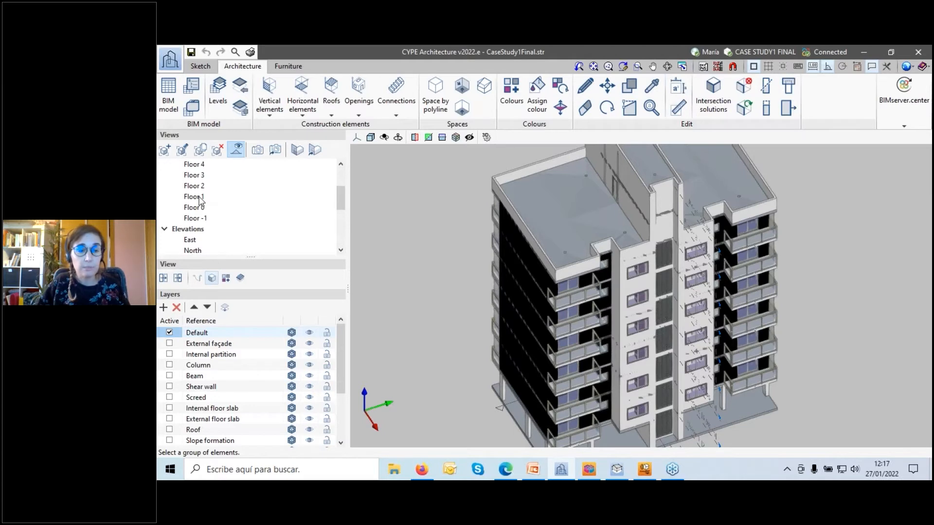
{"action": "left_click", "coordinate": [197, 197]}
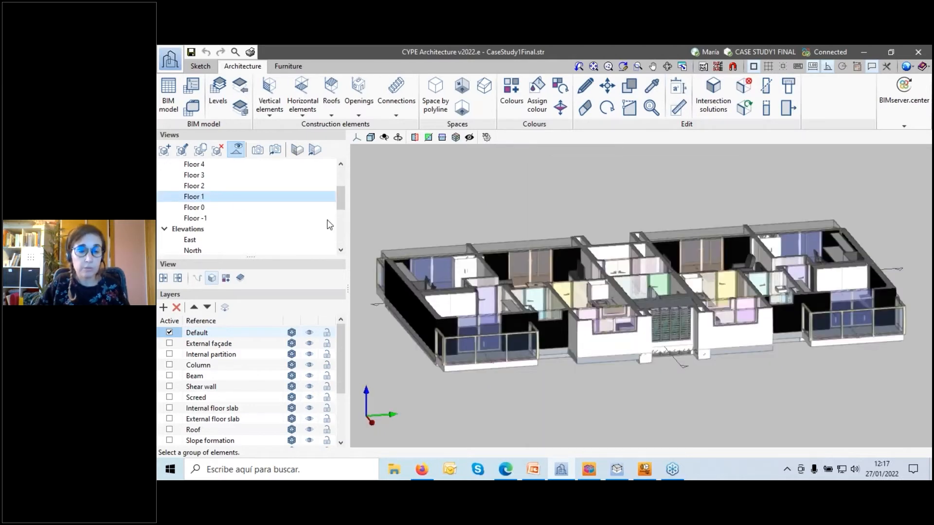
{"action": "mouse_move", "coordinate": [662, 310]}
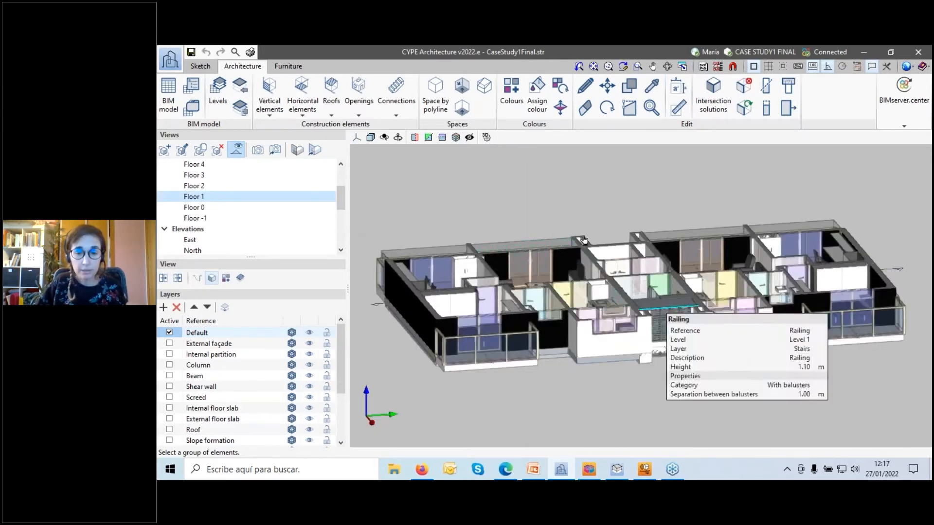
{"action": "scroll", "coordinate": [622, 265], "scroll_direction": "up", "scroll_amount": 5}
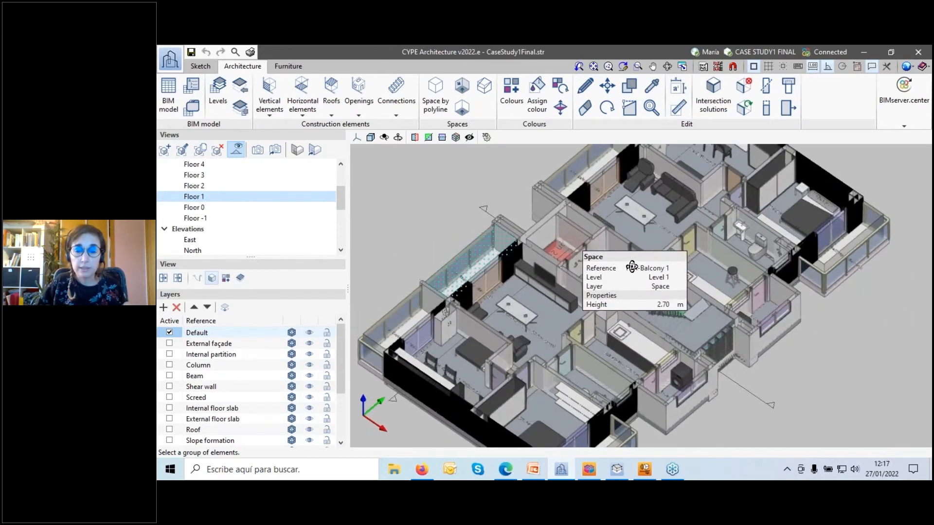
{"action": "scroll", "coordinate": [631, 267], "scroll_direction": "up", "scroll_amount": 3}
{"action": "scroll", "coordinate": [780, 269], "scroll_direction": "up", "scroll_amount": 2}
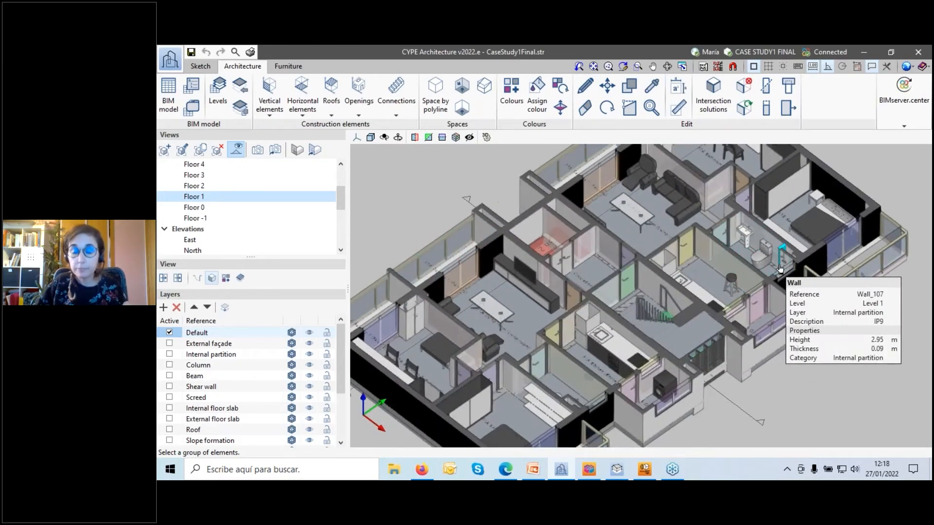
{"action": "scroll", "coordinate": [780, 269], "scroll_direction": "up", "scroll_amount": 2}
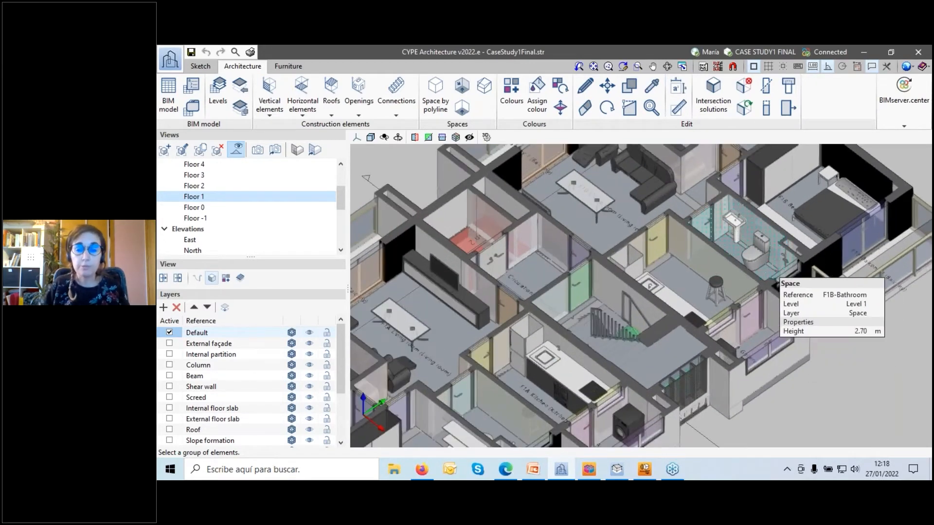
{"action": "scroll", "coordinate": [699, 242], "scroll_direction": "up", "scroll_amount": 2}
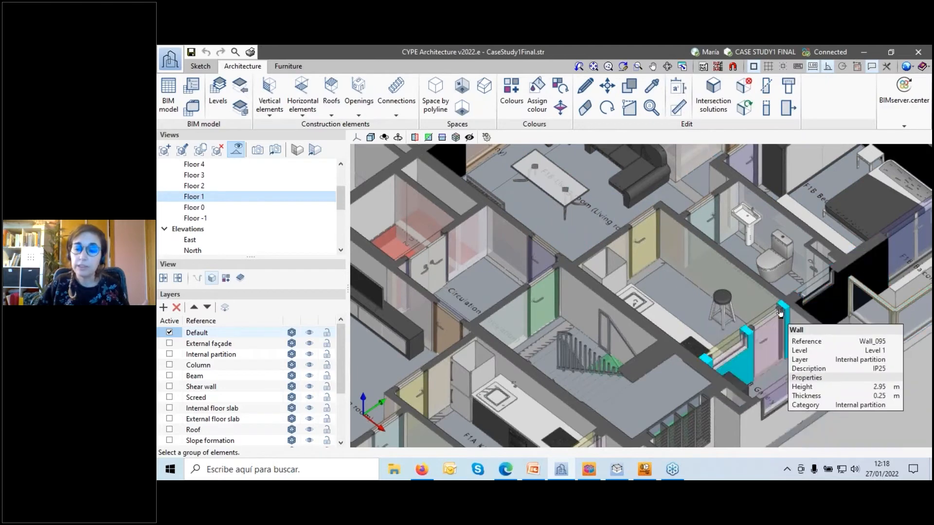
{"action": "scroll", "coordinate": [690, 258], "scroll_direction": "up", "scroll_amount": 1}
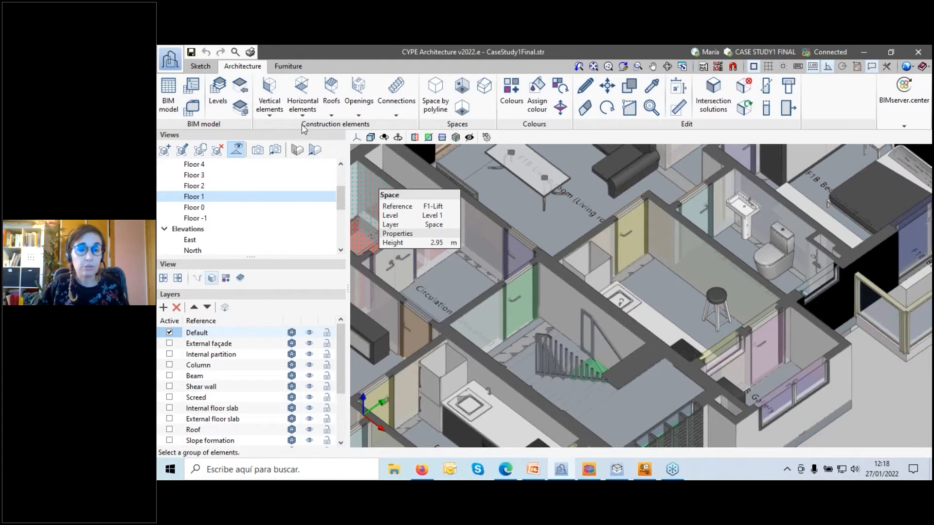
Start a new wall by polyline, unlock the properties of type EF15, and check its type reference without changing it.
{"action": "left_click", "coordinate": [269, 95]}
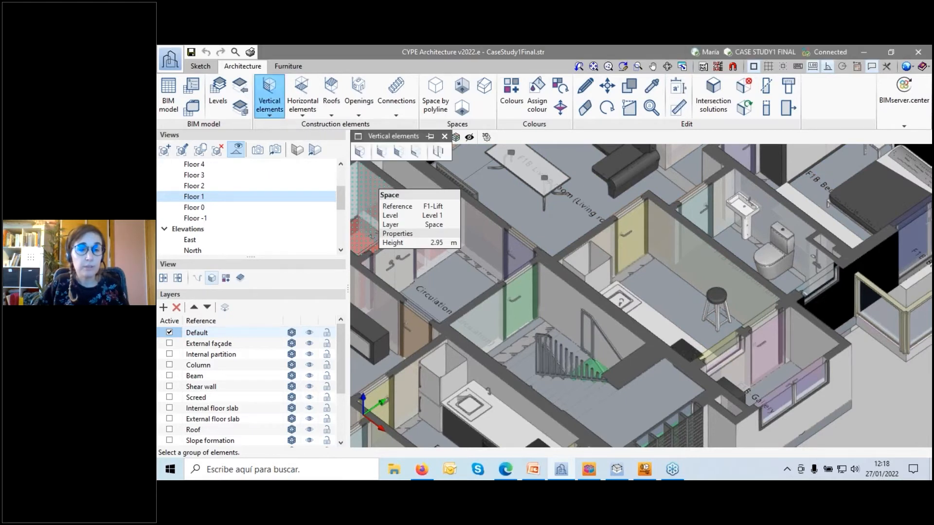
{"action": "left_click", "coordinate": [359, 152]}
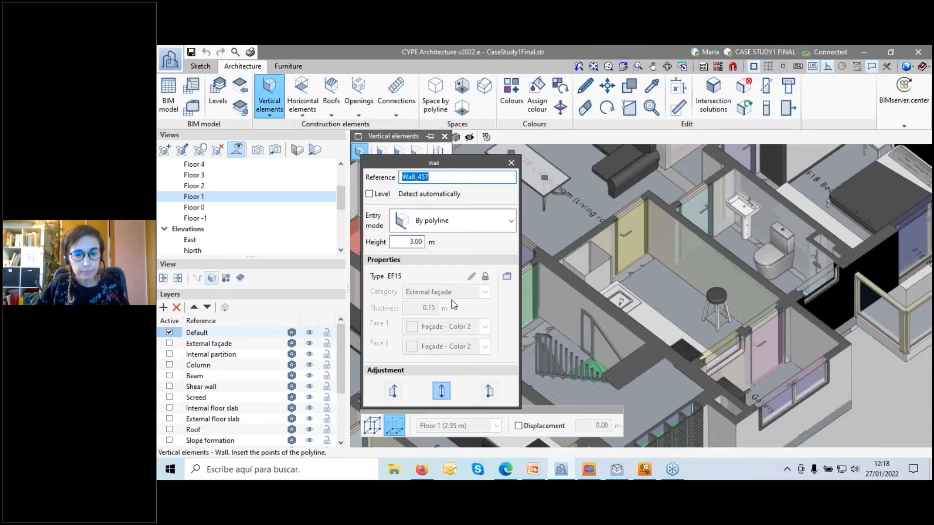
{"action": "left_click", "coordinate": [485, 276]}
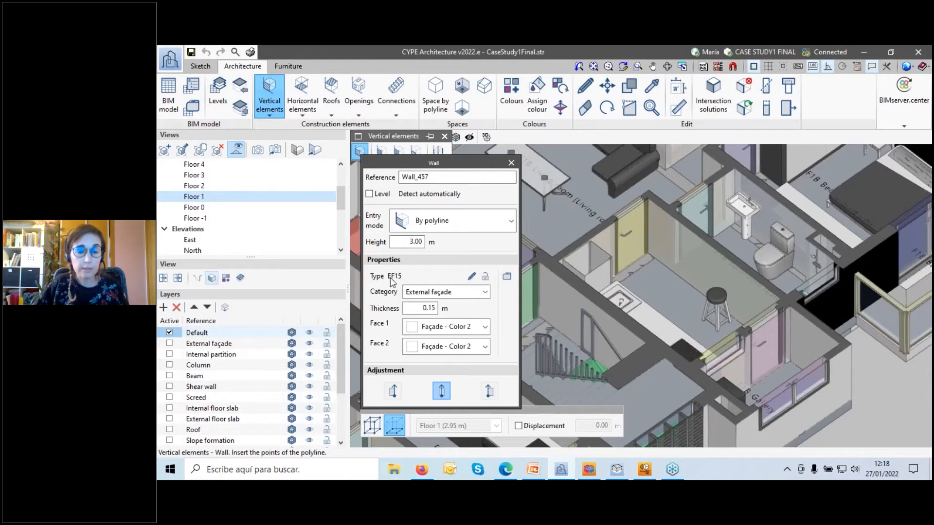
{"action": "left_click", "coordinate": [472, 276]}
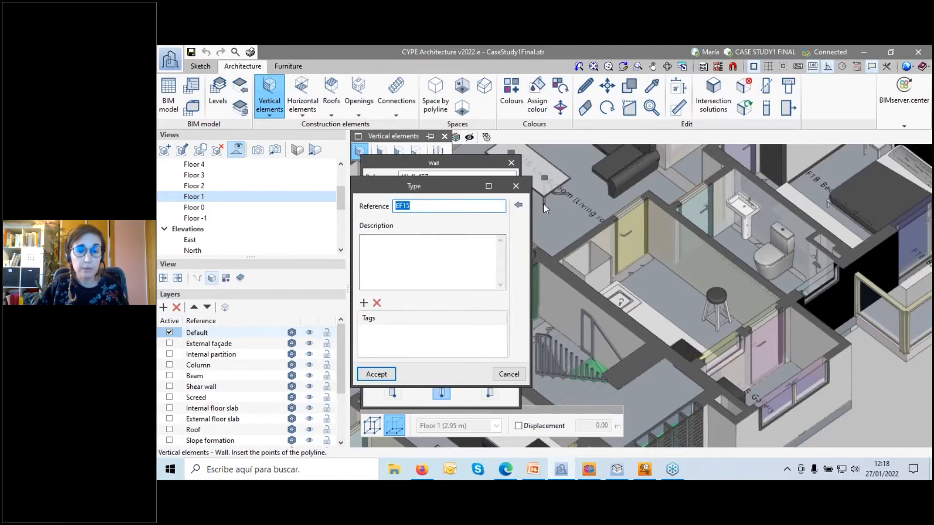
{"action": "left_click", "coordinate": [515, 186]}
Set the new wall's category to Internal partition and apply the Internal partition finish to both faces.
{"action": "left_click", "coordinate": [485, 292]}
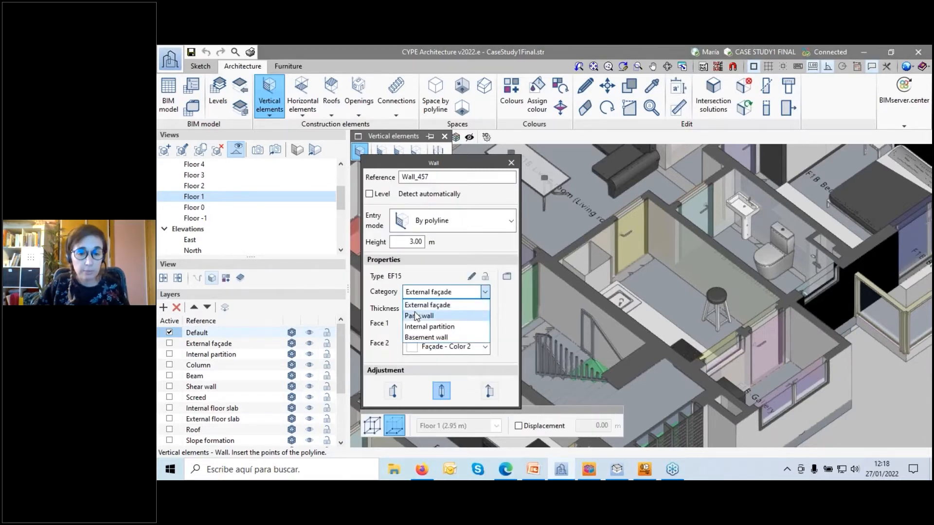
{"action": "left_click", "coordinate": [425, 326]}
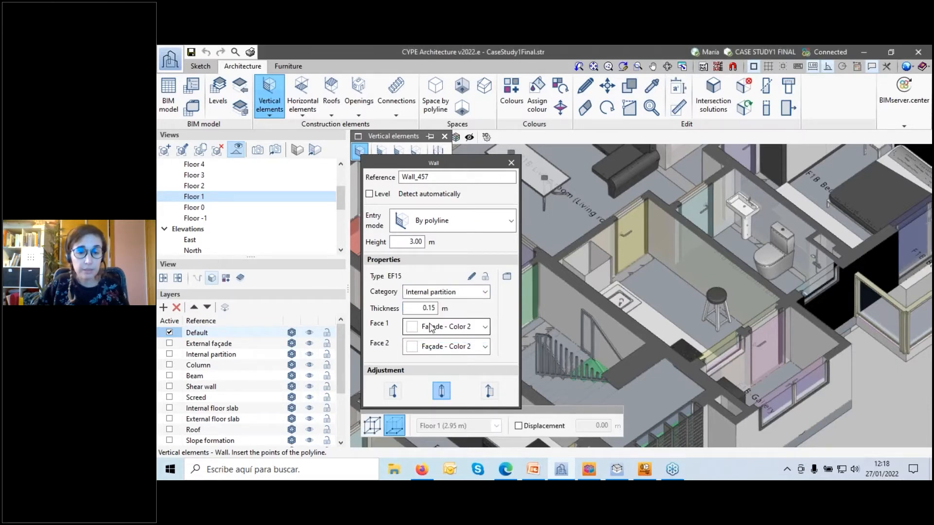
{"action": "left_click", "coordinate": [429, 332]}
{"action": "left_click", "coordinate": [434, 362]}
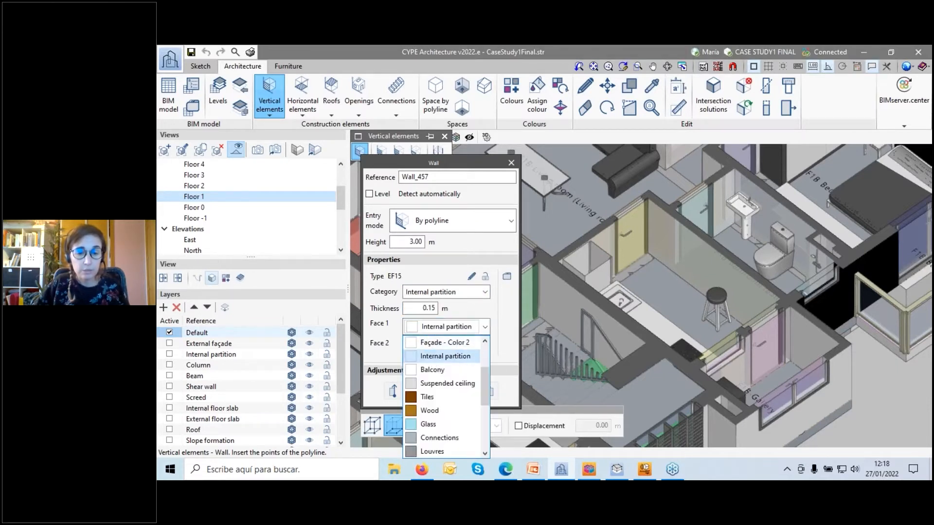
{"action": "left_click", "coordinate": [435, 346]}
{"action": "left_click", "coordinate": [435, 376]}
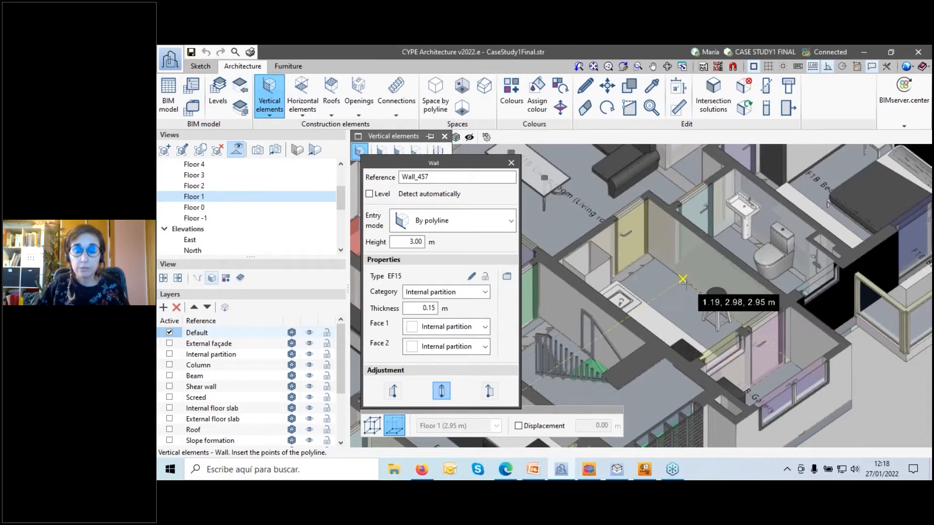
{"action": "left_click", "coordinate": [662, 315]}
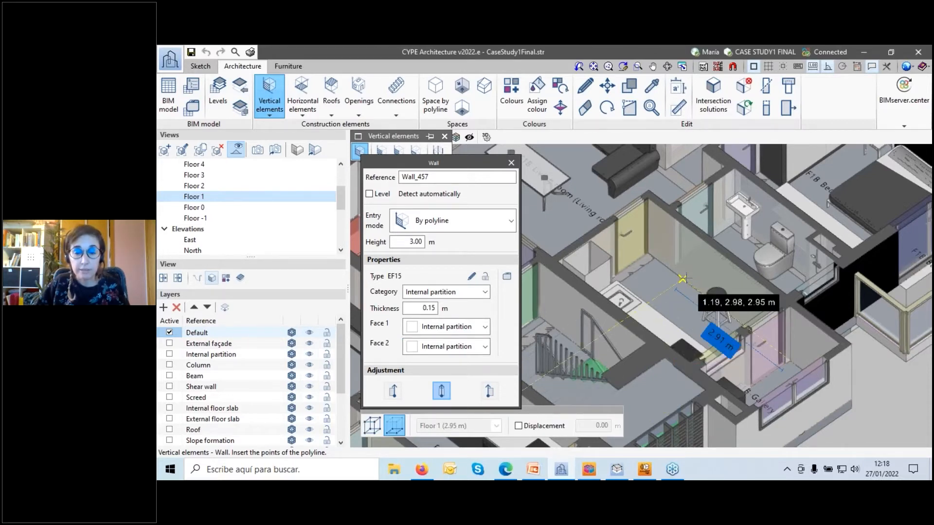
{"action": "key", "text": "Return"}
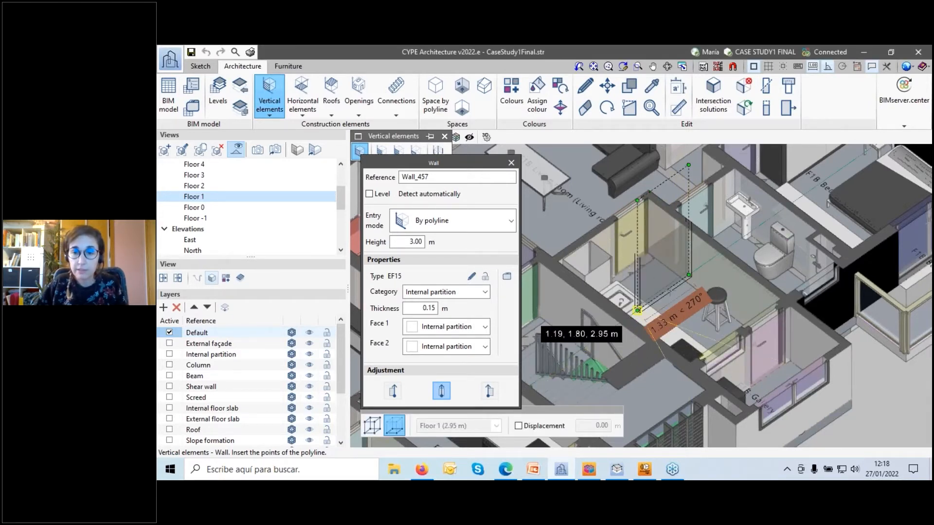
{"action": "type", "text": "1"}
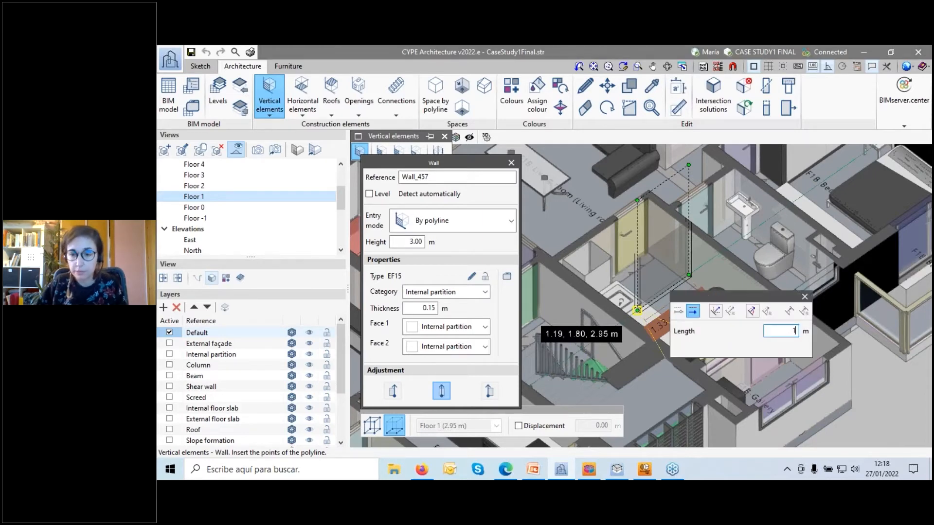
{"action": "key", "text": "Return"}
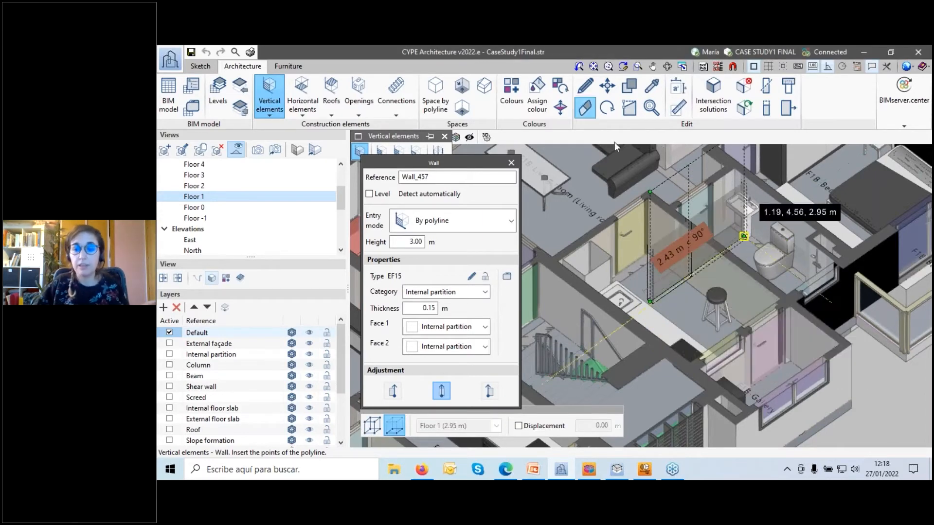
{"action": "left_click", "coordinate": [192, 53]}
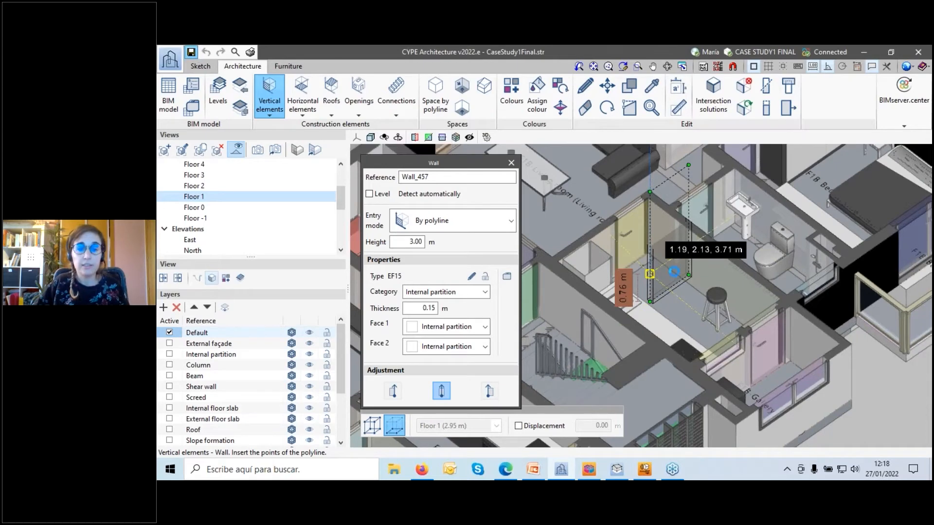
{"action": "scroll", "coordinate": [688, 275], "scroll_direction": "down", "scroll_amount": 5}
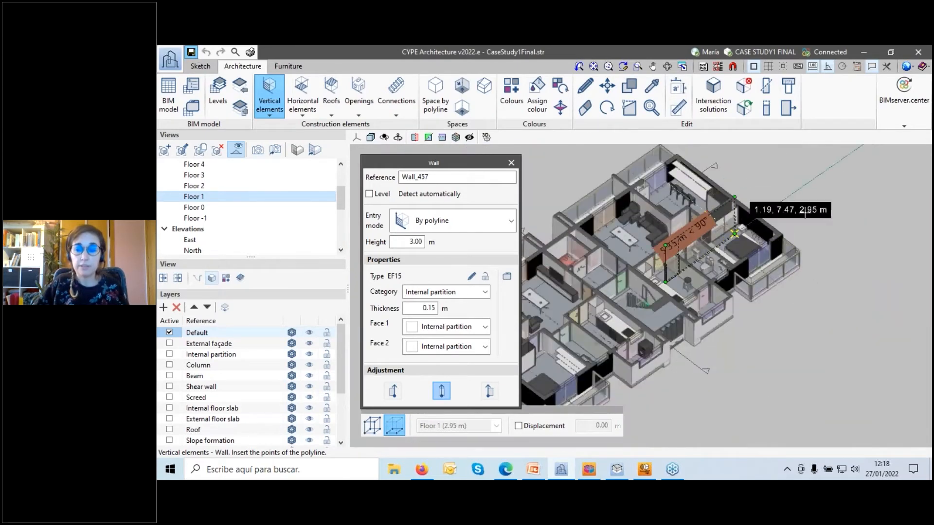
{"action": "left_click", "coordinate": [511, 162]}
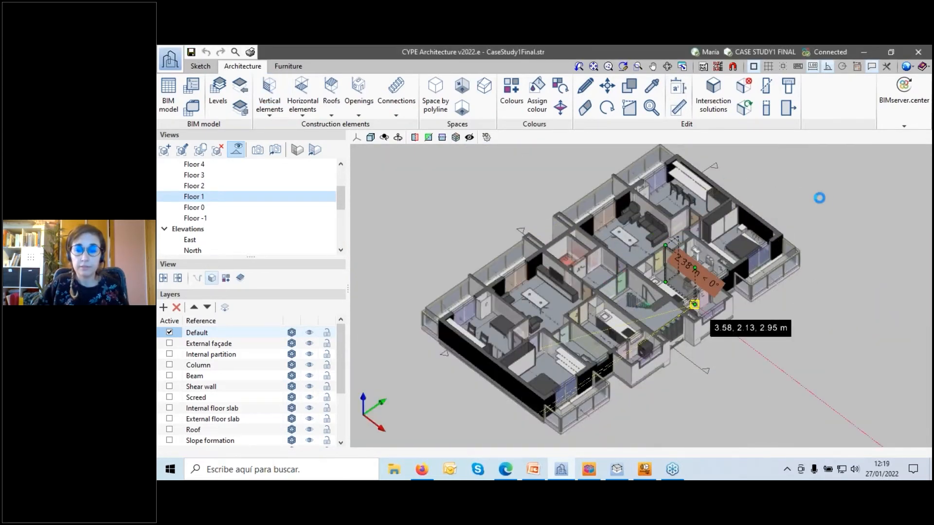
Draw a 1 m long internal partition wall on Floor 1, from the wall shared with the bathroom towards the kitchen sink counter.
{"action": "scroll", "coordinate": [772, 215], "scroll_direction": "up", "scroll_amount": 5}
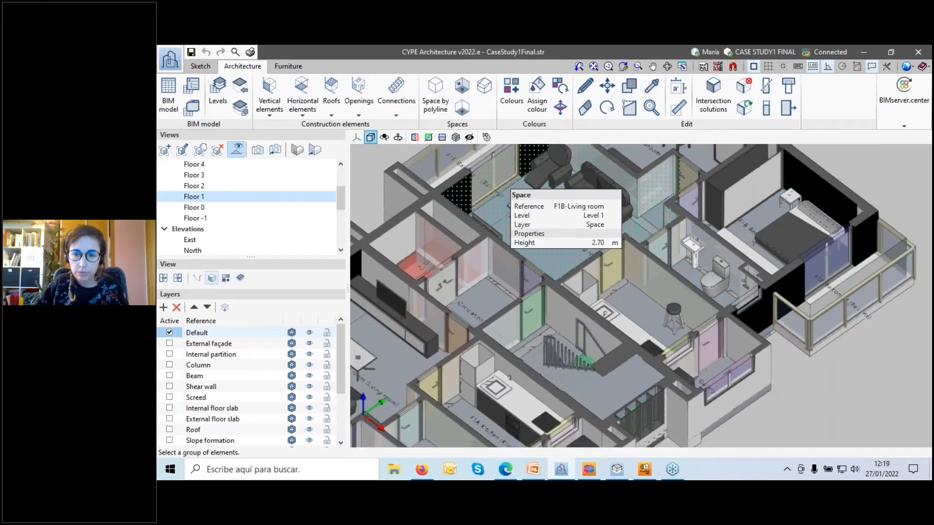
{"action": "left_click", "coordinate": [264, 95]}
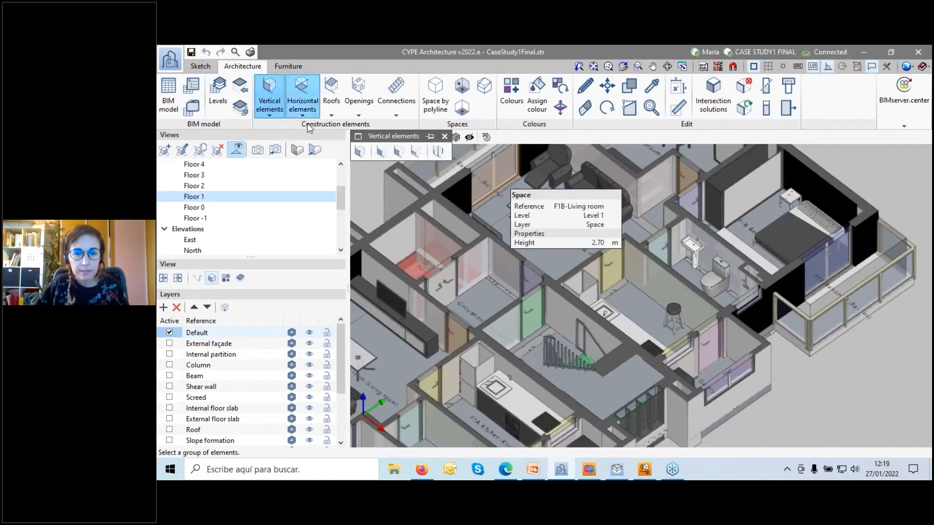
{"action": "left_click", "coordinate": [360, 151]}
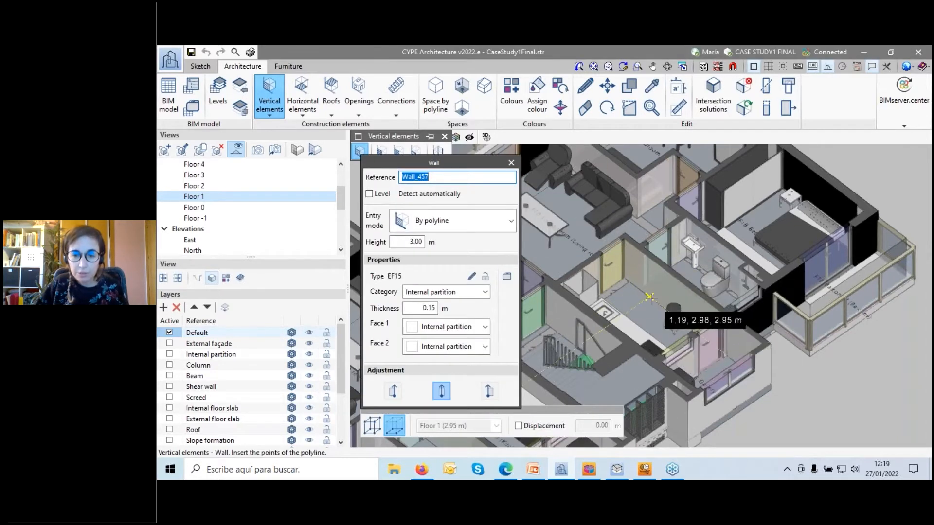
{"action": "left_click", "coordinate": [650, 298]}
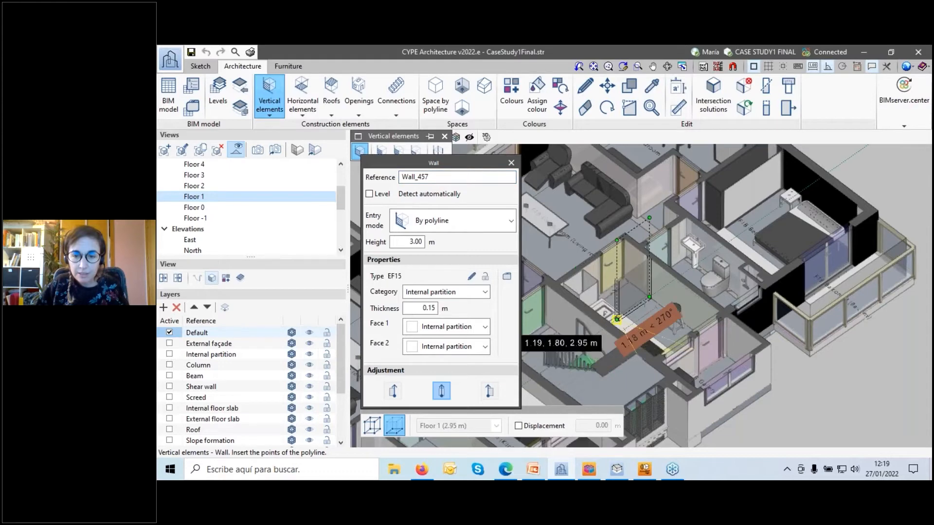
{"action": "scroll", "coordinate": [649, 297], "scroll_direction": "up", "scroll_amount": 3}
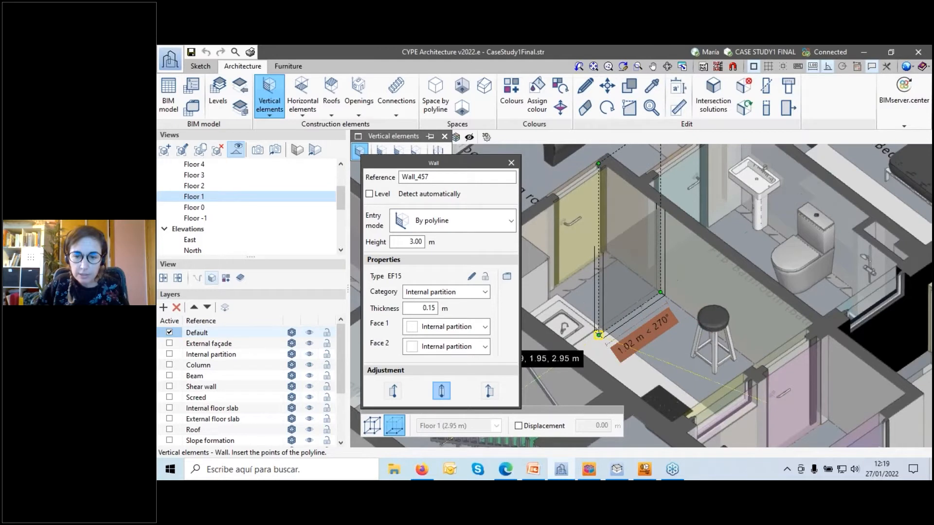
{"action": "type", "text": "1"}
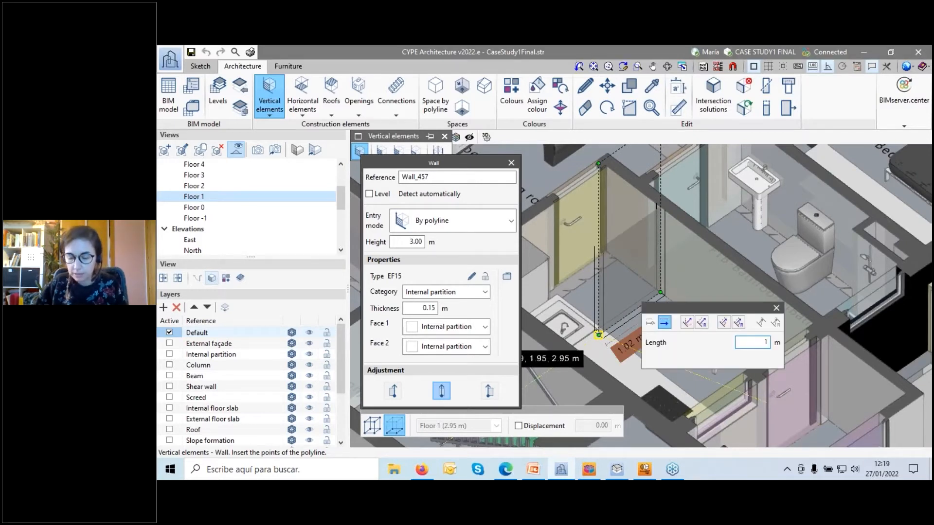
{"action": "key", "text": "Return"}
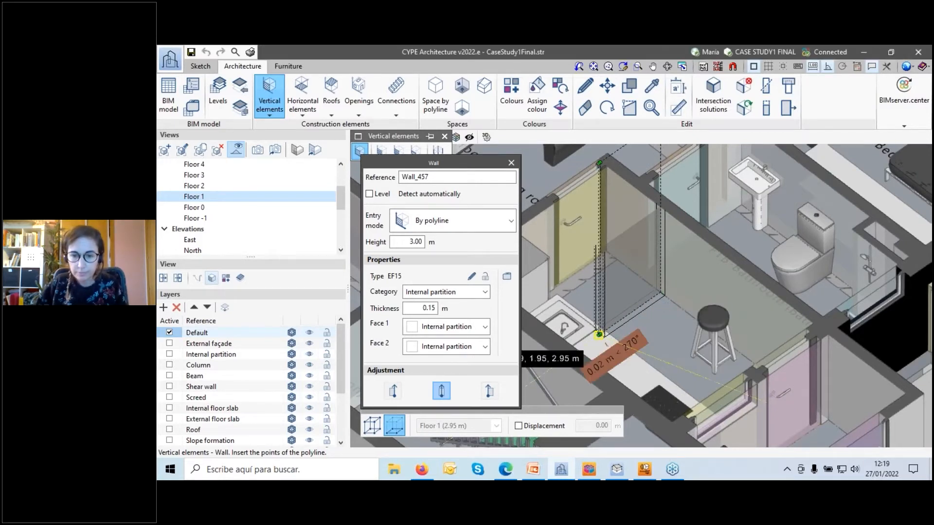
{"action": "right_click", "coordinate": [598, 335]}
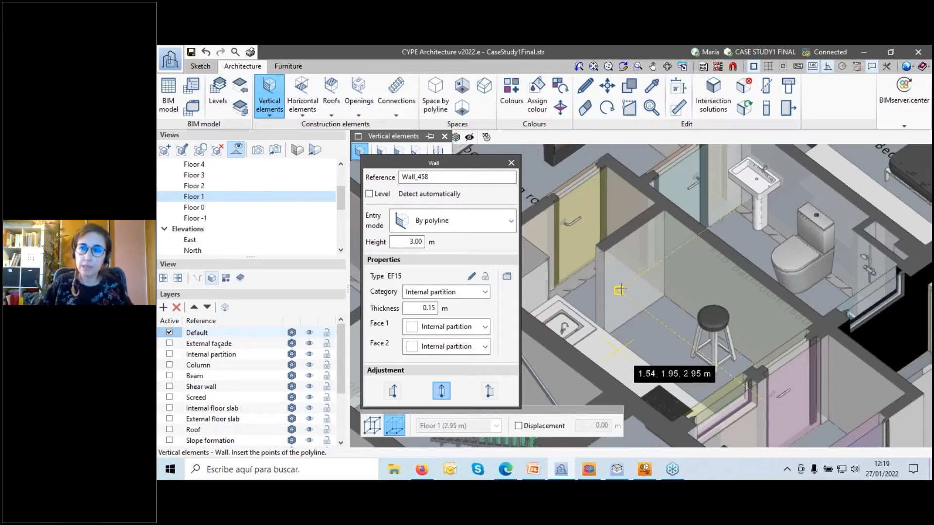
{"action": "scroll", "coordinate": [671, 319], "scroll_direction": "down", "scroll_amount": 2}
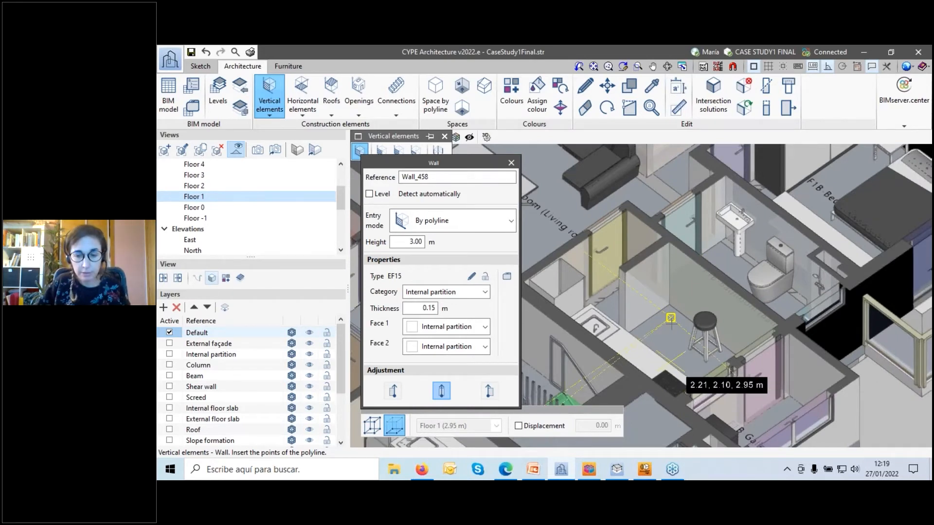
{"action": "scroll", "coordinate": [642, 309], "scroll_direction": "down", "scroll_amount": 1}
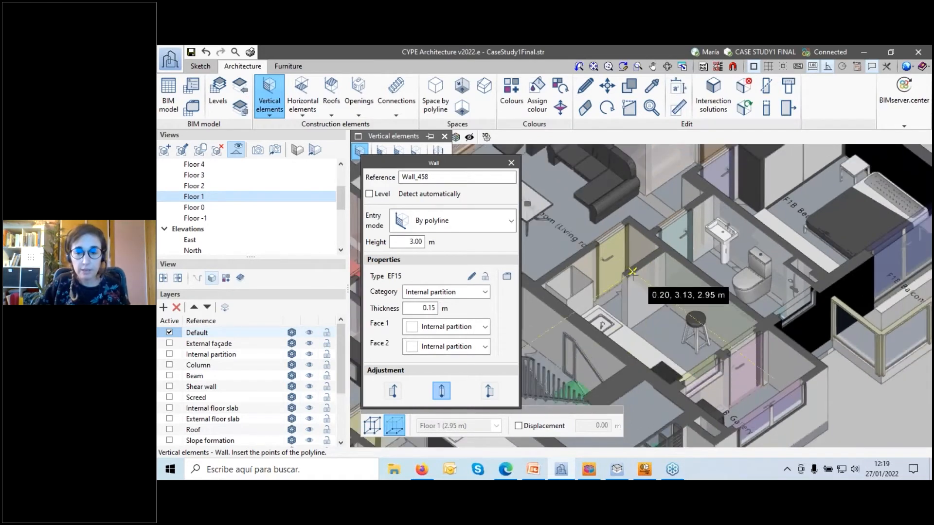
{"action": "left_click", "coordinate": [510, 164]}
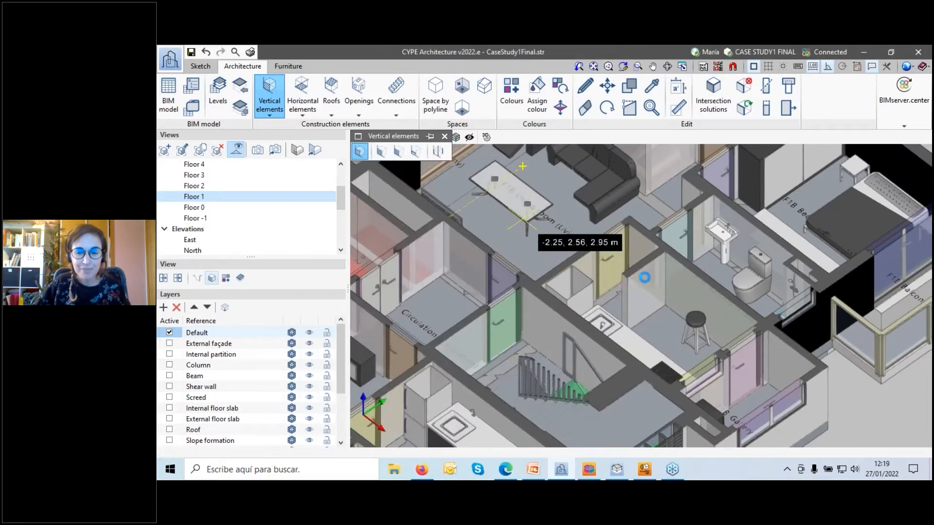
{"action": "scroll", "coordinate": [649, 292], "scroll_direction": "up", "scroll_amount": 1}
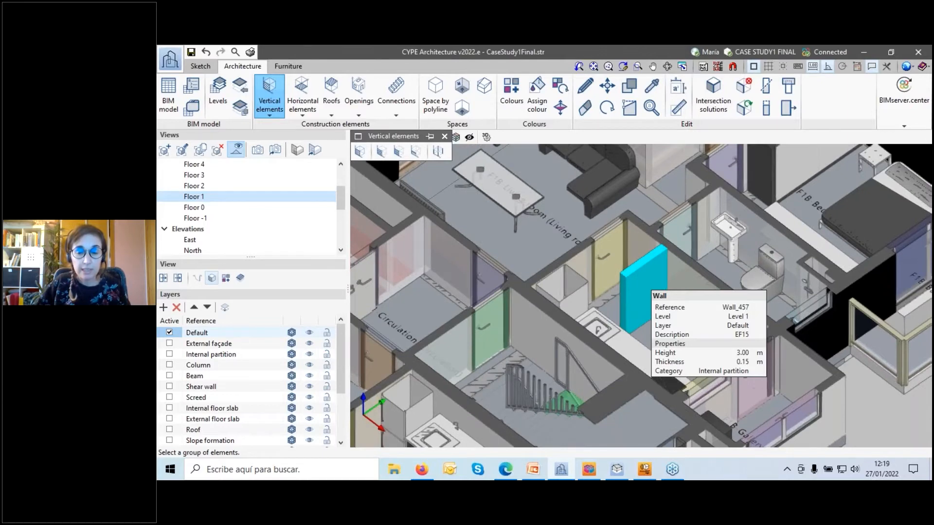
Leave the wall tools and switch the Floor 1 view to the XY plan projection.
{"action": "scroll", "coordinate": [647, 287], "scroll_direction": "up", "scroll_amount": 1}
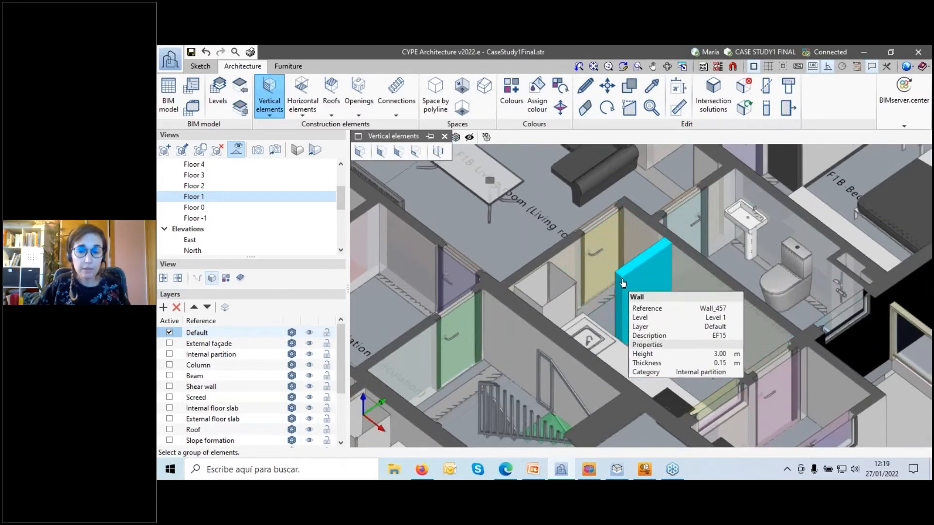
{"action": "left_click", "coordinate": [444, 136]}
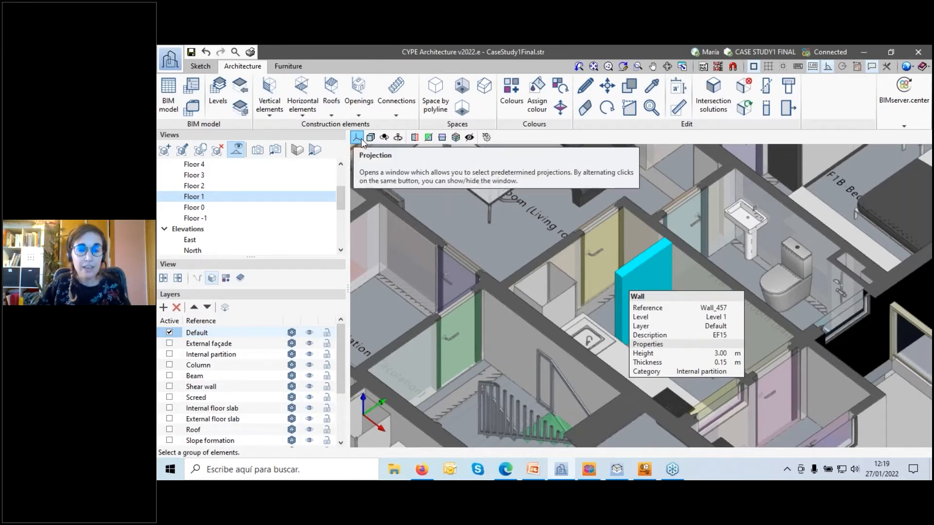
{"action": "left_click", "coordinate": [356, 138]}
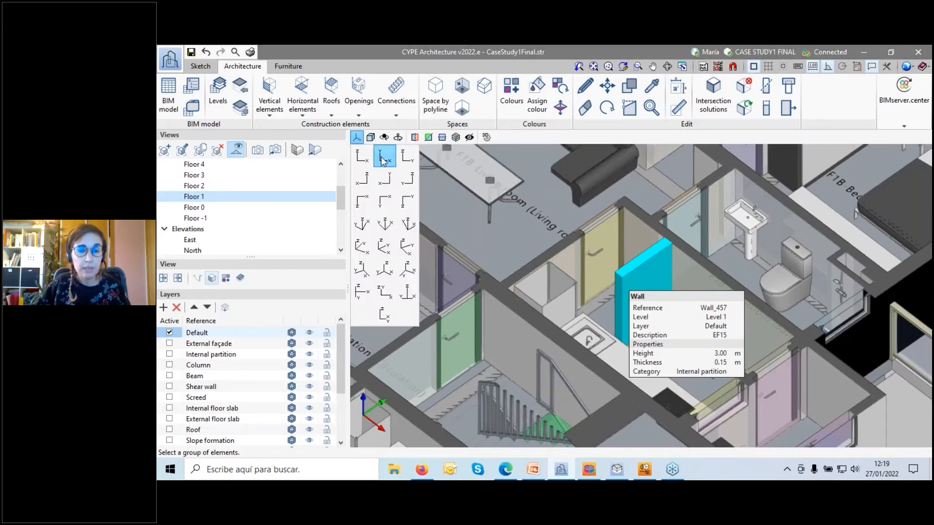
{"action": "left_click", "coordinate": [384, 156]}
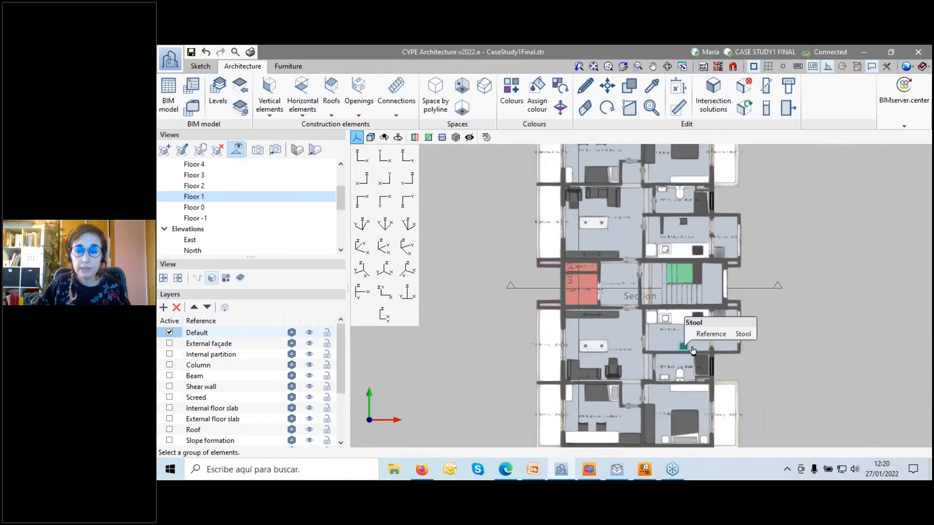
Delete the 1 m partition wall drawn in the F1B kitchen on Floor 1.
{"action": "scroll", "coordinate": [756, 200], "scroll_direction": "up", "scroll_amount": 3}
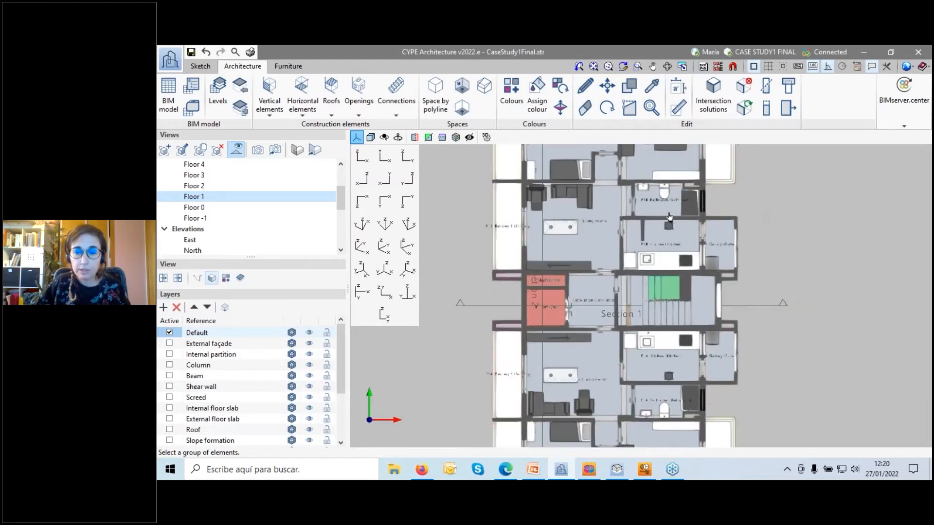
{"action": "scroll", "coordinate": [663, 221], "scroll_direction": "up", "scroll_amount": 4}
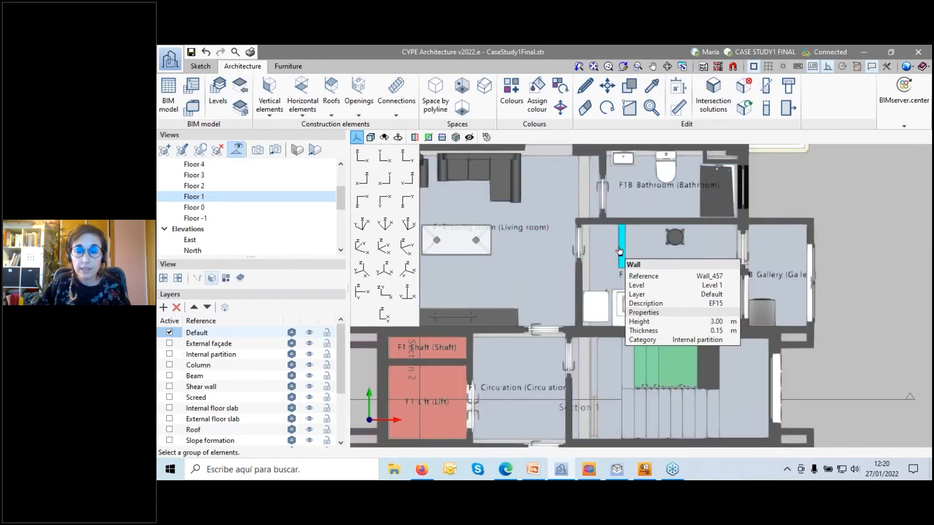
{"action": "scroll", "coordinate": [619, 251], "scroll_direction": "up", "scroll_amount": 3}
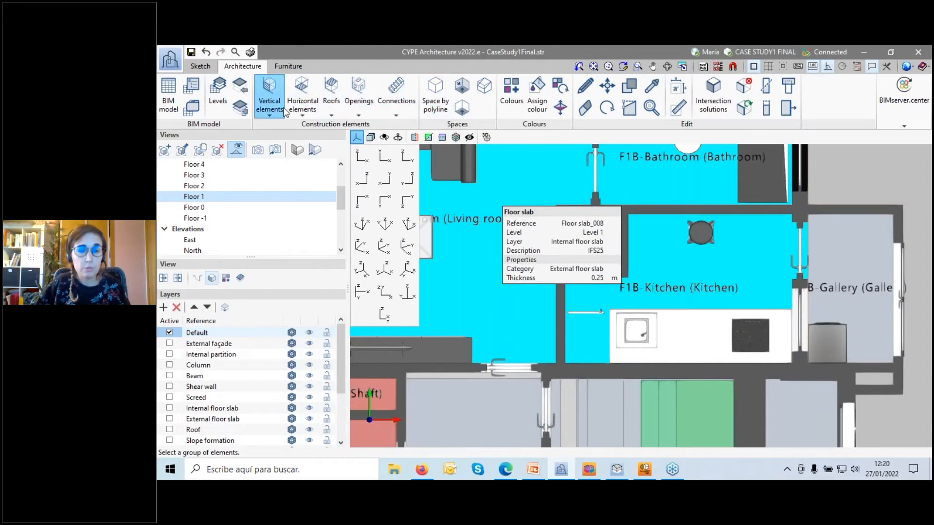
{"action": "left_click", "coordinate": [286, 111]}
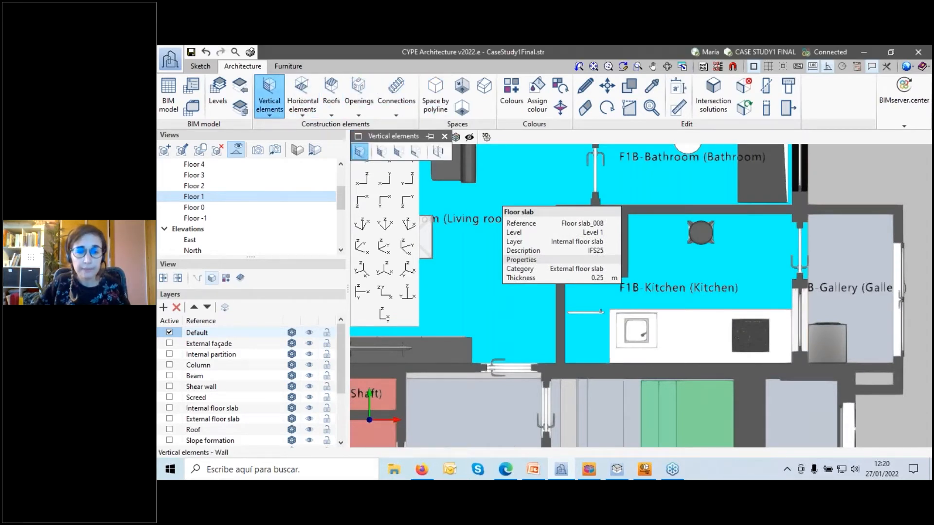
{"action": "left_click", "coordinate": [585, 107]}
{"action": "left_click", "coordinate": [624, 272]}
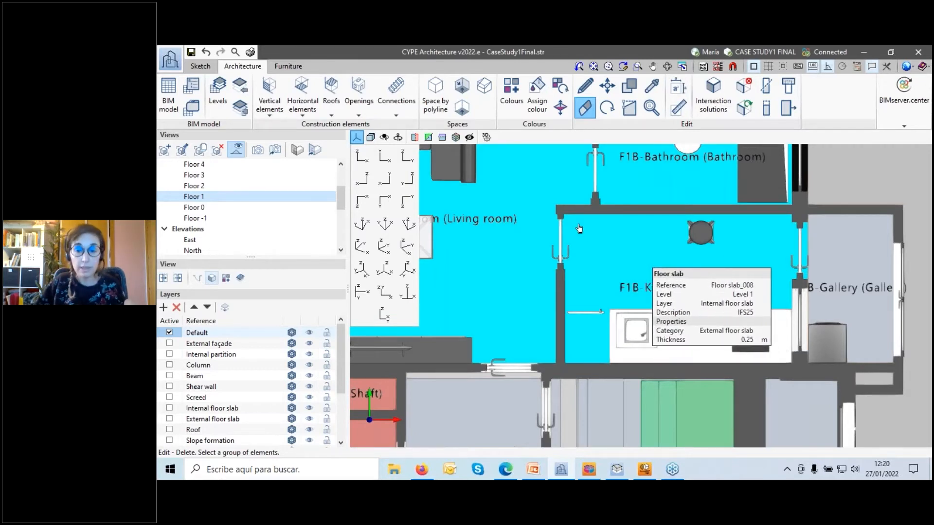
Check the list of DWG template views without changing it, and save the project.
{"action": "left_click", "coordinate": [702, 66]}
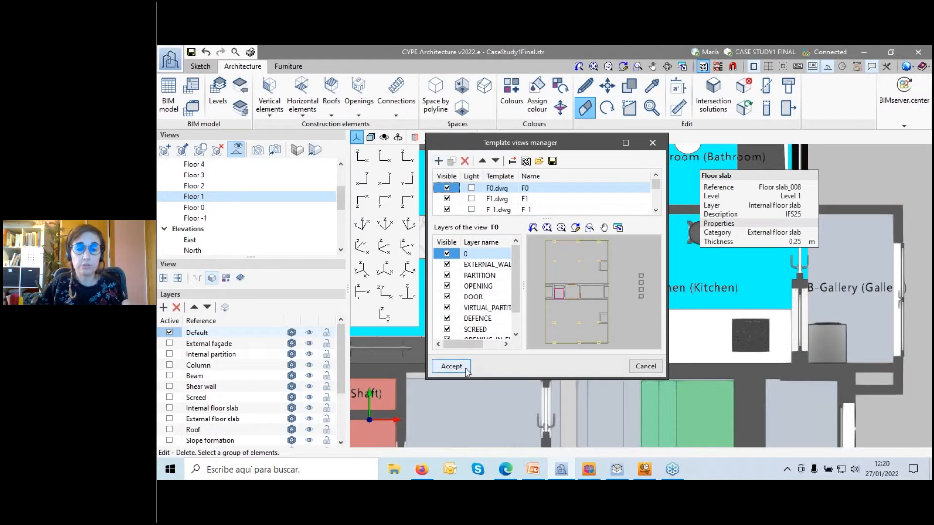
{"action": "left_click", "coordinate": [451, 367]}
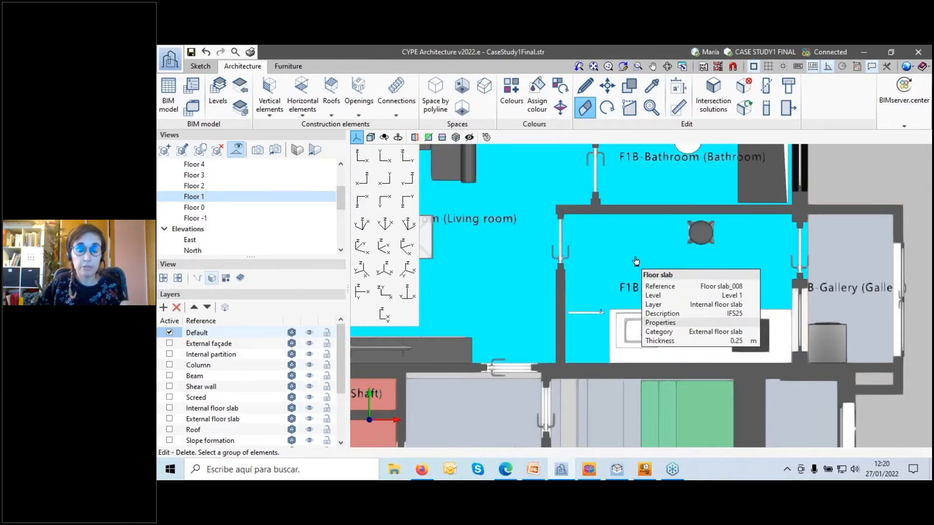
{"action": "mouse_move", "coordinate": [638, 258]}
{"action": "middle_mouse_down", "text": "shift"}
{"action": "mouse_move", "coordinate": [639, 204]}
{"action": "mouse_move", "coordinate": [622, 202]}
{"action": "mouse_move", "coordinate": [653, 261]}
{"action": "middle_mouse_up", "text": "shift"}
{"action": "scroll", "coordinate": [653, 261], "scroll_direction": "up", "scroll_amount": 1}
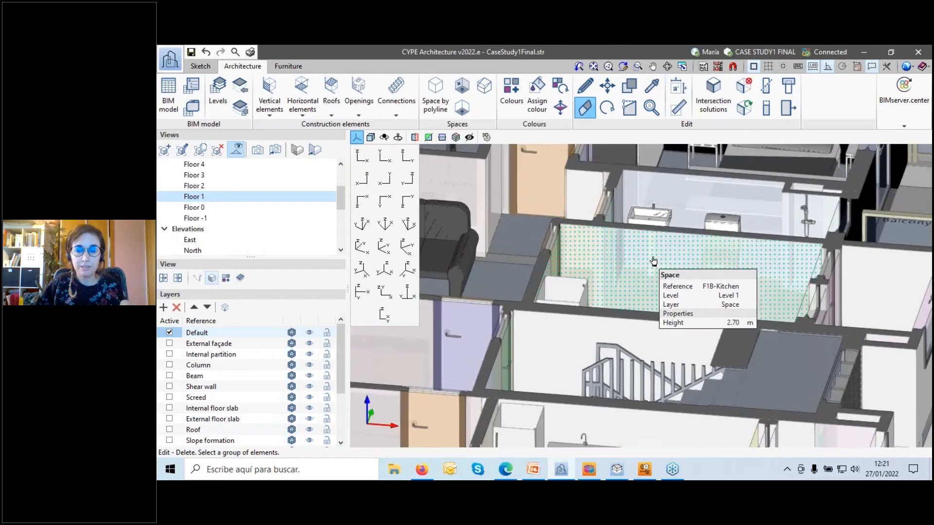
{"action": "scroll", "coordinate": [653, 261], "scroll_direction": "down", "scroll_amount": 2}
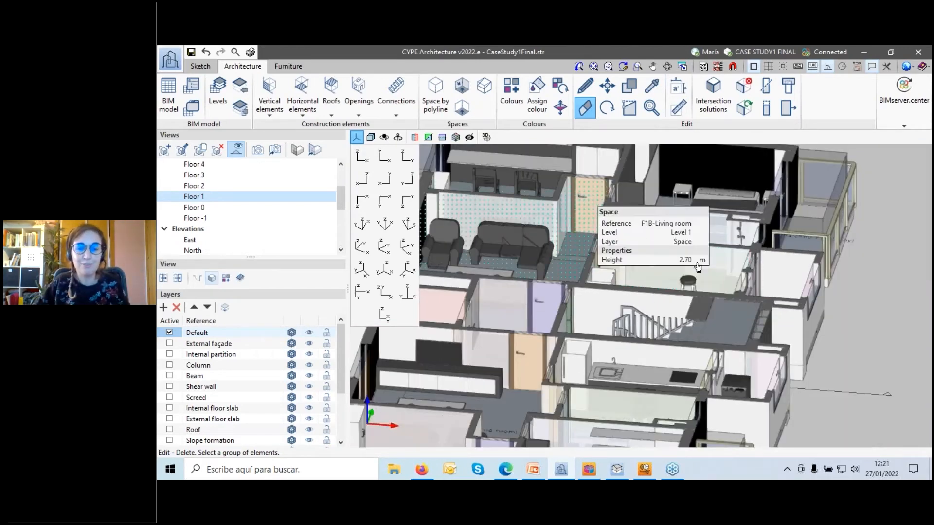
{"action": "scroll", "coordinate": [753, 295], "scroll_direction": "down", "scroll_amount": 3}
{"action": "scroll", "coordinate": [737, 290], "scroll_direction": "up", "scroll_amount": 2}
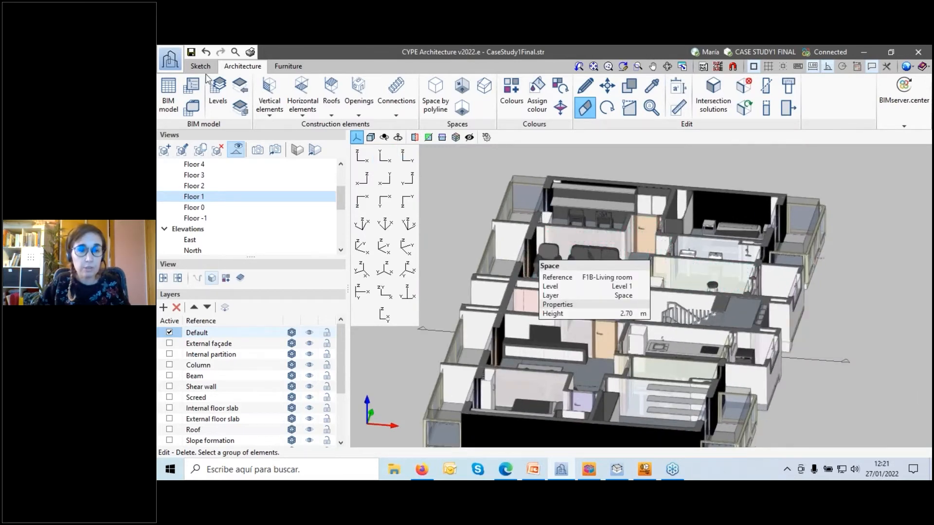
{"action": "left_click", "coordinate": [190, 55]}
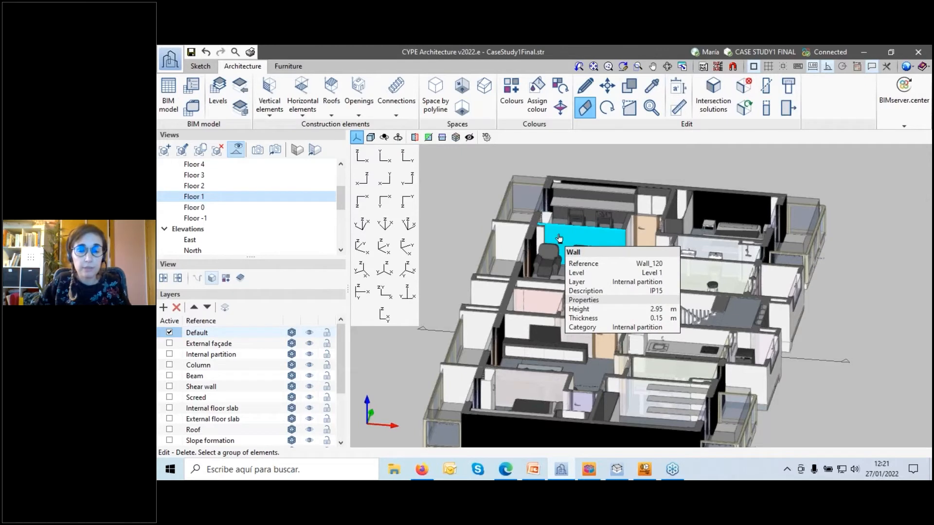
Open the typology of the architectural elements and review the wall types, including EF15, EF25C2 and P15.
{"action": "scroll", "coordinate": [559, 238], "scroll_direction": "up", "scroll_amount": 1}
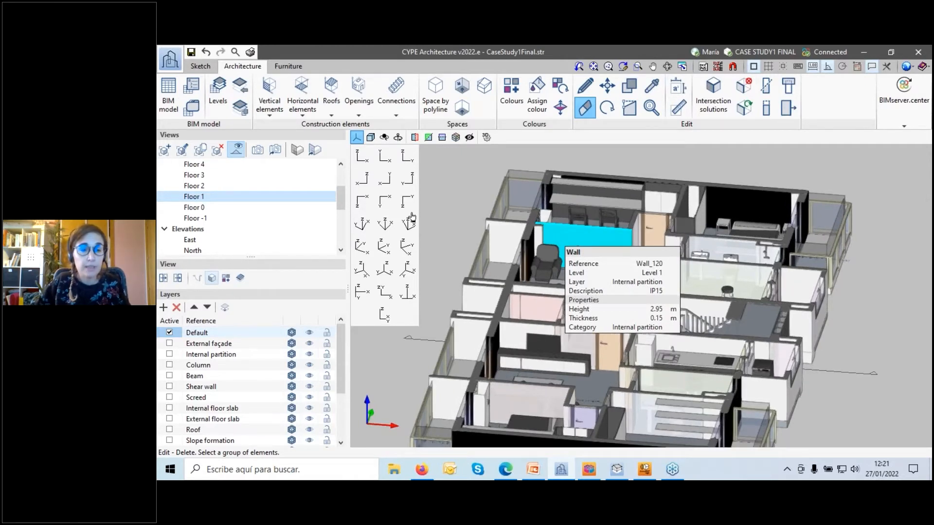
{"action": "left_click", "coordinate": [578, 235]}
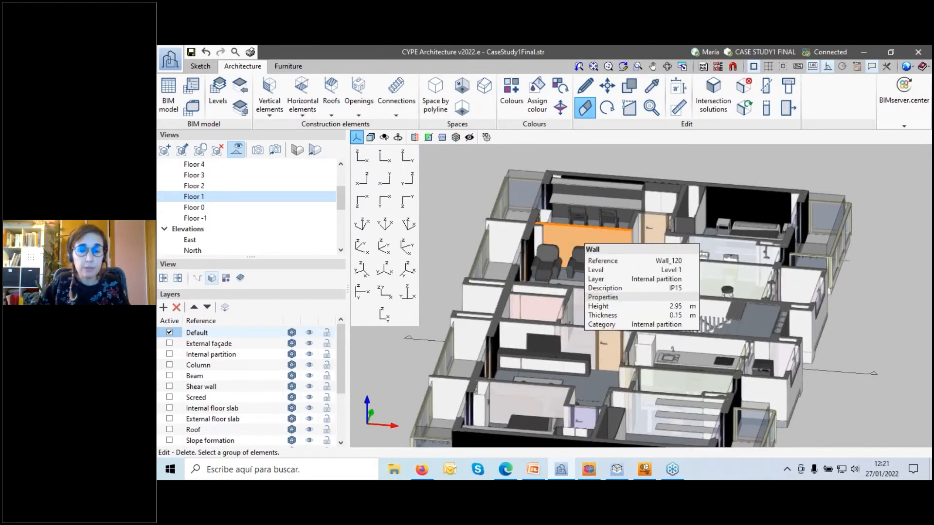
{"action": "left_click", "coordinate": [193, 109]}
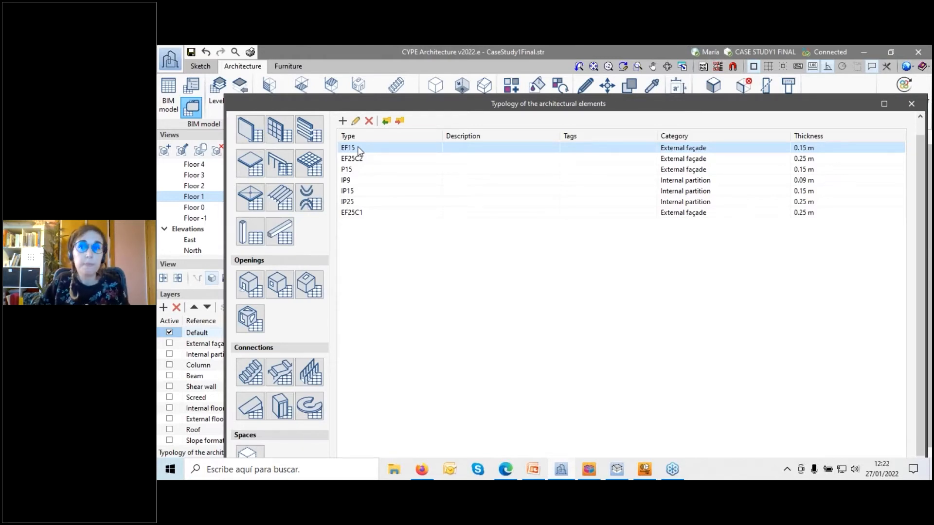
{"action": "left_click", "coordinate": [360, 160]}
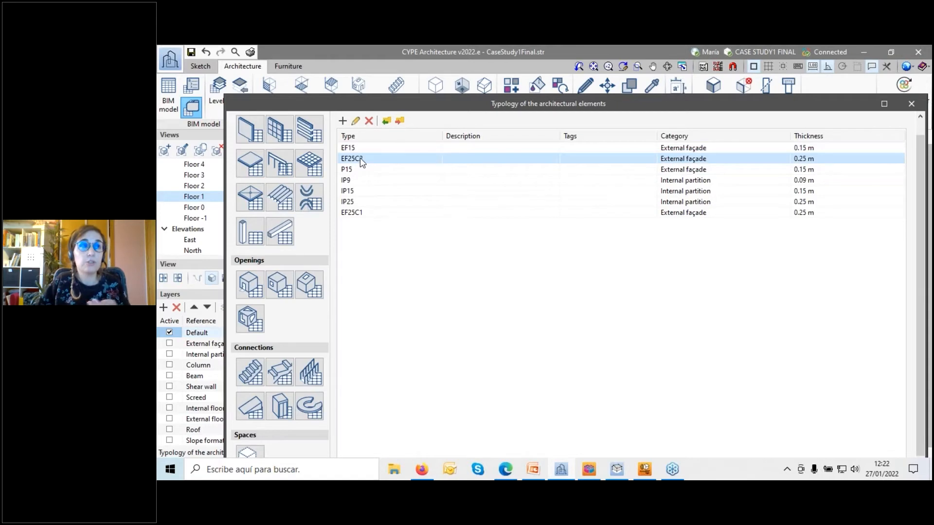
{"action": "left_click", "coordinate": [360, 171]}
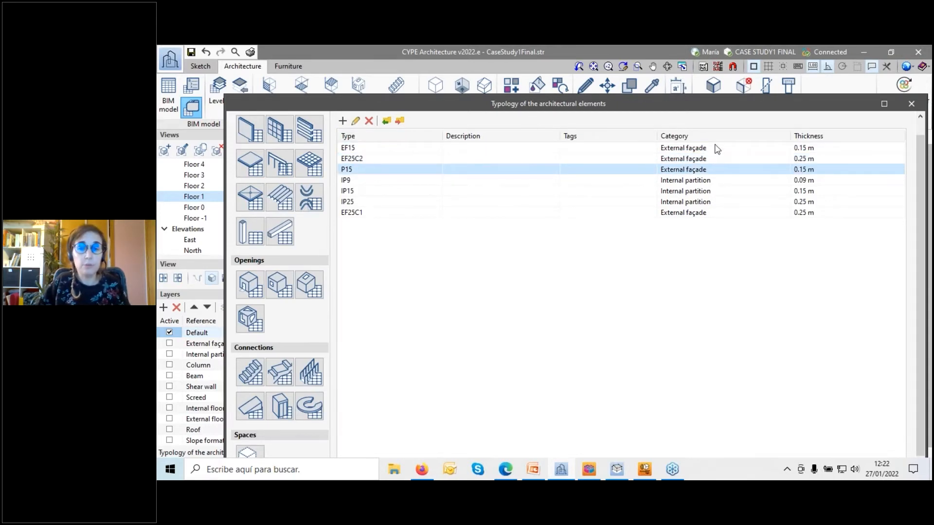
{"action": "left_click", "coordinate": [352, 149]}
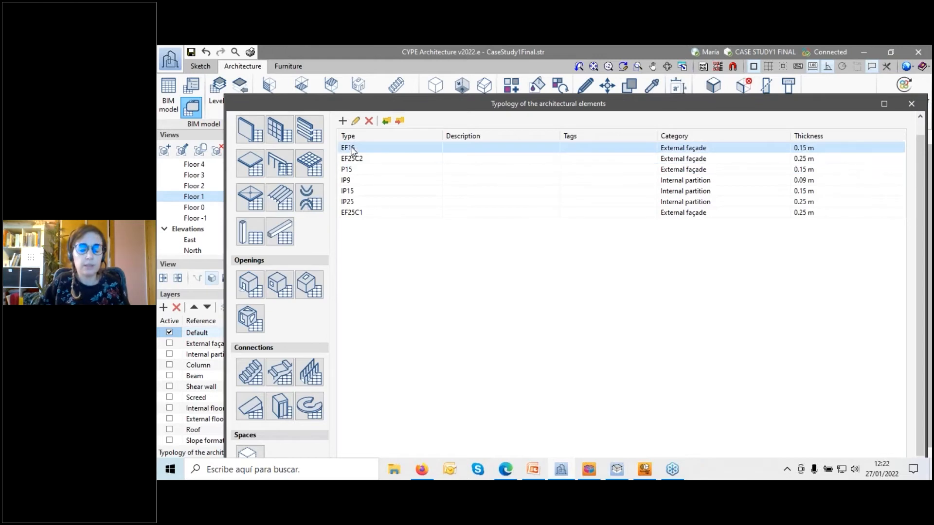
{"action": "left_click", "coordinate": [352, 159]}
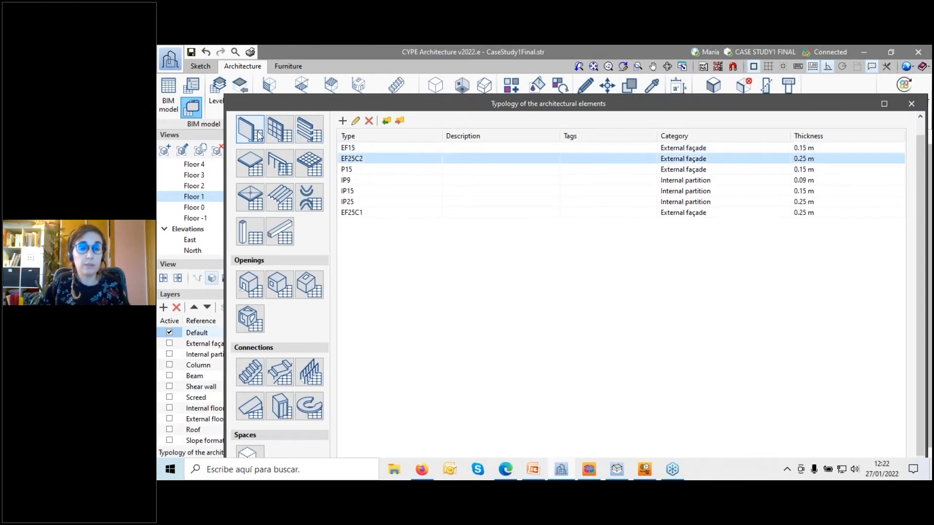
Review the floor slab types in the typology, including IFS25, R20 and S20.
{"action": "left_click", "coordinate": [246, 168]}
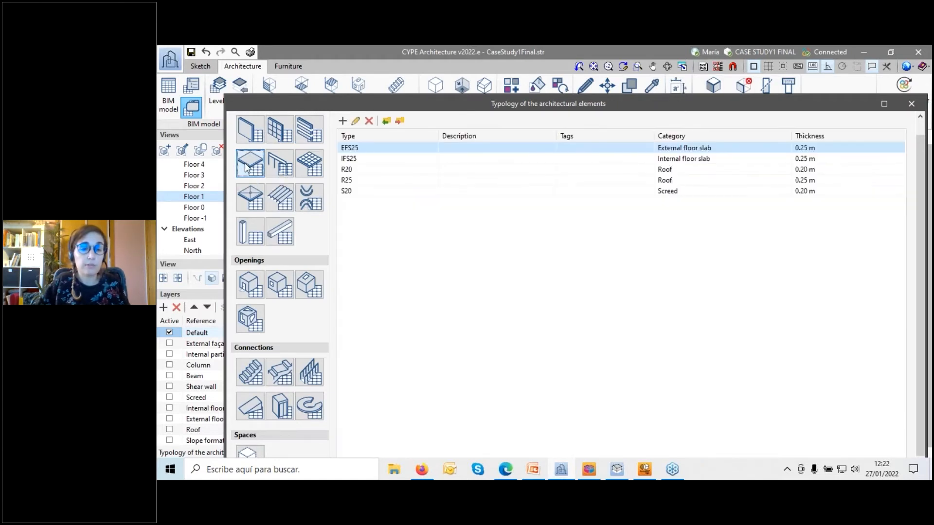
{"action": "left_click", "coordinate": [364, 160]}
{"action": "left_click", "coordinate": [361, 170]}
{"action": "left_click", "coordinate": [353, 190]}
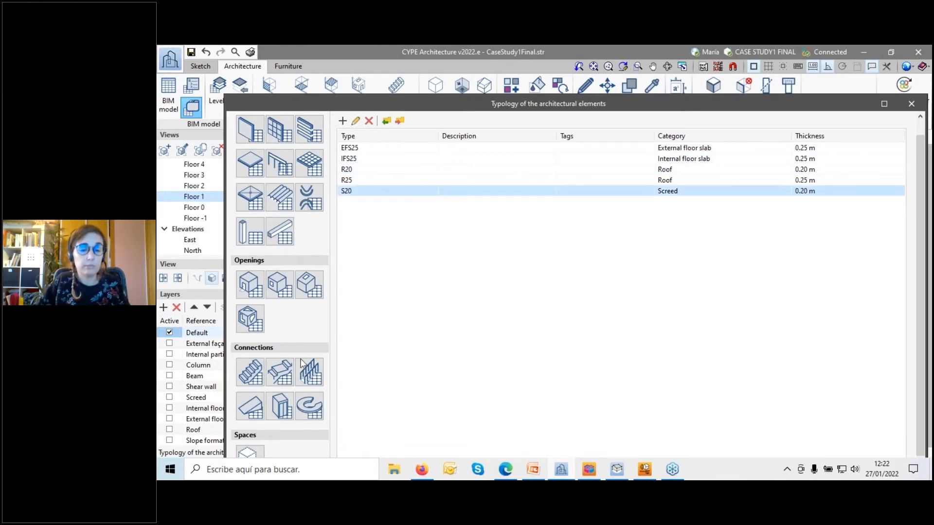
Review the space types in the typology and close it without making changes.
{"action": "scroll", "coordinate": [301, 363], "scroll_direction": "down", "scroll_amount": 1}
{"action": "left_click_drag", "start_coordinate": [404, 108], "coordinate": [384, 81]}
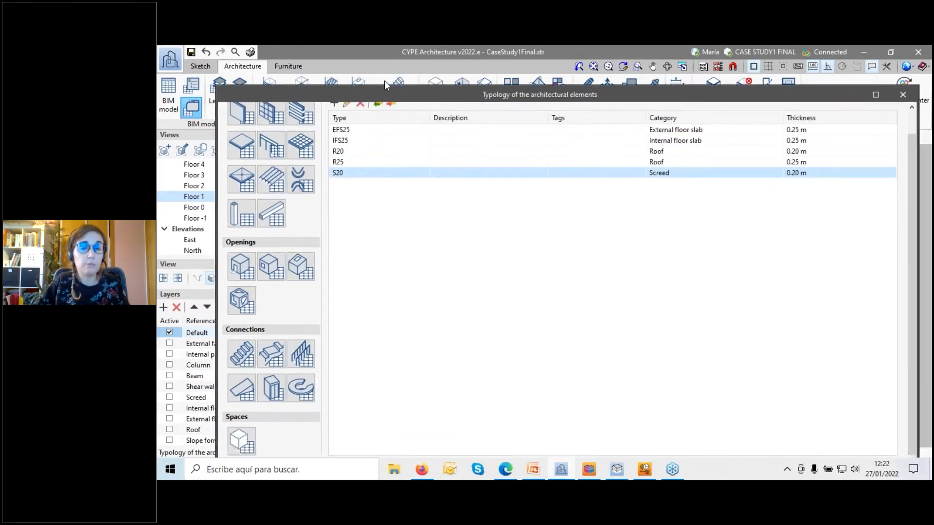
{"action": "scroll", "coordinate": [265, 143], "scroll_direction": "up", "scroll_amount": 2}
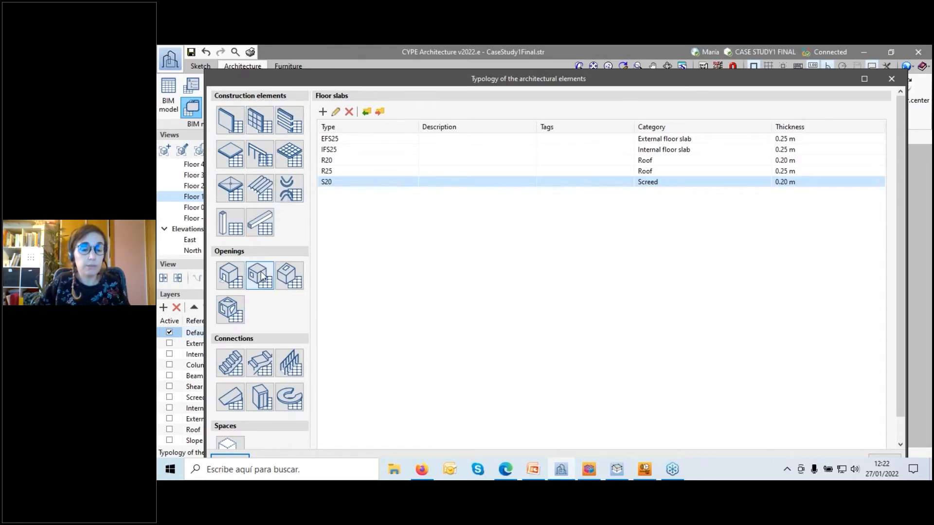
{"action": "scroll", "coordinate": [261, 276], "scroll_direction": "down", "scroll_amount": 1}
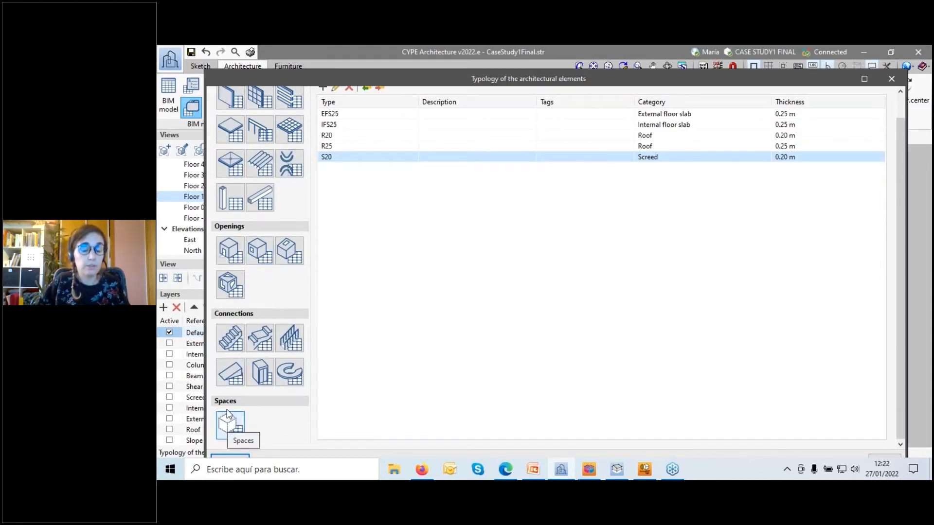
{"action": "left_click", "coordinate": [229, 419]}
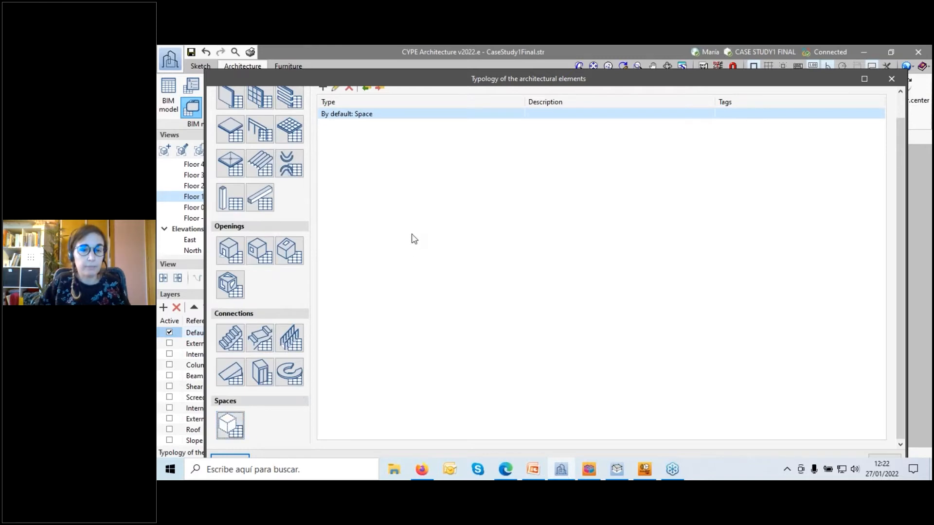
{"action": "left_click", "coordinate": [891, 80]}
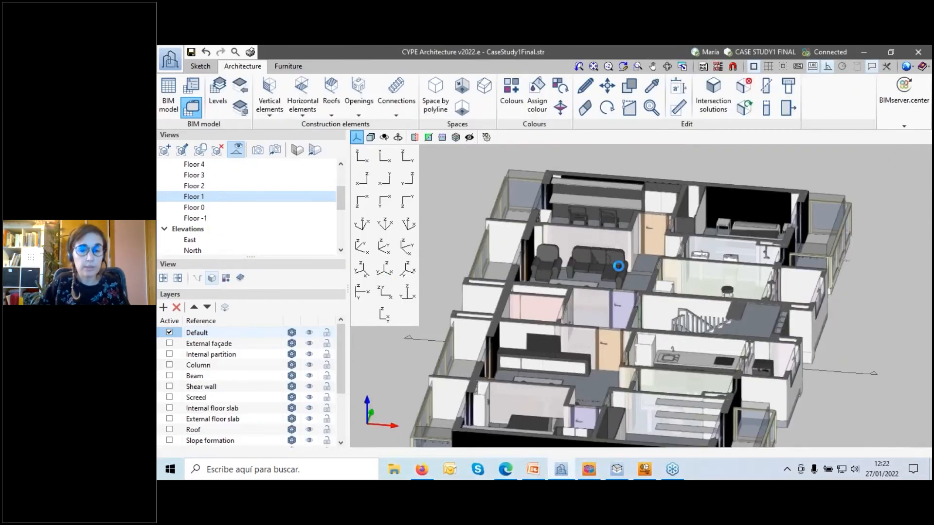
Open the general 3D view of the building, hide all element layers and make only the Space layer visible.
{"action": "scroll", "coordinate": [618, 266], "scroll_direction": "down", "scroll_amount": 3}
{"action": "scroll", "coordinate": [238, 211], "scroll_direction": "down", "scroll_amount": 4}
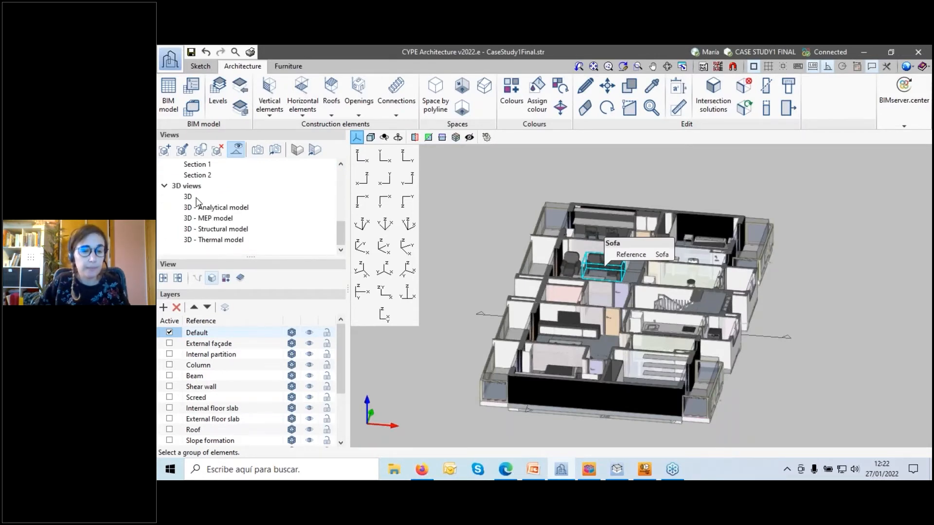
{"action": "left_click", "coordinate": [187, 196]}
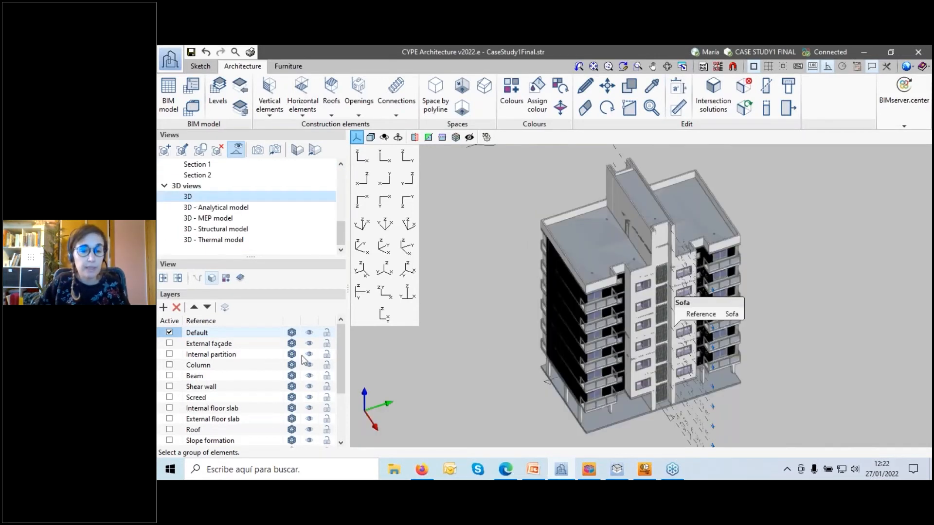
{"action": "left_click", "coordinate": [309, 321]}
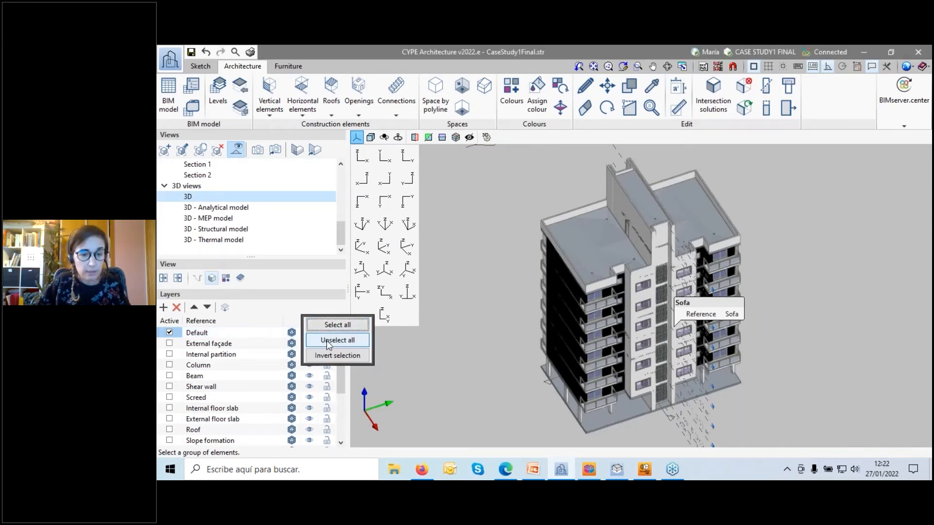
{"action": "left_click", "coordinate": [326, 341]}
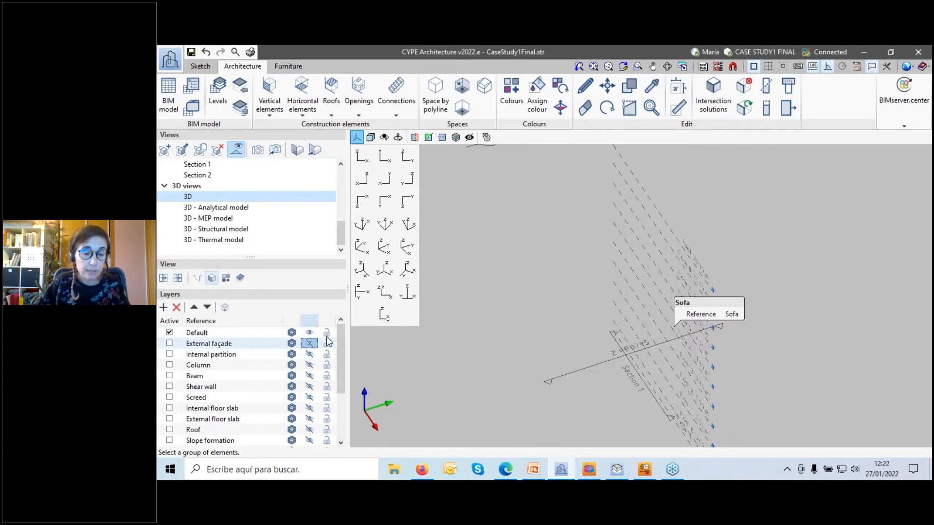
{"action": "scroll", "coordinate": [327, 343], "scroll_direction": "down", "scroll_amount": 3}
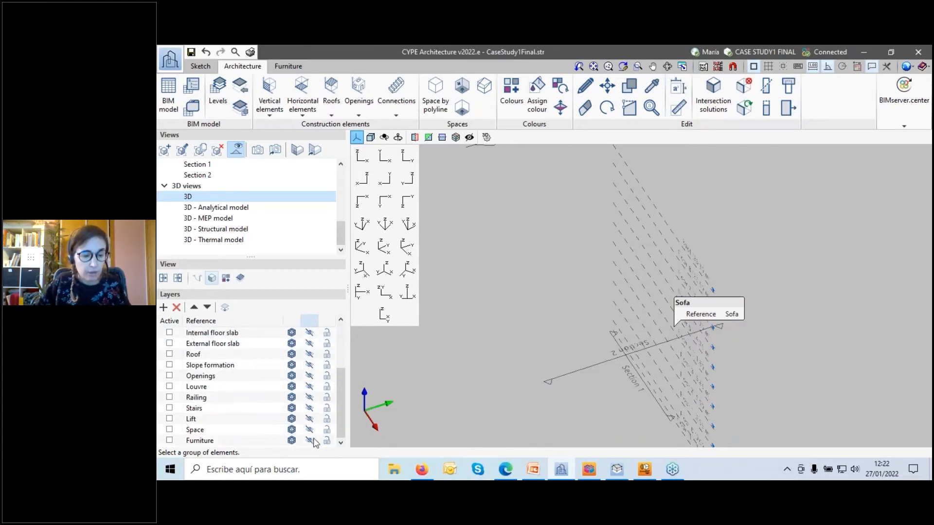
{"action": "left_click", "coordinate": [309, 430]}
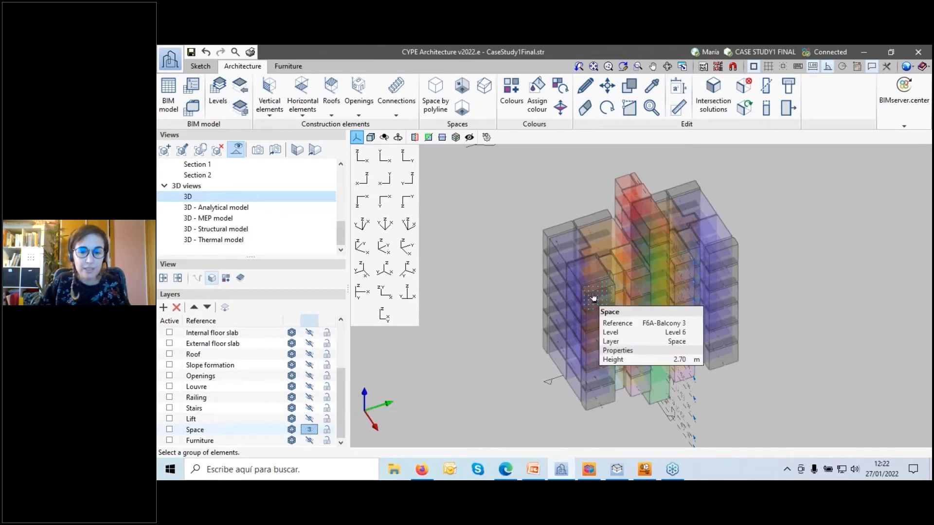
Inspect the coloured spaces of the building in the general 3D view, and make all element layers visible again.
{"action": "scroll", "coordinate": [593, 297], "scroll_direction": "up", "scroll_amount": 4}
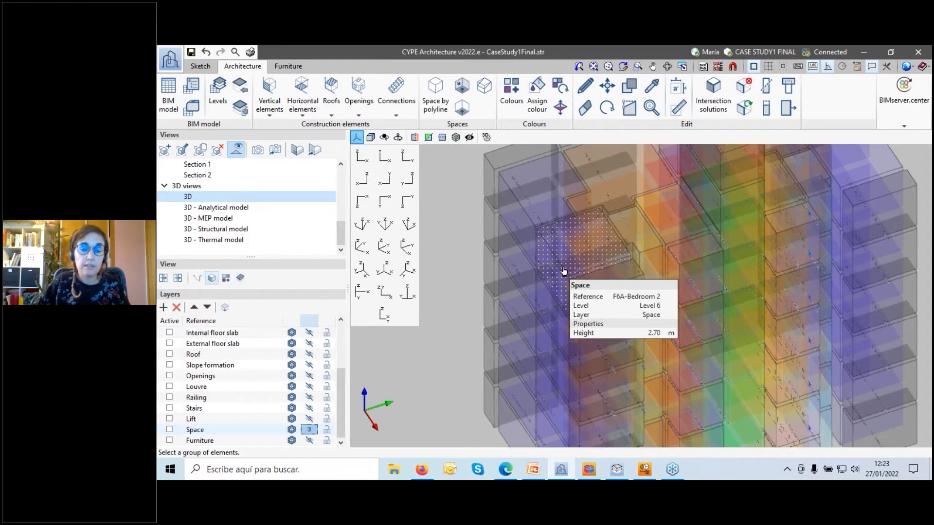
{"action": "scroll", "coordinate": [563, 270], "scroll_direction": "down", "scroll_amount": 3}
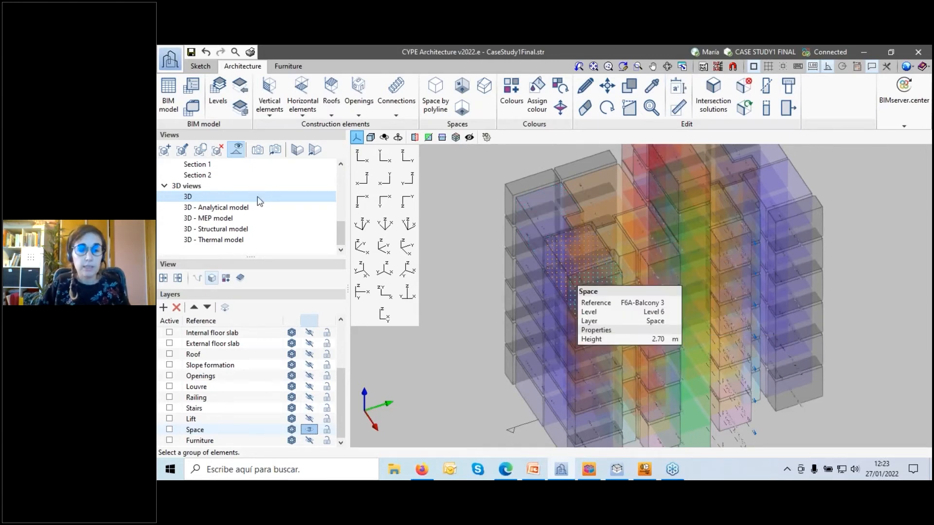
{"action": "left_click", "coordinate": [201, 209]}
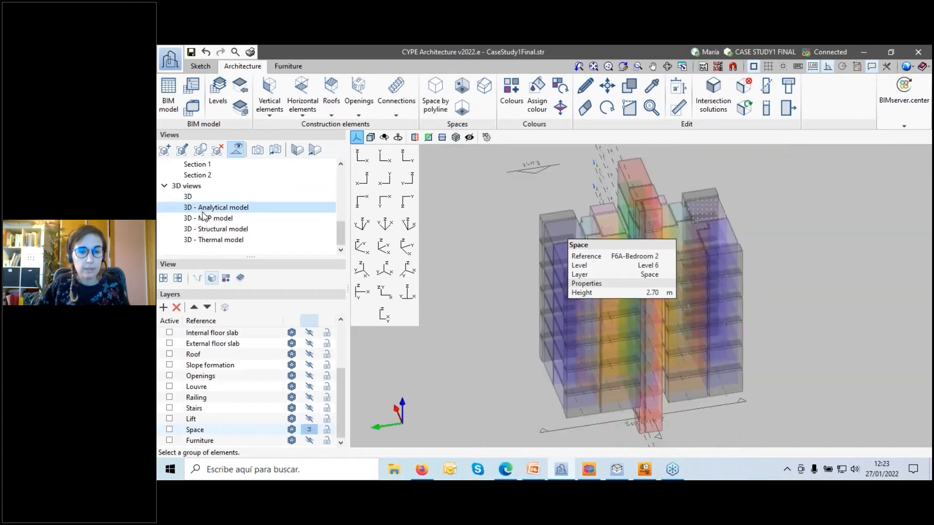
{"action": "left_click", "coordinate": [193, 198]}
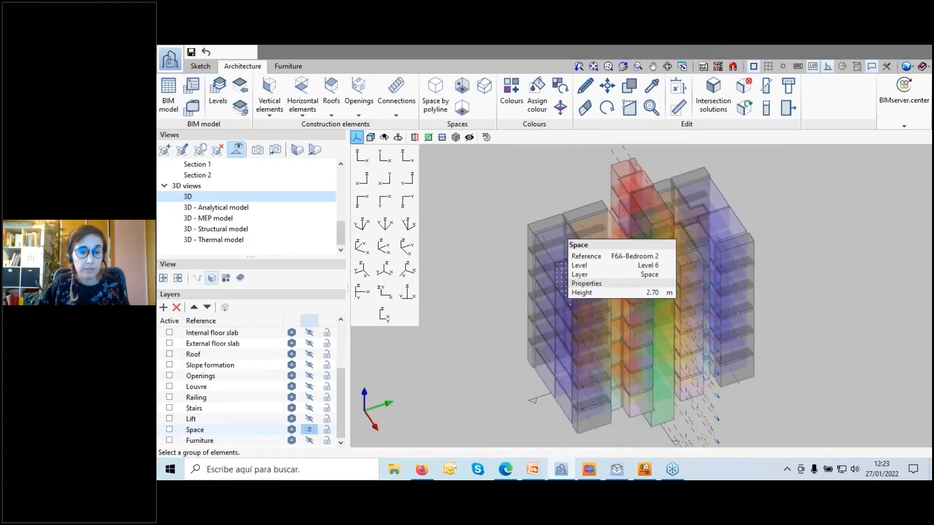
{"action": "left_click", "coordinate": [309, 322]}
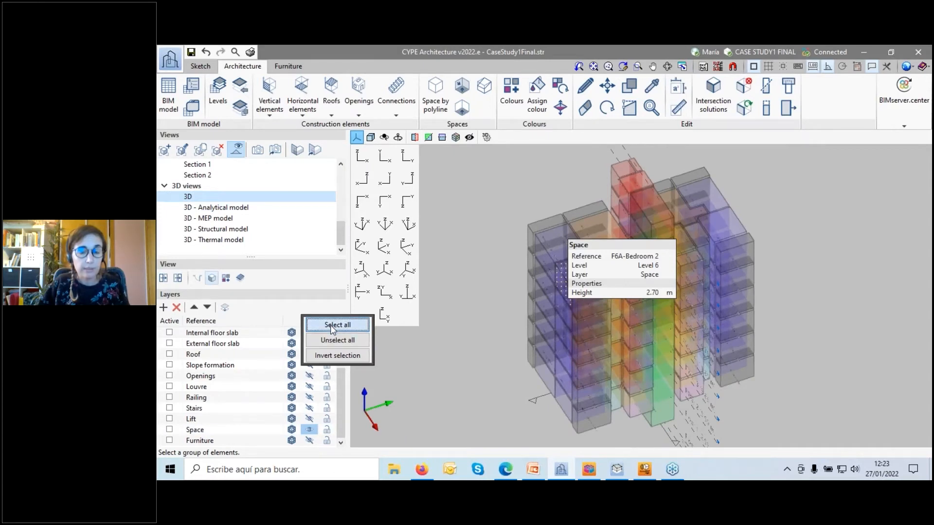
{"action": "left_click", "coordinate": [520, 258]}
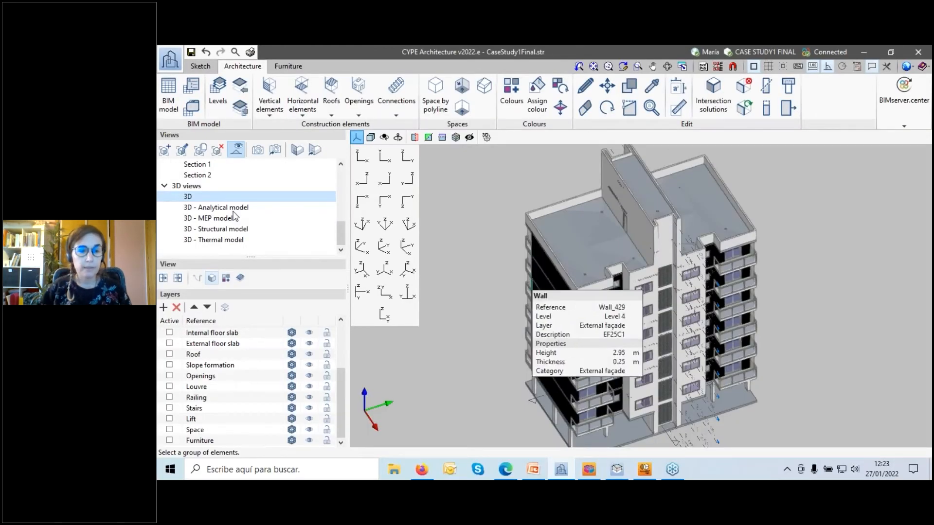
Review the analytical, MEP and structural 3D views, return to the analytical model view and show the BIMserver.center sharing options.
{"action": "left_click", "coordinate": [232, 208]}
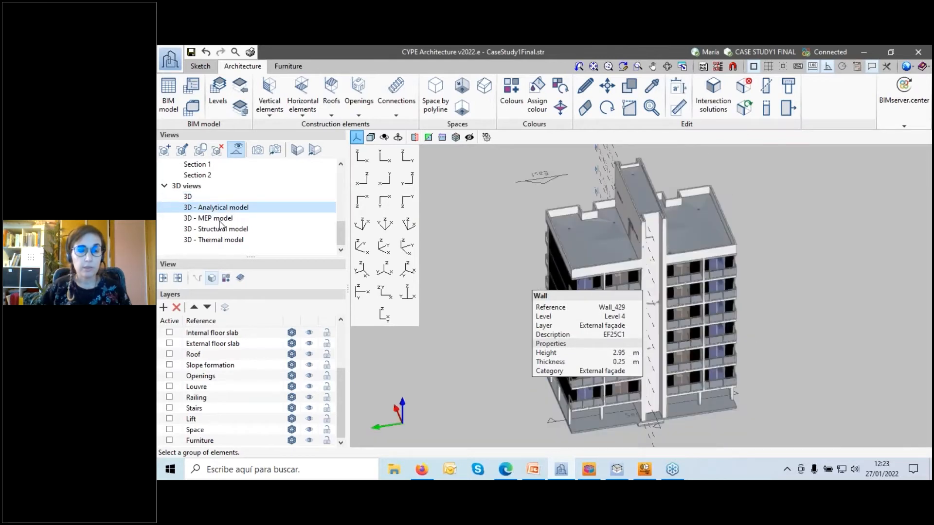
{"action": "left_click", "coordinate": [220, 221]}
{"action": "left_click", "coordinate": [223, 230]}
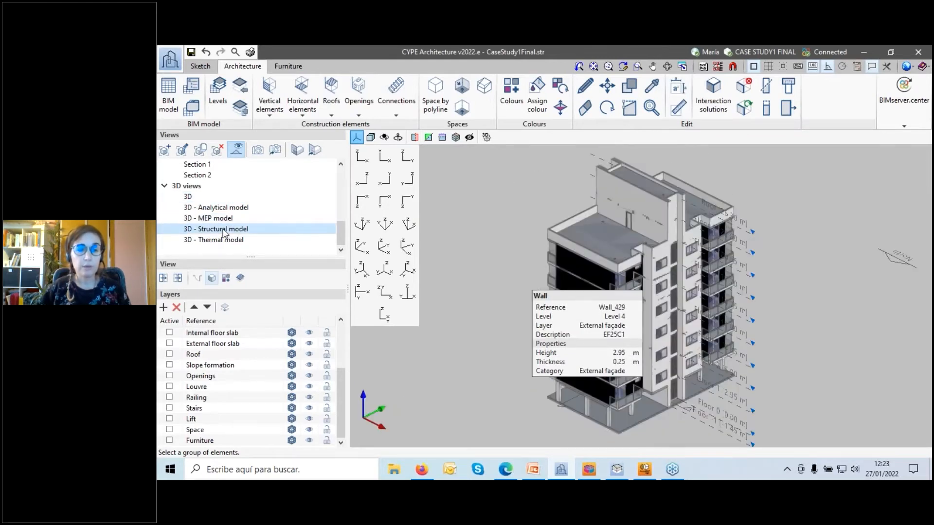
{"action": "scroll", "coordinate": [223, 233], "scroll_direction": "up", "scroll_amount": 3}
{"action": "scroll", "coordinate": [225, 234], "scroll_direction": "down", "scroll_amount": 3}
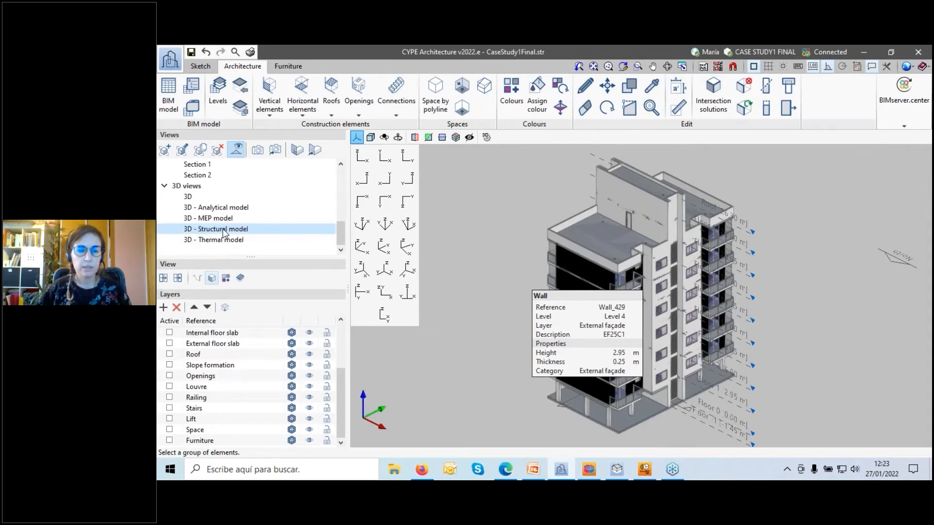
{"action": "left_click", "coordinate": [230, 209]}
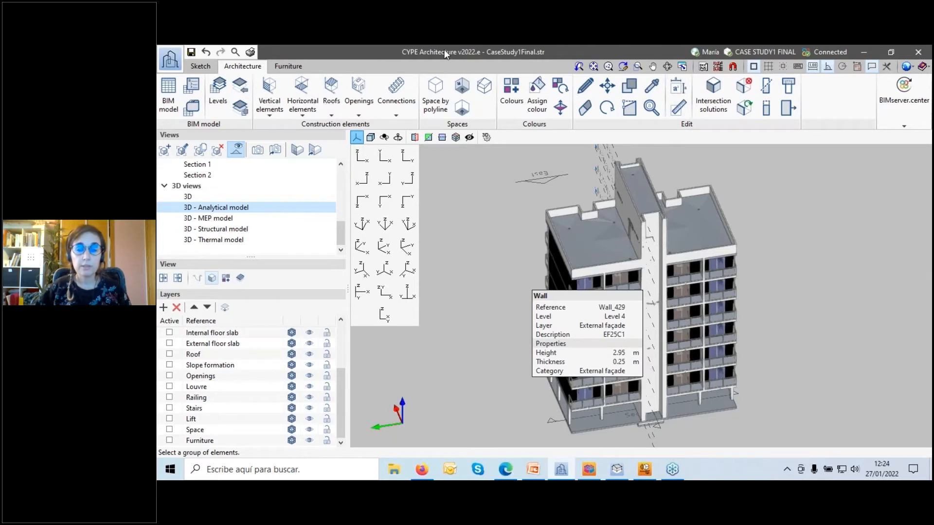
{"action": "left_click", "coordinate": [894, 97]}
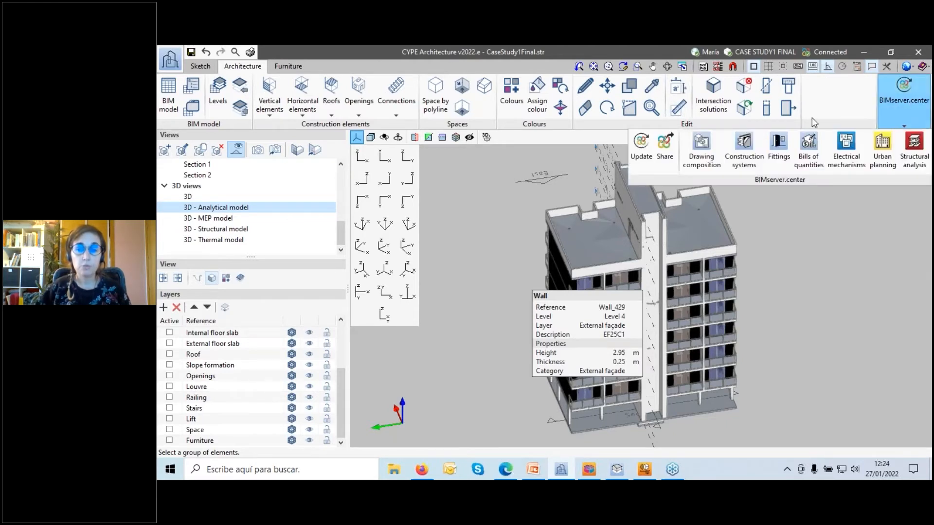
{"action": "left_click", "coordinate": [668, 170]}
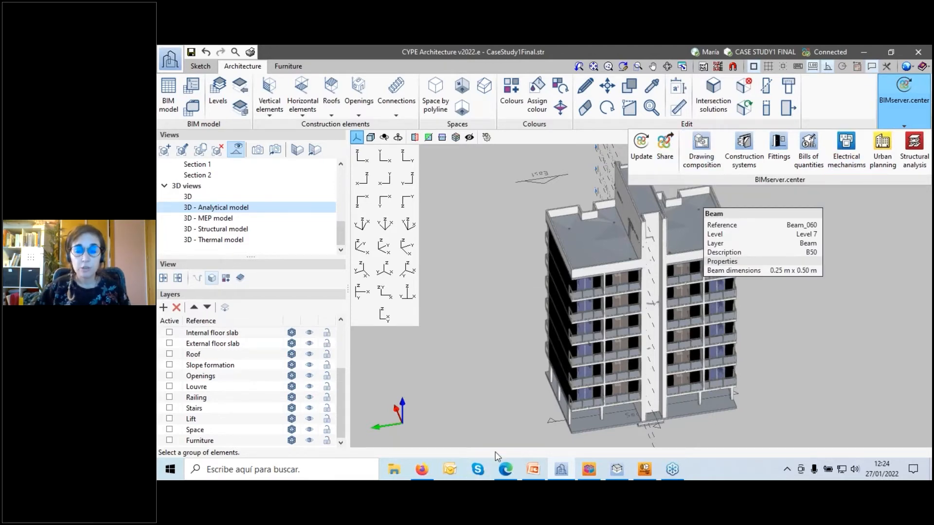
Switch to the PowerPoint presentation and review the workflow diagram slide and the Open BIM Analytical Model stage on the Case Study 1 slide.
{"action": "left_click", "coordinate": [535, 472]}
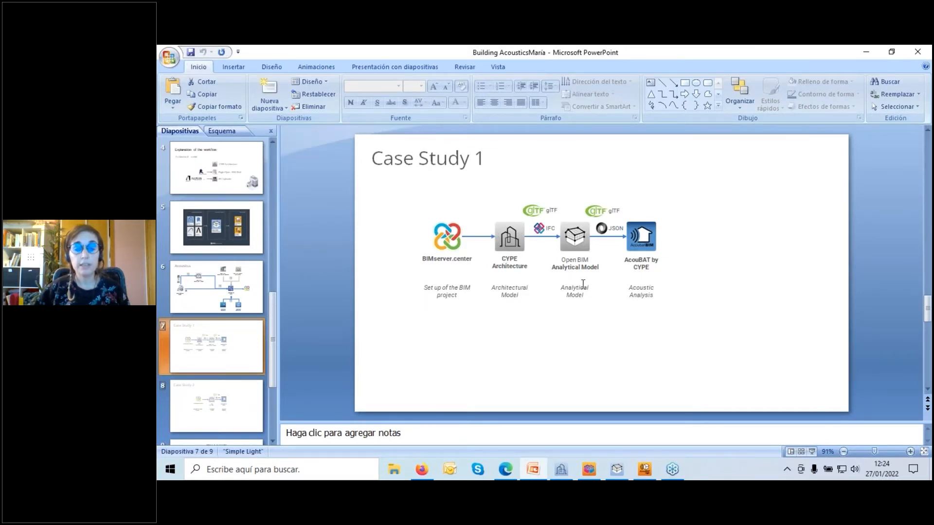
{"action": "left_click", "coordinate": [198, 228]}
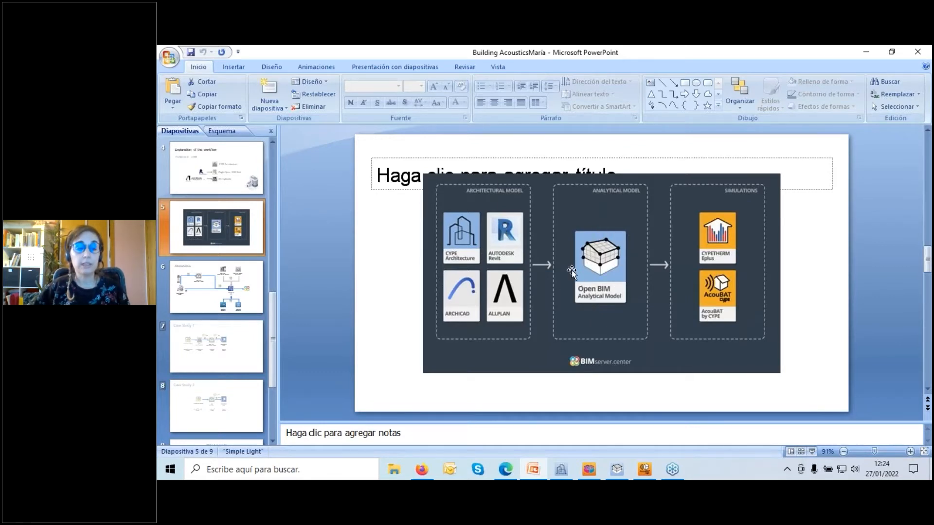
{"action": "left_click", "coordinate": [210, 354]}
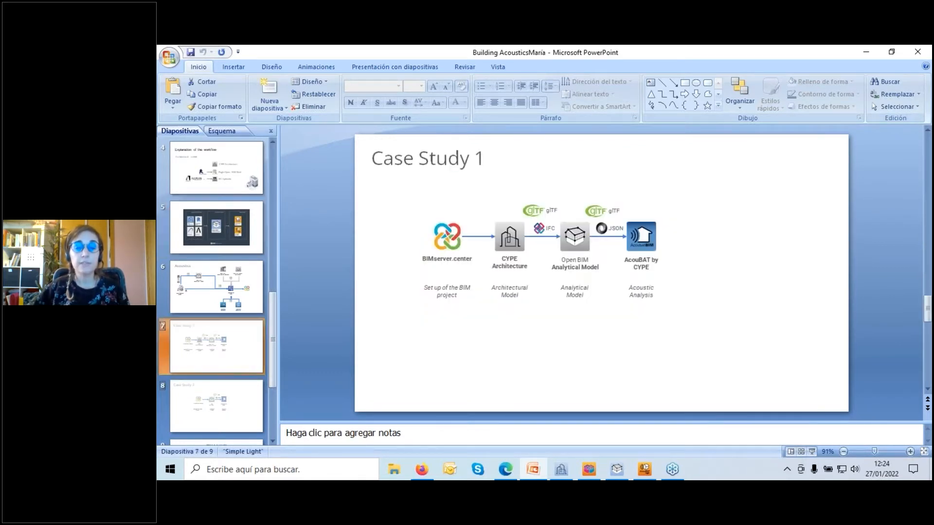
{"action": "left_click", "coordinate": [578, 241]}
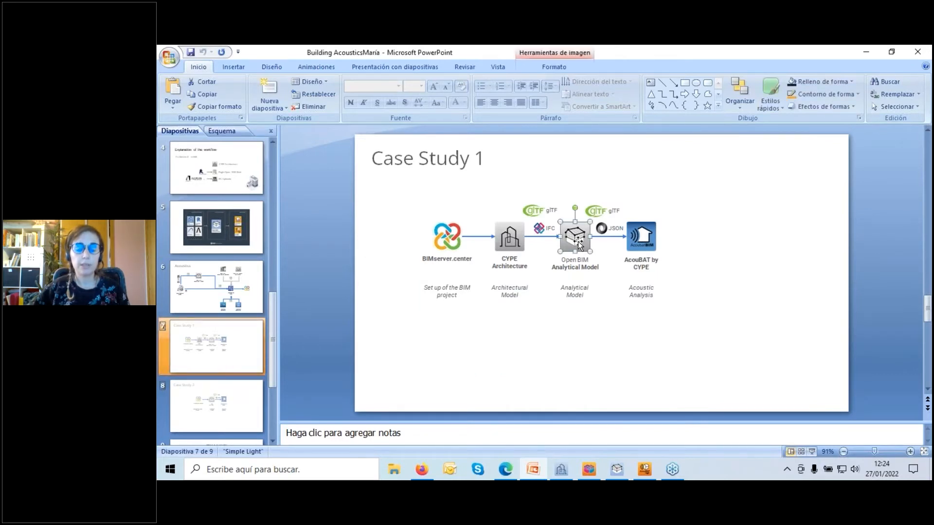
{"action": "left_click", "coordinate": [603, 329]}
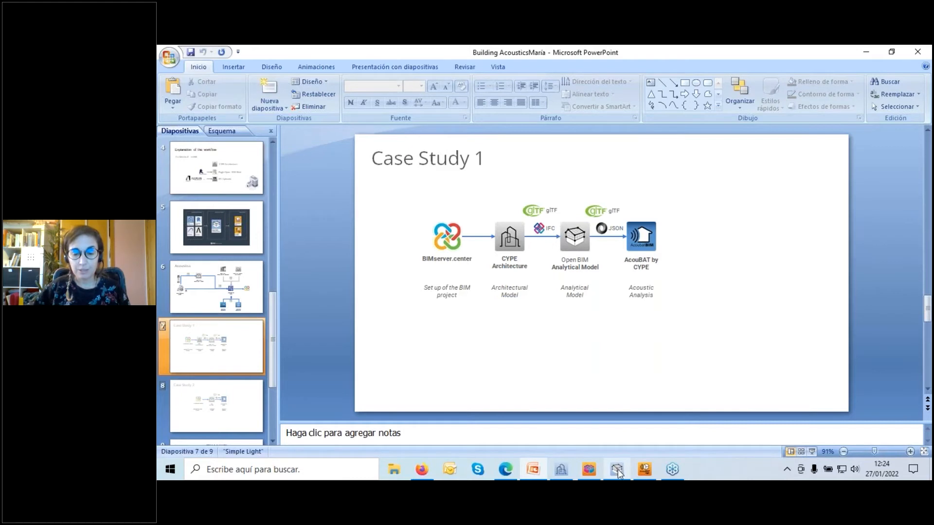
Switch to Open BIM Analytical Model and create a new job named Demo.
{"action": "mouse_move", "coordinate": [618, 473]}
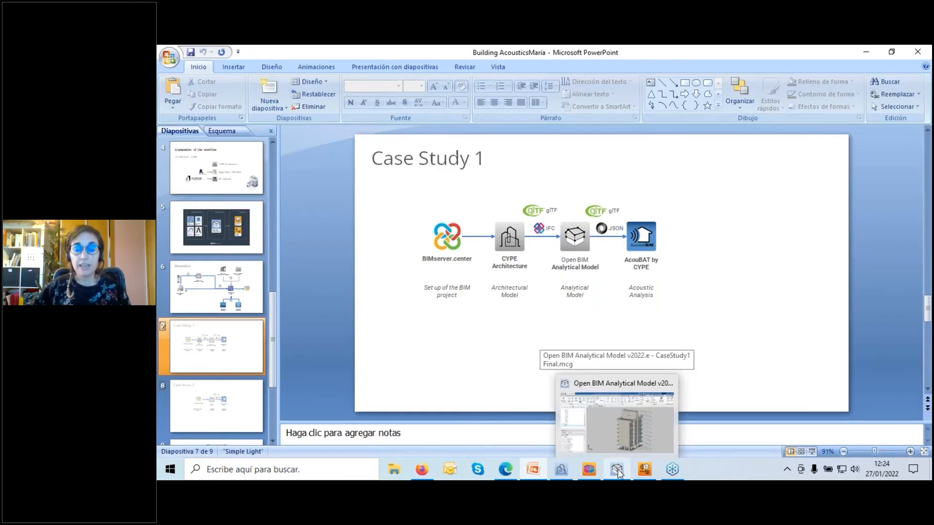
{"action": "left_click", "coordinate": [617, 472]}
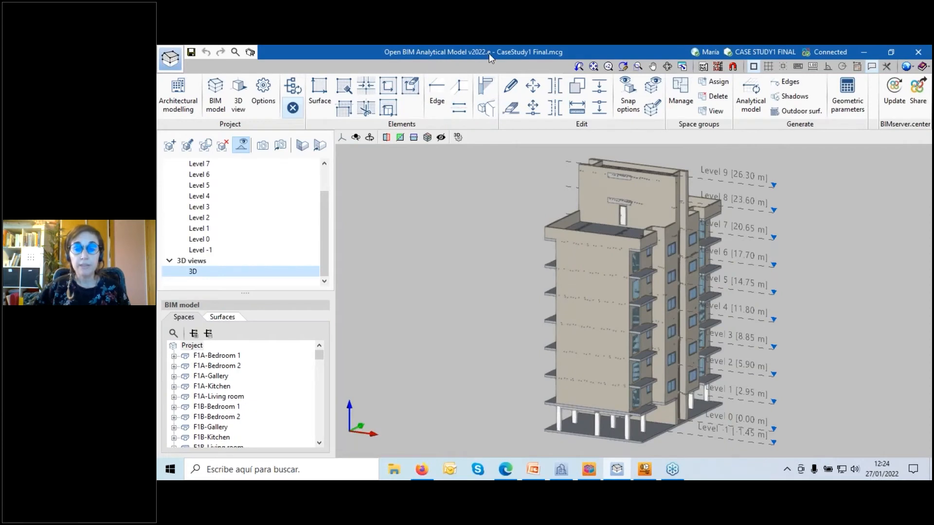
{"action": "left_click", "coordinate": [171, 61]}
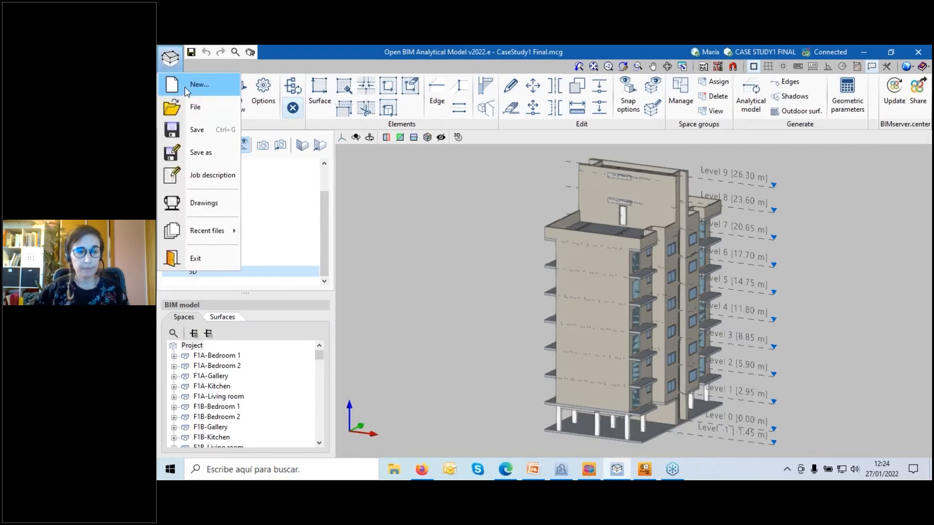
{"action": "left_click", "coordinate": [195, 85]}
{"action": "left_click", "coordinate": [481, 288]}
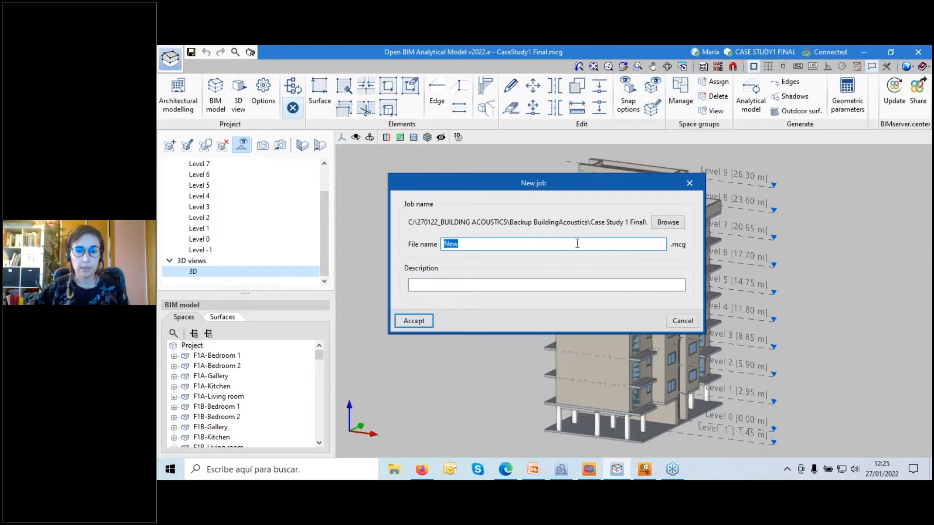
{"action": "type", "text": "Demo"}
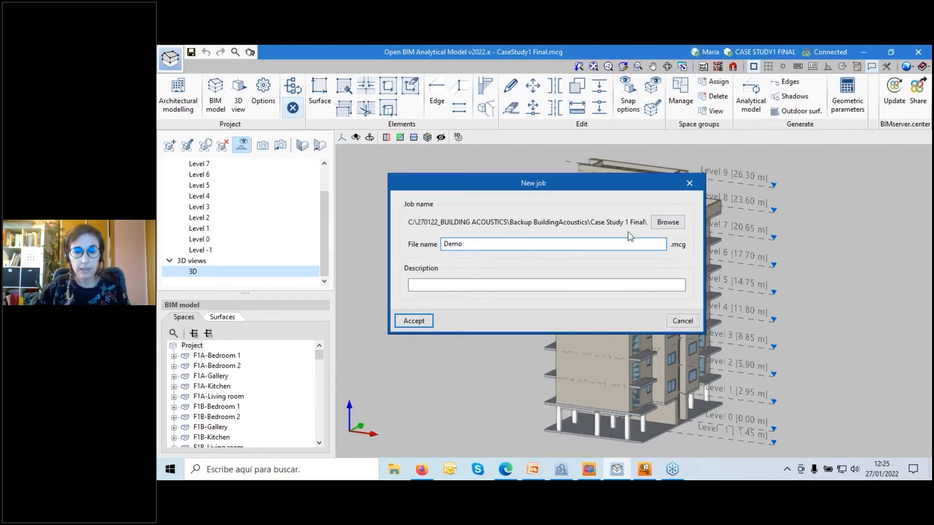
{"action": "left_click", "coordinate": [414, 321]}
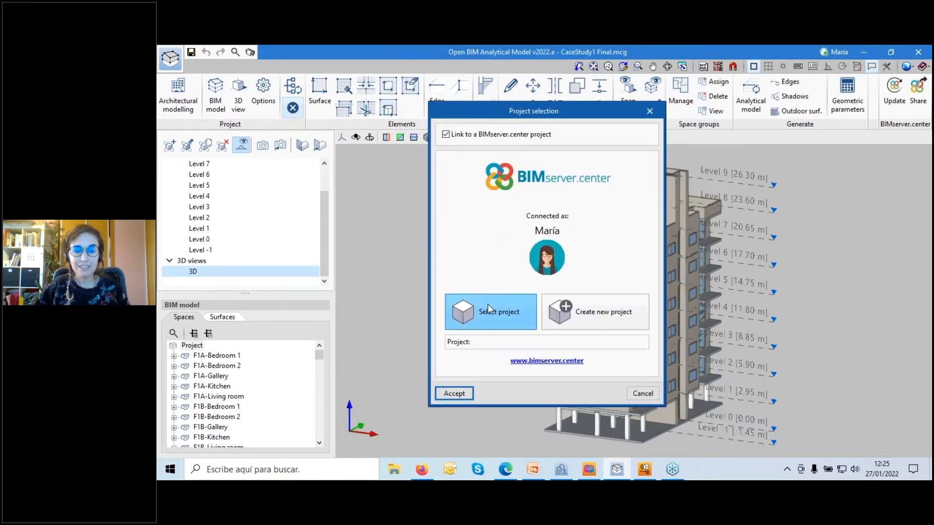
Link the job to the CASE STUDY1 FINAL project, with Architectural Model - CYPE Architecture as the main initiator.
{"action": "left_click", "coordinate": [489, 308]}
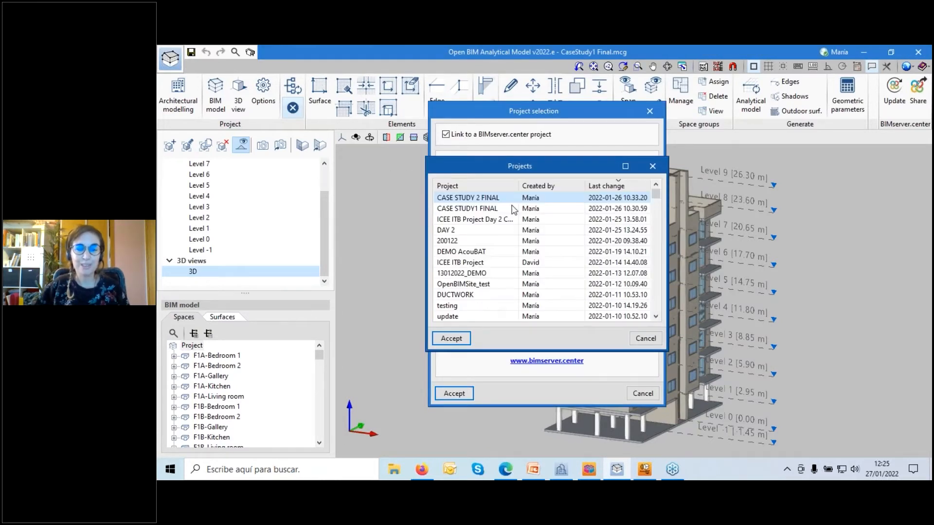
{"action": "left_click", "coordinate": [443, 209]}
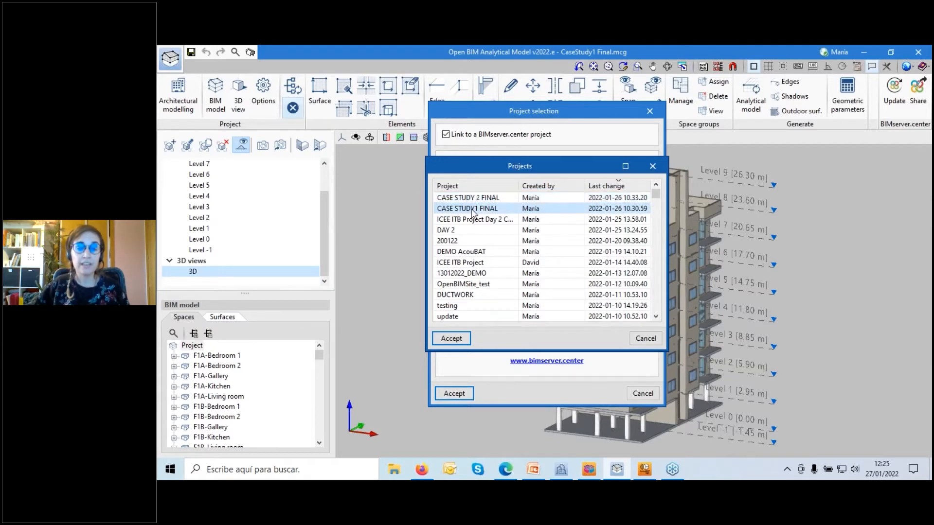
{"action": "left_click", "coordinate": [452, 339]}
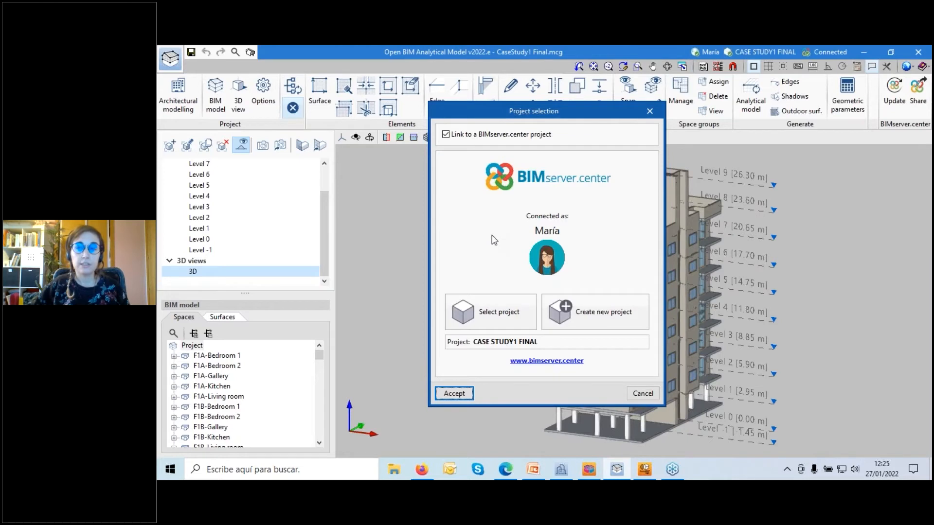
{"action": "left_click", "coordinate": [463, 396]}
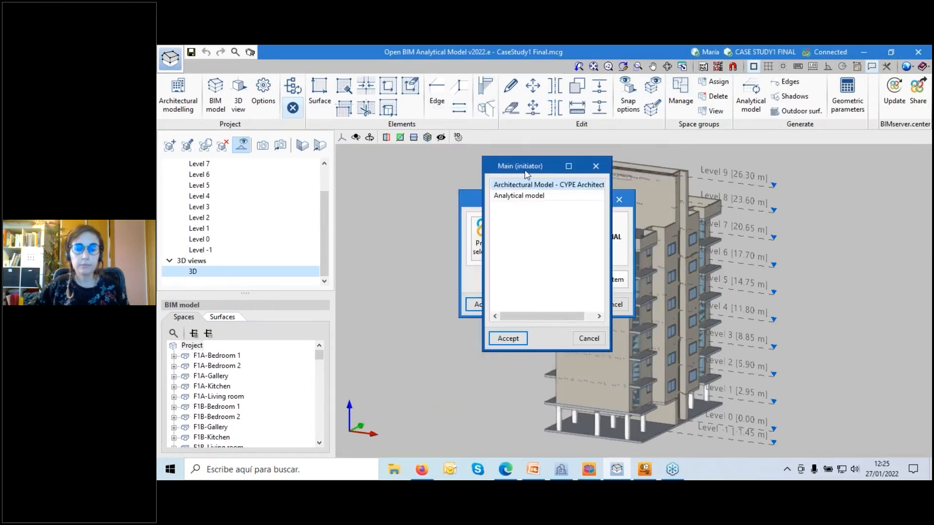
{"action": "left_click_drag", "start_coordinate": [523, 171], "coordinate": [568, 162]}
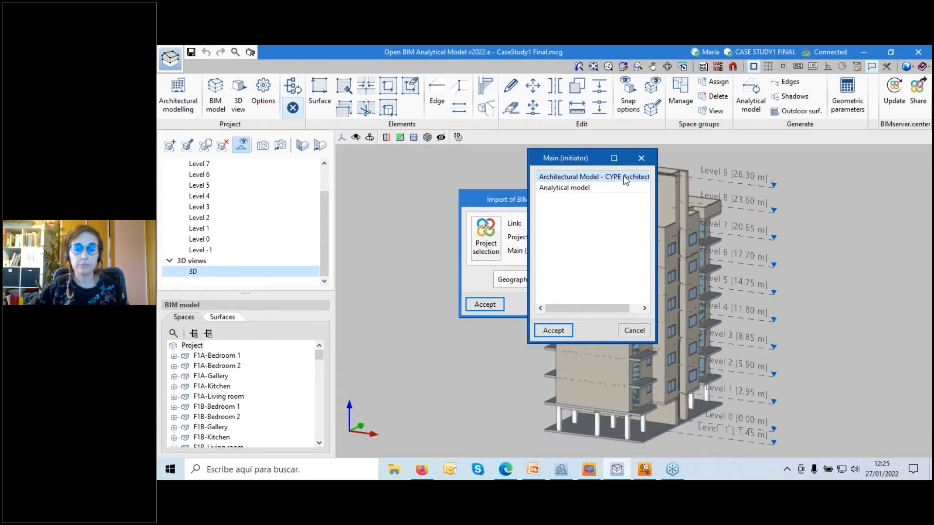
{"action": "left_click", "coordinate": [559, 332]}
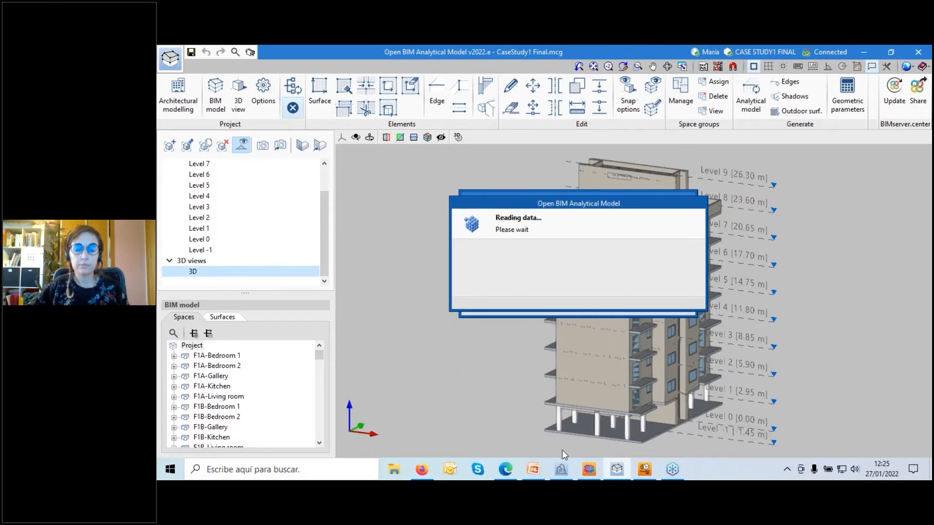
Switch to CYPE Architecture, review the settings for sharing the architectural model on BIMserver.center and close them without sharing.
{"action": "left_click", "coordinate": [563, 469]}
{"action": "left_click", "coordinate": [901, 103]}
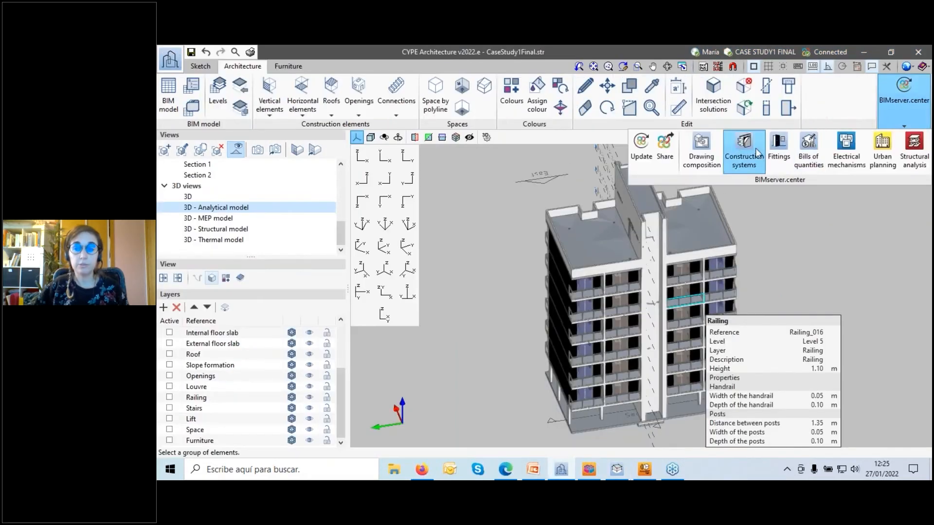
{"action": "left_click", "coordinate": [667, 153]}
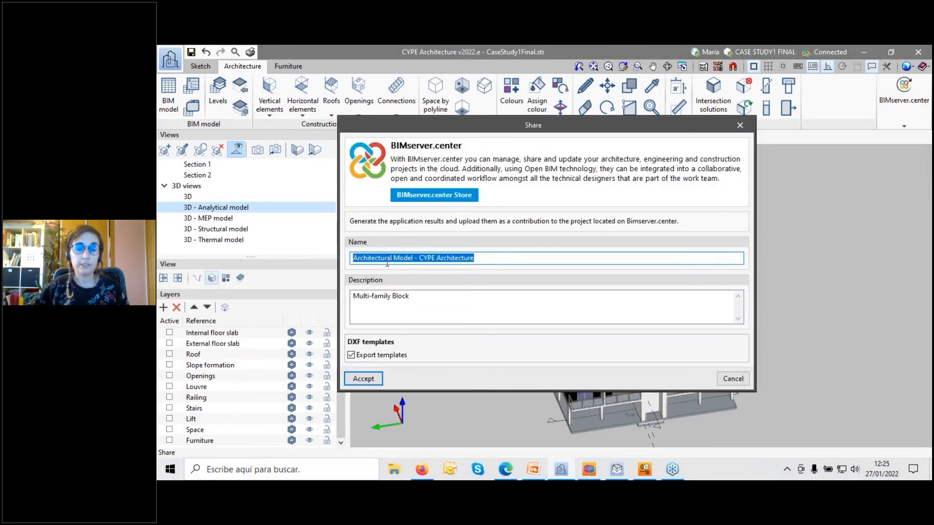
{"action": "left_click", "coordinate": [733, 379]}
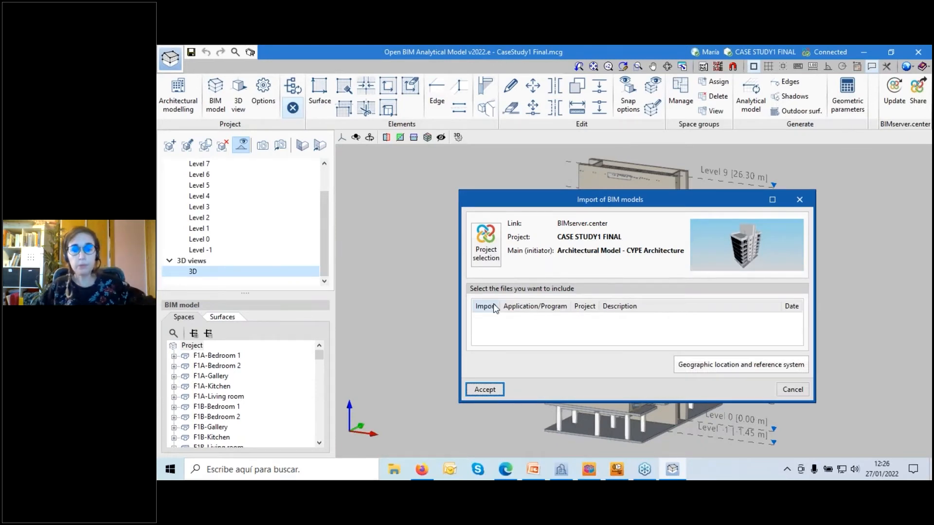
Back in Open BIM Analytical Model, complete the BIM model import into the job and inspect the building in 3D.
{"action": "left_click", "coordinate": [484, 392]}
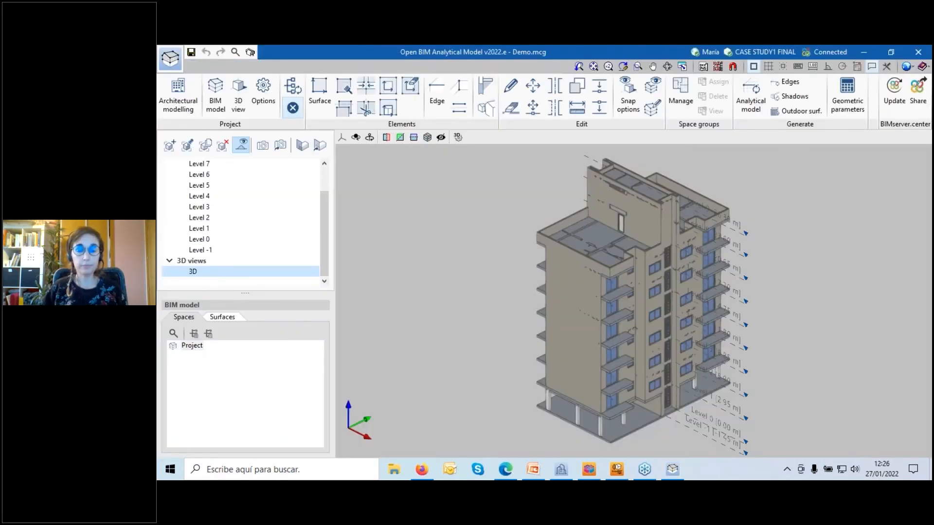
{"action": "scroll", "coordinate": [710, 307], "scroll_direction": "up", "scroll_amount": 2}
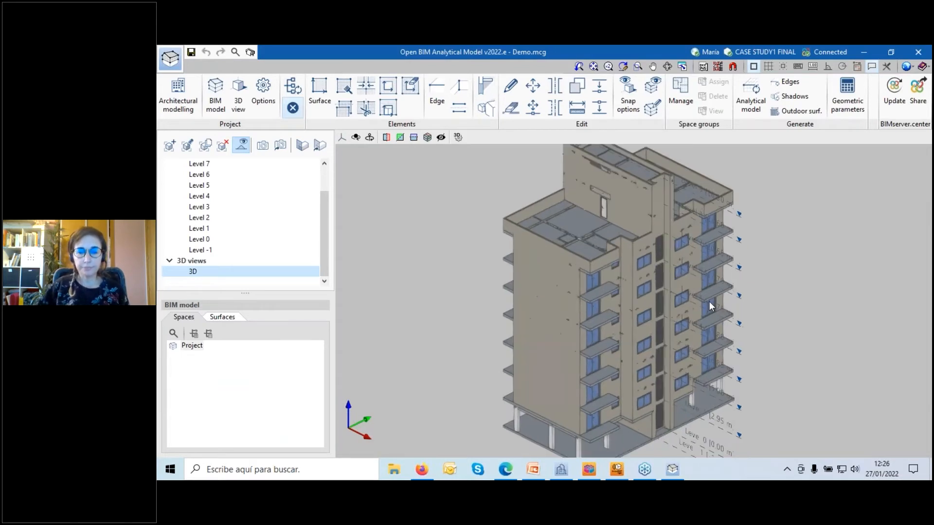
{"action": "scroll", "coordinate": [707, 306], "scroll_direction": "down", "scroll_amount": 2}
{"action": "scroll", "coordinate": [632, 291], "scroll_direction": "up", "scroll_amount": 2}
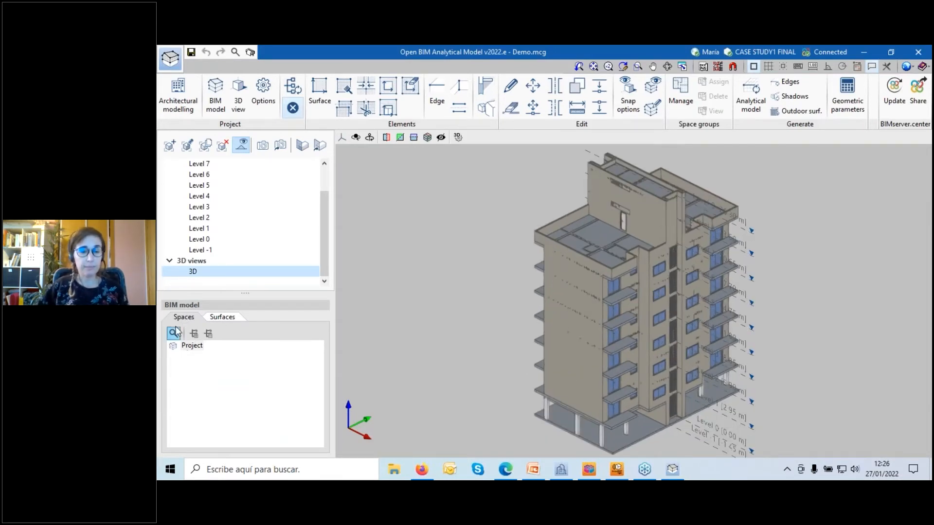
Generate the analytical model for all spaces, including exterior surfaces, edges and the surfaces of the shading elements.
{"action": "left_click", "coordinate": [217, 319]}
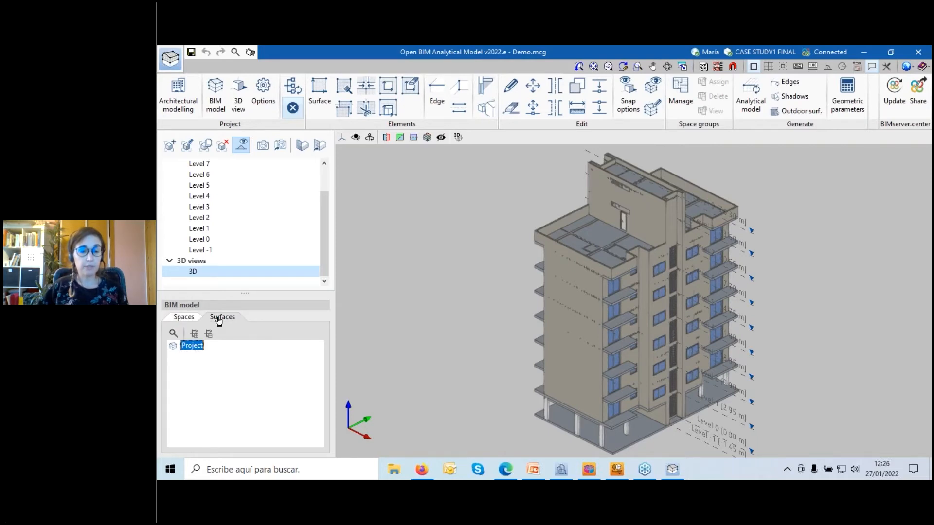
{"action": "left_click", "coordinate": [183, 316]}
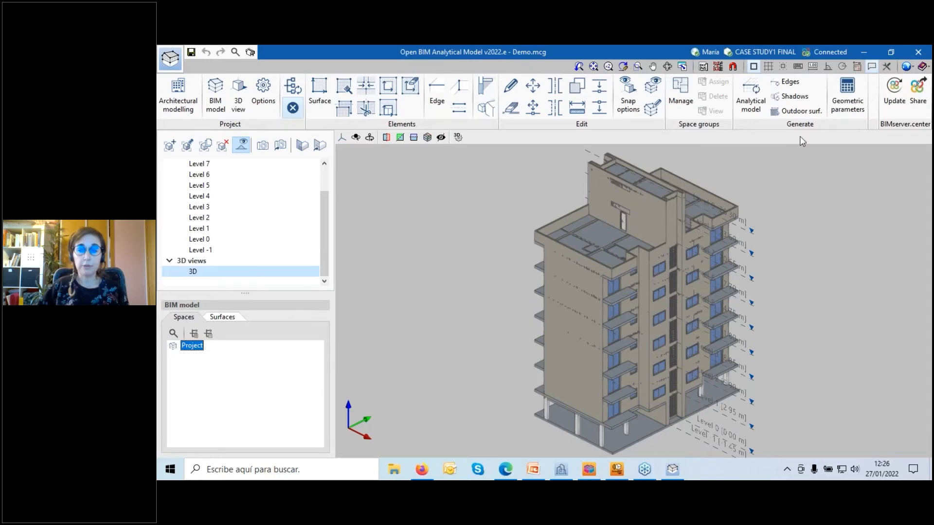
{"action": "left_click", "coordinate": [752, 93]}
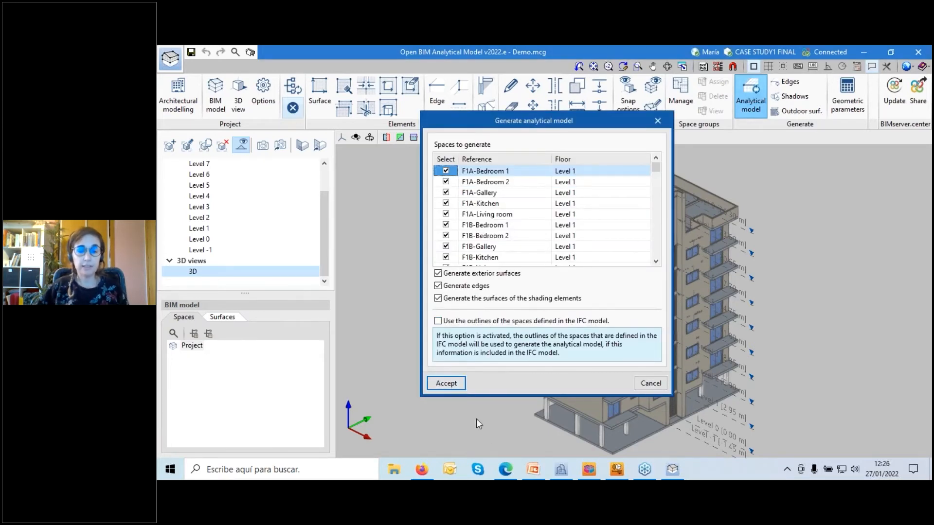
{"action": "left_click", "coordinate": [450, 384]}
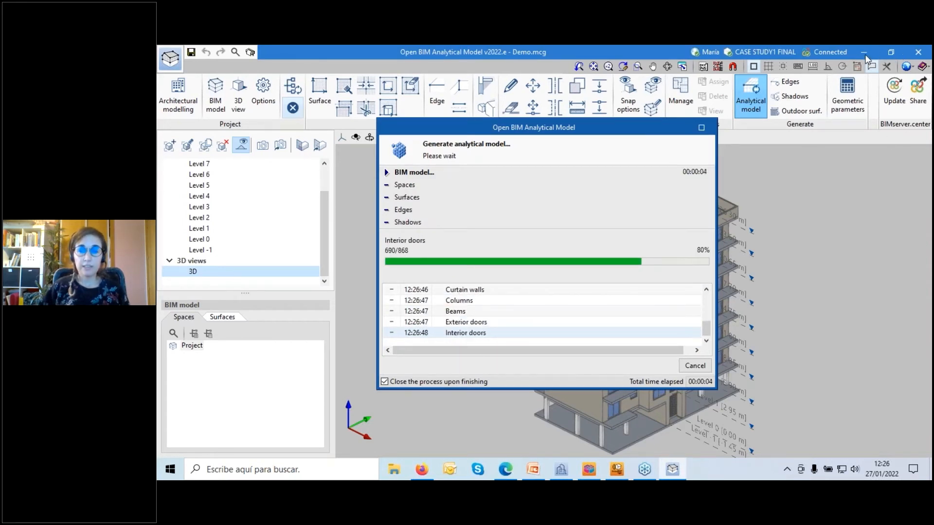
Switch to Firefox and view the BIMserver.center platform statistics.
{"action": "left_click", "coordinate": [931, 473]}
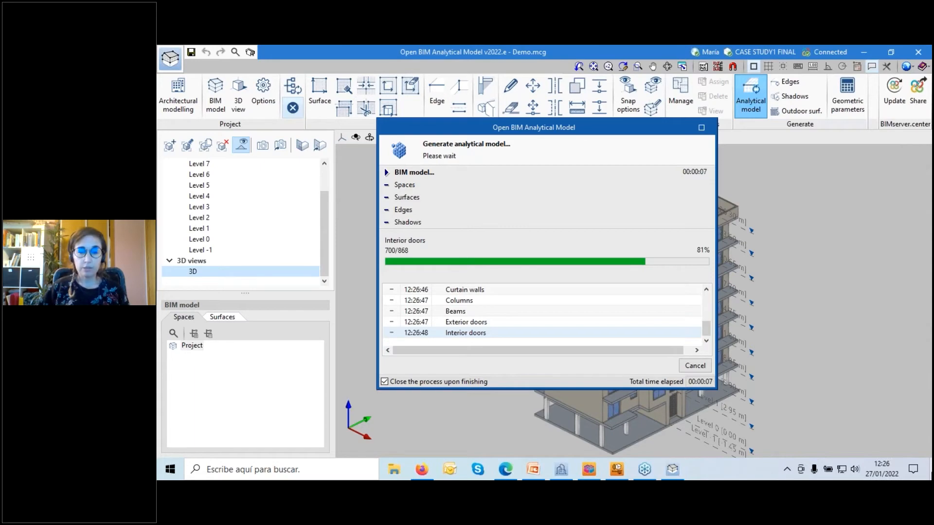
{"action": "left_click", "coordinate": [427, 473]}
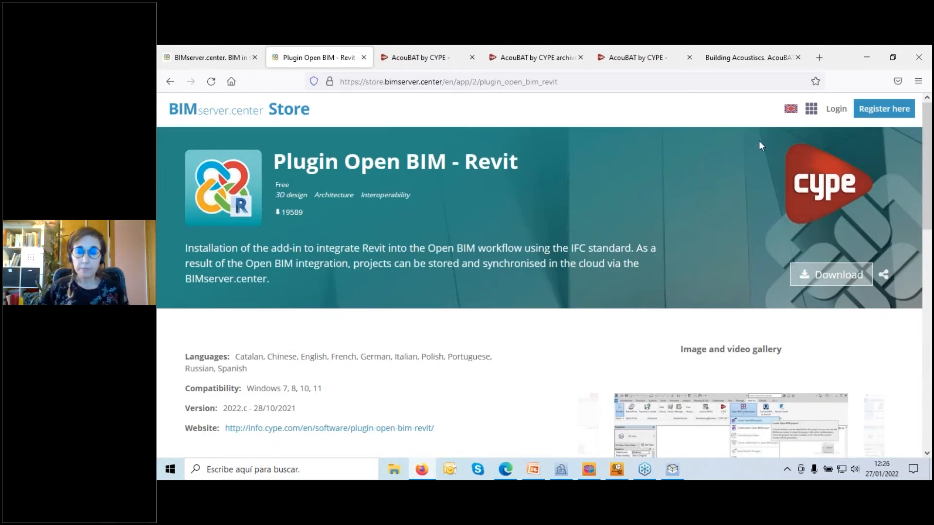
{"action": "left_click", "coordinate": [812, 114]}
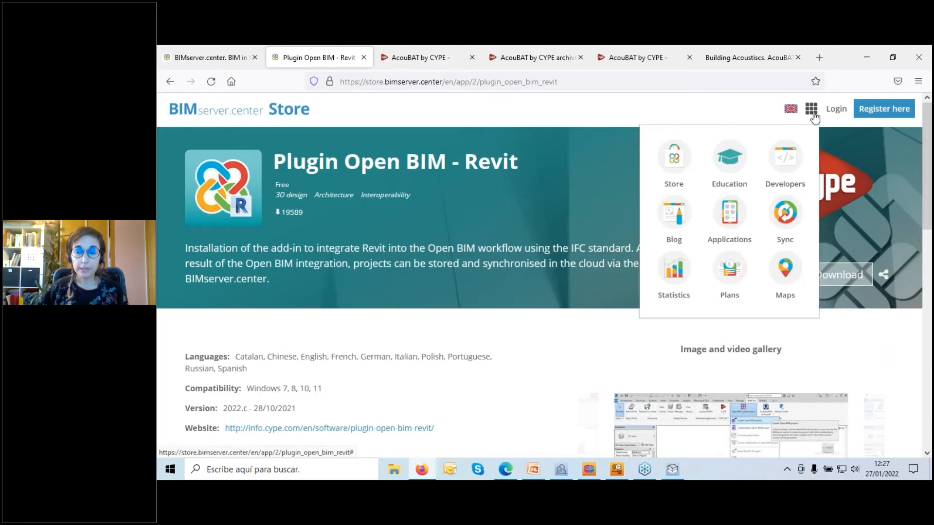
{"action": "left_click", "coordinate": [679, 273]}
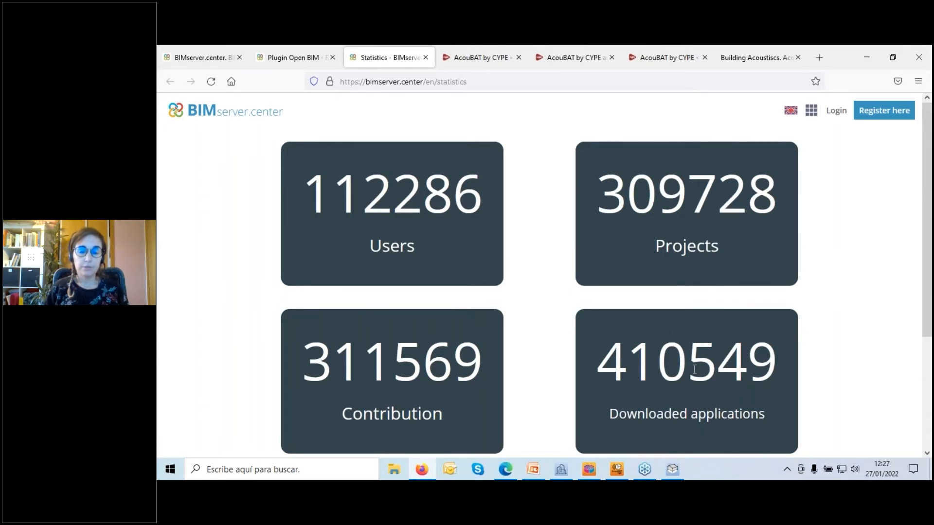
{"action": "scroll", "coordinate": [694, 369], "scroll_direction": "down", "scroll_amount": 2}
{"action": "scroll", "coordinate": [518, 264], "scroll_direction": "up", "scroll_amount": 2}
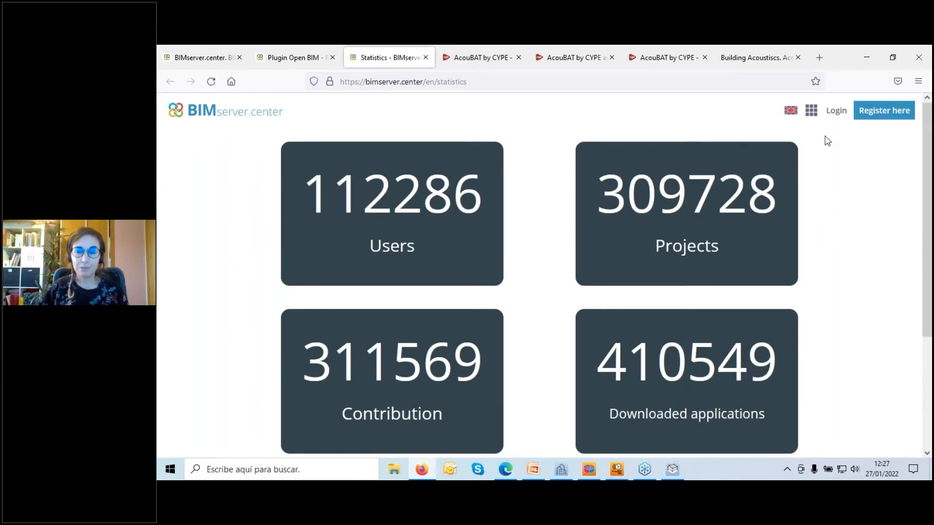
Open the BIMserver.center blog and accept all of its cookies.
{"action": "left_click", "coordinate": [811, 111]}
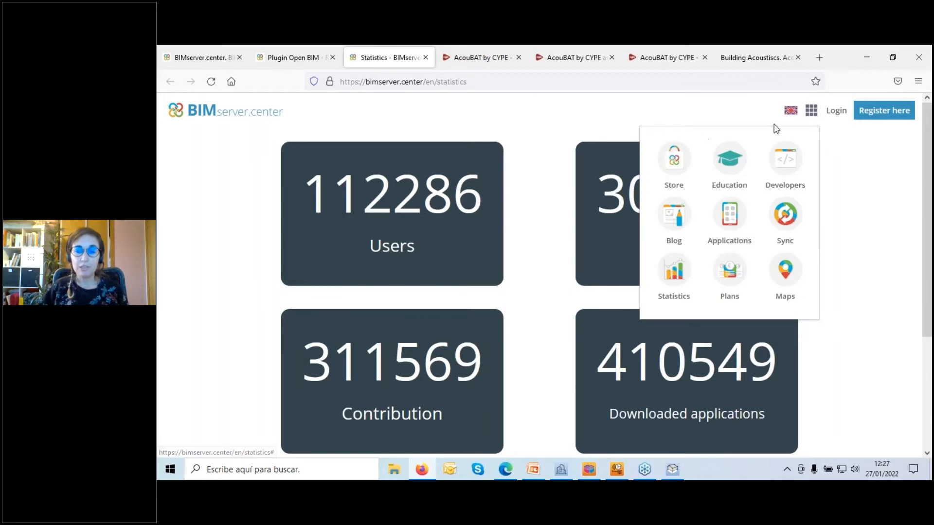
{"action": "left_click", "coordinate": [683, 216]}
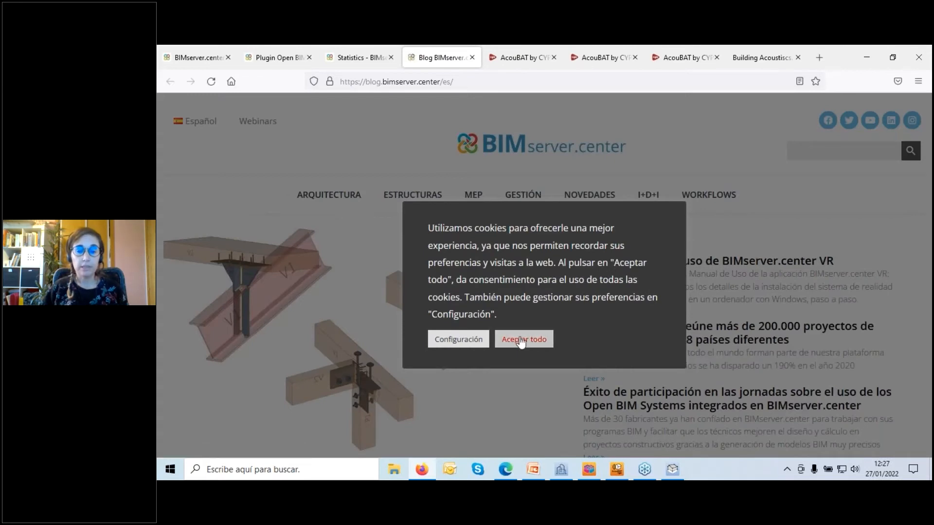
{"action": "left_click", "coordinate": [521, 340]}
Load the English version of the blog at blog.bimserver.center/en.
{"action": "left_click", "coordinate": [188, 125]}
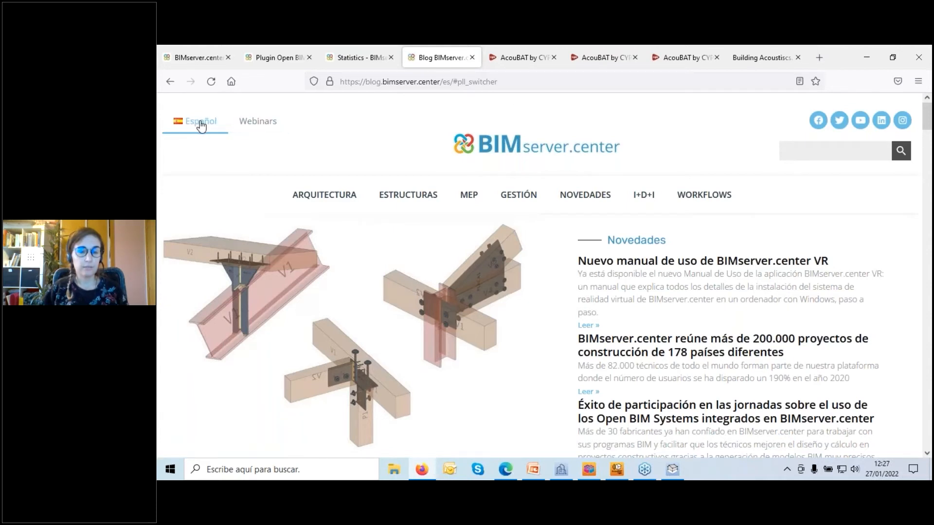
{"action": "left_click", "coordinate": [446, 82]}
{"action": "left_click_drag", "start_coordinate": [446, 82], "coordinate": [551, 94]}
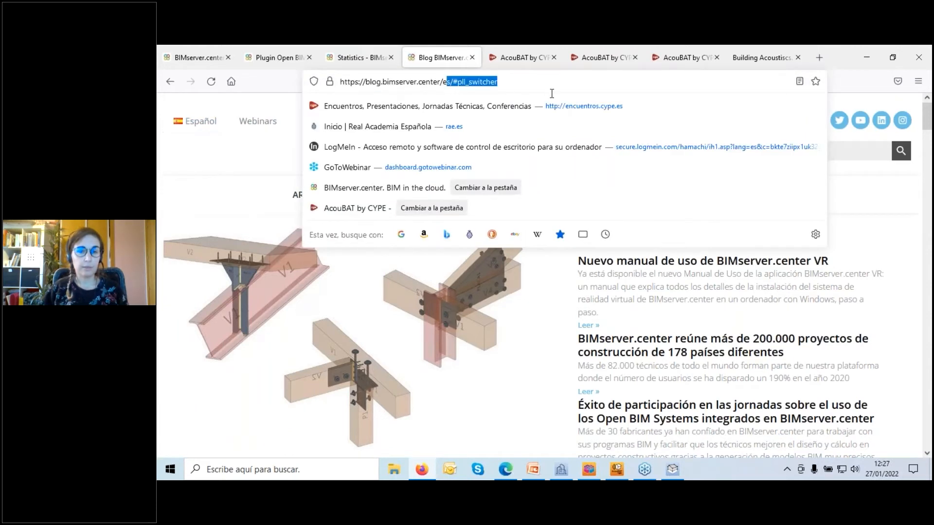
{"action": "type", "text": "n"}
{"action": "key", "text": "Return"}
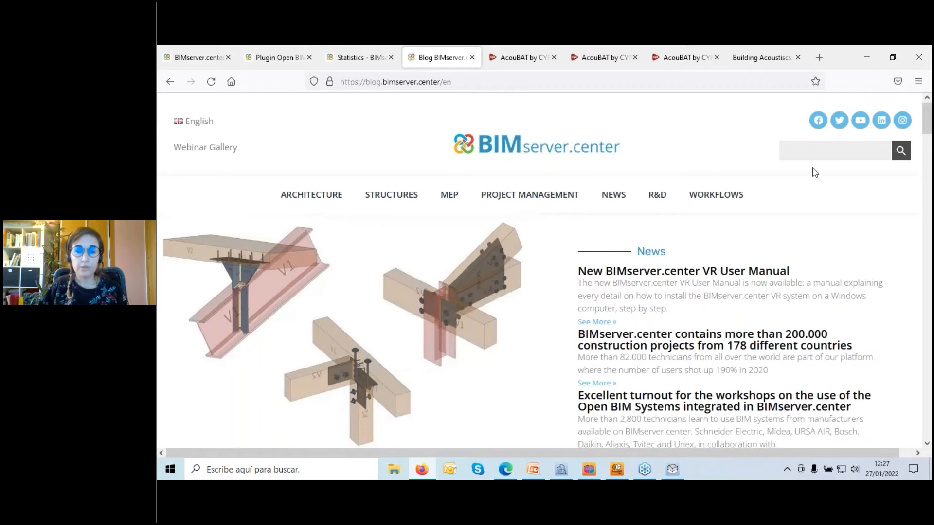
Search the blog for "analytical" and open the article on Open BIM Analytical Model's role in acoustic and energy simulations.
{"action": "left_click", "coordinate": [813, 151]}
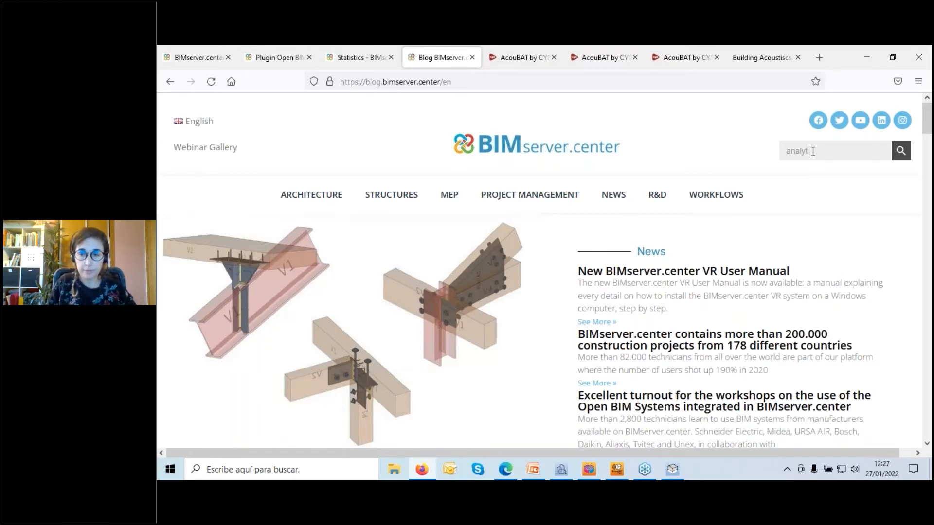
{"action": "type", "text": "analytical"}
{"action": "key", "text": "Return"}
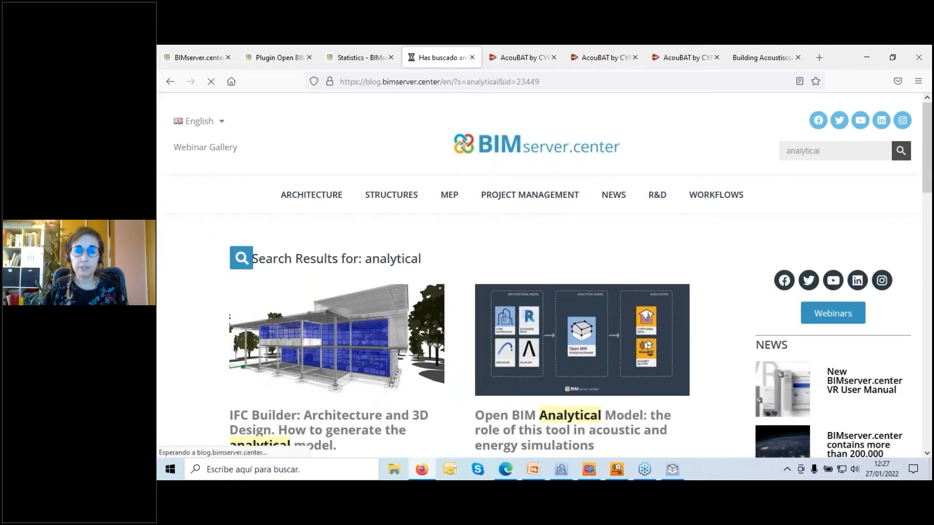
{"action": "scroll", "coordinate": [624, 372], "scroll_direction": "down", "scroll_amount": 1}
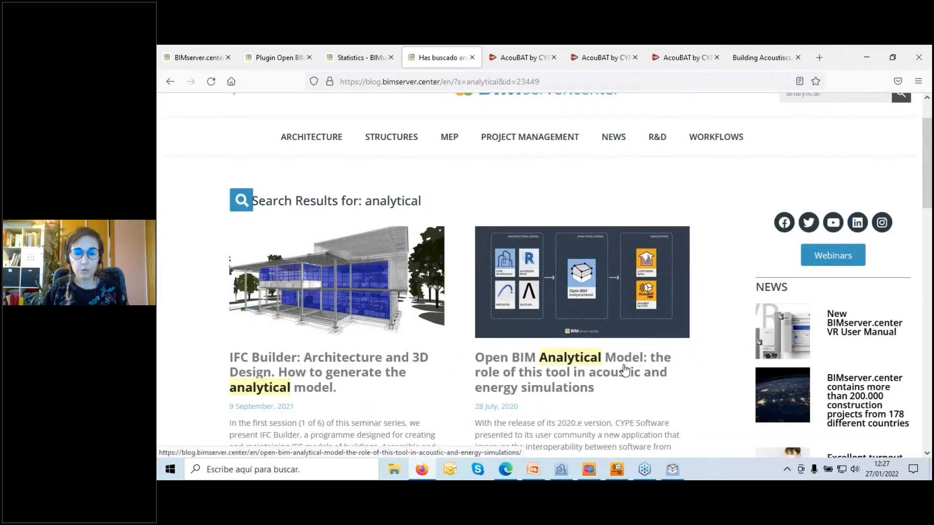
{"action": "left_click", "coordinate": [624, 371]}
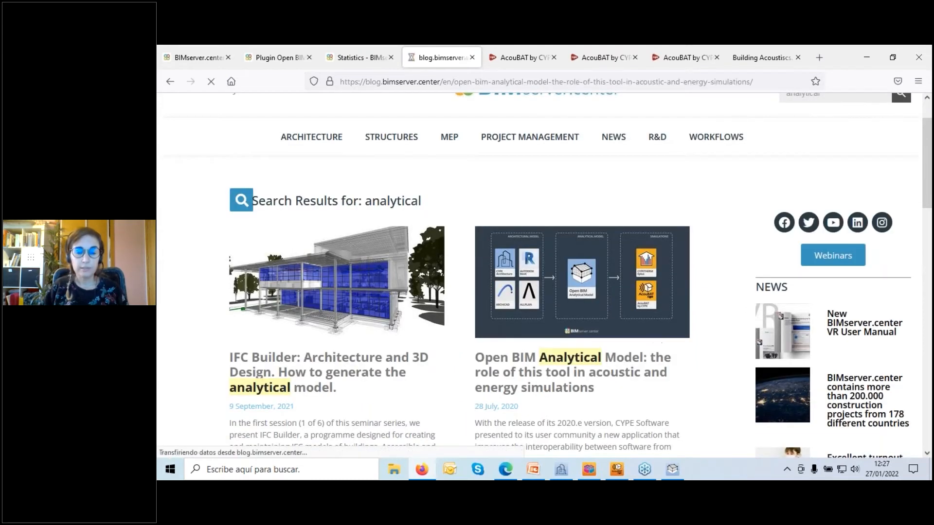
Look through the article's sections on space groupings, edge identification and element adjustment, and select its web address.
{"action": "scroll", "coordinate": [624, 372], "scroll_direction": "down", "scroll_amount": 6}
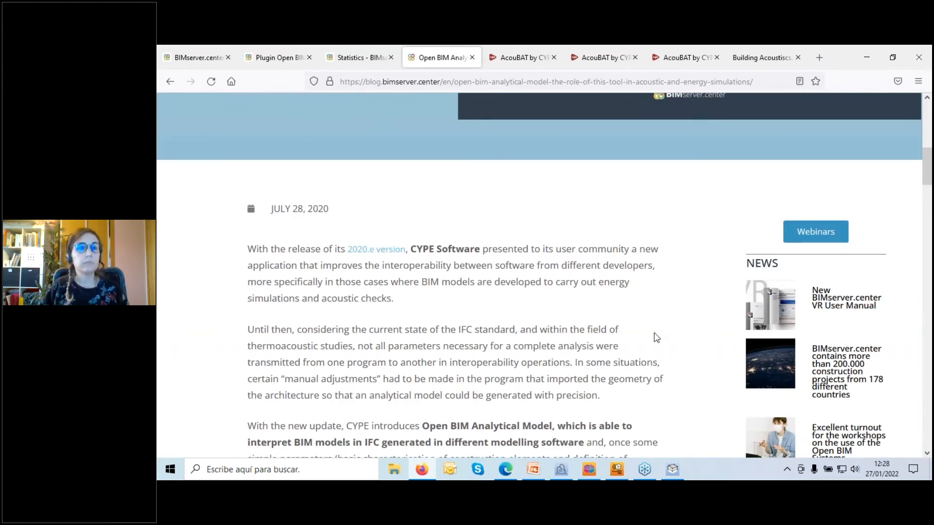
{"action": "scroll", "coordinate": [656, 337], "scroll_direction": "down", "scroll_amount": 10}
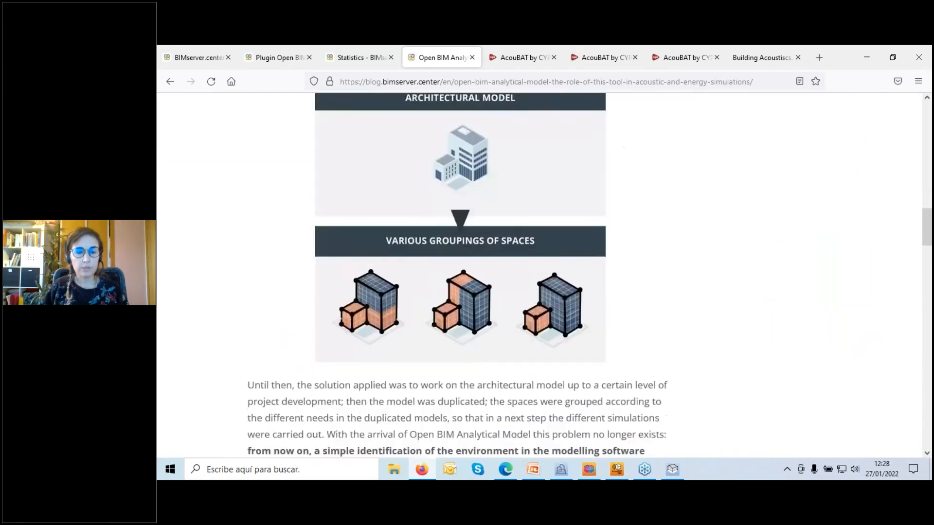
{"action": "scroll", "coordinate": [656, 337], "scroll_direction": "down", "scroll_amount": 8}
{"action": "scroll", "coordinate": [656, 336], "scroll_direction": "up", "scroll_amount": 5}
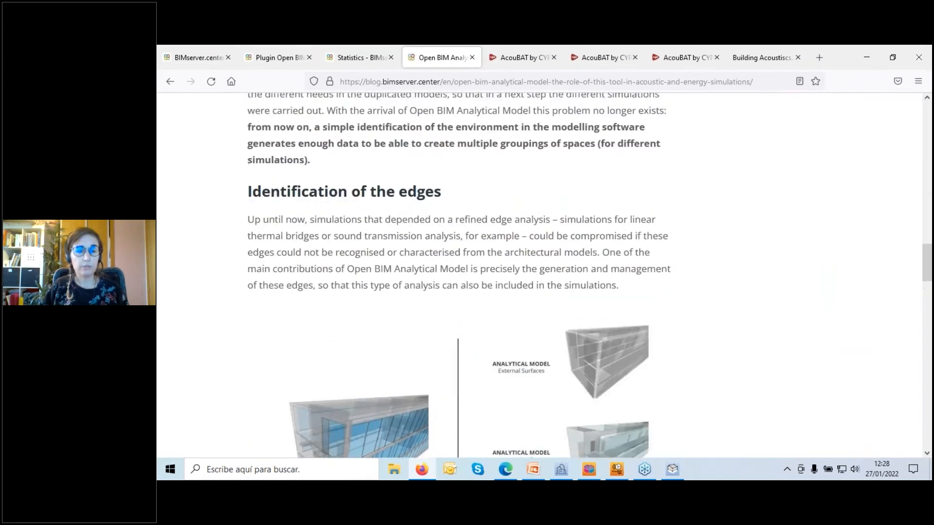
{"action": "scroll", "coordinate": [656, 337], "scroll_direction": "down", "scroll_amount": 5}
{"action": "scroll", "coordinate": [477, 236], "scroll_direction": "down", "scroll_amount": 2}
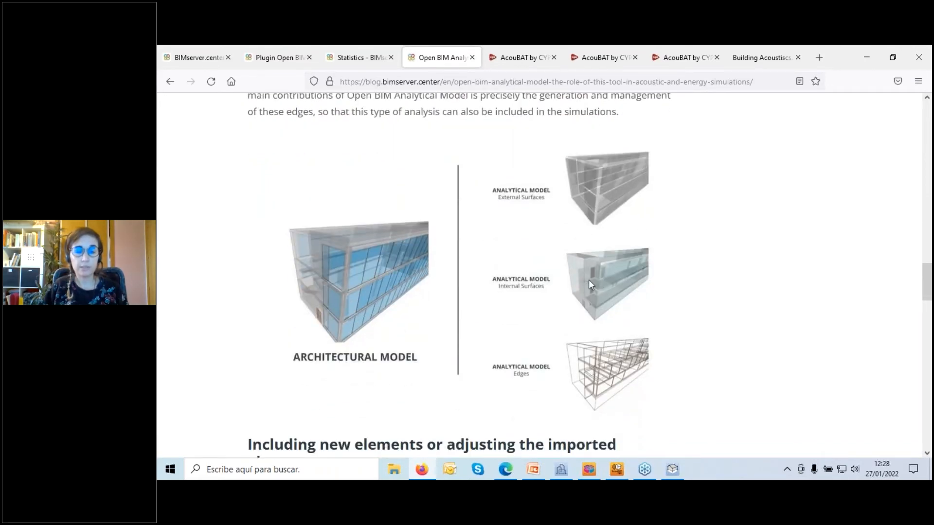
{"action": "scroll", "coordinate": [590, 281], "scroll_direction": "down", "scroll_amount": 5}
{"action": "scroll", "coordinate": [591, 285], "scroll_direction": "up", "scroll_amount": 3}
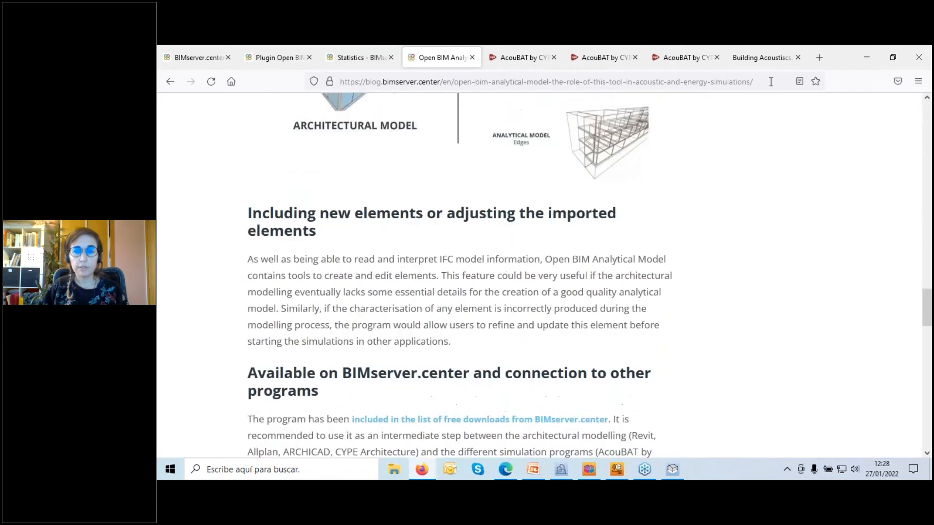
{"action": "left_click", "coordinate": [771, 81]}
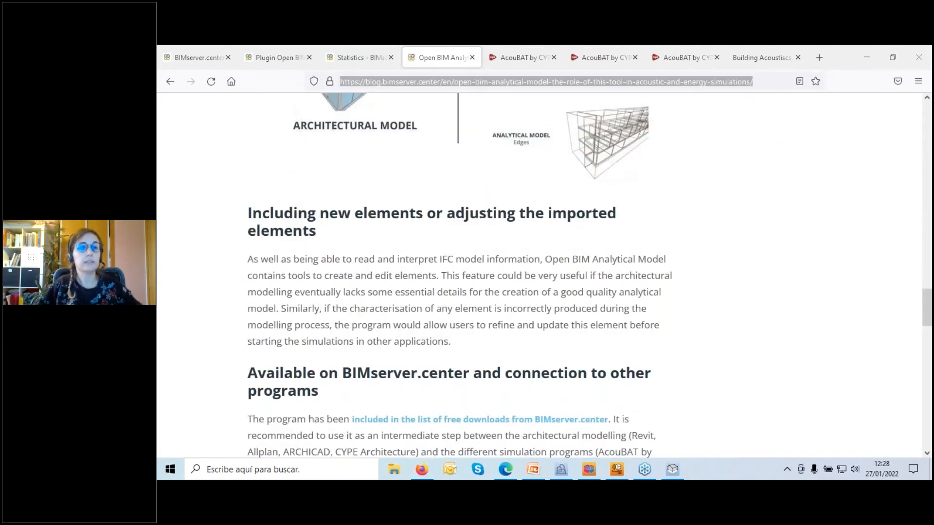
{"action": "scroll", "coordinate": [590, 275], "scroll_direction": "up", "scroll_amount": 2}
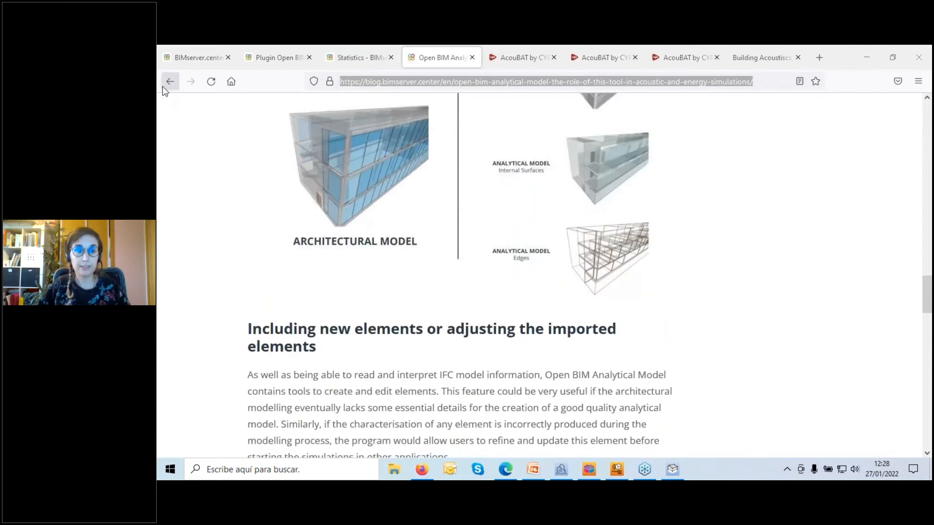
Return to the search results, open the article "New application to generate analytical models based on BIM models" and select its web address.
{"action": "left_click", "coordinate": [170, 81]}
{"action": "scroll", "coordinate": [458, 240], "scroll_direction": "down", "scroll_amount": 6}
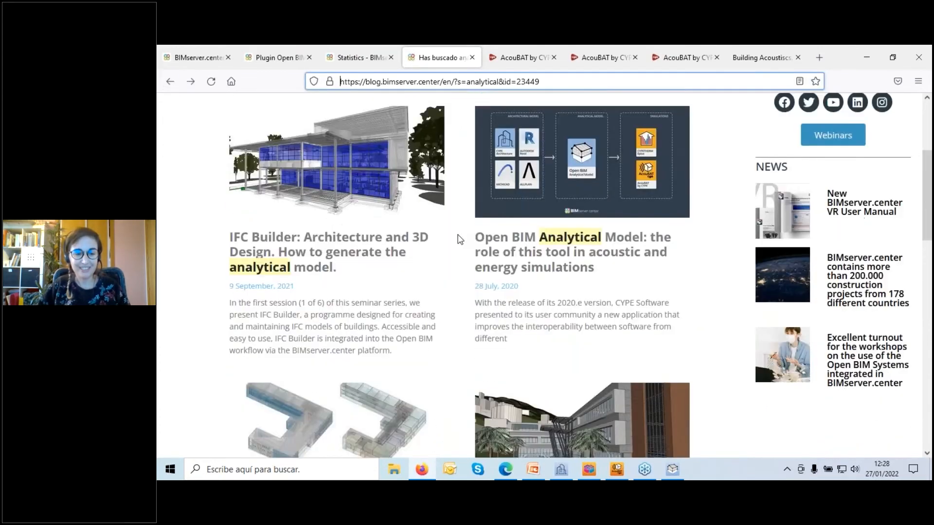
{"action": "left_click", "coordinate": [357, 305]}
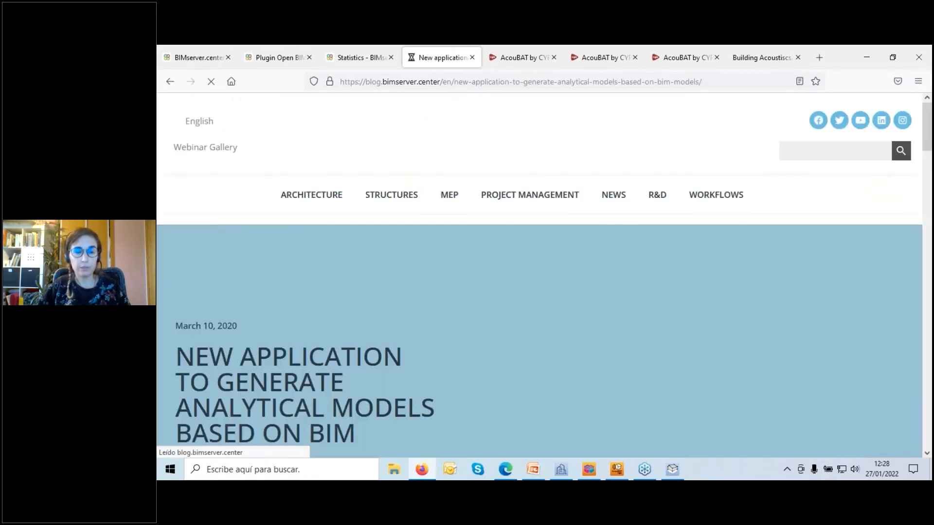
{"action": "left_click", "coordinate": [752, 83]}
{"action": "key", "text": "ctrl+a"}
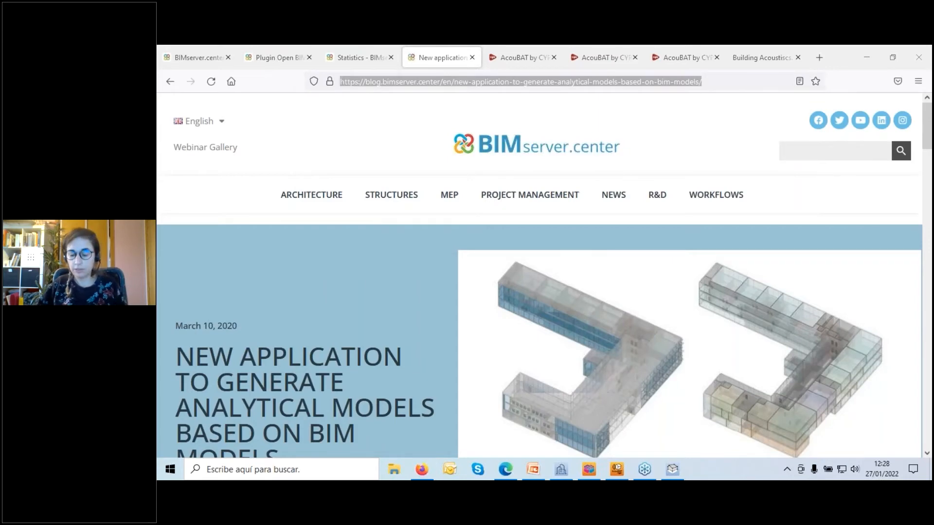
Skim the article on generating analytical models, and check the generation progress in Open BIM Analytical Model.
{"action": "scroll", "coordinate": [561, 258], "scroll_direction": "down", "scroll_amount": 10}
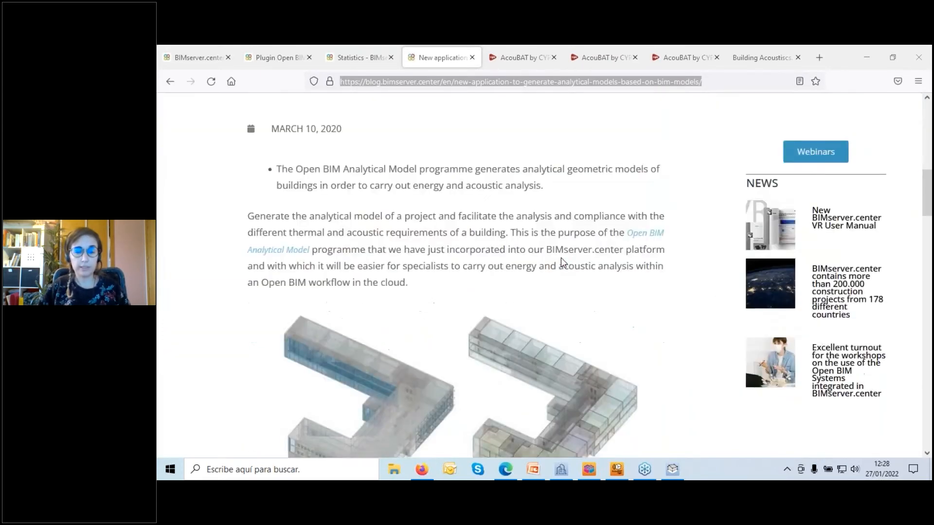
{"action": "scroll", "coordinate": [561, 257], "scroll_direction": "down", "scroll_amount": 15}
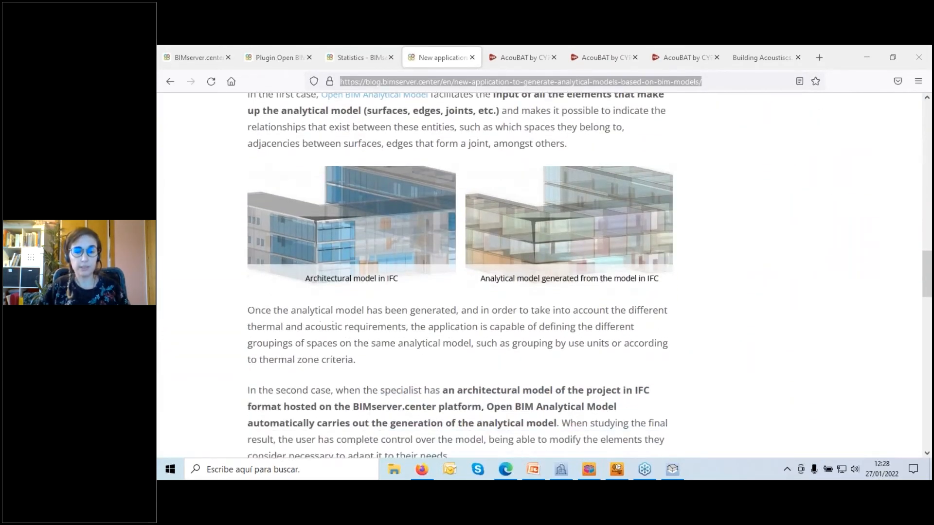
{"action": "scroll", "coordinate": [561, 257], "scroll_direction": "down", "scroll_amount": 8}
{"action": "left_click", "coordinate": [671, 470]}
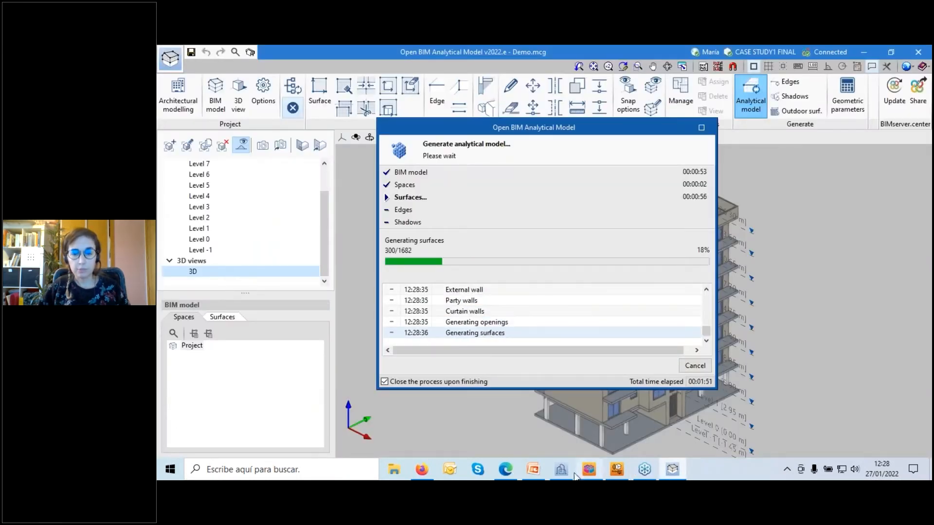
Back in Firefox, return to the blog's search results and open the Workflows category.
{"action": "left_click", "coordinate": [421, 468]}
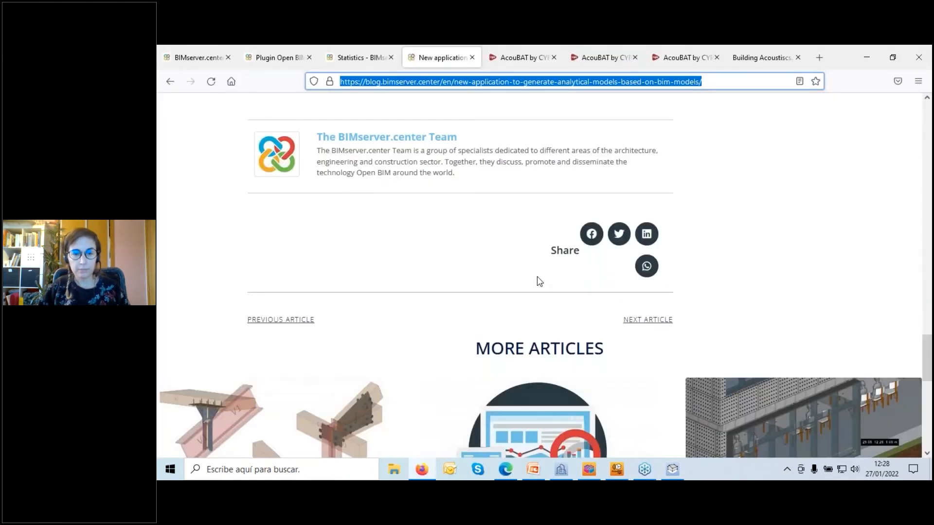
{"action": "scroll", "coordinate": [536, 277], "scroll_direction": "up", "scroll_amount": 4}
{"action": "left_click", "coordinate": [170, 81]}
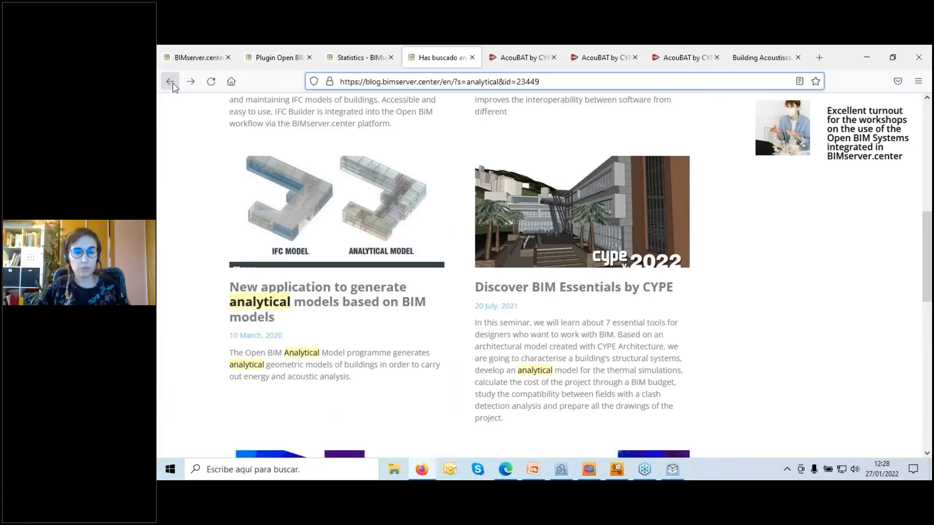
{"action": "scroll", "coordinate": [535, 341], "scroll_direction": "up", "scroll_amount": 8}
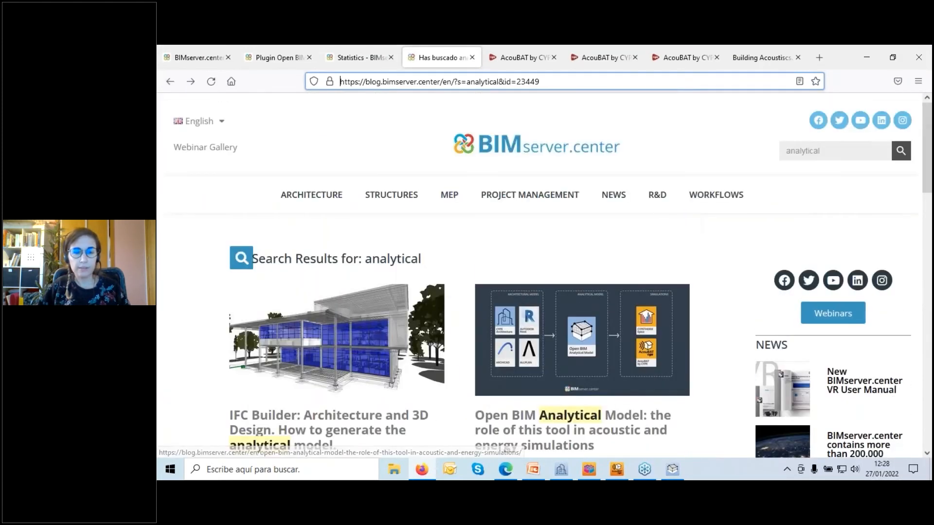
{"action": "left_click", "coordinate": [706, 199]}
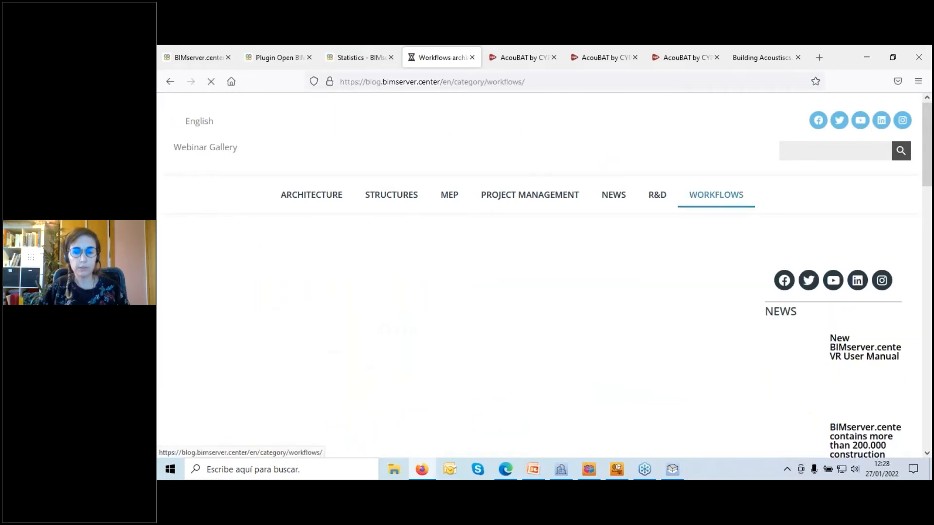
Open the article "5 ways to start a project on BIMserver.center" and copy its web address.
{"action": "scroll", "coordinate": [316, 326], "scroll_direction": "down", "scroll_amount": 1}
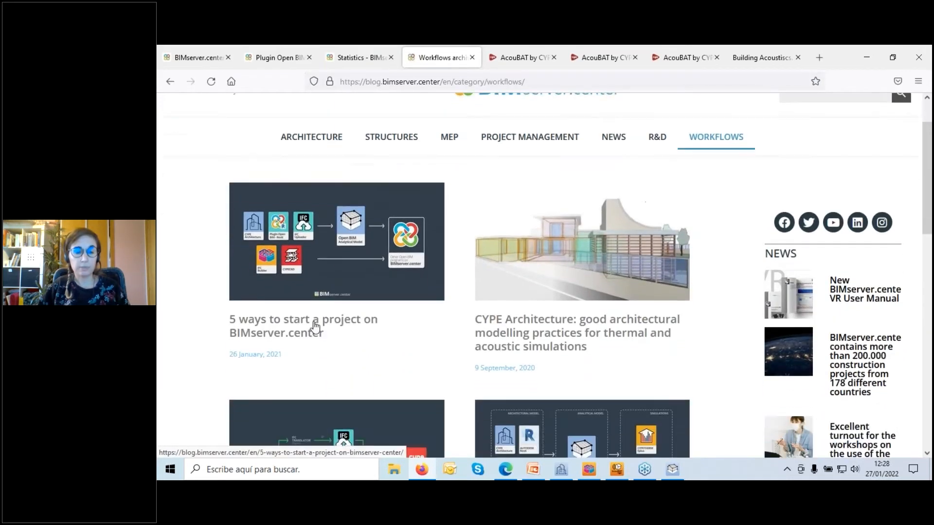
{"action": "left_click", "coordinate": [283, 288]}
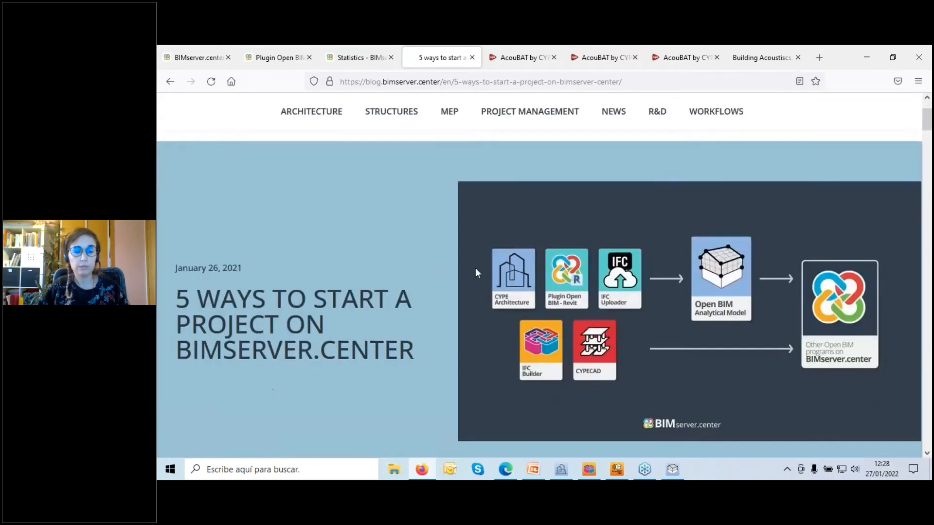
{"action": "scroll", "coordinate": [475, 268], "scroll_direction": "down", "scroll_amount": 4}
{"action": "left_click", "coordinate": [641, 82]}
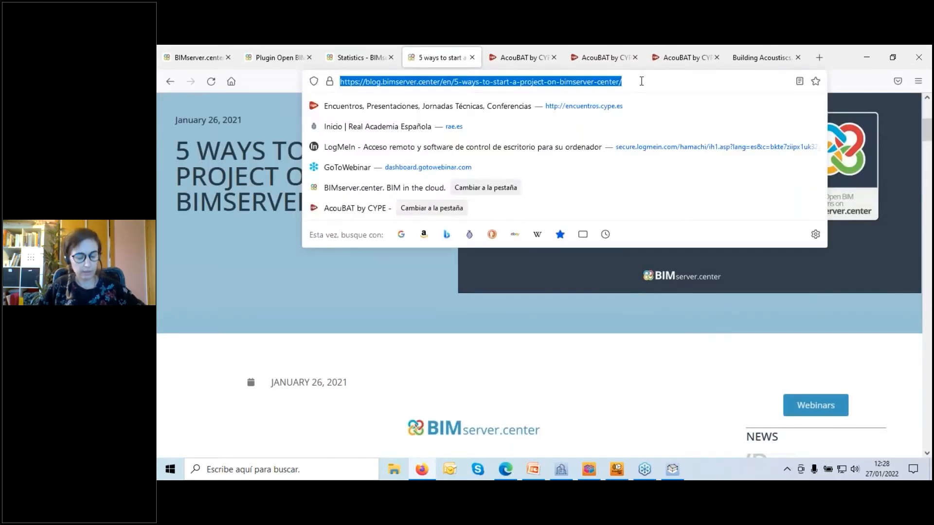
{"action": "key", "text": "ctrl+c"}
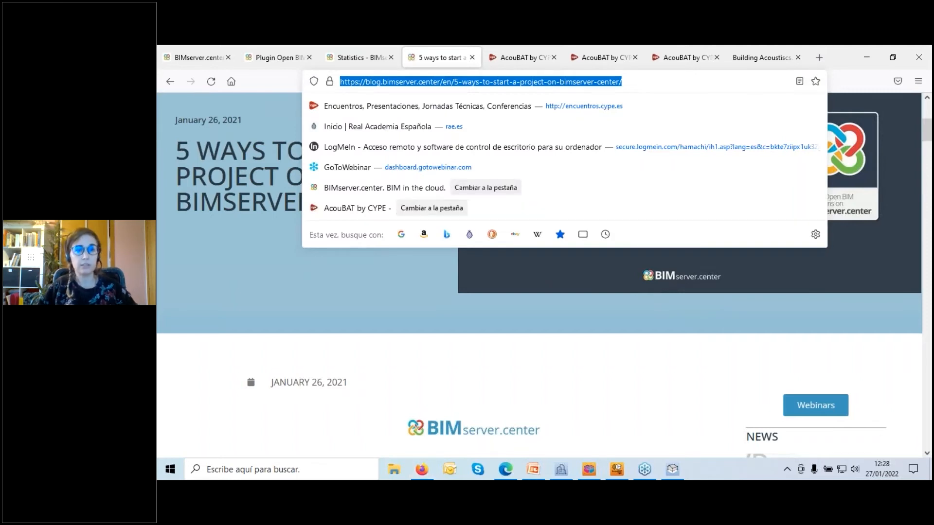
Check the analytical model's generation progress in Open BIM Analytical Model and glance at the CaseStudy2 Final plan in IFC Builder.
{"action": "left_click", "coordinate": [675, 472]}
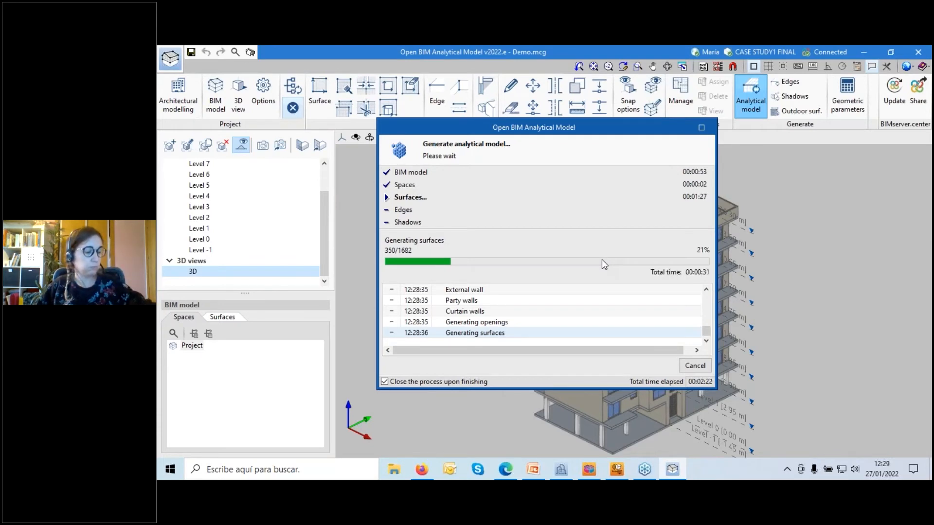
{"action": "left_click", "coordinate": [588, 474]}
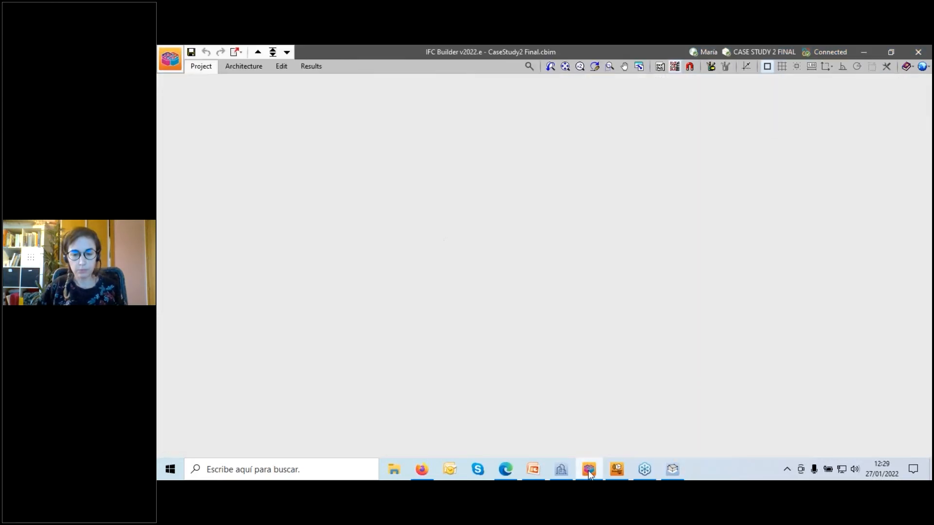
{"action": "mouse_move", "coordinate": [615, 474]}
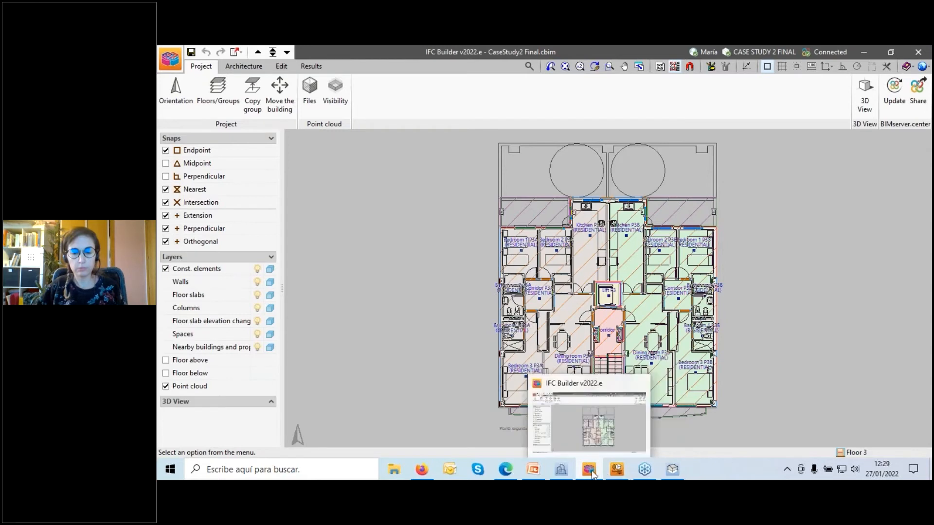
{"action": "mouse_move", "coordinate": [673, 474]}
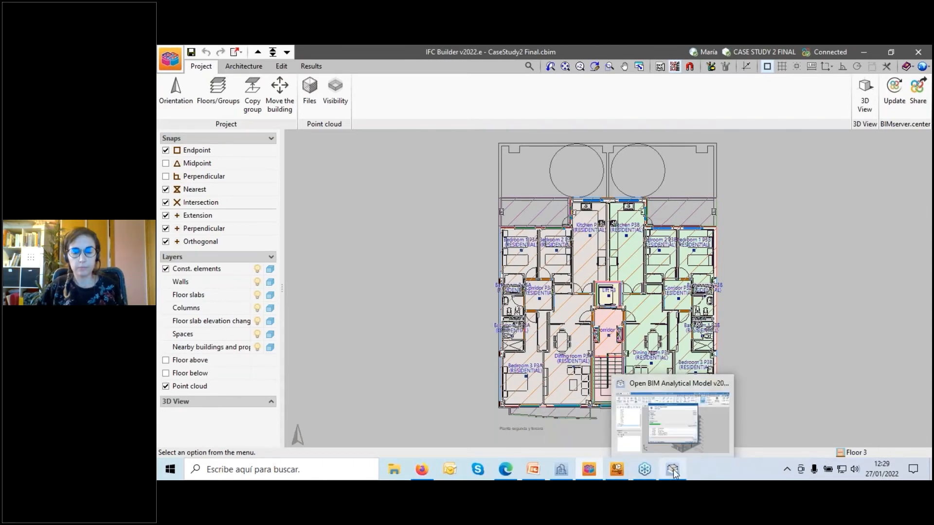
{"action": "left_click", "coordinate": [674, 473]}
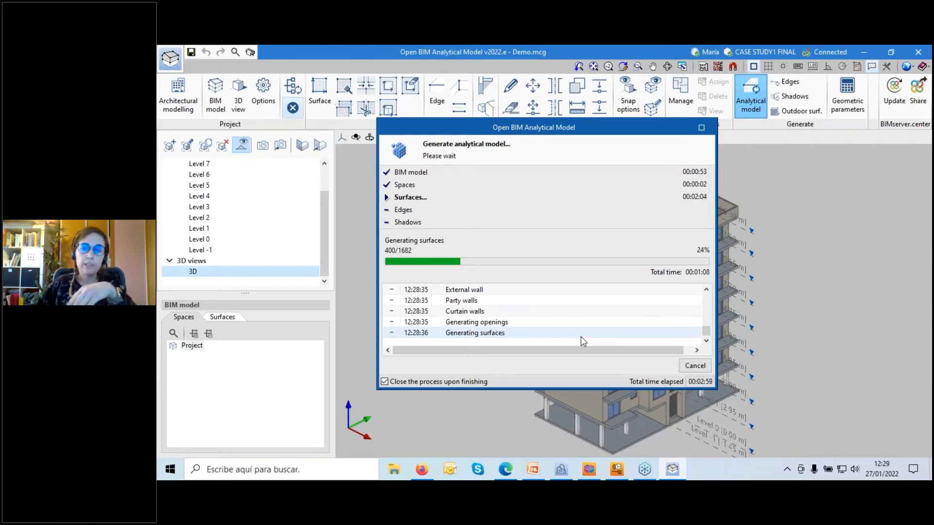
Switch to PowerPoint, show the Case Study 2 workflow slide and minimise the presentation.
{"action": "left_click", "coordinate": [533, 470]}
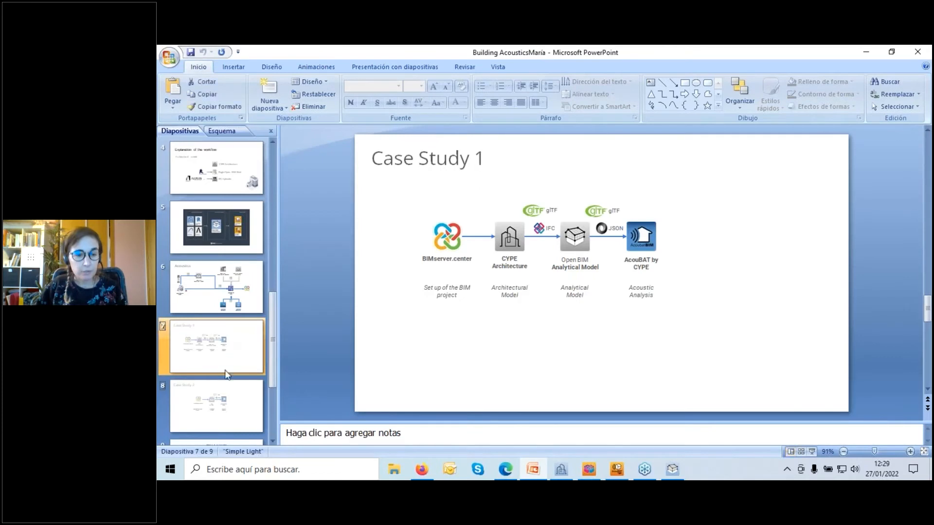
{"action": "left_click", "coordinate": [227, 397]}
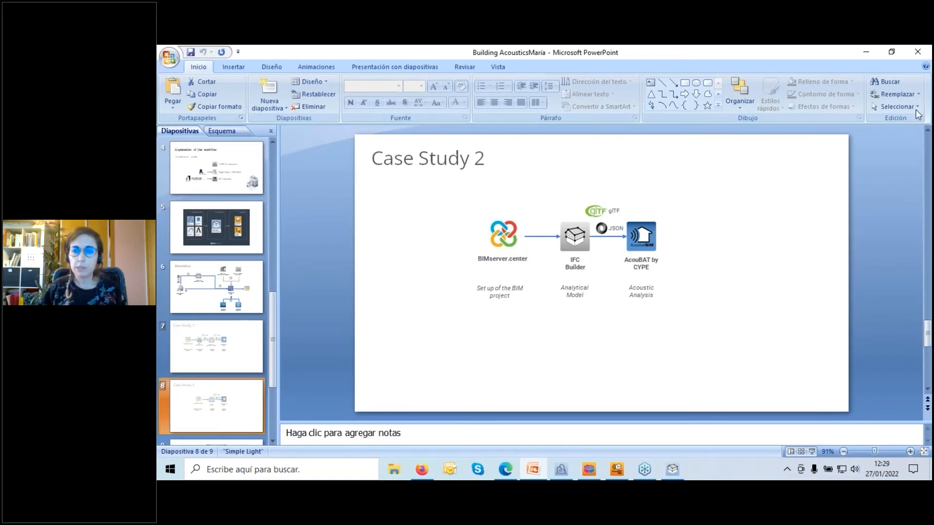
{"action": "left_click", "coordinate": [866, 52]}
Switch to IFC Builder and examine the spaces and walls on the Floor 3 plan of CaseStudy2 Final.
{"action": "left_click", "coordinate": [588, 469]}
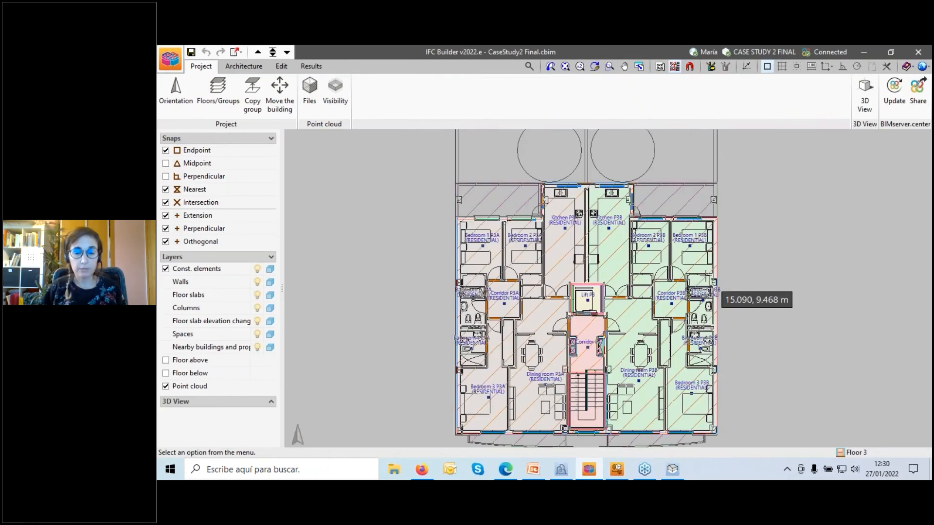
{"action": "scroll", "coordinate": [705, 276], "scroll_direction": "down", "scroll_amount": 3}
{"action": "scroll", "coordinate": [708, 292], "scroll_direction": "up", "scroll_amount": 1}
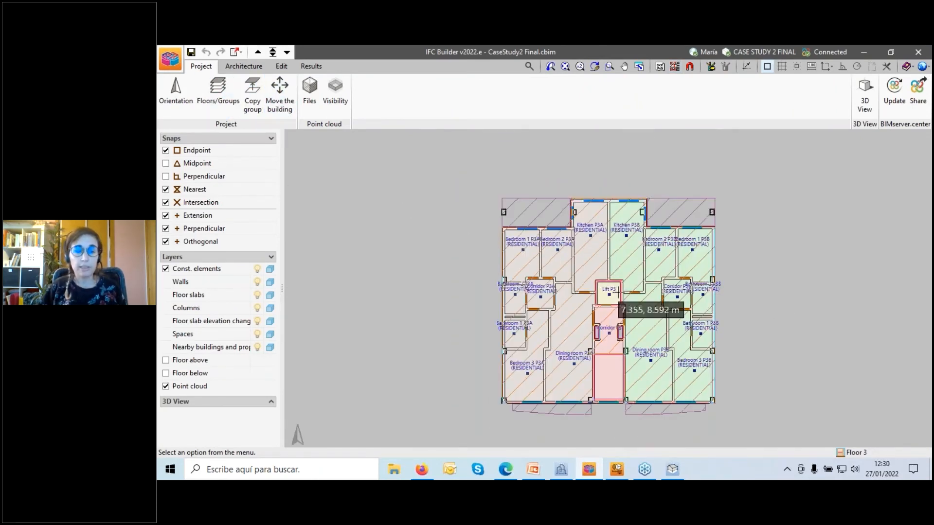
{"action": "scroll", "coordinate": [616, 295], "scroll_direction": "up", "scroll_amount": 1}
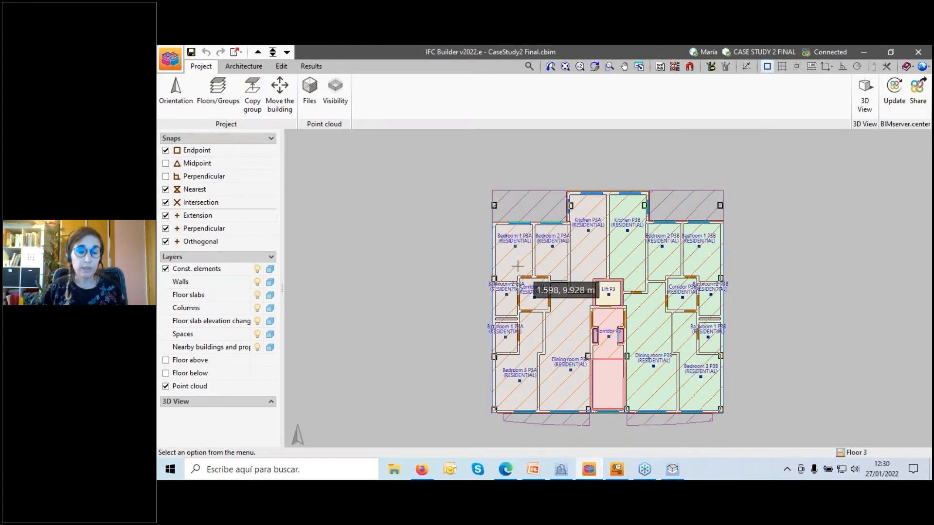
{"action": "scroll", "coordinate": [518, 271], "scroll_direction": "up", "scroll_amount": 1}
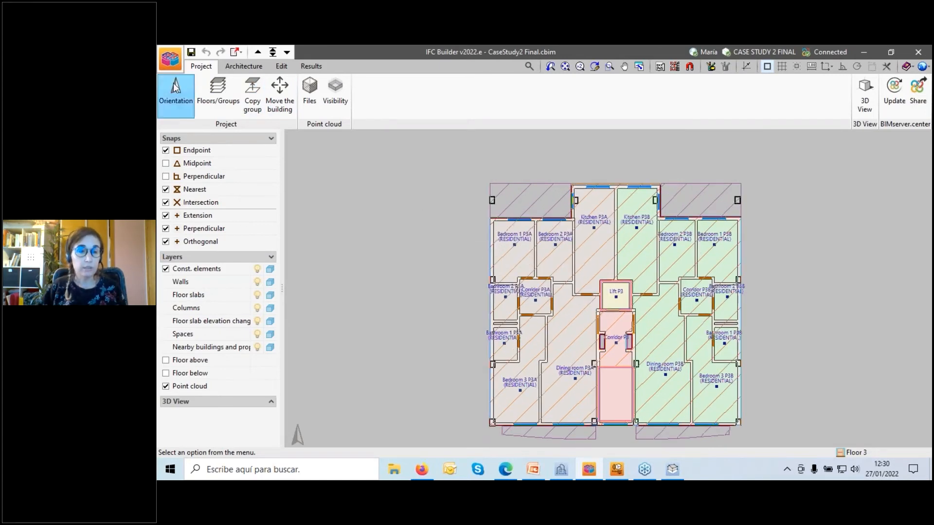
Display the Floor 4 plan of the building, followed by the Floor 1 plan.
{"action": "left_click", "coordinate": [272, 53]}
{"action": "left_click", "coordinate": [515, 239]}
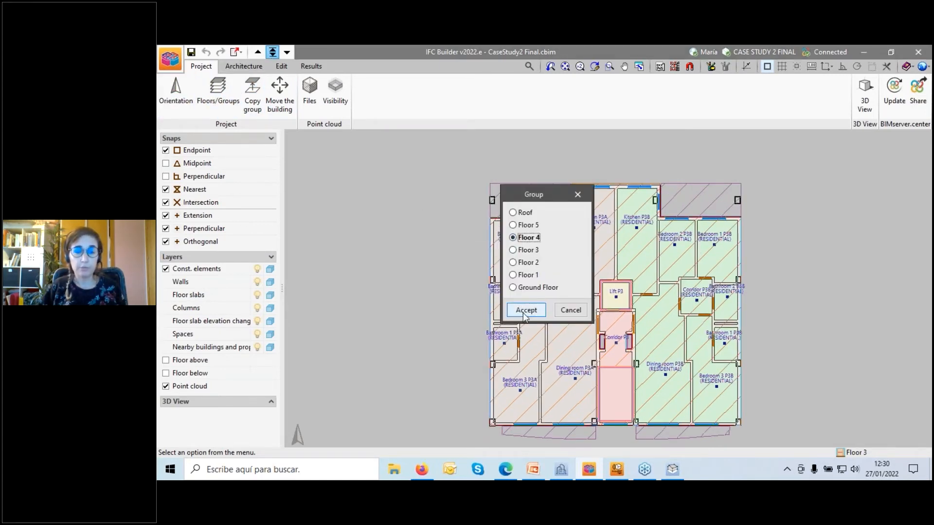
{"action": "left_click", "coordinate": [526, 310]}
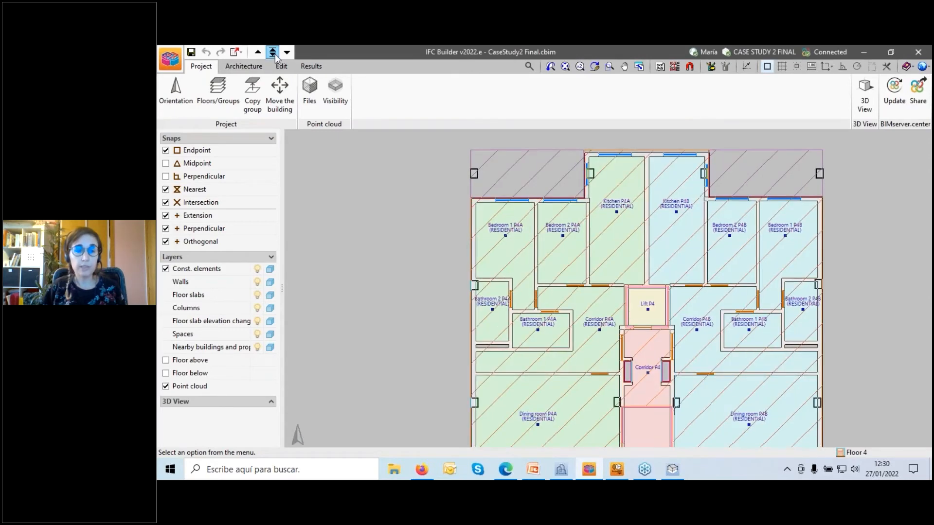
{"action": "left_click", "coordinate": [272, 52]}
{"action": "left_click", "coordinate": [524, 275]}
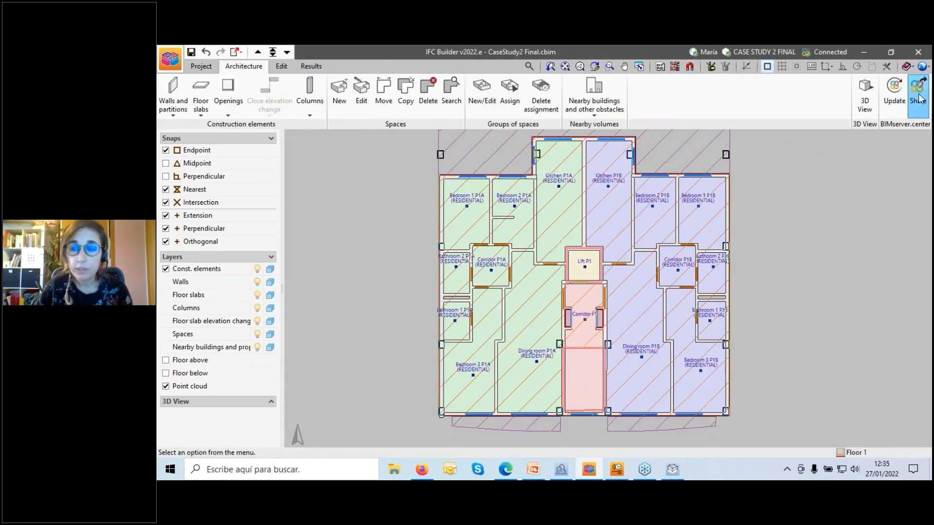
Share the IFC Builder model to the BIMserver.center project CASE STUDY 2 FINAL under the name Analytical Model.
{"action": "left_click", "coordinate": [918, 97]}
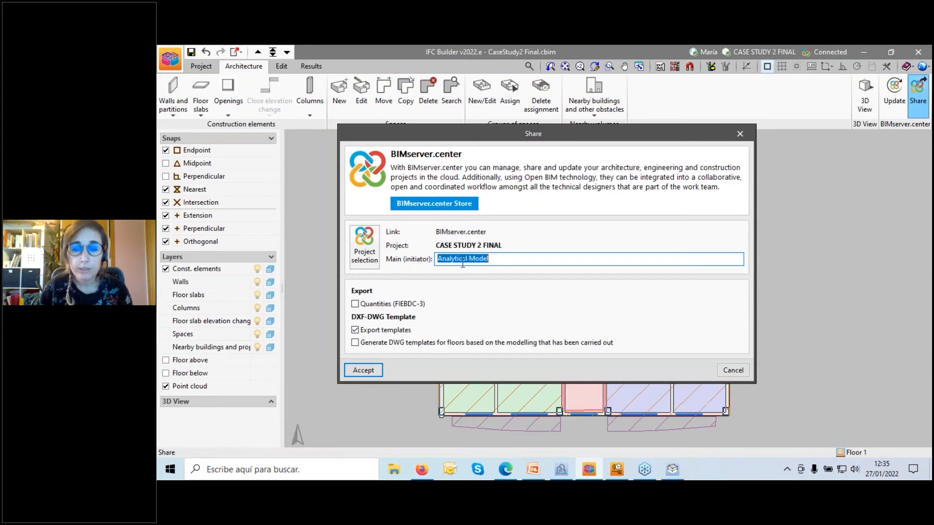
{"action": "left_click", "coordinate": [439, 258]}
{"action": "left_click_drag", "start_coordinate": [503, 258], "coordinate": [422, 262]}
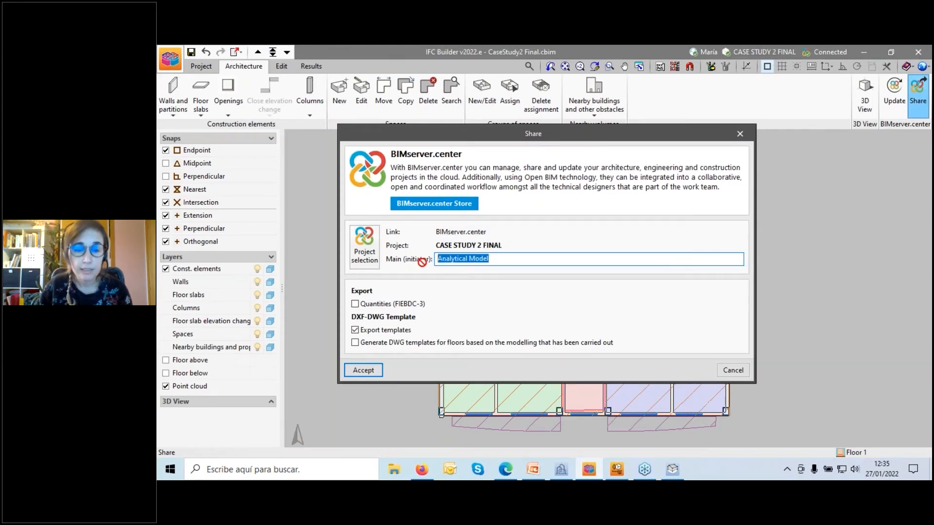
{"action": "left_click", "coordinate": [373, 374]}
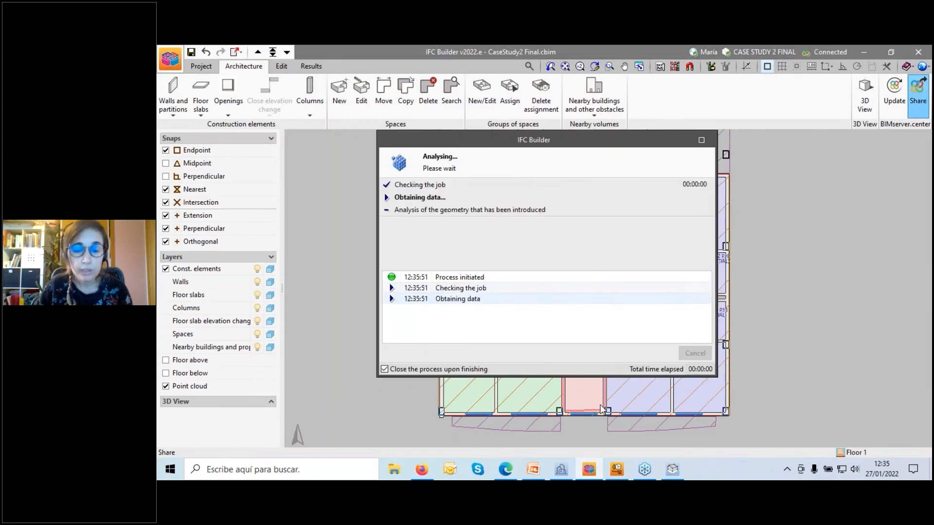
Switch to AcouBAT by CYPE and start a new job, saving the data of the current project.
{"action": "left_click", "coordinate": [612, 473]}
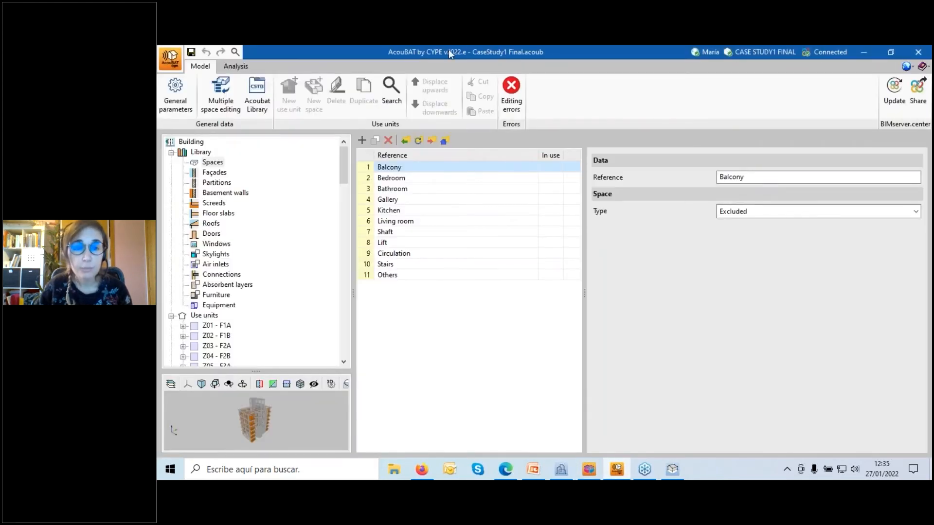
{"action": "left_click", "coordinate": [171, 61]}
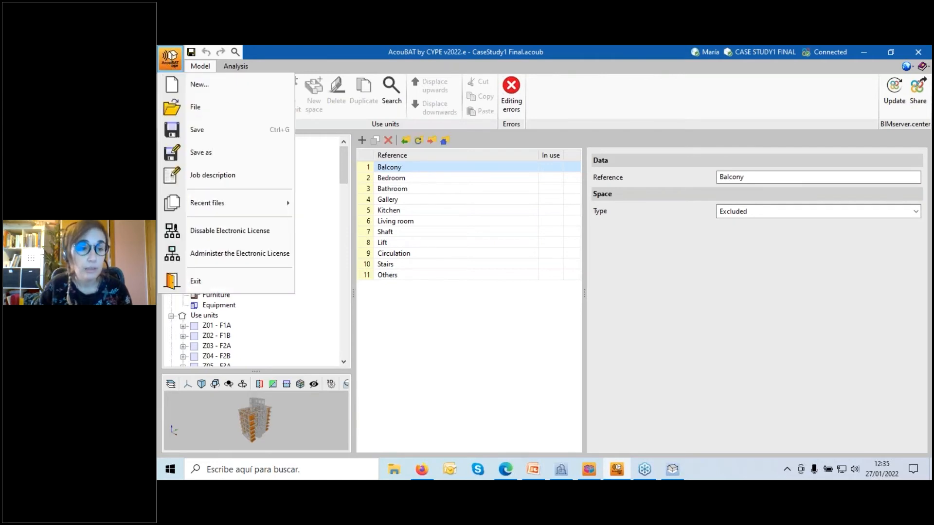
{"action": "left_click", "coordinate": [197, 88]}
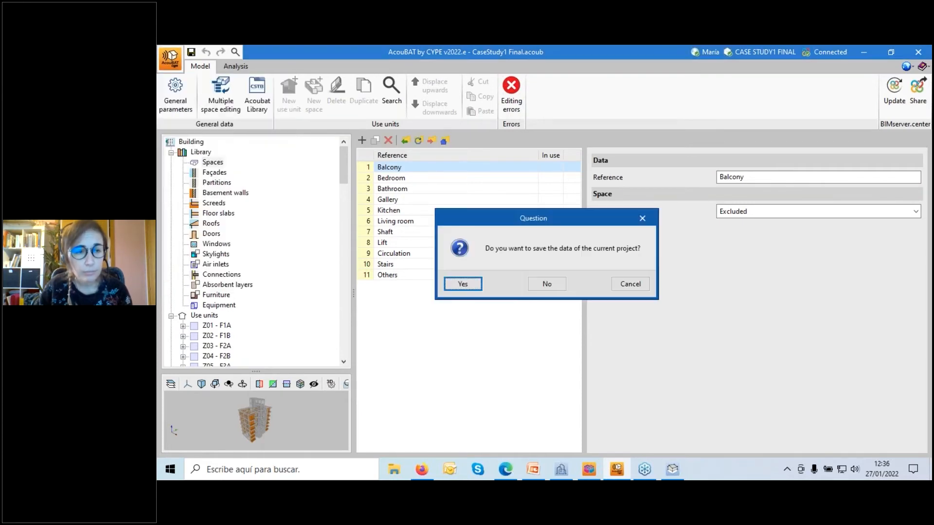
{"action": "left_click", "coordinate": [461, 284]}
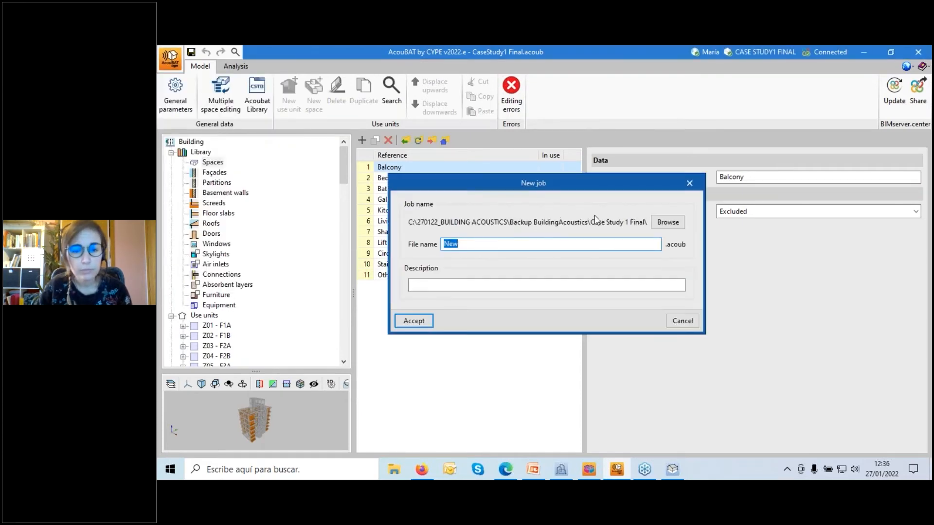
Create the new job as FromIfcBuilder in the Case Study 2 Final folder.
{"action": "left_click", "coordinate": [672, 225]}
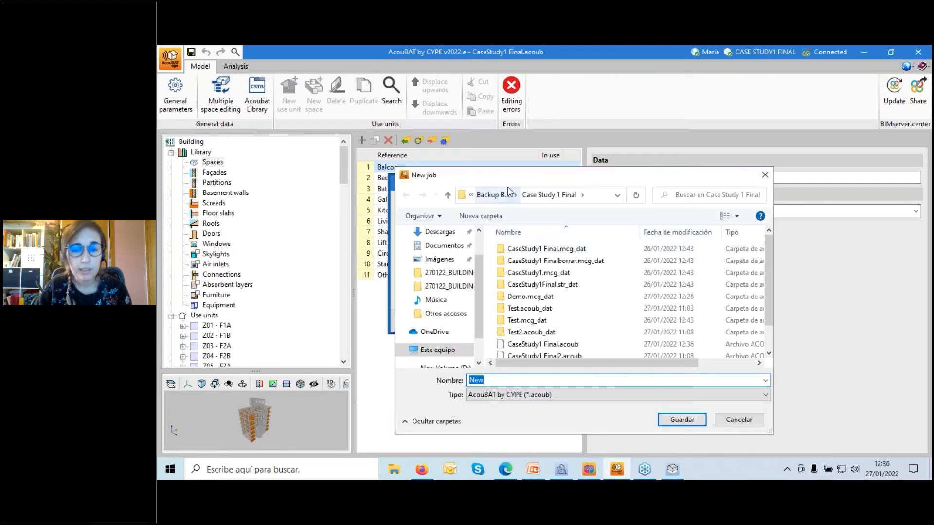
{"action": "left_click", "coordinate": [493, 195]}
{"action": "double_click", "coordinate": [532, 272]}
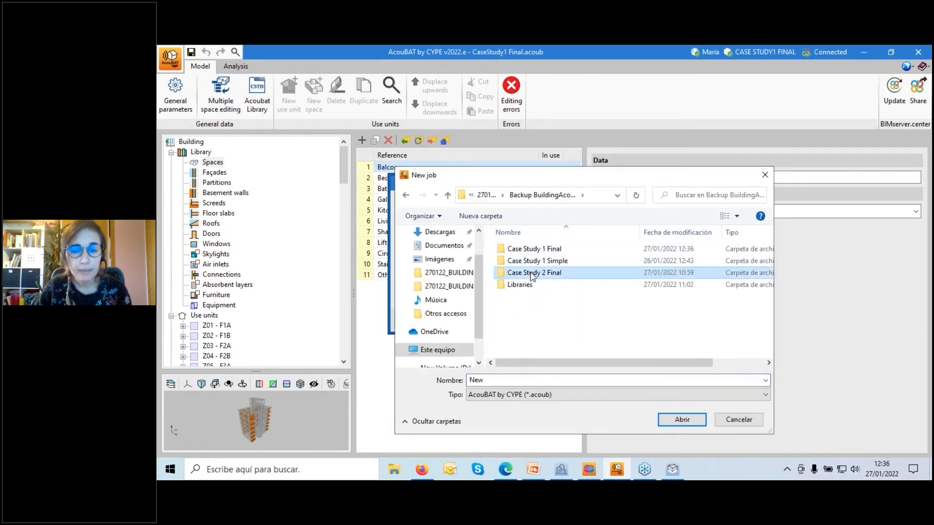
{"action": "double_click", "coordinate": [507, 378]}
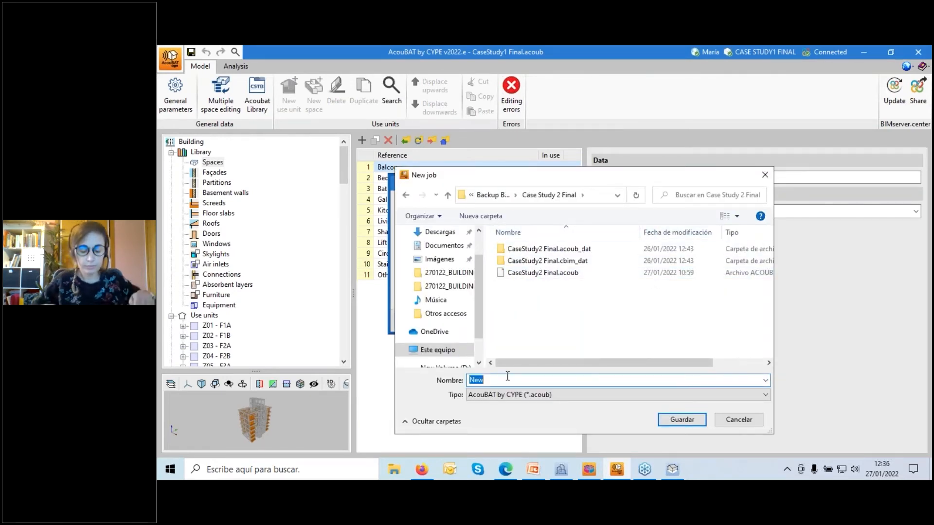
{"action": "type", "text": "FromIf"}
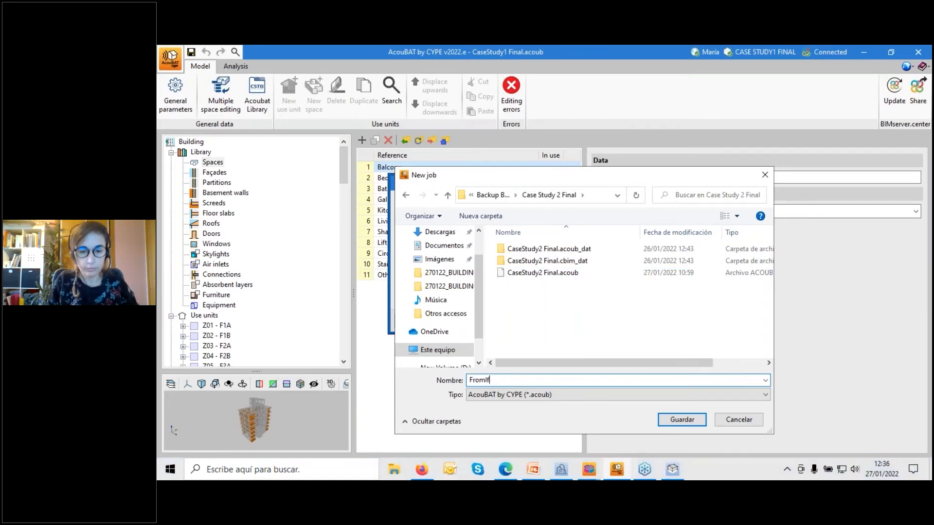
{"action": "type", "text": "c"}
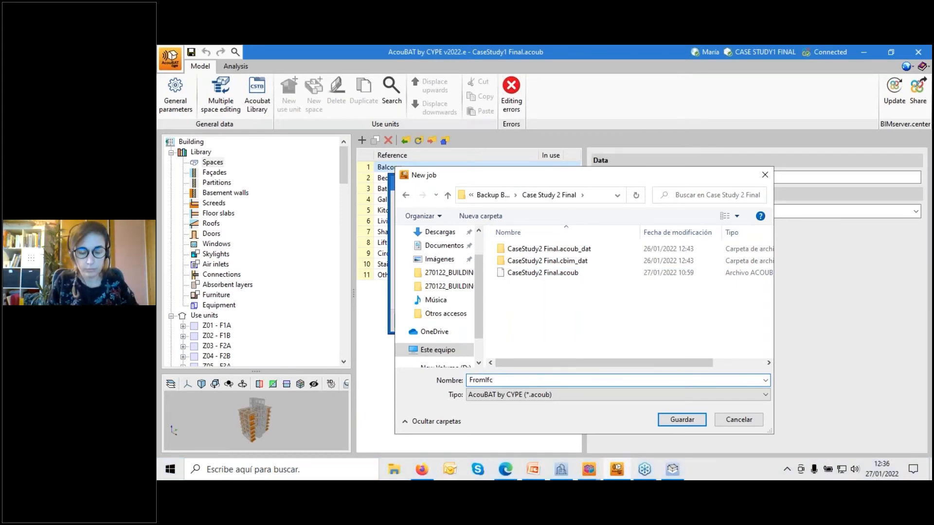
{"action": "key", "text": "BackSpace"}
{"action": "type", "text": "C"}
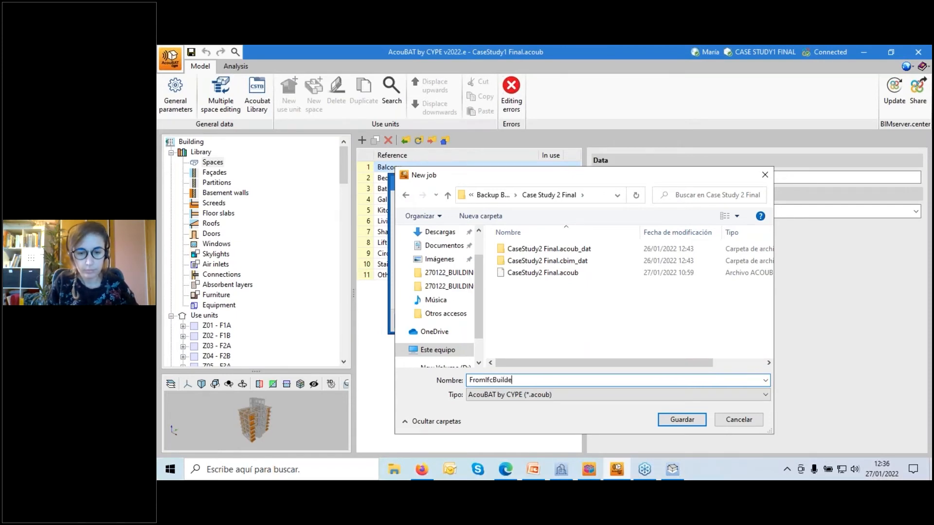
{"action": "left_click", "coordinate": [682, 420]}
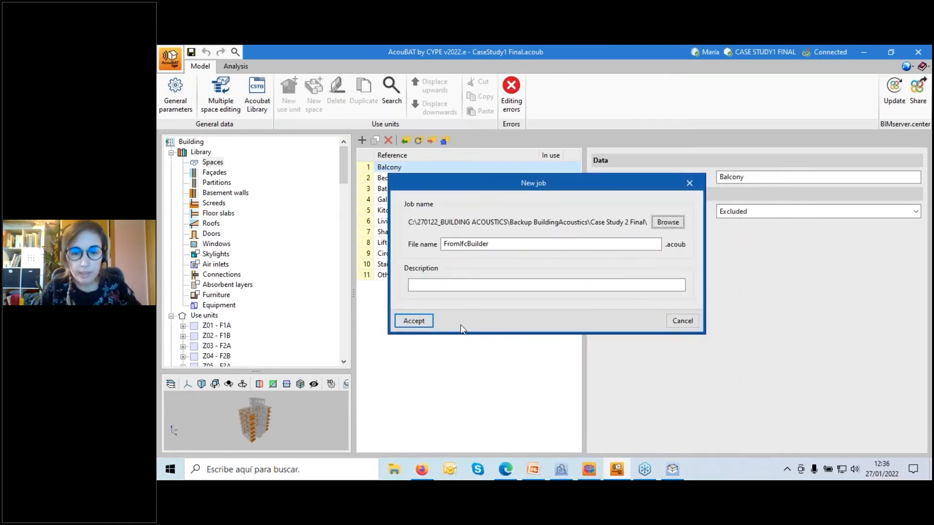
{"action": "left_click", "coordinate": [401, 323]}
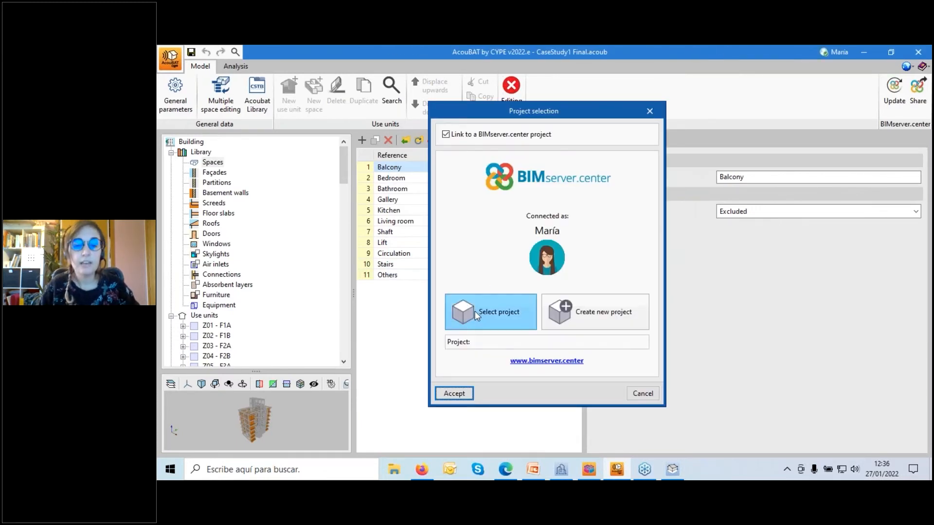
Link the new job to the BIMserver.center project CASE STUDY 2 FINAL and import its Analytical Model with edges included.
{"action": "left_click", "coordinate": [475, 311]}
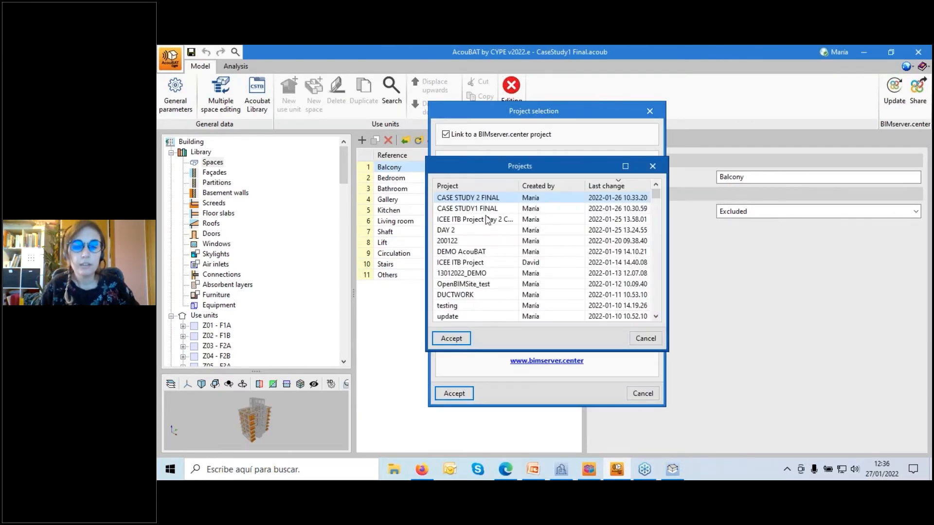
{"action": "double_click", "coordinate": [460, 198]}
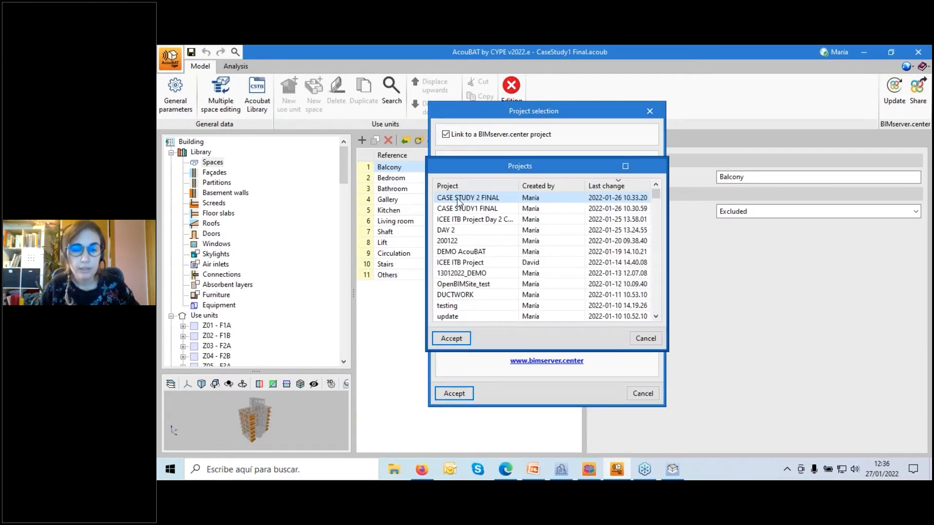
{"action": "left_click", "coordinate": [454, 393]}
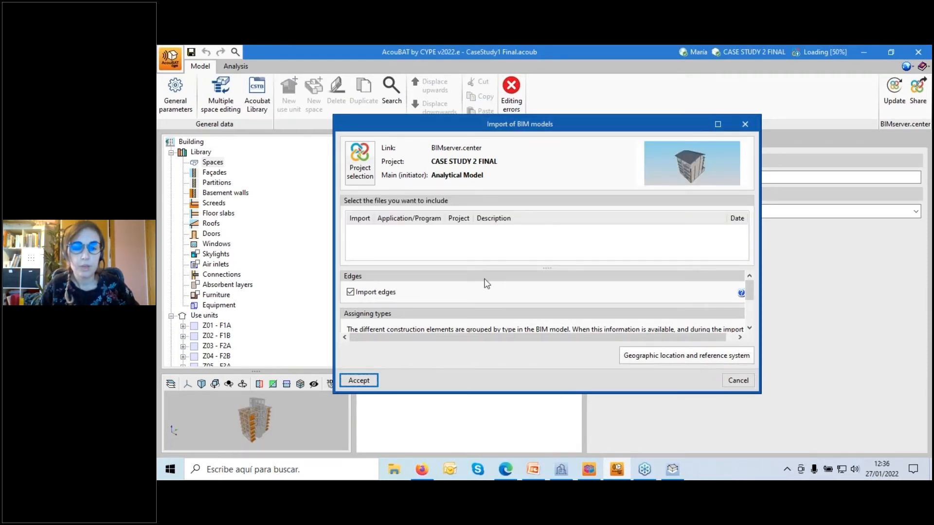
{"action": "scroll", "coordinate": [484, 284], "scroll_direction": "down", "scroll_amount": 3}
{"action": "left_click", "coordinate": [359, 382]}
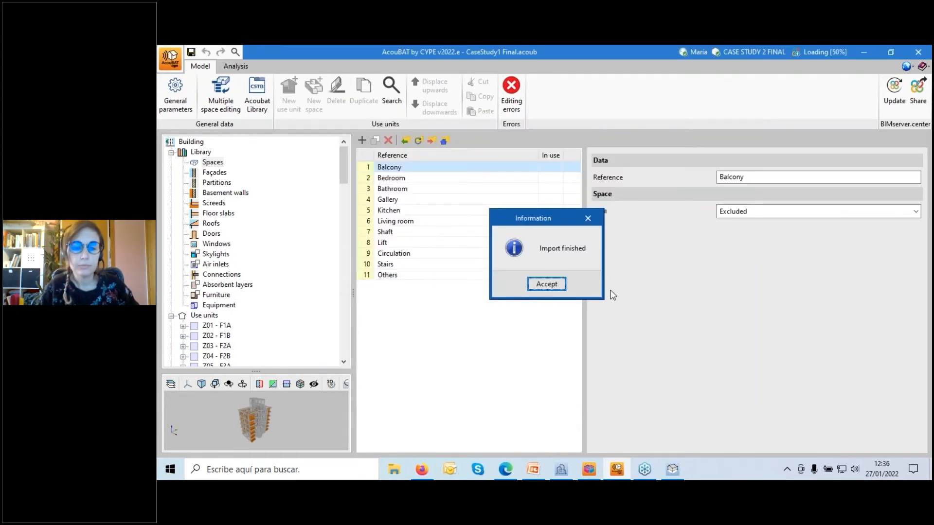
{"action": "left_click", "coordinate": [546, 284]}
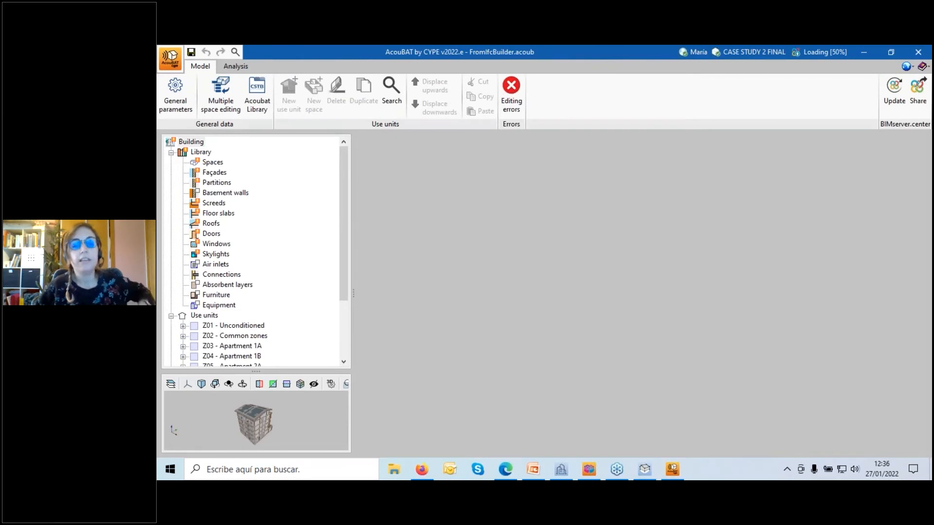
Enlarge the 3D view pane and inspect the imported building model.
{"action": "left_click_drag", "start_coordinate": [275, 425], "coordinate": [244, 427]}
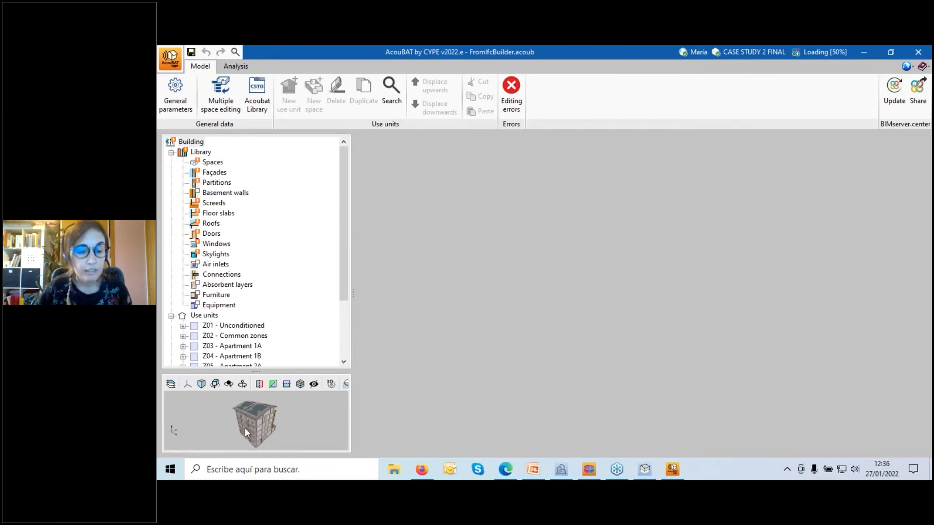
{"action": "scroll", "coordinate": [244, 428], "scroll_direction": "up", "scroll_amount": 2}
{"action": "left_click_drag", "start_coordinate": [352, 324], "coordinate": [421, 317]}
{"action": "left_click_drag", "start_coordinate": [341, 371], "coordinate": [346, 306]}
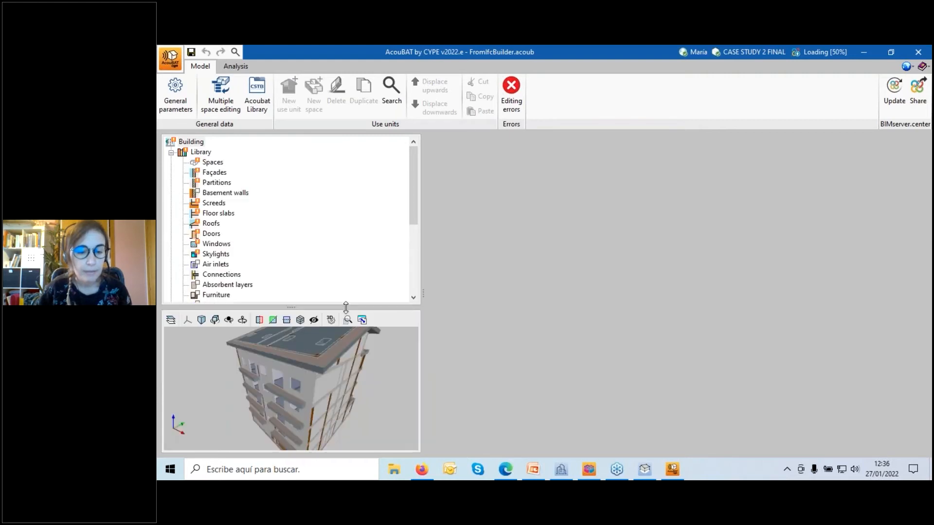
{"action": "scroll", "coordinate": [313, 406], "scroll_direction": "down", "scroll_amount": 2}
{"action": "scroll", "coordinate": [302, 404], "scroll_direction": "down", "scroll_amount": 2}
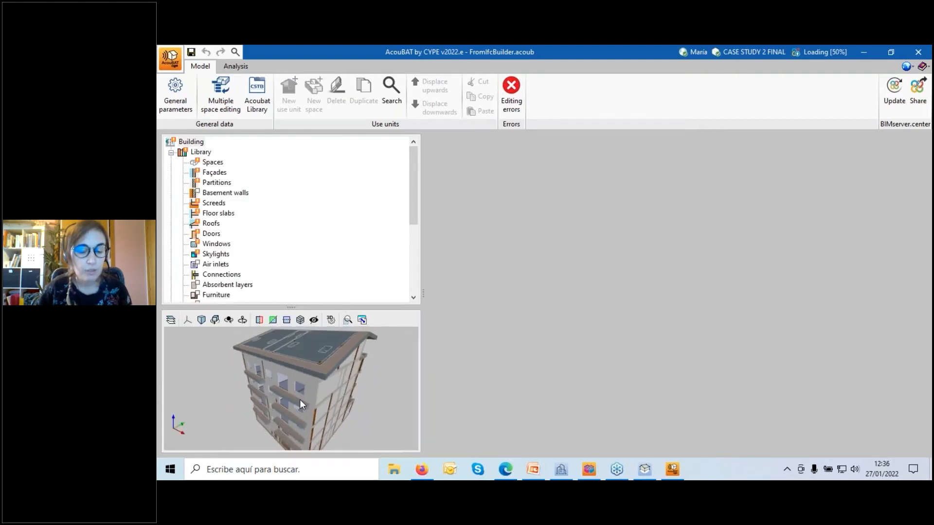
{"action": "scroll", "coordinate": [300, 401], "scroll_direction": "up", "scroll_amount": 1}
Review the list of displayable model elements and look over the building again.
{"action": "left_click", "coordinate": [169, 321]}
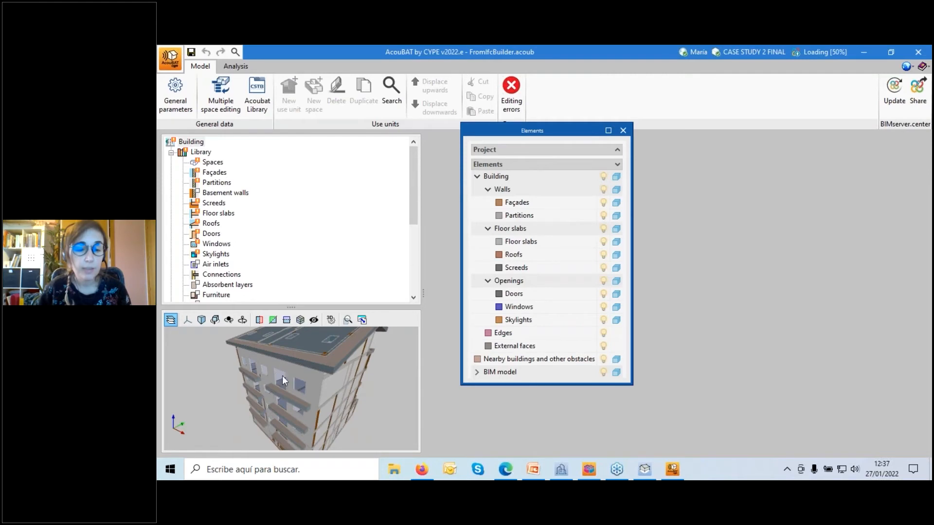
{"action": "left_click", "coordinate": [622, 130]}
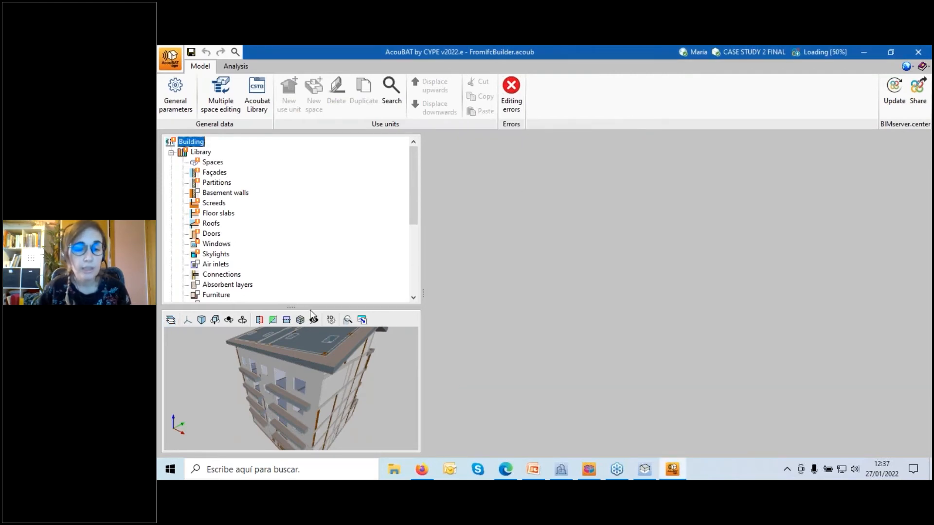
{"action": "scroll", "coordinate": [313, 376], "scroll_direction": "down", "scroll_amount": 2}
{"action": "scroll", "coordinate": [308, 360], "scroll_direction": "up", "scroll_amount": 2}
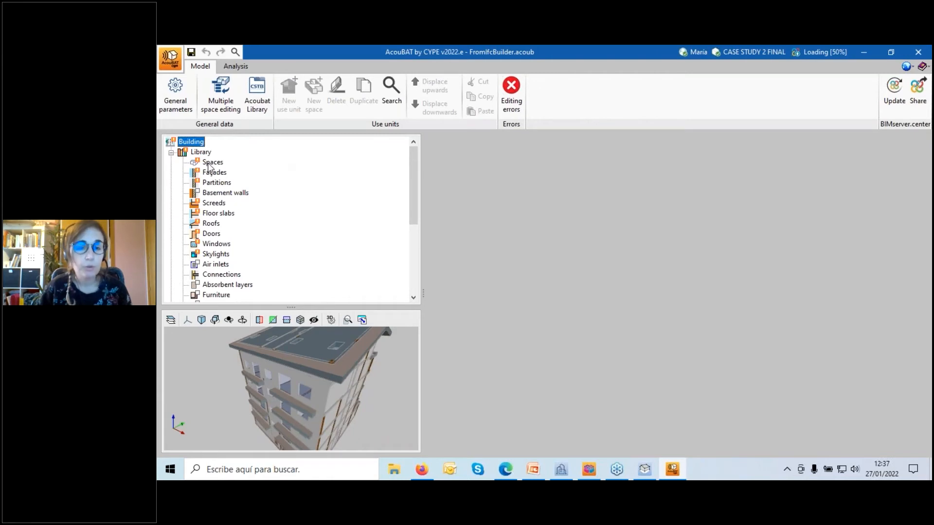
Examine the sound insulation, sound conditioning and equipment noise options offered for a new acoustic space type in the general parameters.
{"action": "left_click", "coordinate": [175, 94]}
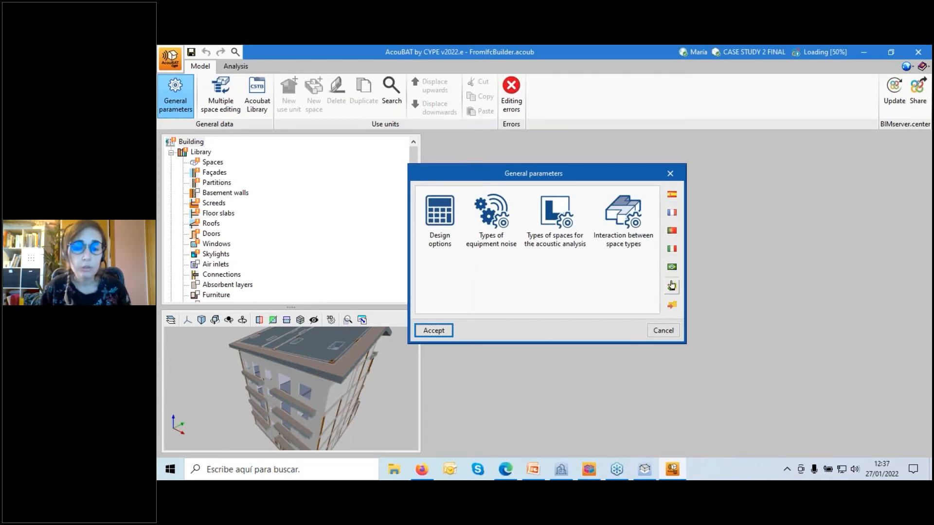
{"action": "left_click", "coordinate": [561, 222]}
{"action": "left_click_drag", "start_coordinate": [535, 115], "coordinate": [714, 131]}
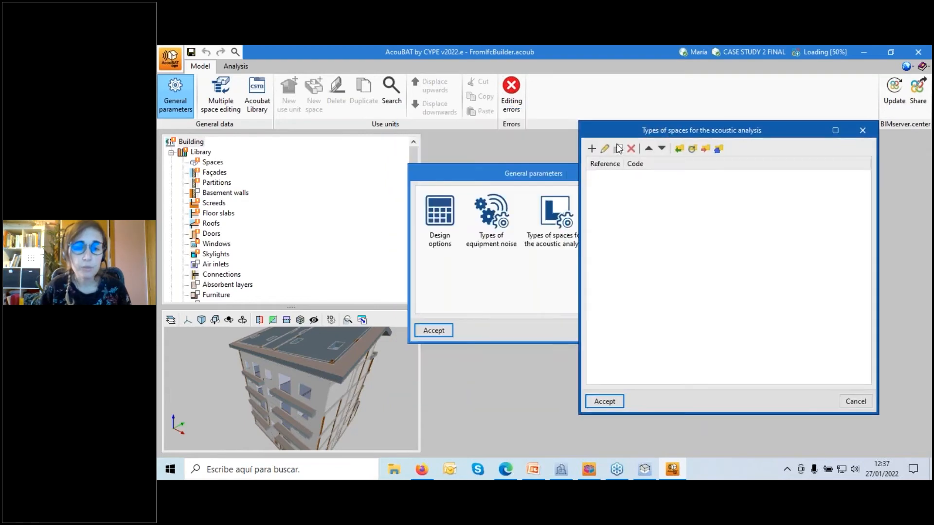
{"action": "left_click", "coordinate": [591, 148]}
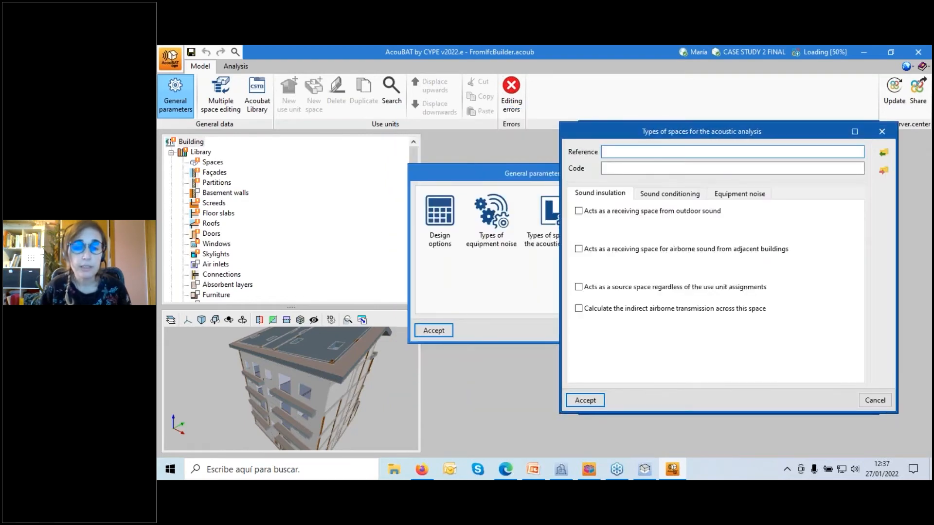
{"action": "left_click", "coordinate": [606, 214]}
{"action": "left_click", "coordinate": [604, 214]}
{"action": "left_click", "coordinate": [595, 250]}
{"action": "left_click", "coordinate": [595, 250]}
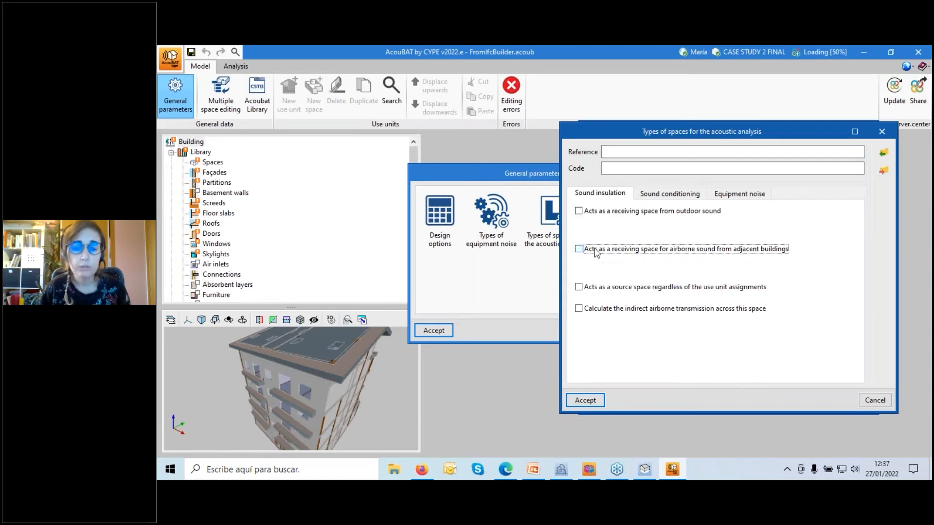
{"action": "left_click", "coordinate": [594, 287]}
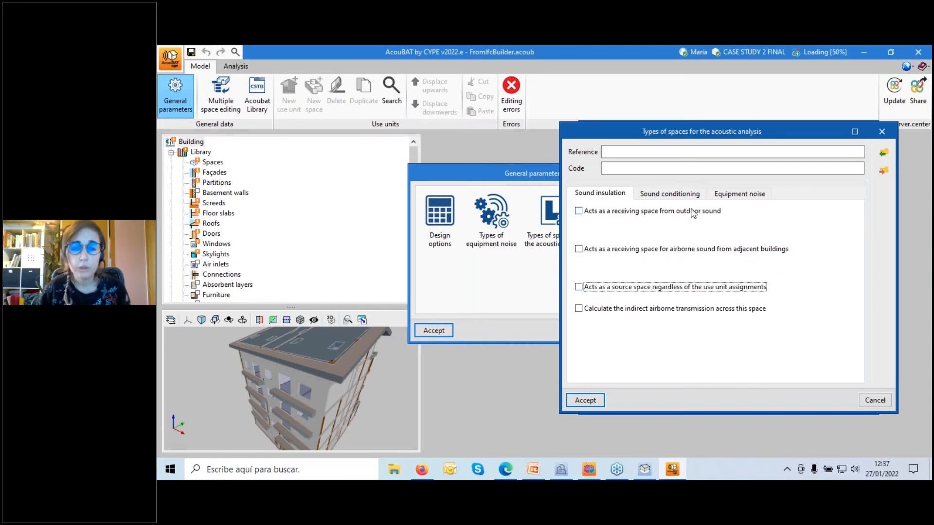
{"action": "left_click", "coordinate": [677, 196]}
{"action": "left_click", "coordinate": [717, 195]}
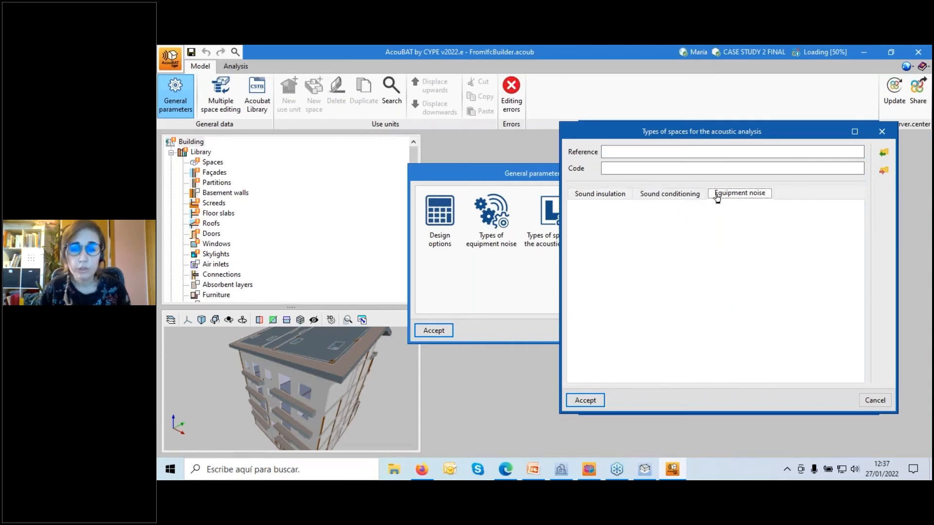
{"action": "left_click", "coordinate": [881, 132]}
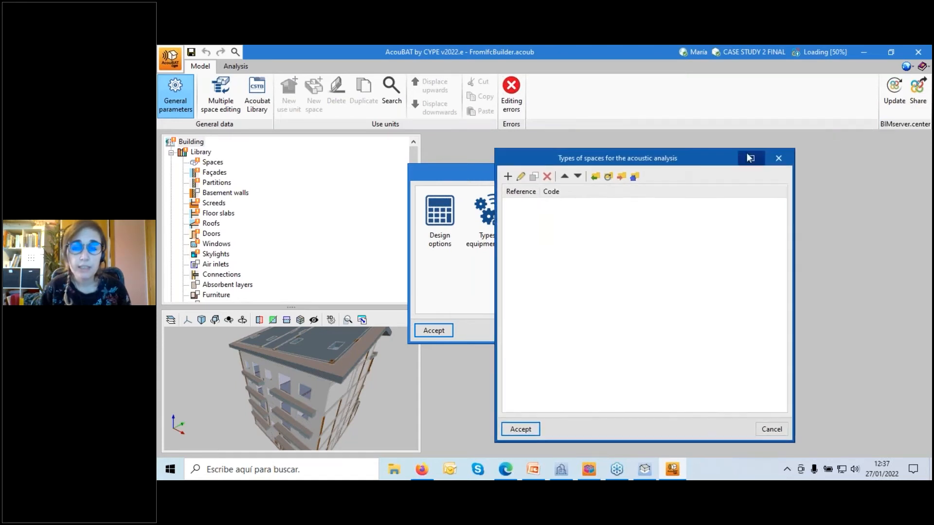
Leave the list of acoustic space types and try to open the interaction between space types.
{"action": "left_click", "coordinate": [778, 158]}
{"action": "left_click", "coordinate": [621, 228]}
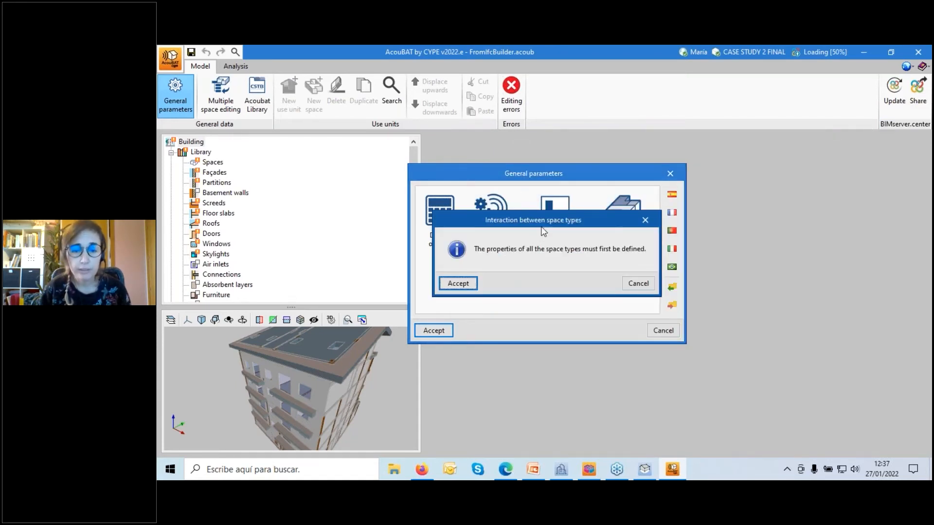
{"action": "left_click", "coordinate": [652, 221]}
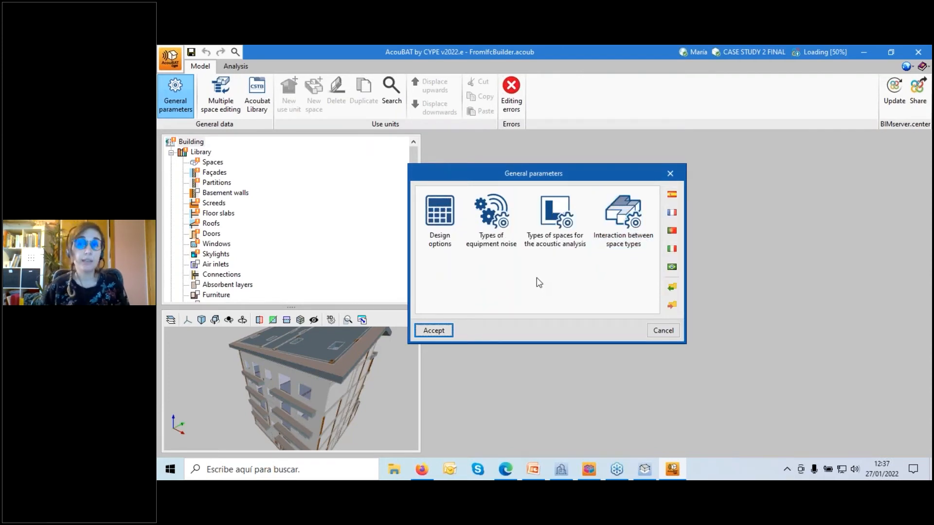
Import the general parameters from the EnglishDemos library file.
{"action": "left_click", "coordinate": [672, 287]}
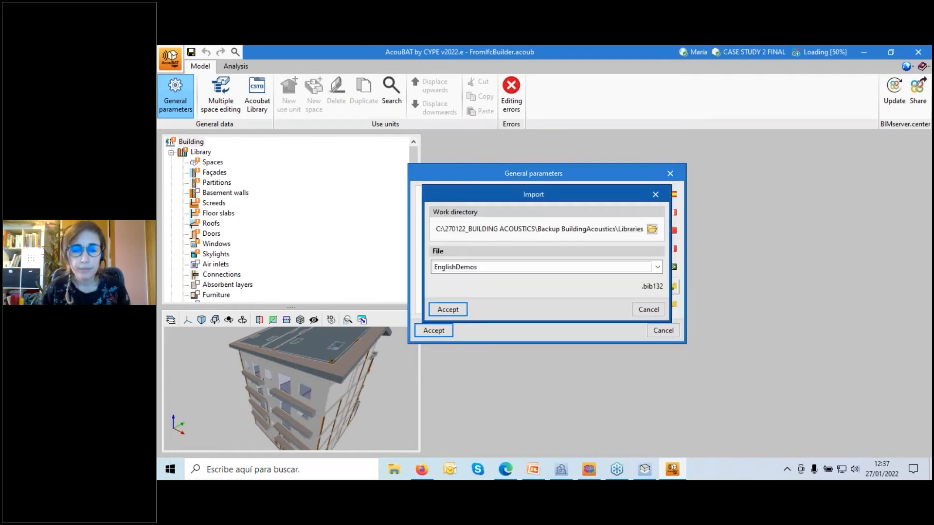
{"action": "left_click", "coordinate": [448, 309]}
{"action": "left_click", "coordinate": [471, 245]}
{"action": "left_click", "coordinate": [546, 247]}
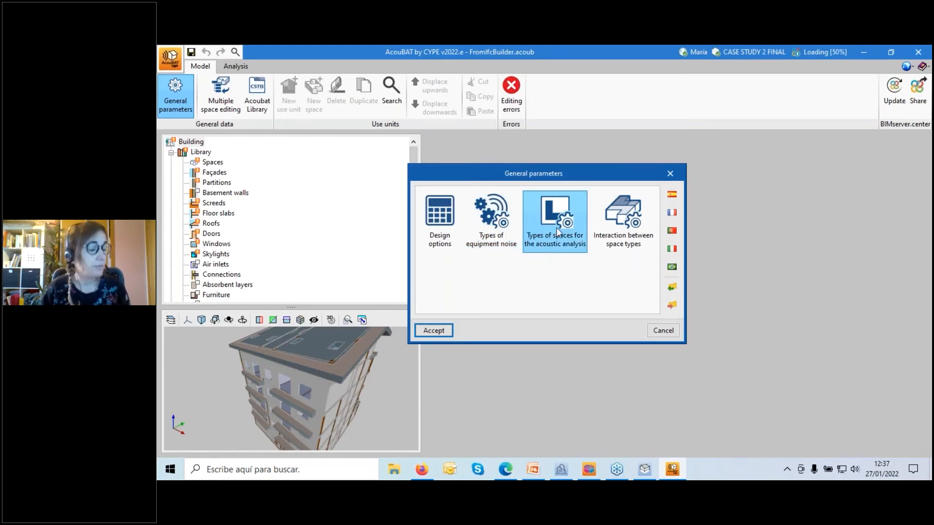
Examine the sound insulation, sound conditioning and equipment noise requirements of the Protected space type.
{"action": "left_click", "coordinate": [554, 242]}
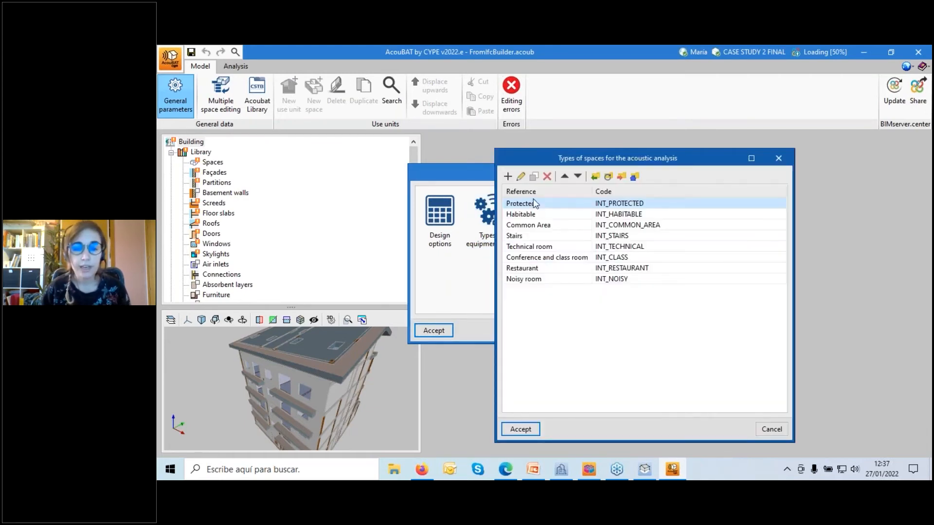
{"action": "left_click", "coordinate": [520, 176]}
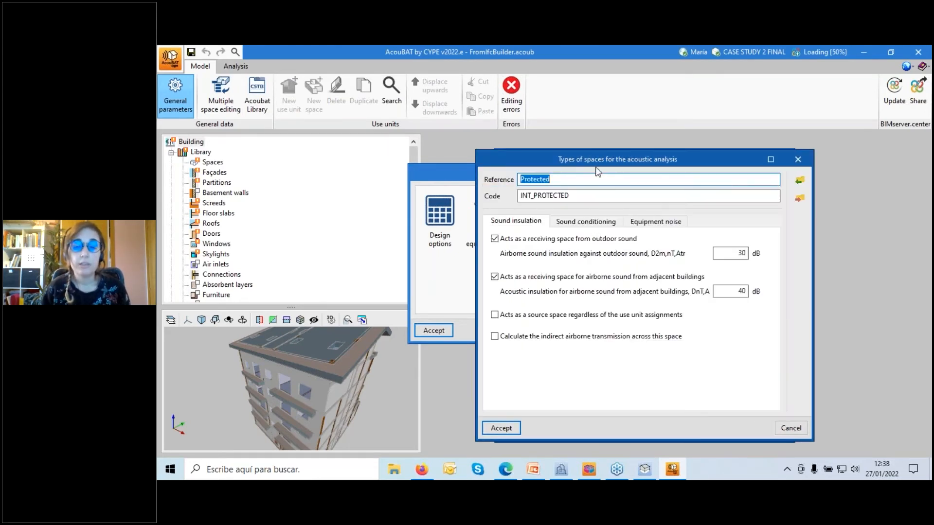
{"action": "left_click_drag", "start_coordinate": [596, 164], "coordinate": [543, 150]}
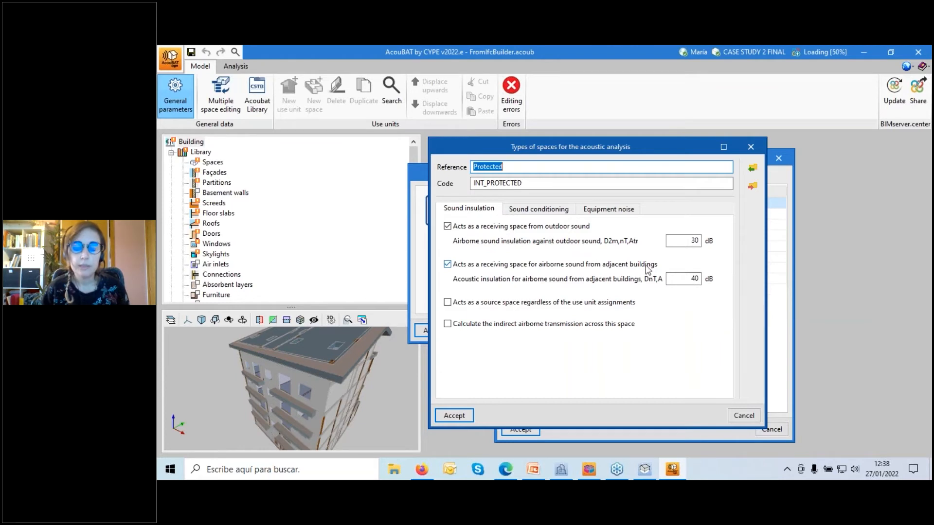
{"action": "left_click", "coordinate": [537, 209]}
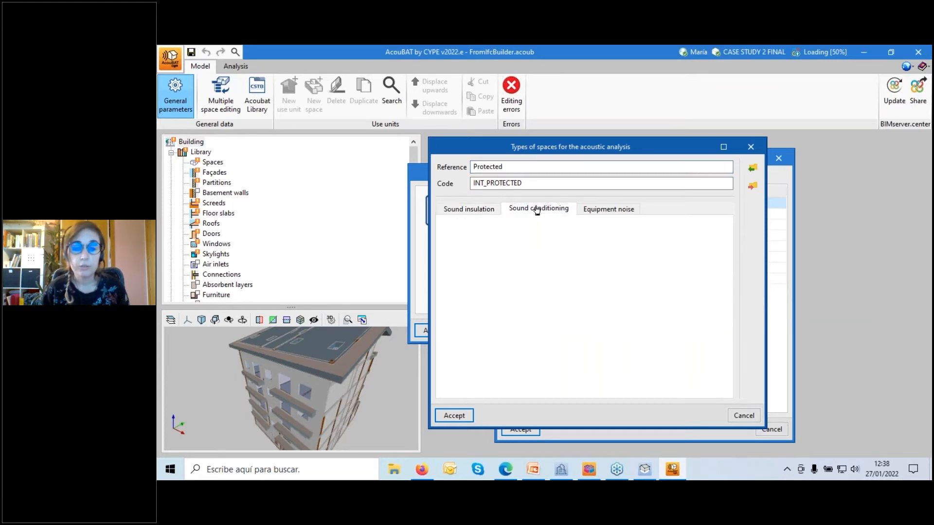
{"action": "left_click", "coordinate": [594, 211]}
{"action": "left_click", "coordinate": [751, 147]}
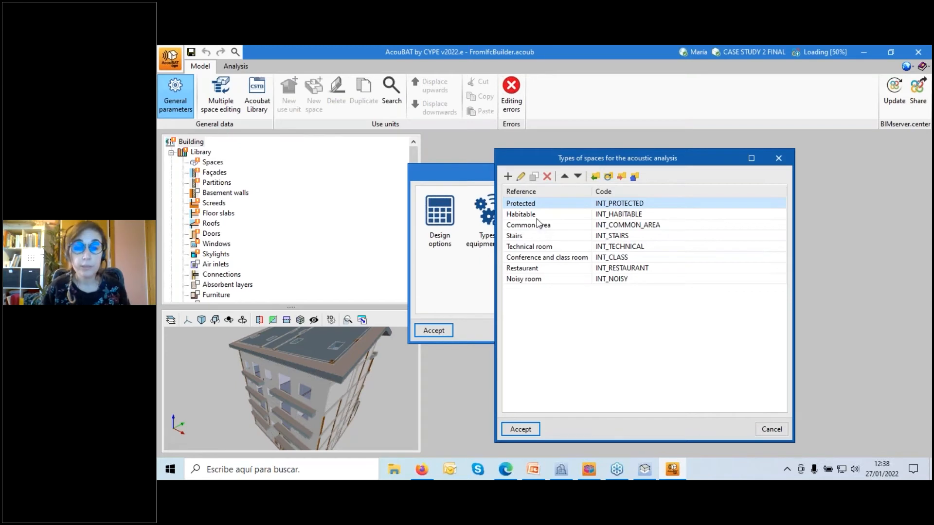
Try to duplicate the Protected space type under the reference Protected_2.
{"action": "left_click", "coordinate": [534, 177]}
{"action": "left_click", "coordinate": [514, 166]}
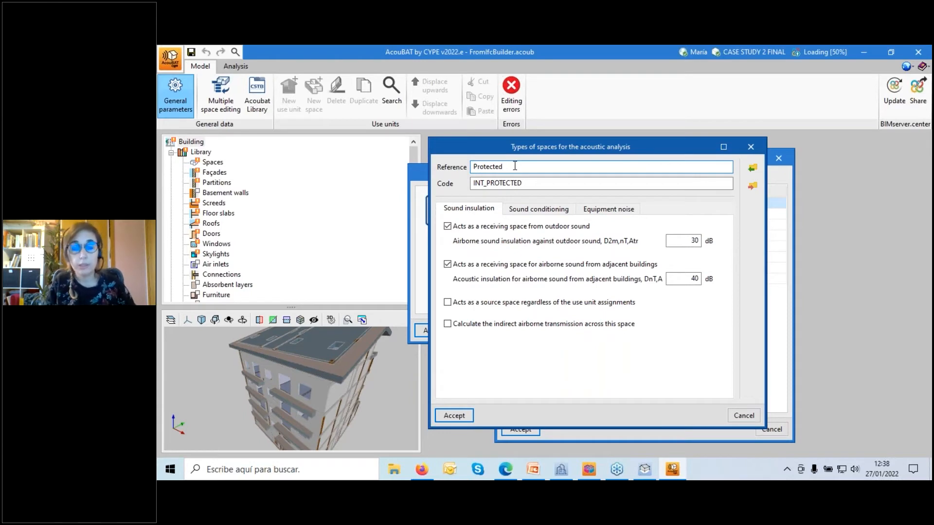
{"action": "type", "text": "_2"}
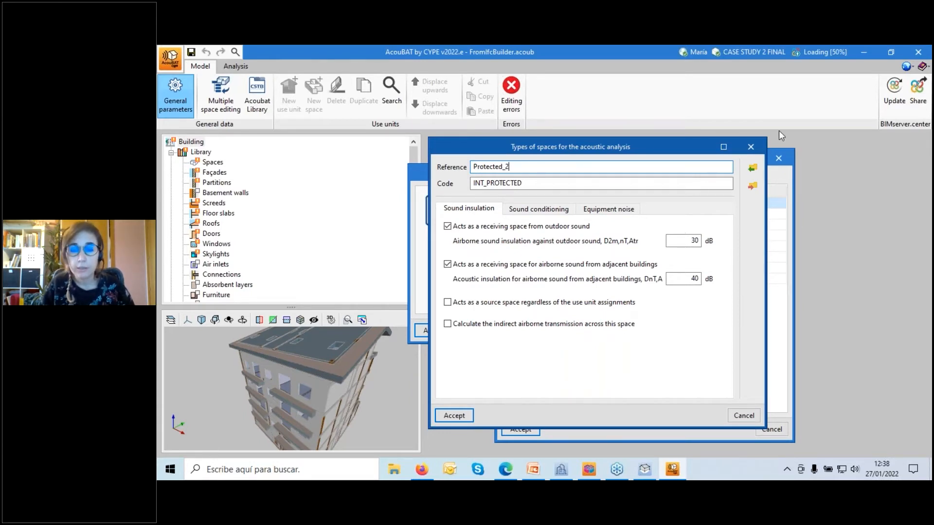
{"action": "left_click", "coordinate": [743, 415]}
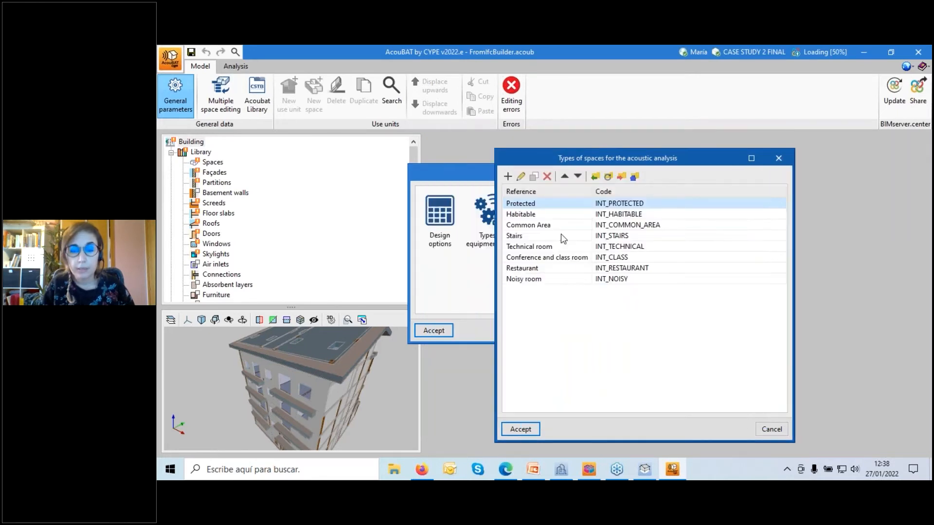
Examine the sound insulation and sound conditioning settings of the Stairs space type.
{"action": "left_click", "coordinate": [527, 235]}
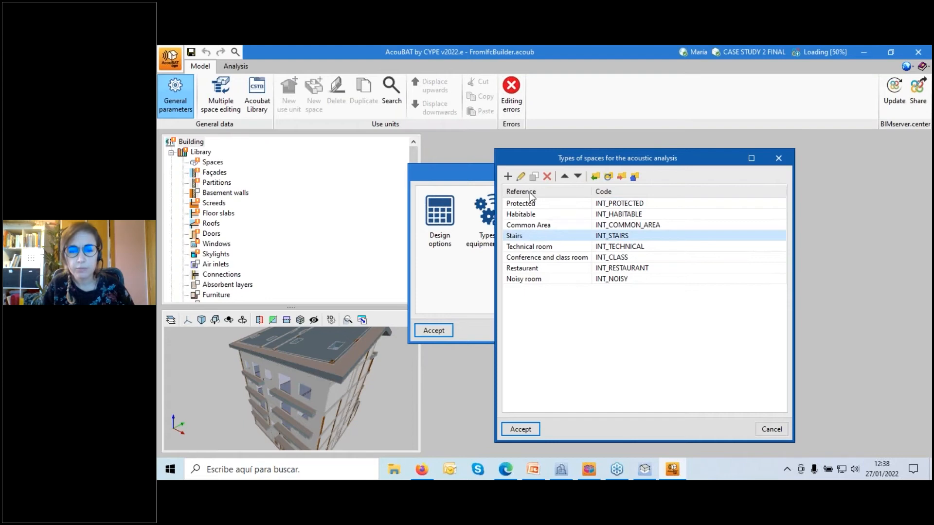
{"action": "left_click", "coordinate": [521, 176]}
{"action": "left_click", "coordinate": [542, 209]}
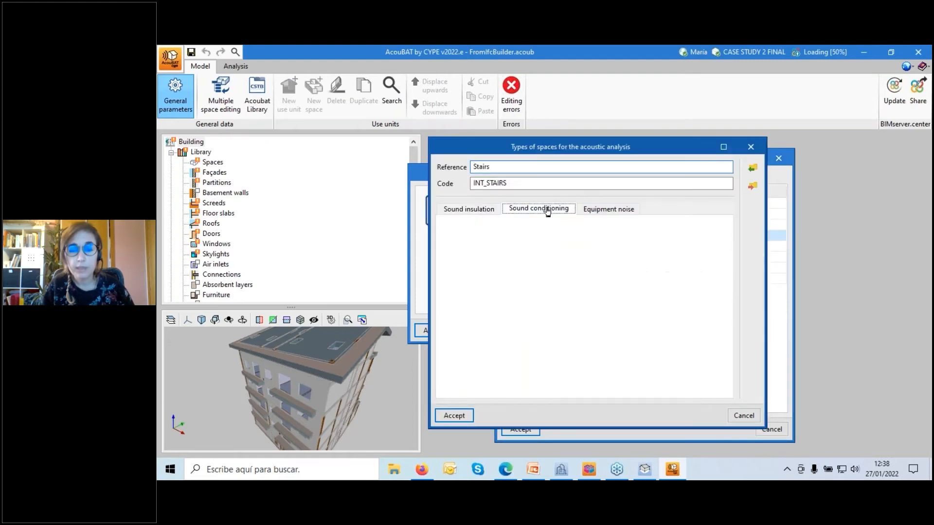
{"action": "left_click", "coordinate": [491, 209]}
{"action": "left_click", "coordinate": [518, 213]}
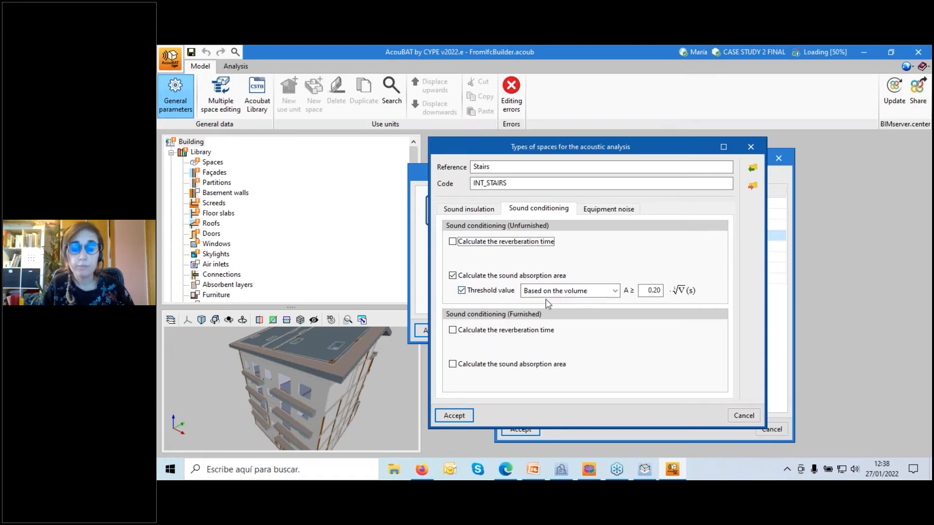
Try the Absolute value, Based on the volume 2 and As a function of the surface thresholds for the Stairs' unfurnished sound absorption area.
{"action": "left_click", "coordinate": [582, 293]}
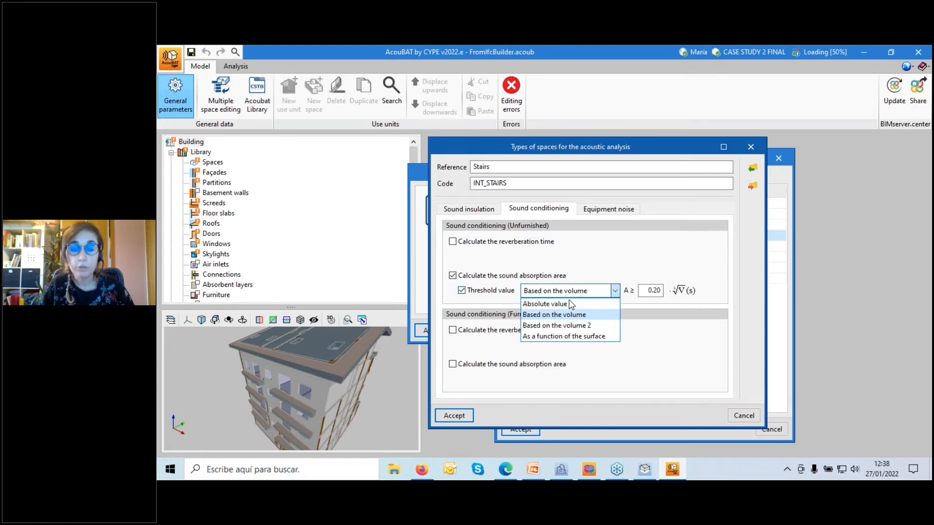
{"action": "left_click", "coordinate": [562, 304]}
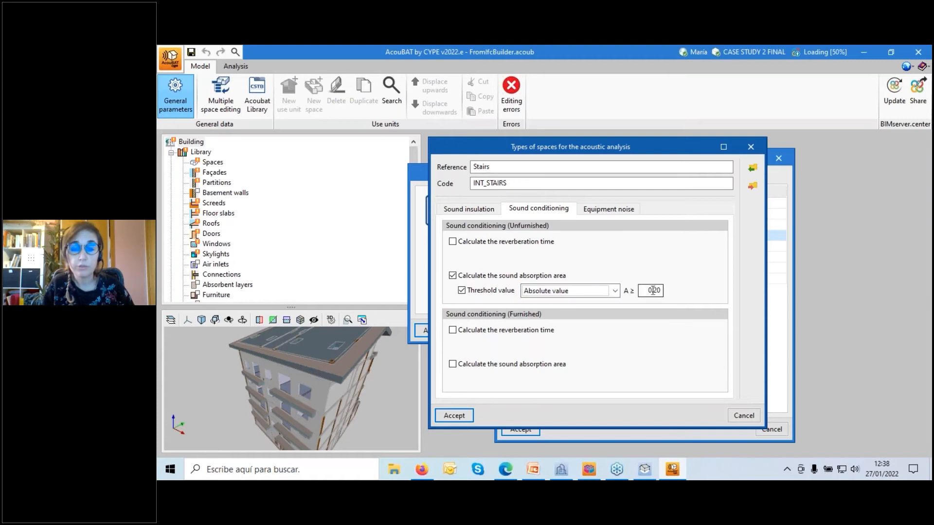
{"action": "left_click", "coordinate": [612, 294]}
{"action": "left_click", "coordinate": [573, 325]}
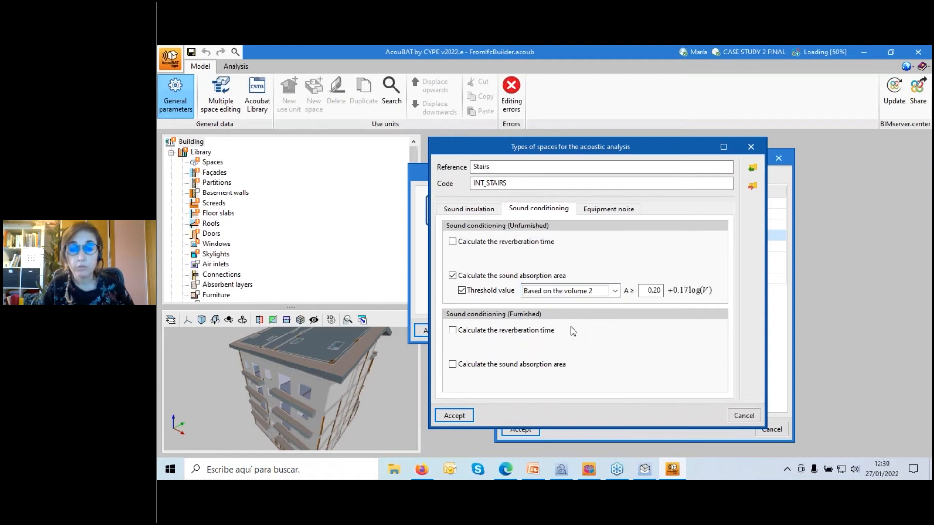
{"action": "left_click", "coordinate": [615, 291]}
{"action": "left_click", "coordinate": [594, 337]}
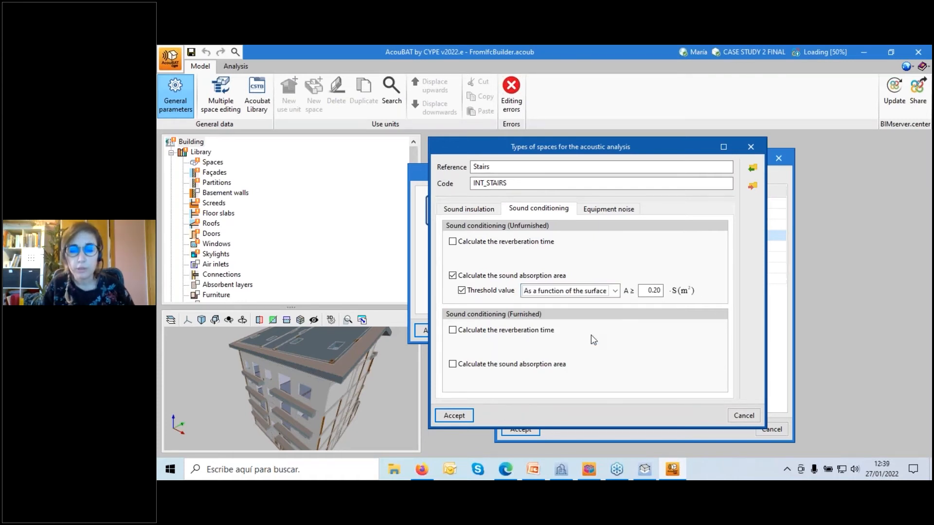
{"action": "left_click", "coordinate": [744, 416]}
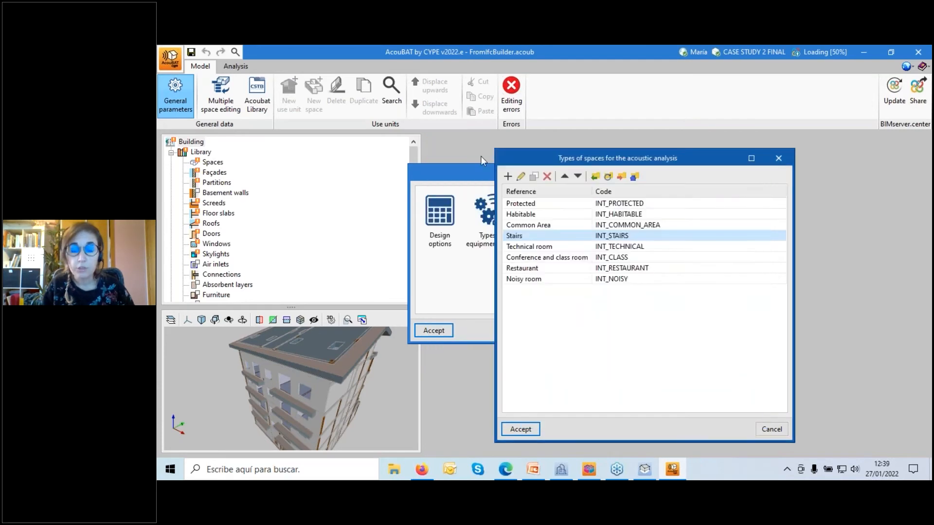
Open the settings of the Technical room space type to examine its sound insulation options.
{"action": "left_click", "coordinate": [554, 248]}
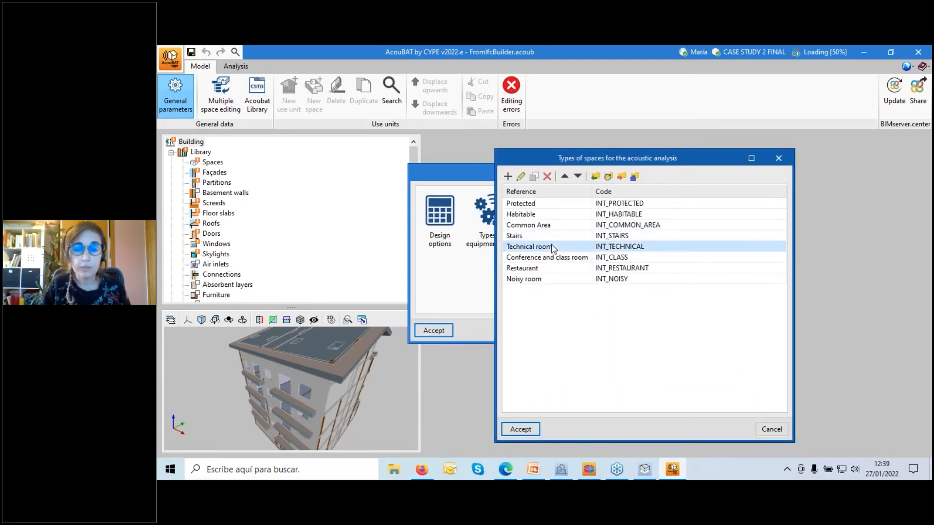
{"action": "left_click", "coordinate": [520, 177]}
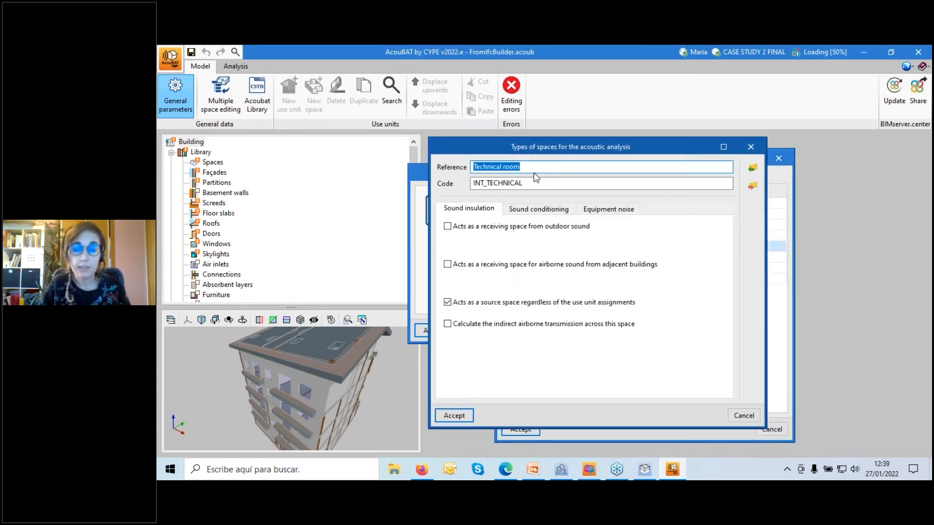
Leave the space type definitions and examine the insulation requirements of a Protected receiver against the different source space types.
{"action": "left_click", "coordinate": [750, 146]}
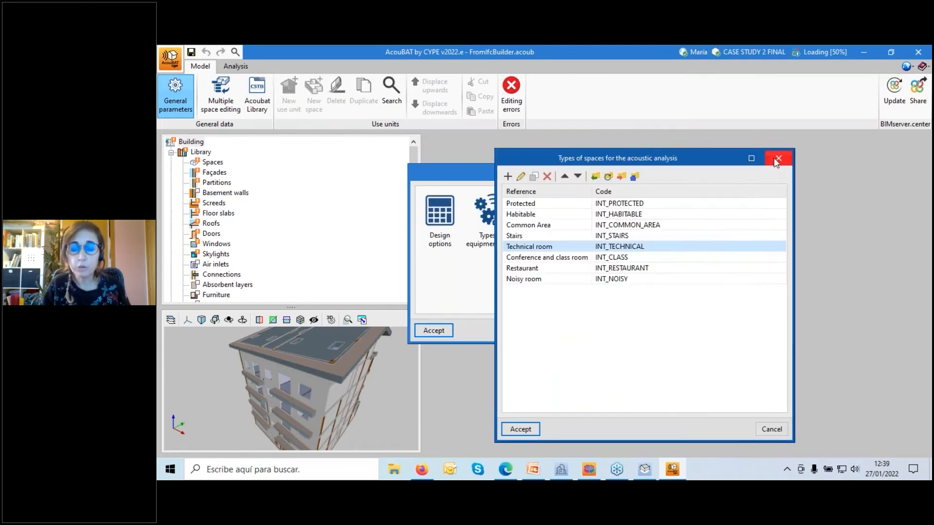
{"action": "left_click", "coordinate": [777, 159]}
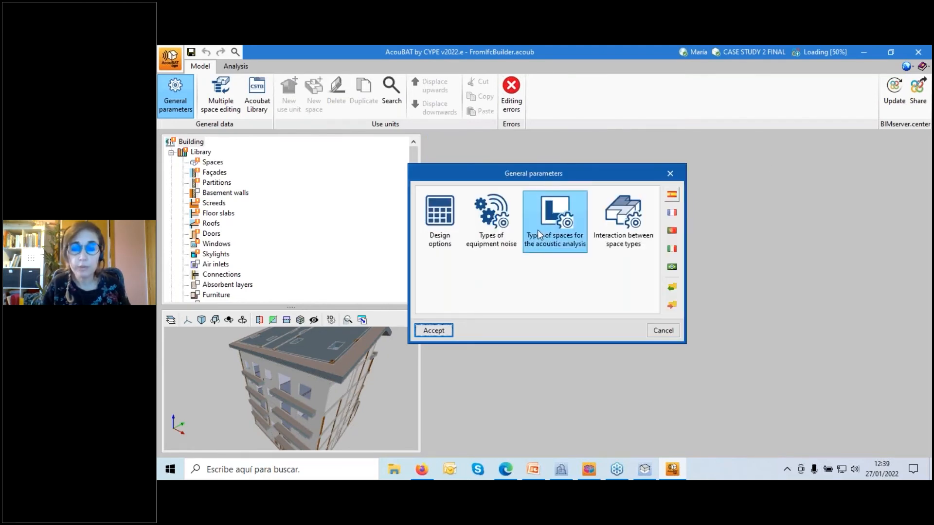
{"action": "left_click", "coordinate": [631, 241]}
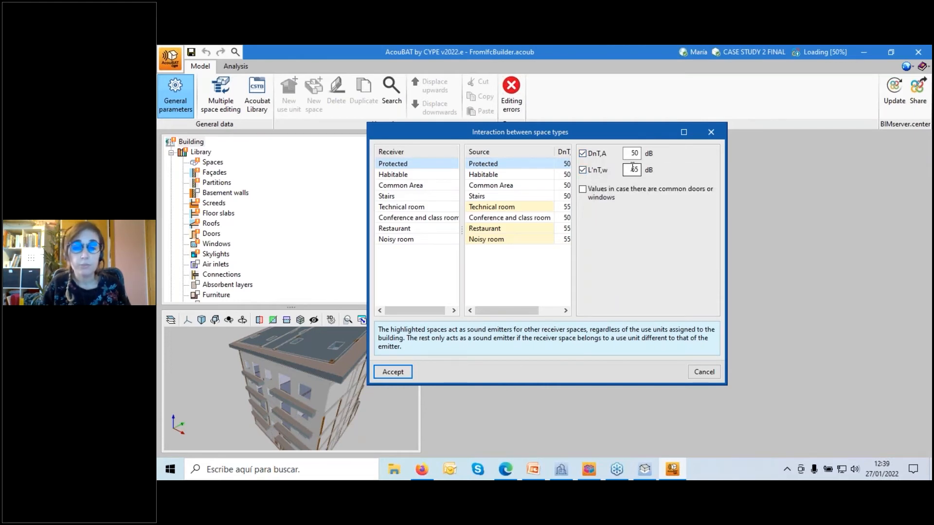
{"action": "left_click", "coordinate": [494, 176]}
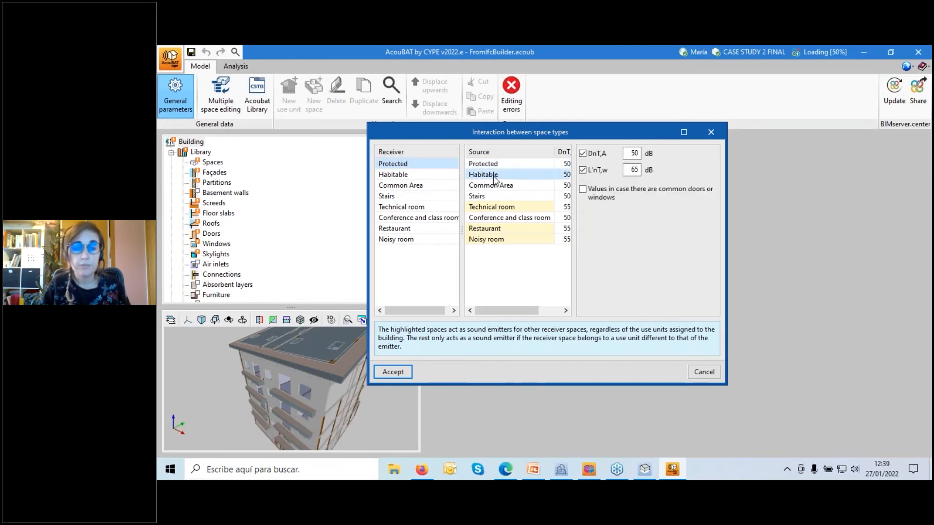
{"action": "left_click", "coordinate": [494, 189]}
{"action": "left_click", "coordinate": [494, 200]}
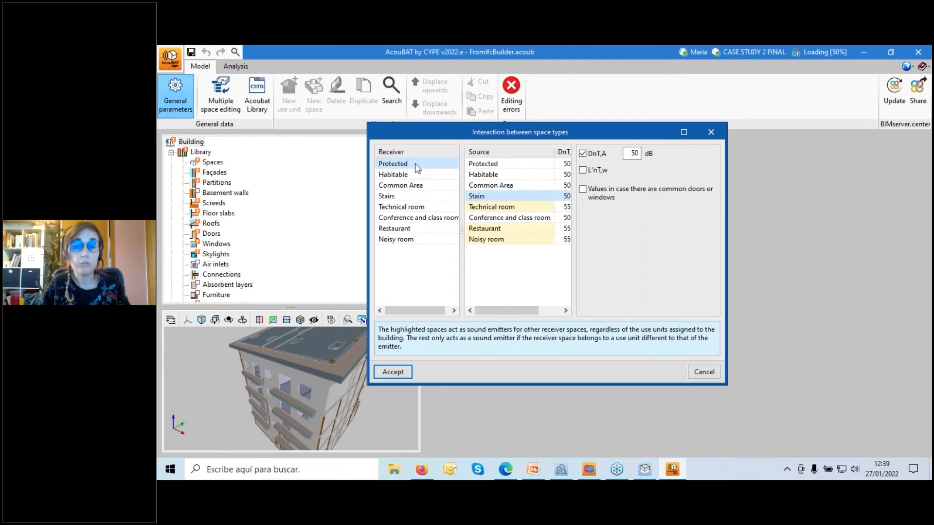
{"action": "left_click", "coordinate": [508, 217]}
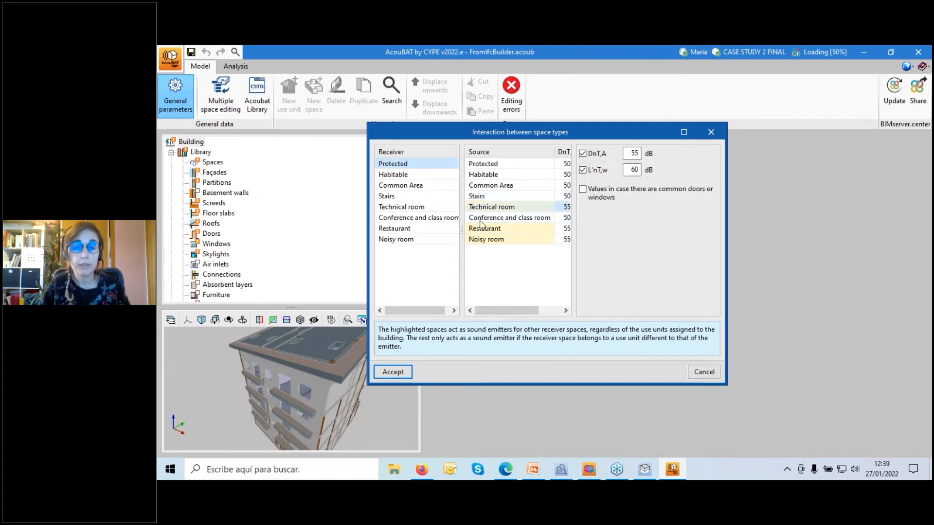
Check the interaction requirements for Habitable, Common Area and Stairs receivers, leaving the settings without changes.
{"action": "left_click", "coordinate": [393, 174]}
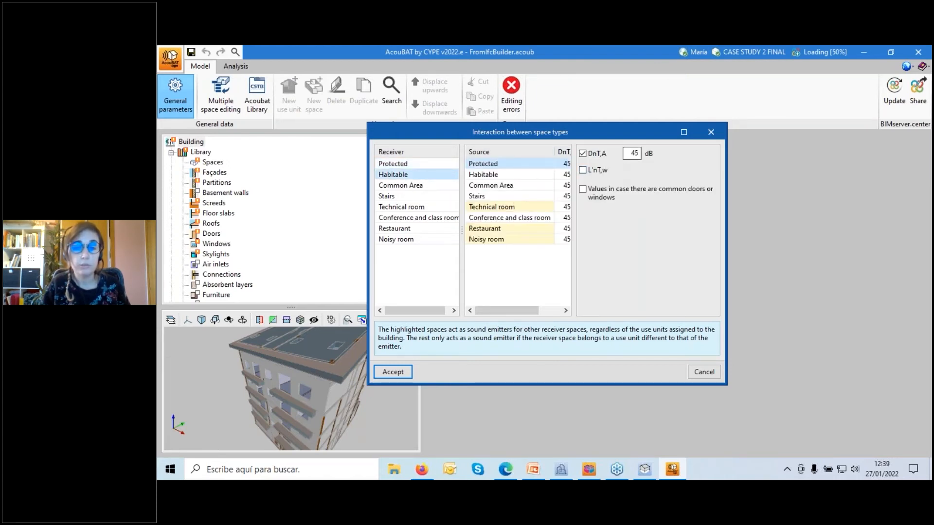
{"action": "left_click", "coordinate": [407, 185]}
{"action": "left_click", "coordinate": [399, 196]}
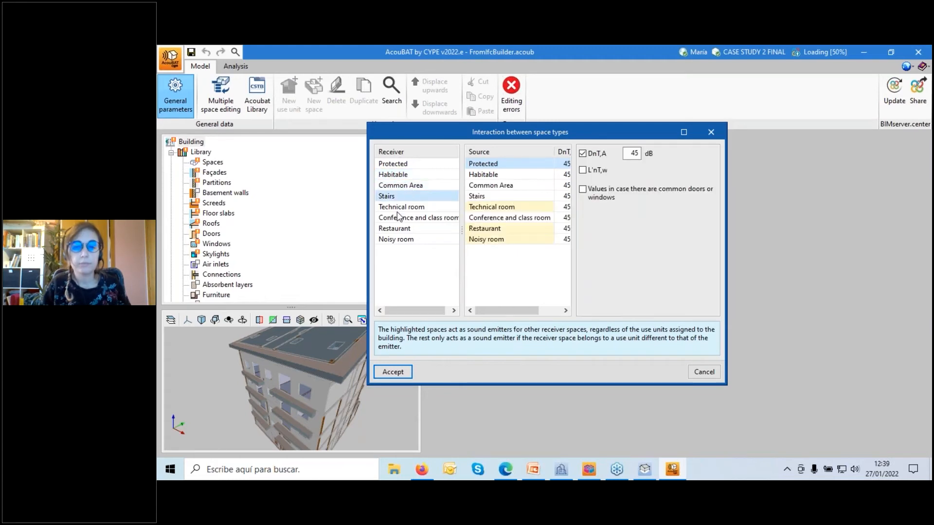
{"action": "left_click", "coordinate": [703, 372]}
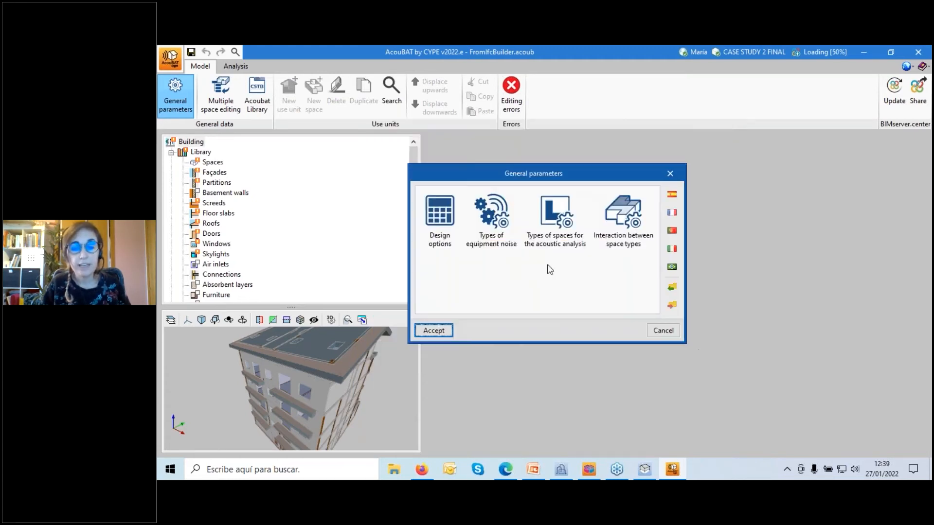
Review the acoustic indices and equipment noise settings in the design options.
{"action": "left_click", "coordinate": [426, 217]}
{"action": "left_click_drag", "start_coordinate": [453, 179], "coordinate": [447, 253]}
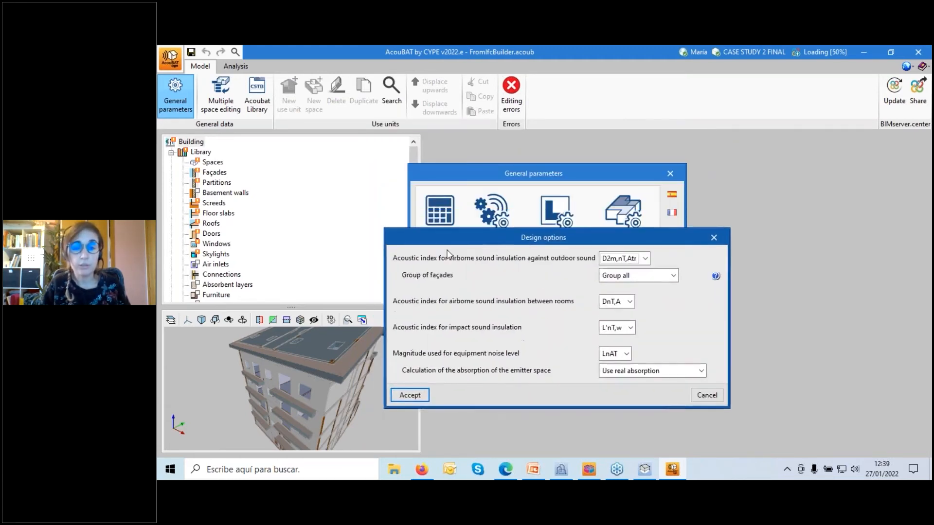
{"action": "left_click", "coordinate": [690, 251]}
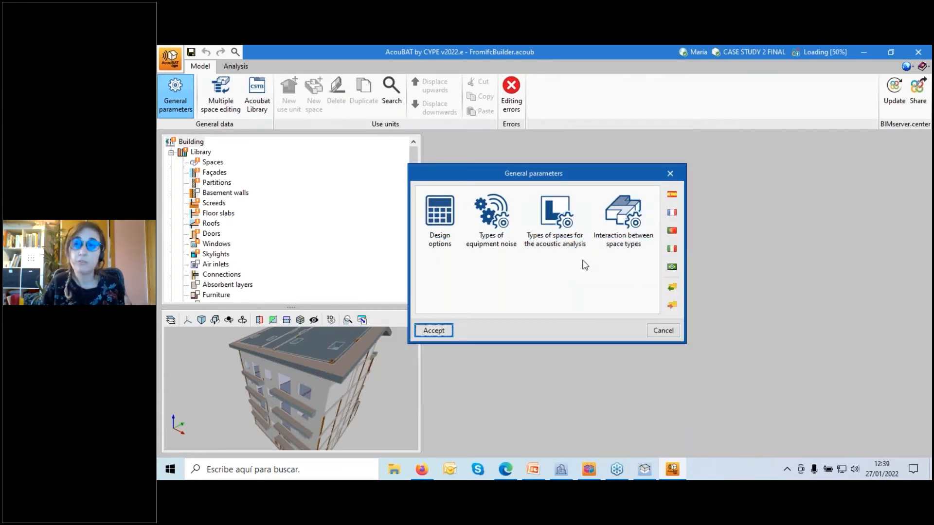
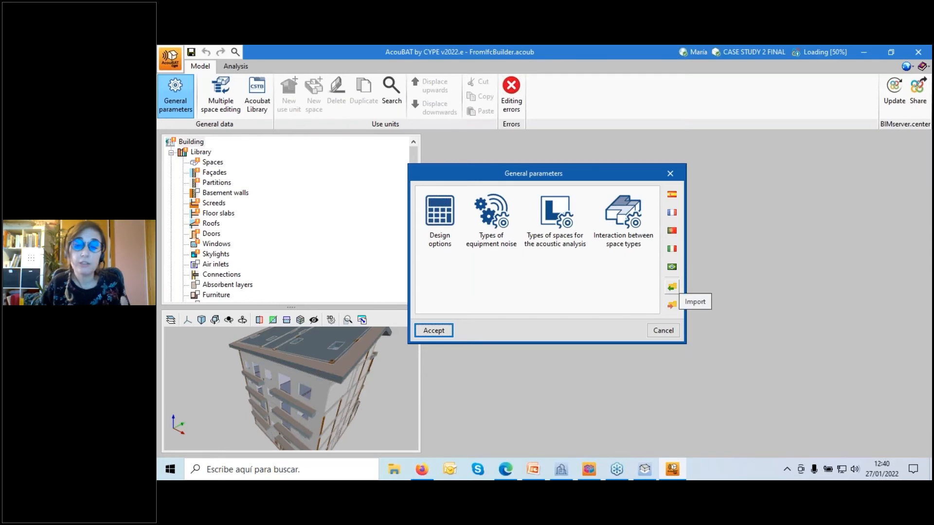
Check the available indices for airborne sound insulation between rooms and accept the design options.
{"action": "left_click", "coordinate": [467, 232]}
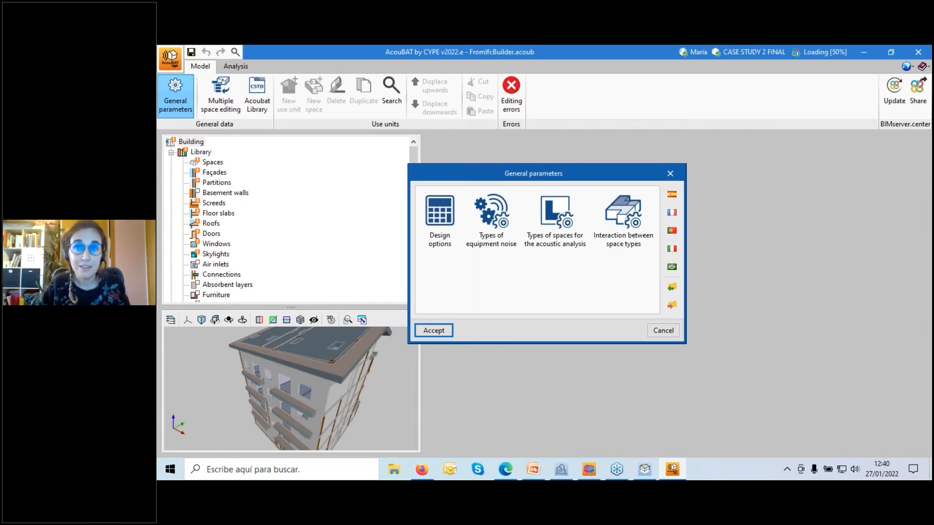
{"action": "left_click", "coordinate": [440, 243]}
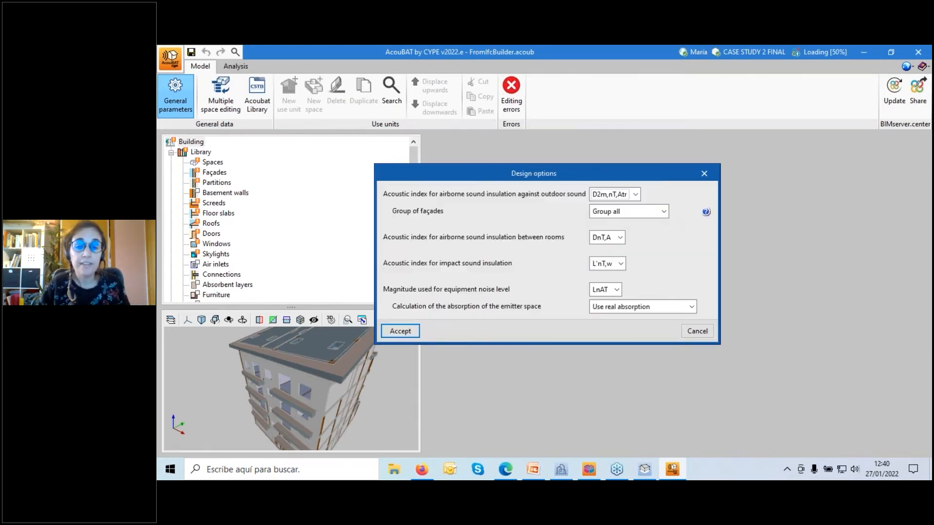
{"action": "left_click", "coordinate": [619, 237]}
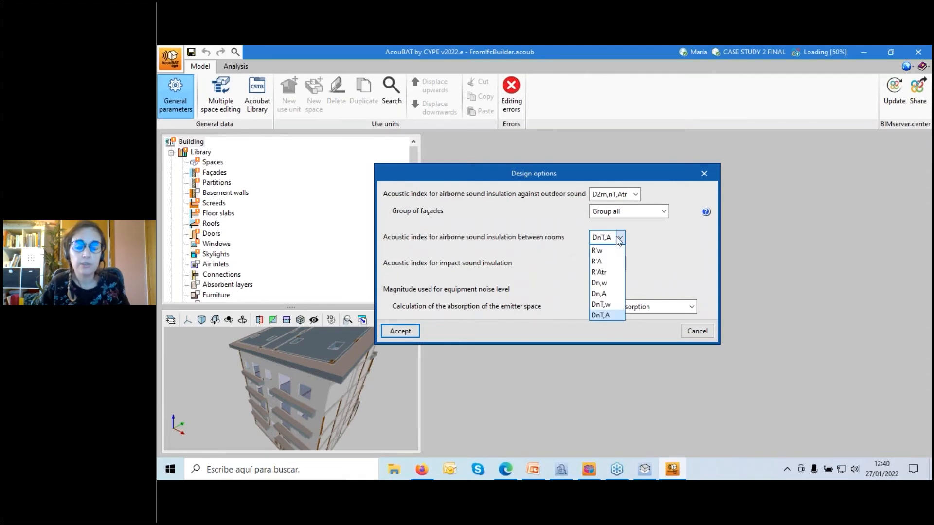
{"action": "left_click", "coordinate": [619, 238]}
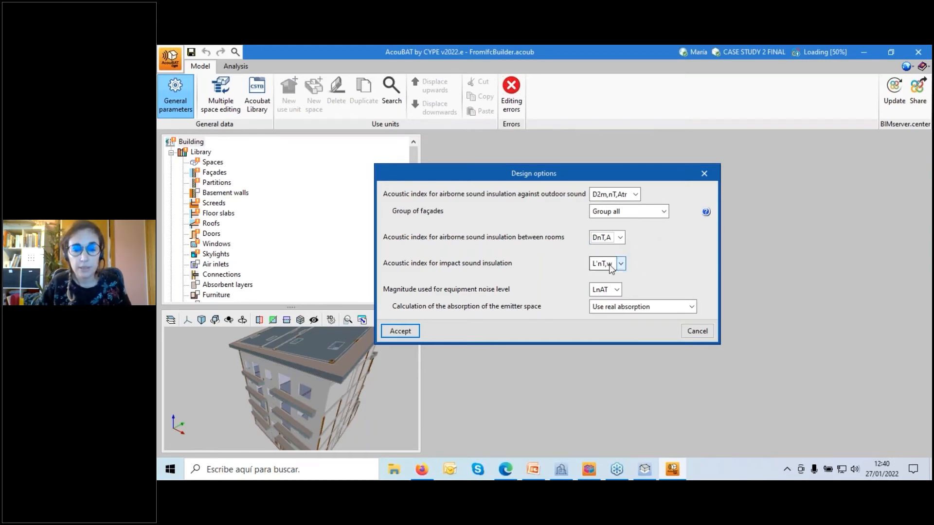
{"action": "left_click", "coordinate": [400, 331]}
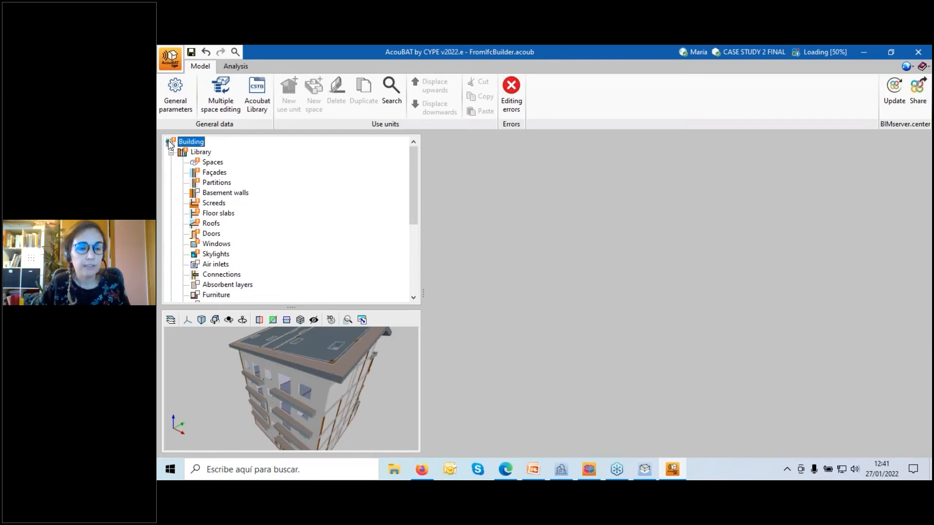
Open the Spaces library, switch to IFC Builder and check the space type assigned to Bedroom 1 P1A.
{"action": "left_click", "coordinate": [211, 162]}
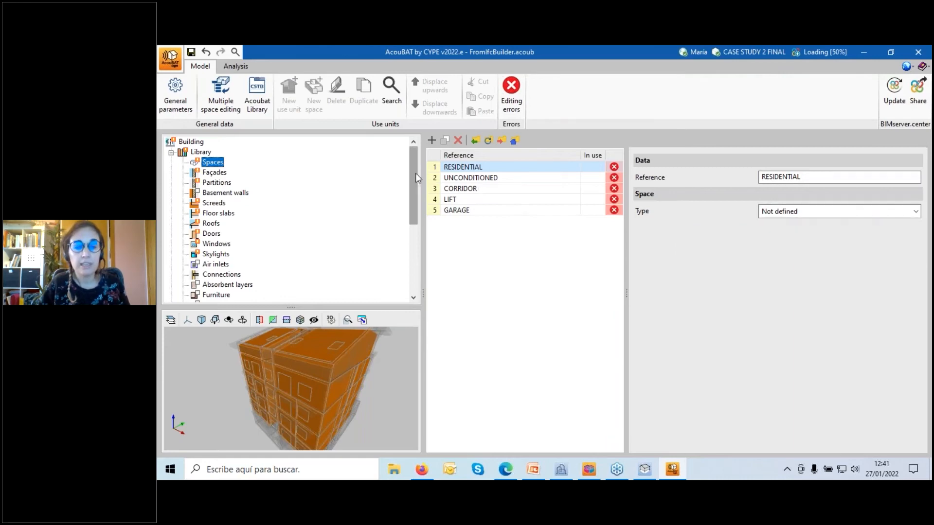
{"action": "left_click", "coordinate": [587, 470]}
{"action": "left_click", "coordinate": [544, 284]}
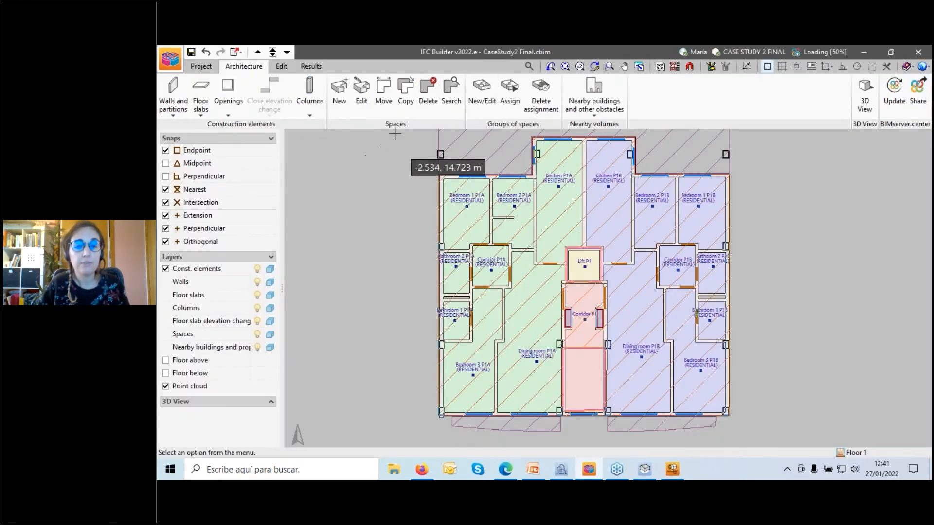
{"action": "left_click", "coordinate": [362, 97]}
{"action": "left_click", "coordinate": [466, 209]}
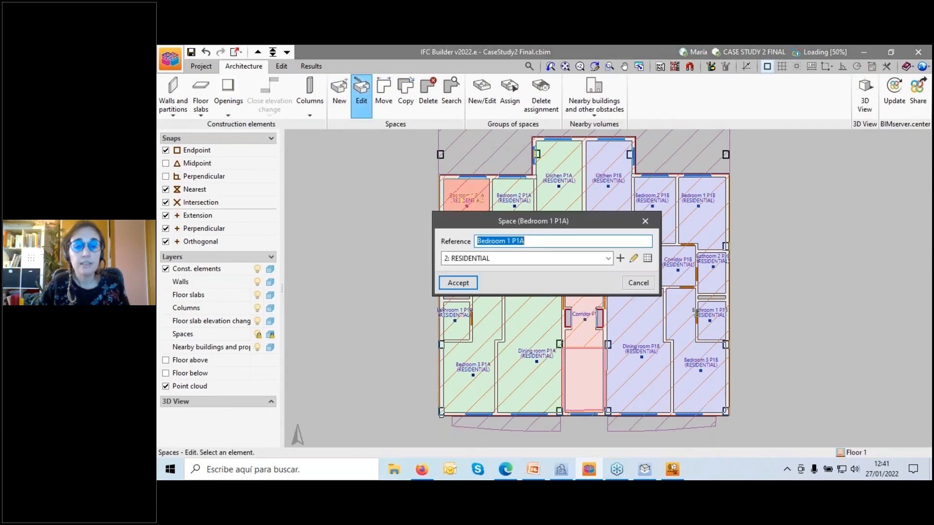
{"action": "left_click", "coordinate": [457, 282]}
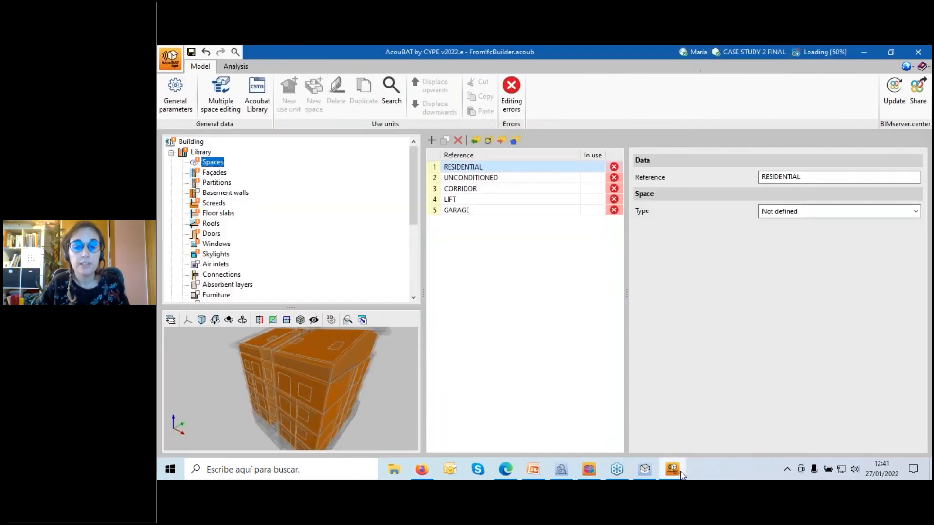
Switch back to AcouBAT, set the RESIDENTIAL space to Defined with the acoustic space type Protected, and save the project.
{"action": "left_click", "coordinate": [680, 471]}
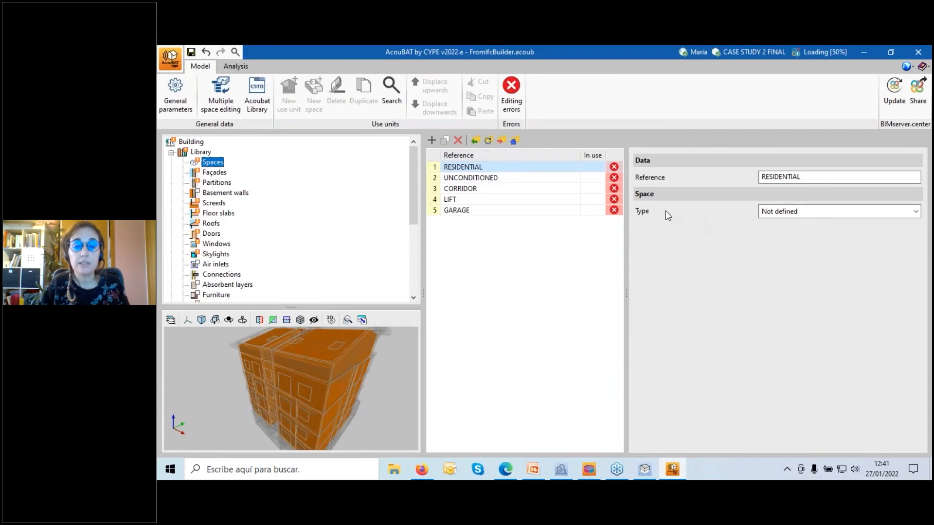
{"action": "left_click", "coordinate": [773, 213]}
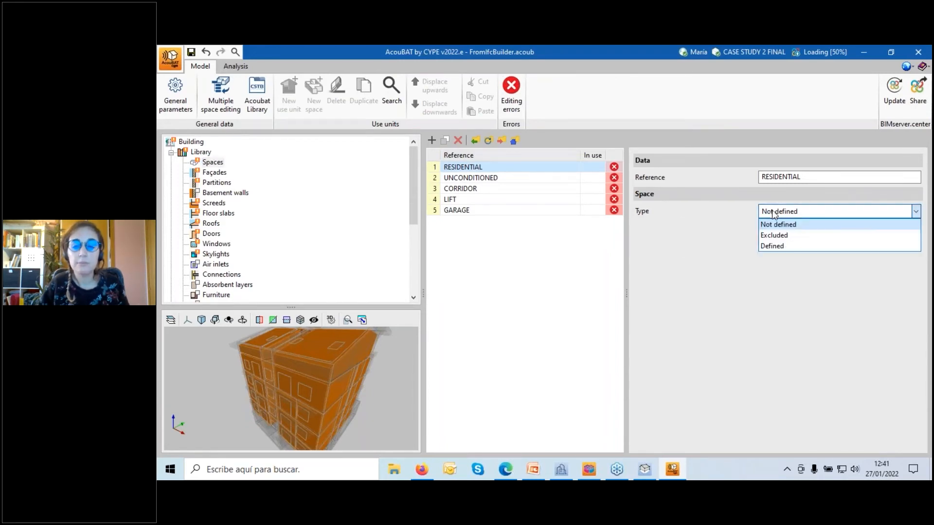
{"action": "left_click", "coordinate": [771, 246]}
{"action": "left_click", "coordinate": [768, 238]}
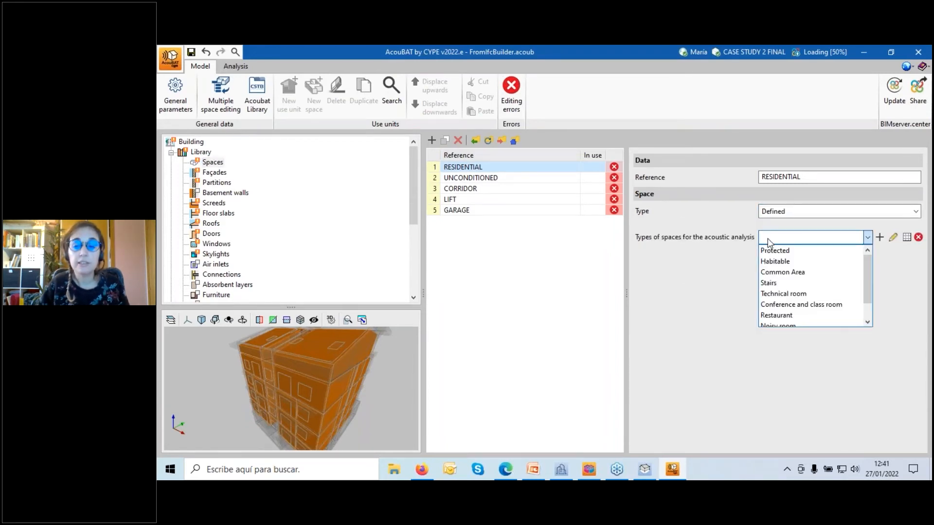
{"action": "left_click", "coordinate": [769, 251]}
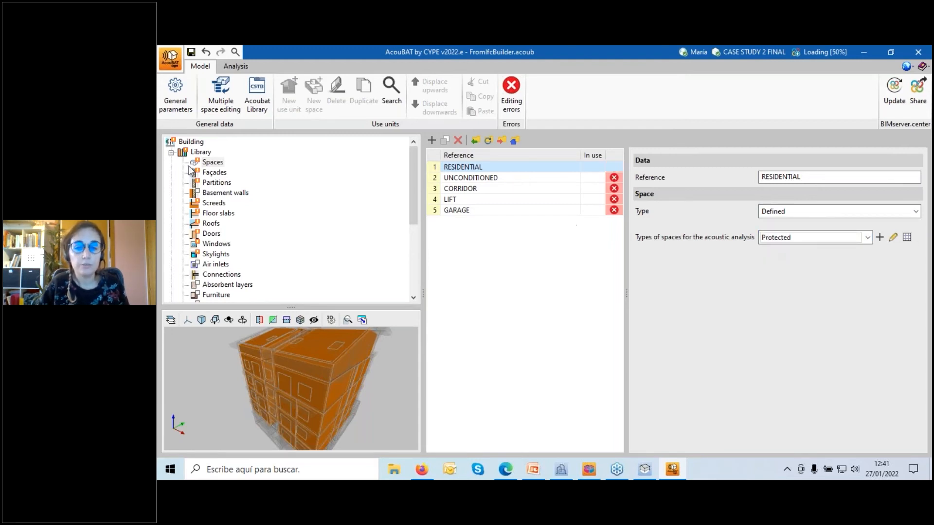
{"action": "left_click", "coordinate": [191, 52]}
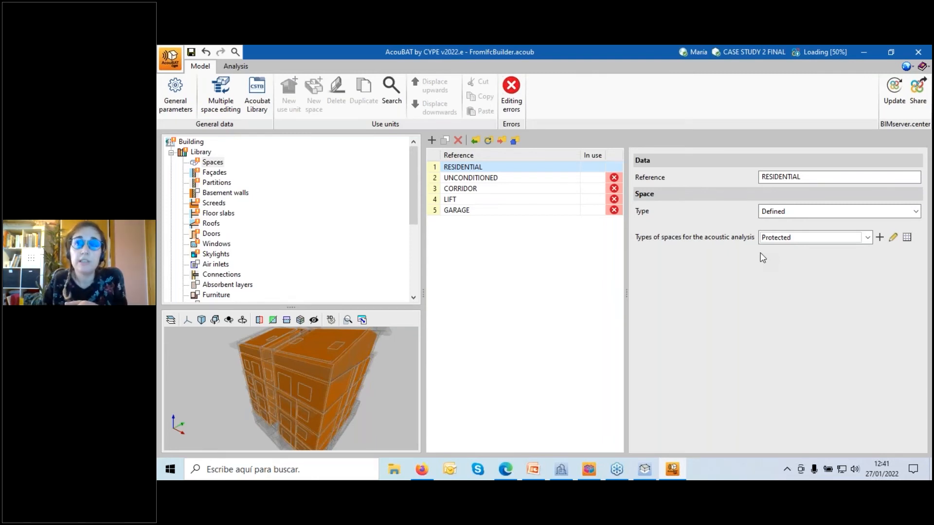
{"action": "left_click", "coordinate": [778, 238]}
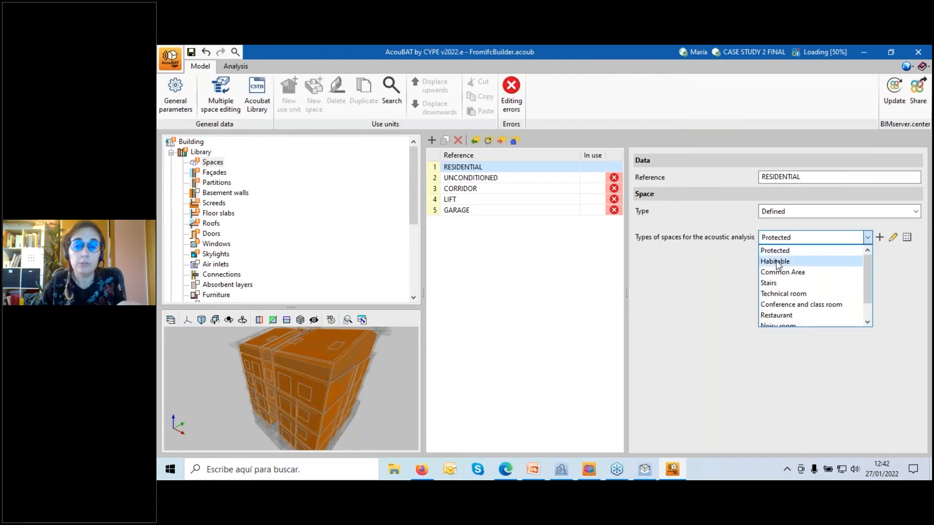
{"action": "left_click", "coordinate": [778, 250]}
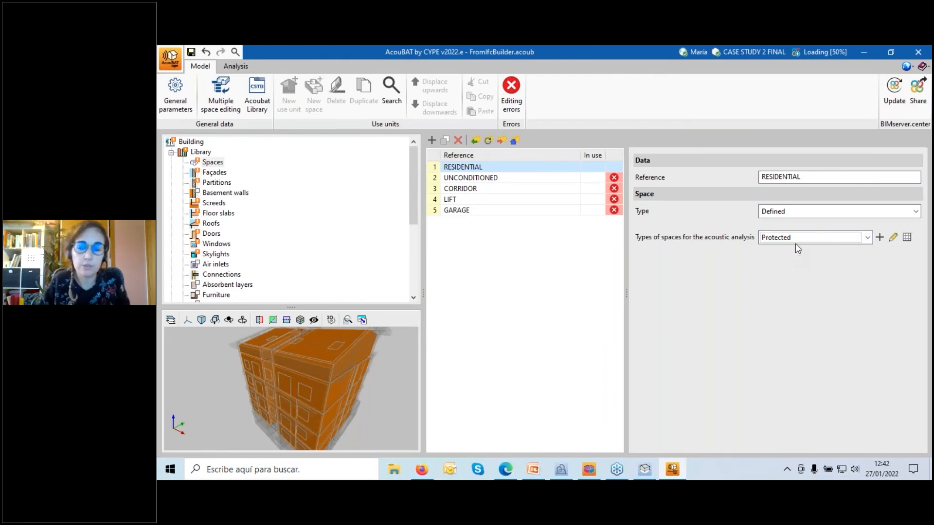
Set the UNCONDITIONED space's type to Excluded.
{"action": "left_click", "coordinate": [466, 180]}
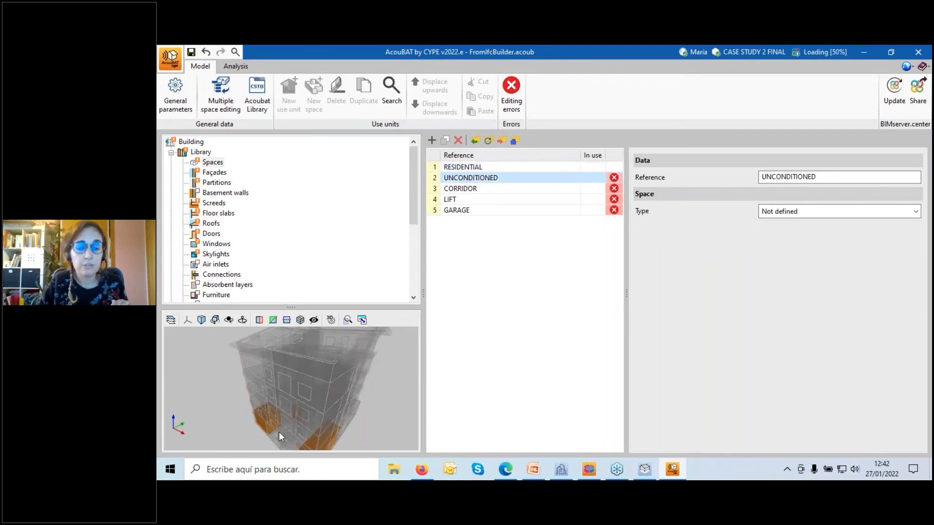
{"action": "left_click", "coordinate": [457, 169]}
{"action": "left_click", "coordinate": [452, 180]}
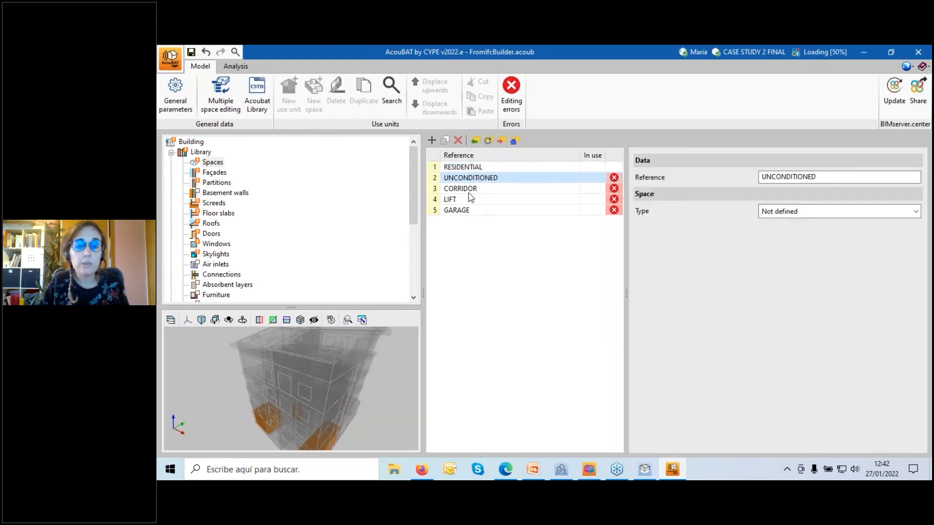
{"action": "left_click", "coordinate": [784, 211]}
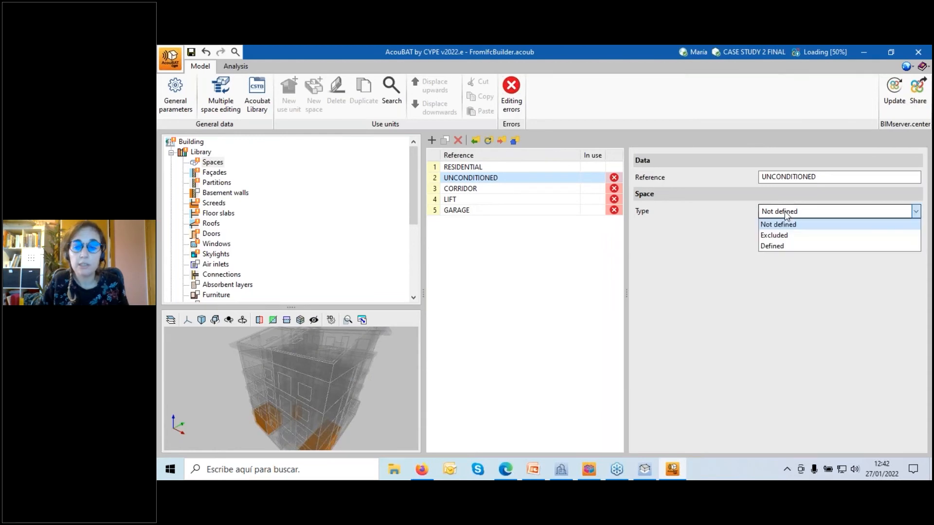
{"action": "left_click", "coordinate": [776, 236]}
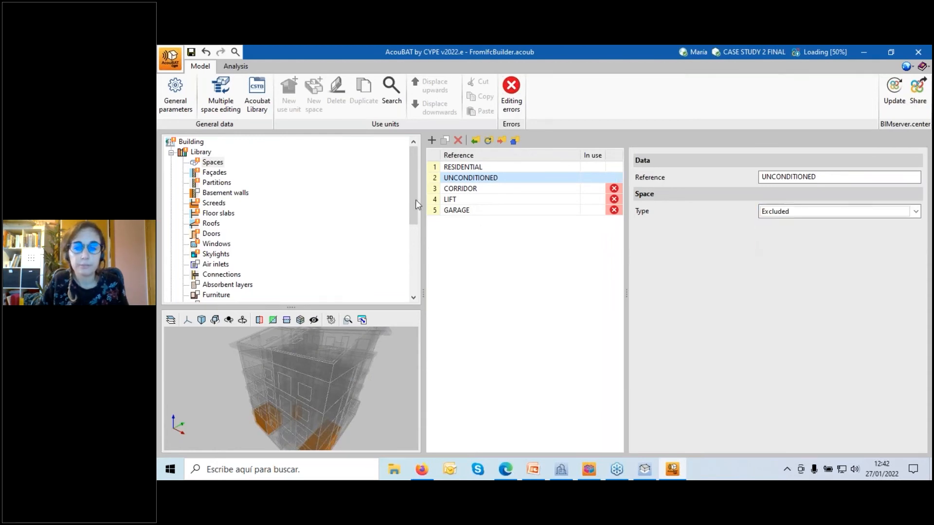
Set the CORRIDOR space to Defined with Common Area as its space type for the acoustic analysis.
{"action": "left_click", "coordinate": [466, 188]}
{"action": "left_click", "coordinate": [826, 211]}
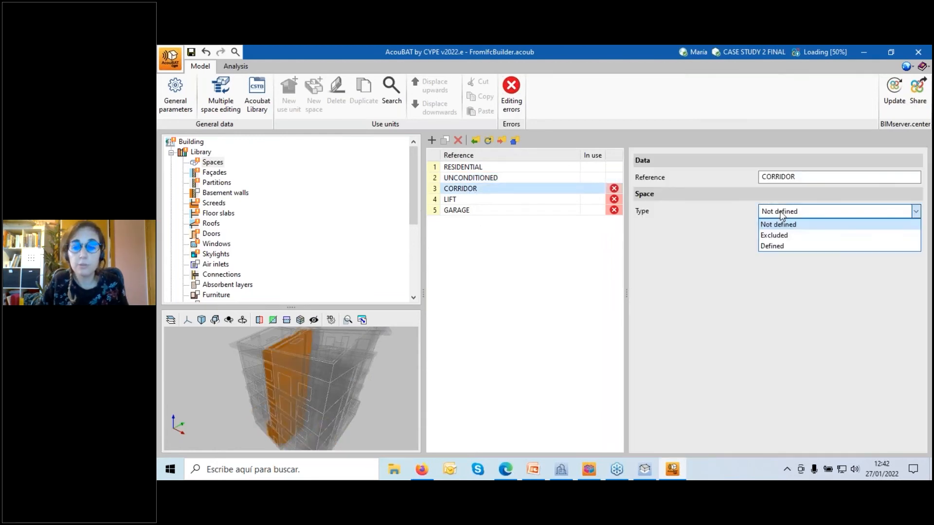
{"action": "left_click", "coordinate": [775, 244]}
{"action": "left_click", "coordinate": [771, 238]}
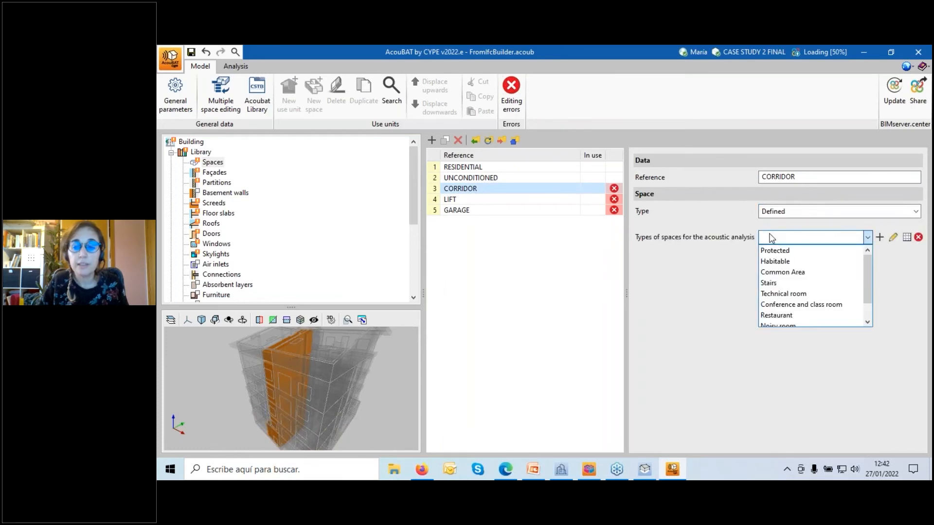
{"action": "left_click", "coordinate": [774, 272]}
Set the type of both the LIFT and GARAGE spaces to Excluded.
{"action": "left_click", "coordinate": [442, 200]}
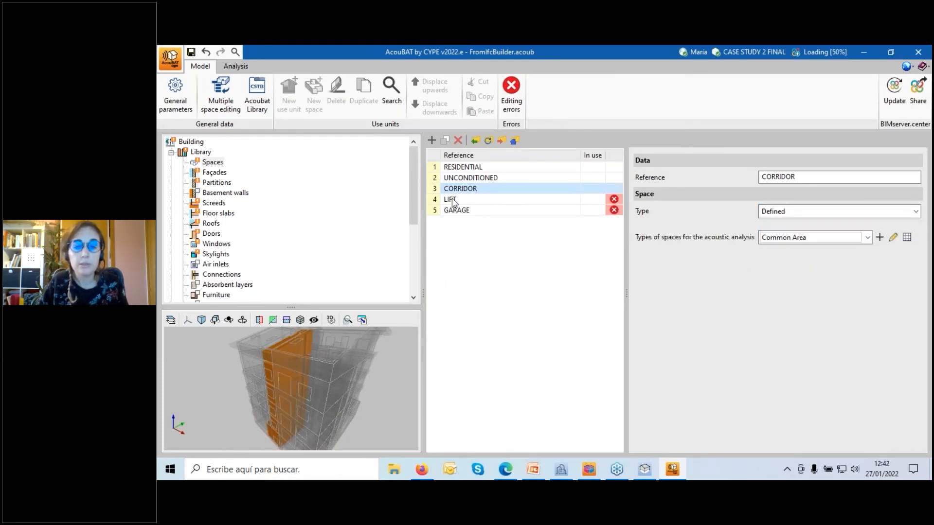
{"action": "left_click", "coordinate": [802, 211]}
{"action": "left_click", "coordinate": [773, 235]}
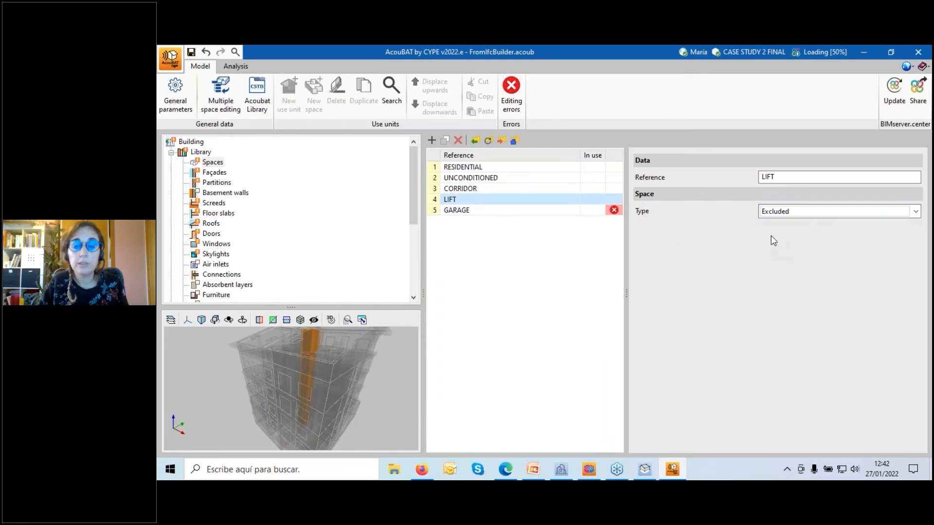
{"action": "left_click", "coordinate": [471, 210]}
{"action": "left_click", "coordinate": [773, 212]}
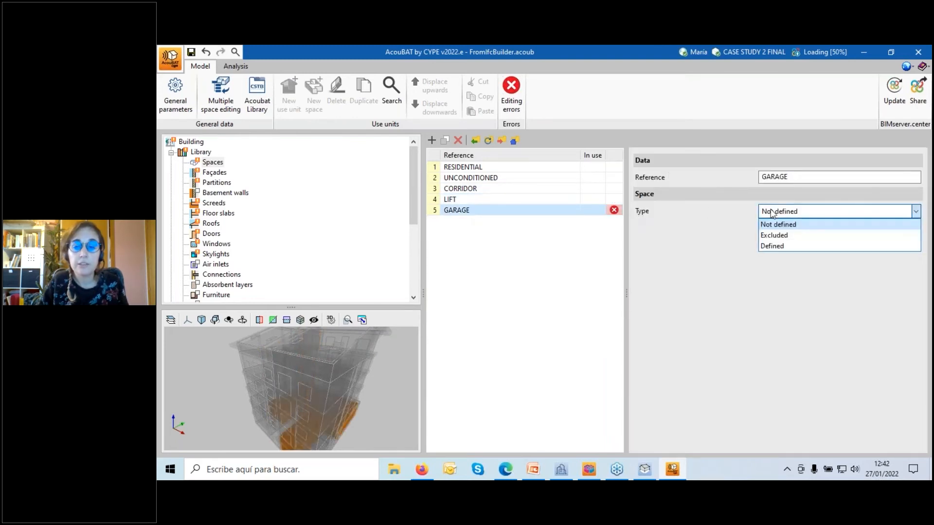
{"action": "left_click", "coordinate": [774, 235]}
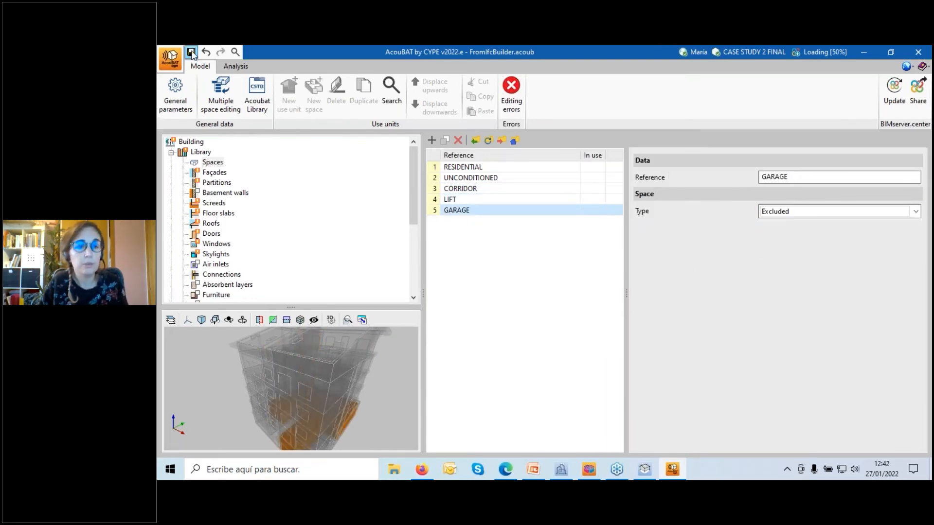
{"action": "left_click", "coordinate": [207, 165]}
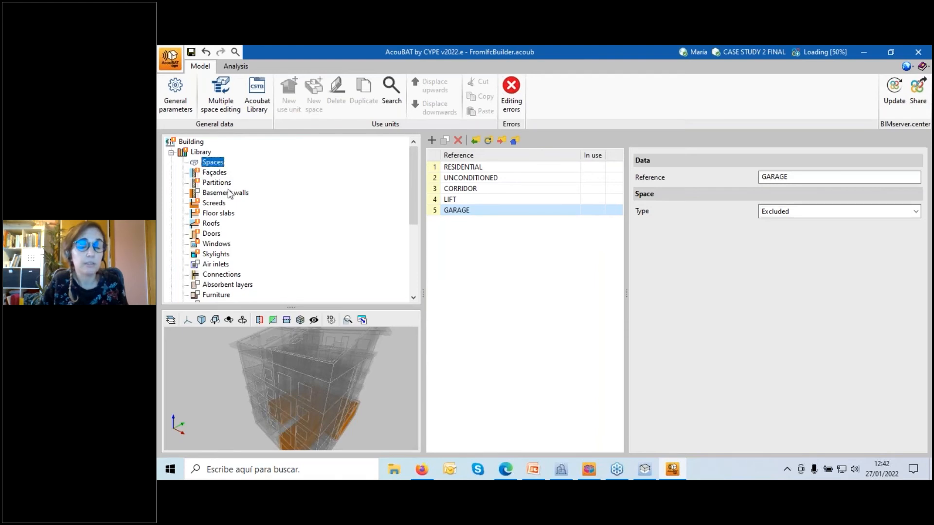
Show the Façades library elements, then open the Acoubat Library and widen its window and its product tree.
{"action": "left_click", "coordinate": [207, 173]}
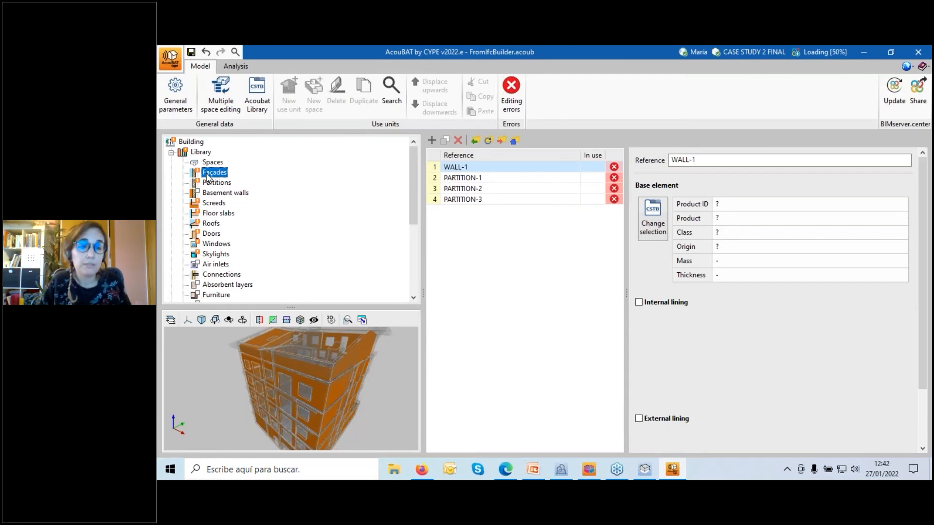
{"action": "left_click", "coordinate": [249, 98]}
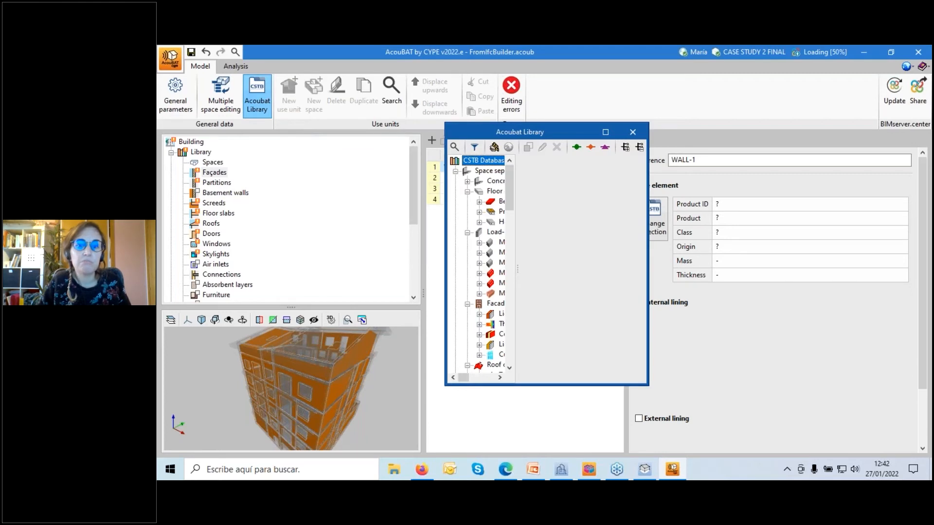
{"action": "left_click_drag", "start_coordinate": [646, 209], "coordinate": [797, 214]}
{"action": "left_click_drag", "start_coordinate": [569, 204], "coordinate": [632, 205]}
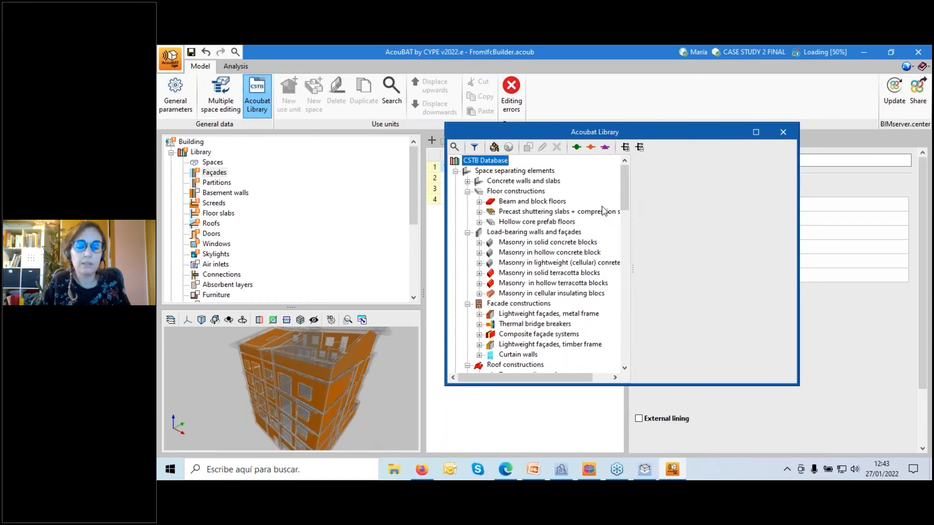
{"action": "left_click_drag", "start_coordinate": [625, 194], "coordinate": [644, 195]}
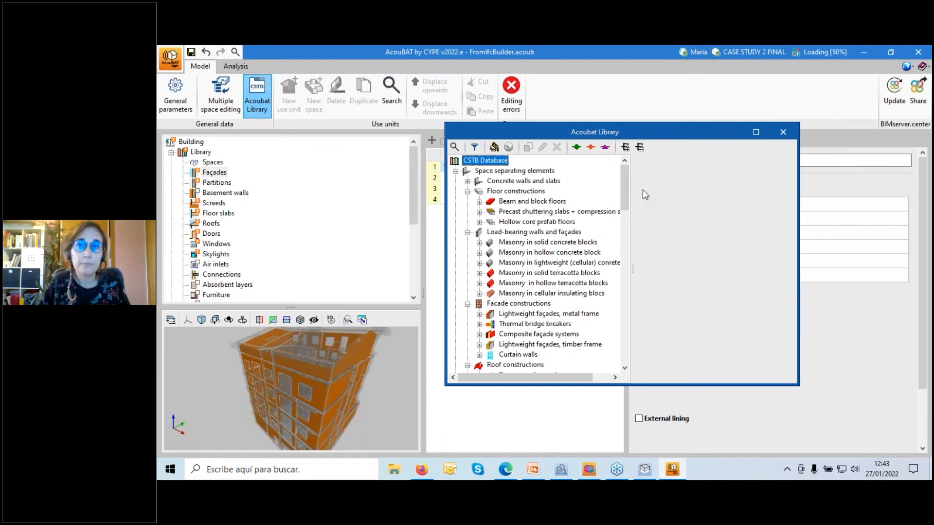
Browse the generic products for masonry in solid concrete blocks and view the 150 mm lightweight aggregate block plastered on one side.
{"action": "left_click", "coordinate": [539, 233]}
{"action": "left_click", "coordinate": [514, 242]}
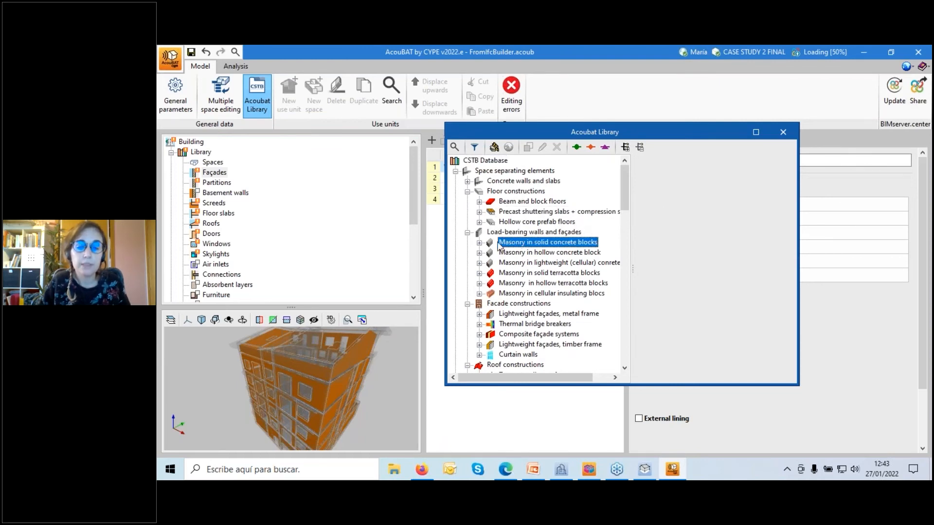
{"action": "left_click", "coordinate": [479, 243]}
{"action": "left_click", "coordinate": [523, 253]}
{"action": "left_click", "coordinate": [491, 253]}
{"action": "left_click", "coordinate": [526, 262]}
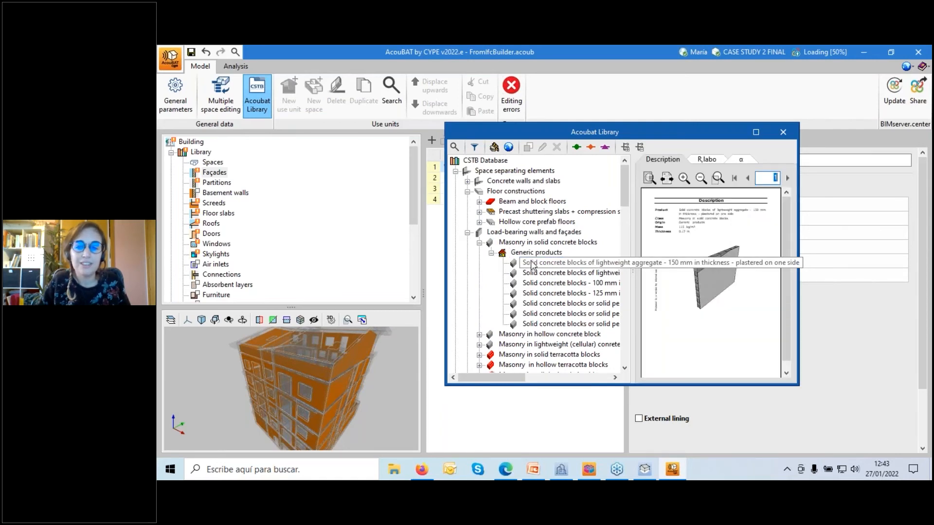
Review the block's sound reduction index and absorption coefficient sheets, and compare the 200 mm lightweight aggregate and 125 mm solid concrete blocks.
{"action": "left_click", "coordinate": [707, 161]}
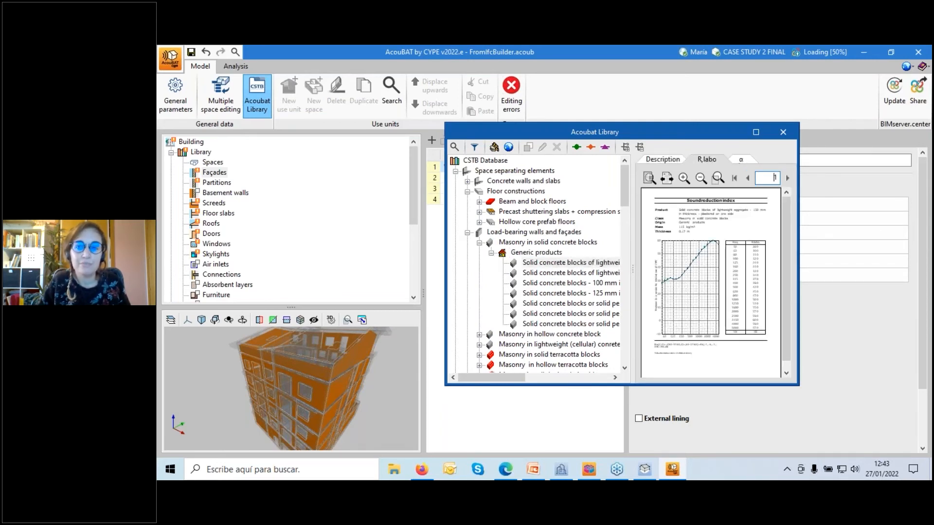
{"action": "left_click", "coordinate": [755, 131]}
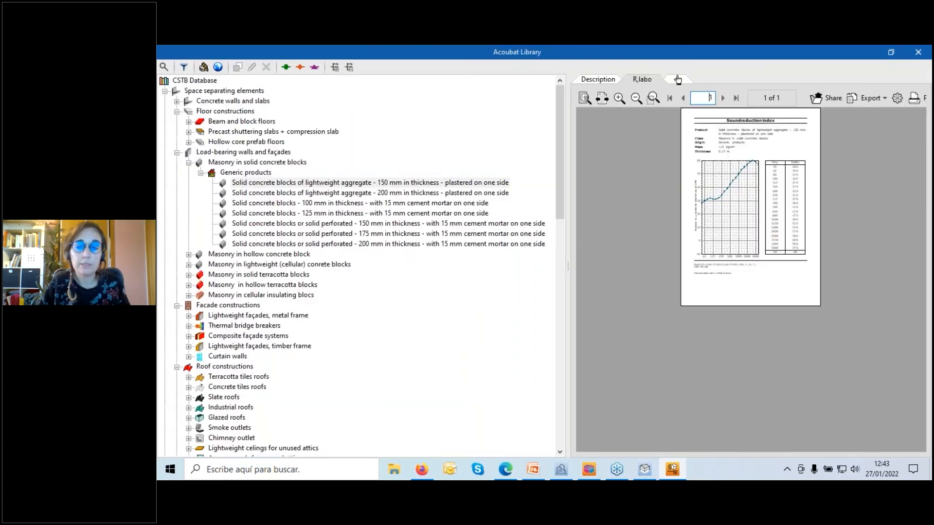
{"action": "left_click", "coordinate": [676, 79]}
{"action": "left_click", "coordinate": [252, 194]}
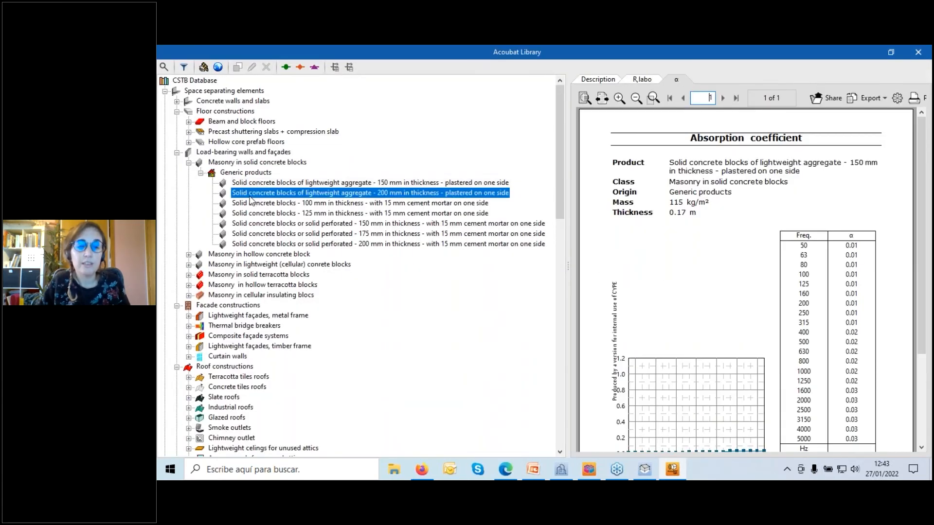
{"action": "left_click", "coordinate": [243, 214]}
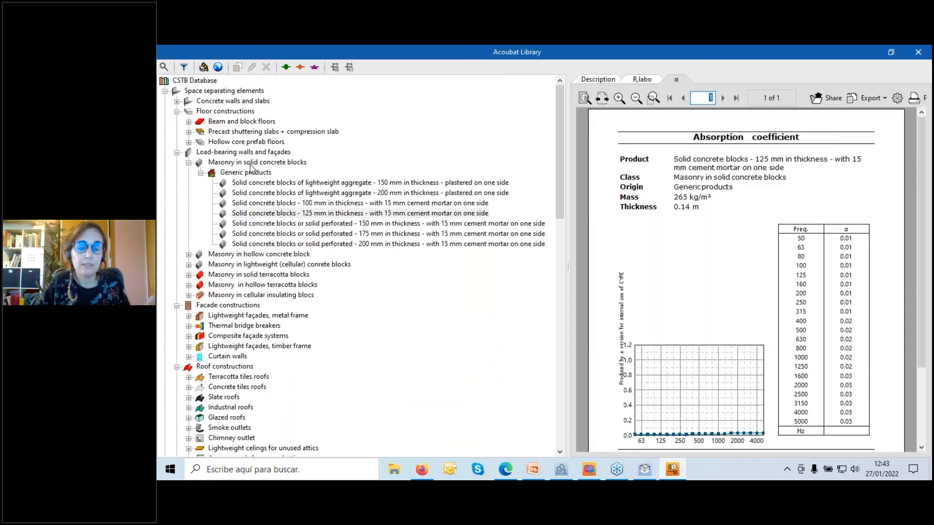
{"action": "left_click", "coordinate": [890, 52]}
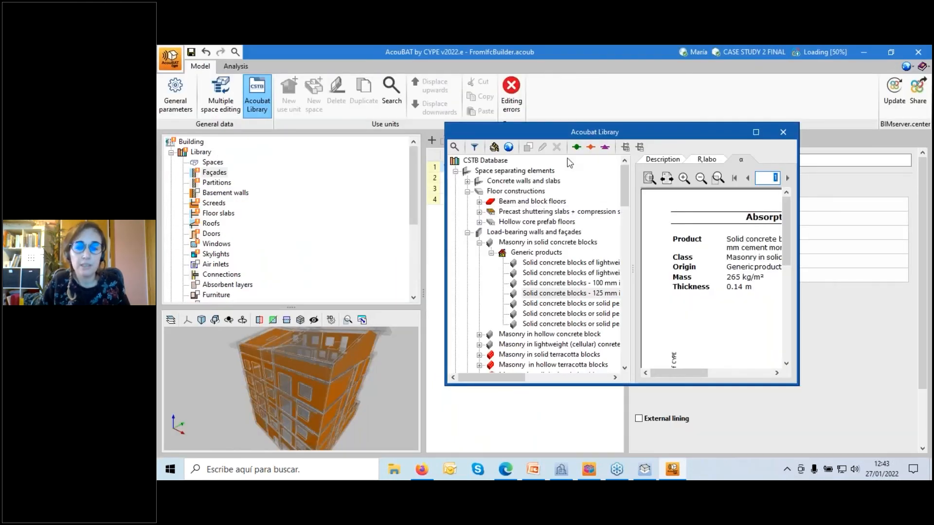
Look through the generic beam and block floor products, collapse their list and close the Acoubat Library.
{"action": "left_click", "coordinate": [479, 201]}
{"action": "left_click", "coordinate": [498, 204]}
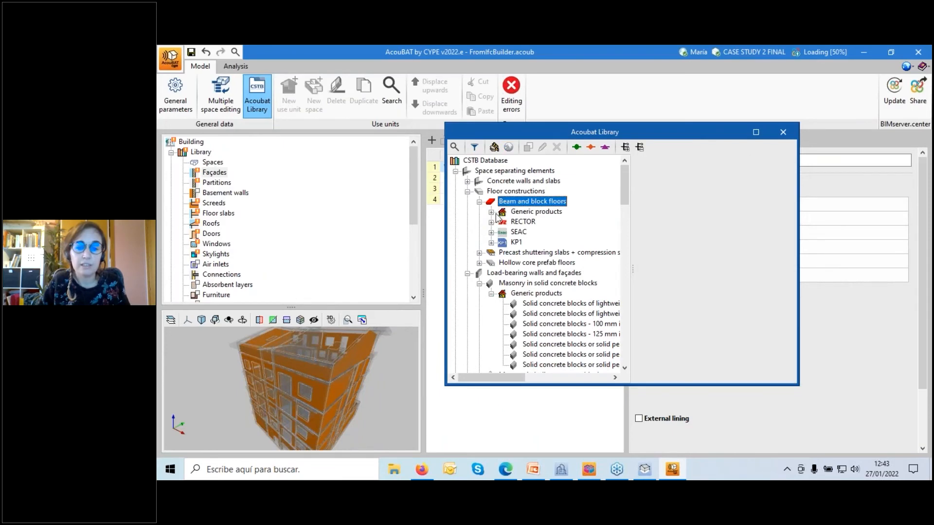
{"action": "left_click", "coordinate": [491, 212]}
{"action": "left_click", "coordinate": [537, 214]}
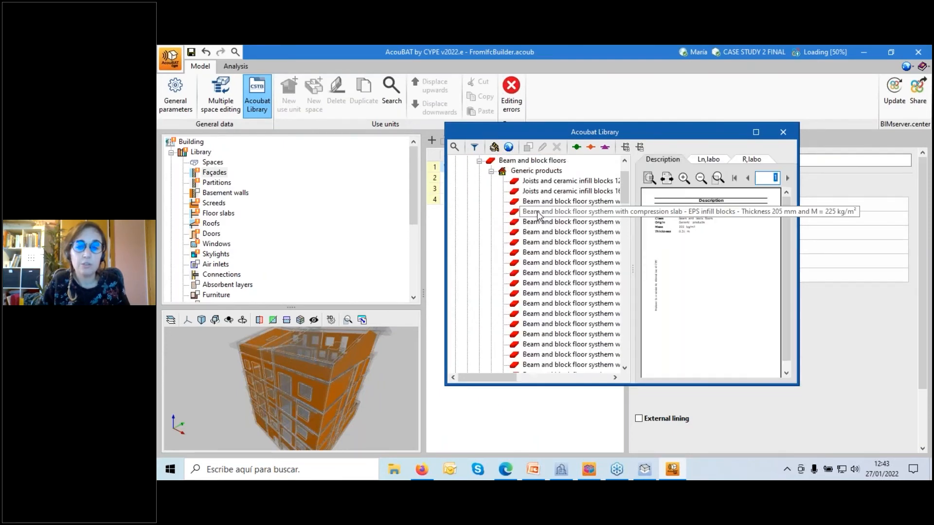
{"action": "double_click", "coordinate": [501, 173]}
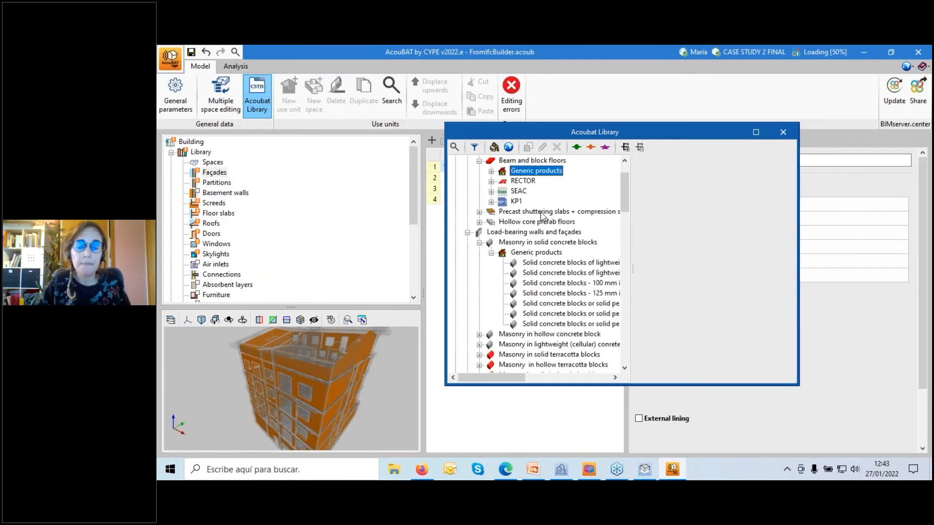
{"action": "scroll", "coordinate": [540, 214], "scroll_direction": "up", "scroll_amount": 2}
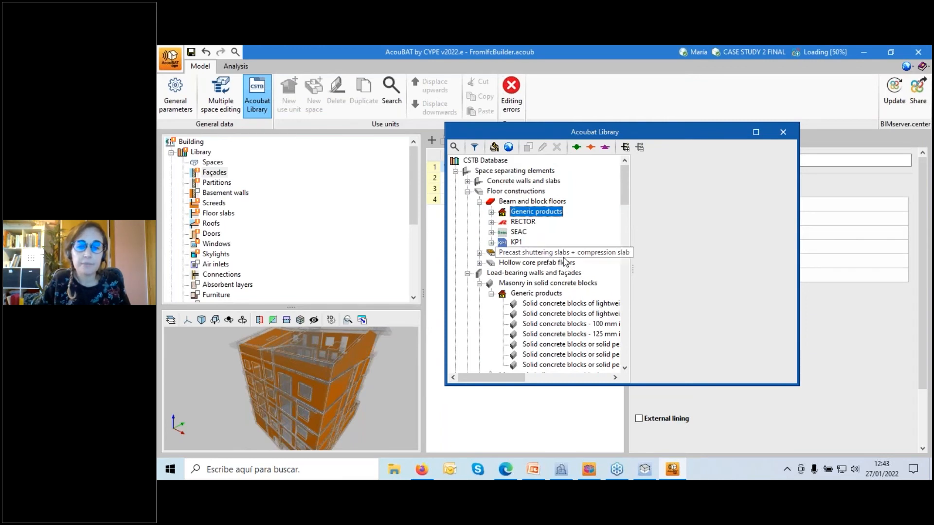
{"action": "left_click", "coordinate": [782, 132]}
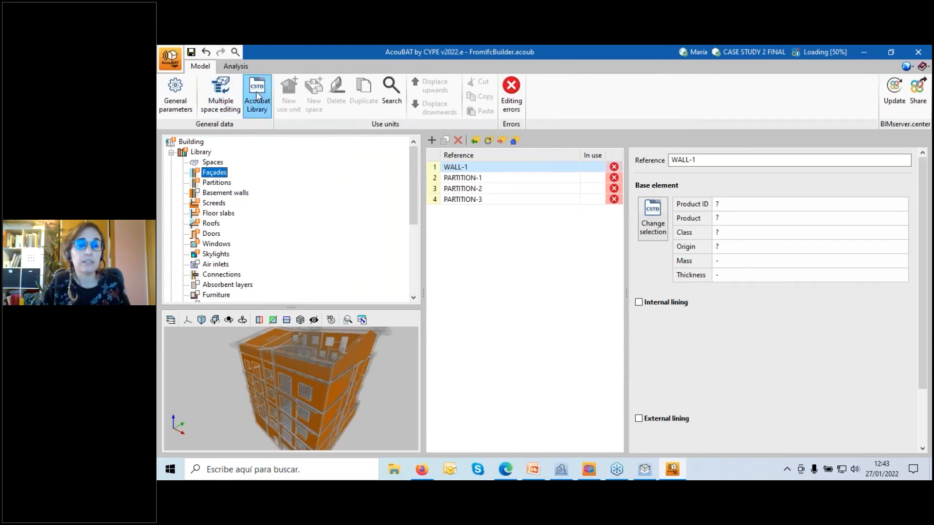
Reopen the Acoubat Library at full size and list the XELLA products for masonry in lightweight (cellular) concrete blocks.
{"action": "left_click", "coordinate": [258, 103]}
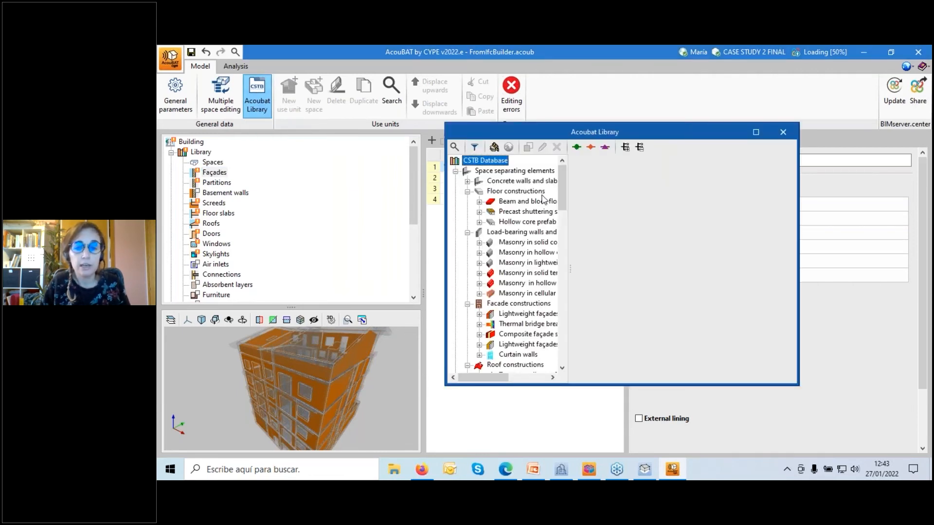
{"action": "left_click_drag", "start_coordinate": [569, 196], "coordinate": [618, 189]}
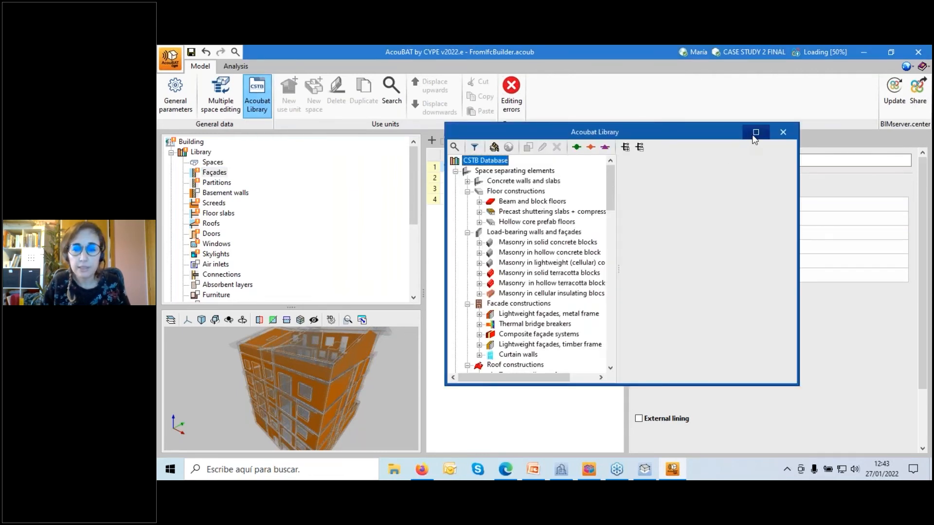
{"action": "left_click", "coordinate": [755, 132]}
{"action": "left_click", "coordinate": [189, 184]}
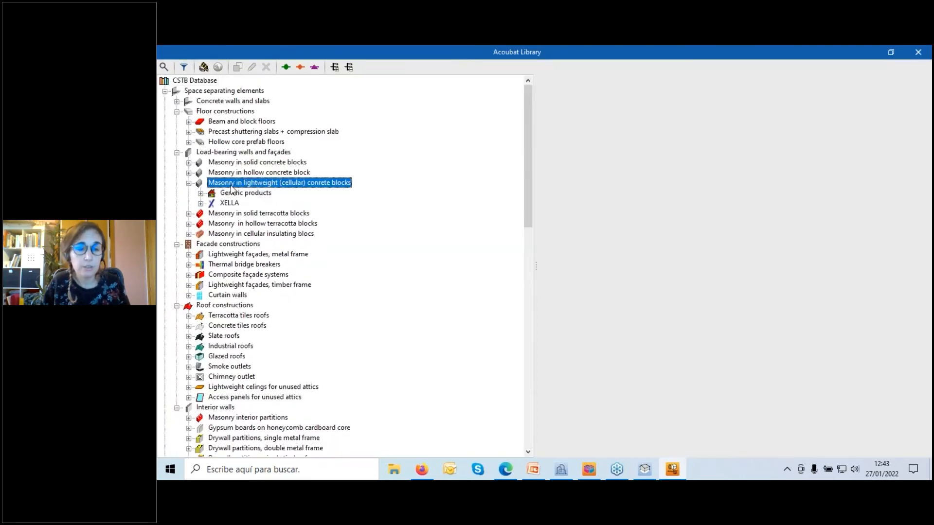
{"action": "left_click", "coordinate": [230, 194]}
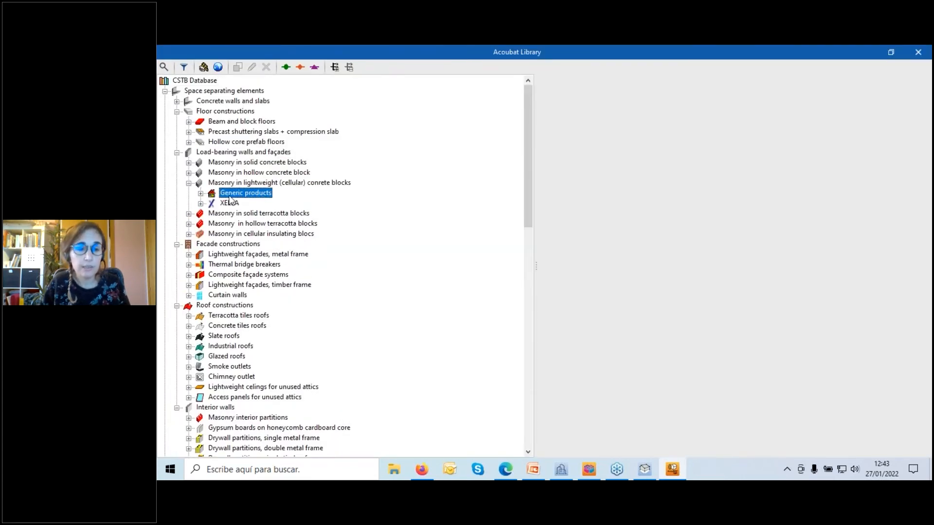
{"action": "left_click", "coordinate": [201, 204]}
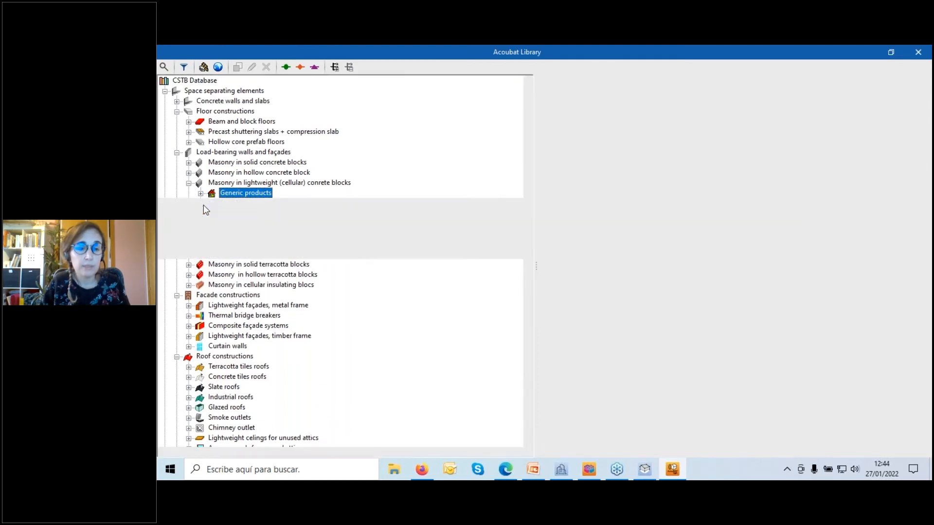
Browse the REVERBLOC composite façade systems and the generic masonry interior partitions in the product tree.
{"action": "scroll", "coordinate": [246, 274], "scroll_direction": "down", "scroll_amount": 2}
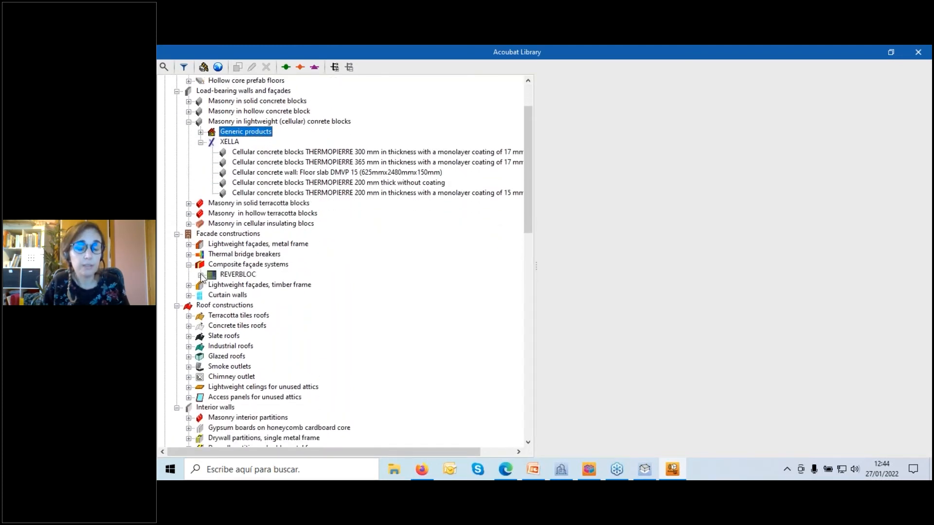
{"action": "left_click", "coordinate": [200, 274]}
{"action": "left_click", "coordinate": [201, 142]}
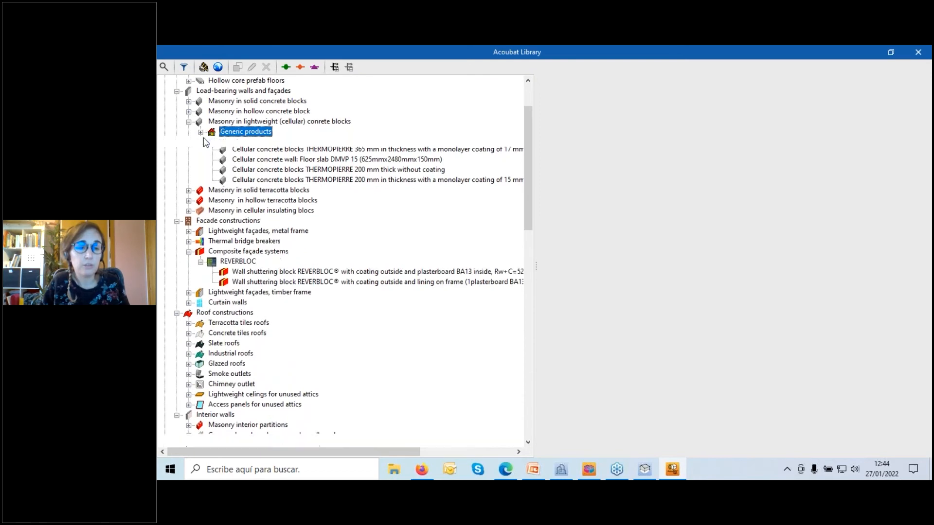
{"action": "scroll", "coordinate": [217, 292], "scroll_direction": "down", "scroll_amount": 3}
{"action": "scroll", "coordinate": [216, 337], "scroll_direction": "down", "scroll_amount": 2}
{"action": "left_click", "coordinate": [189, 234]}
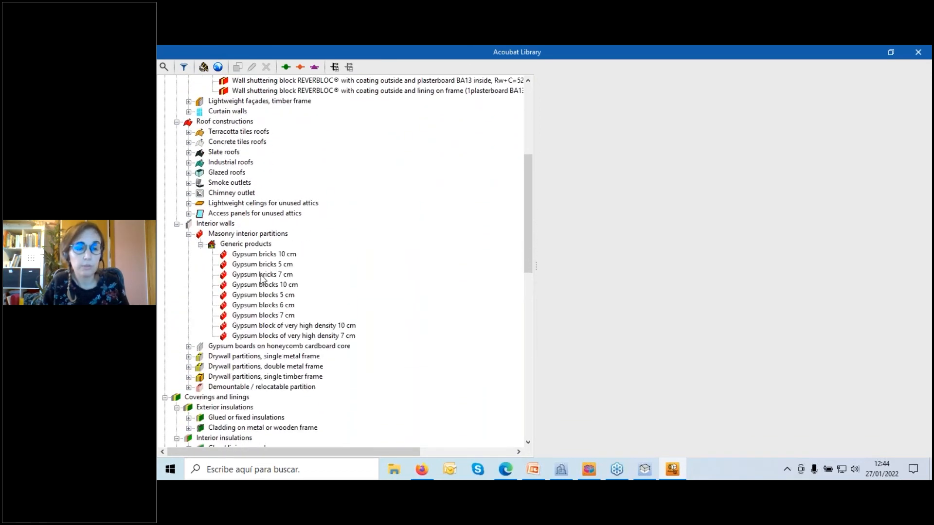
{"action": "scroll", "coordinate": [261, 278], "scroll_direction": "up", "scroll_amount": 6}
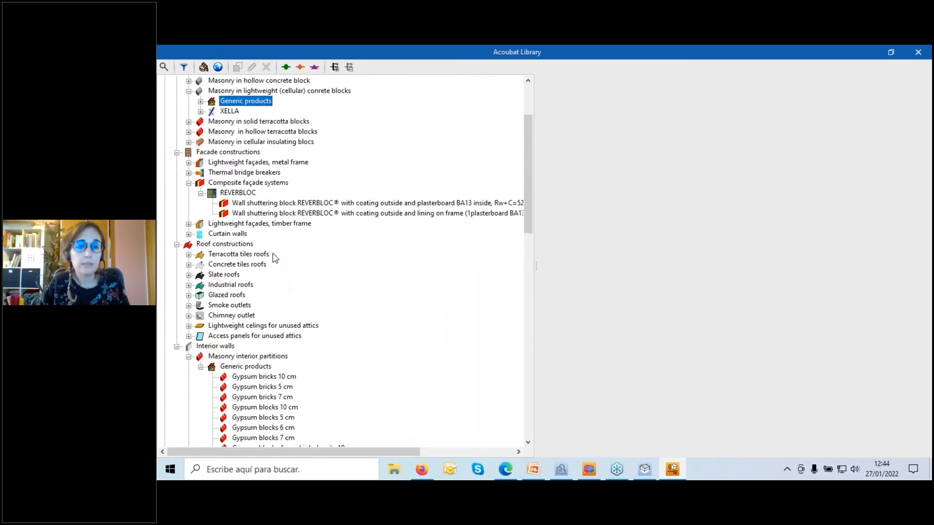
Search the library for "seal" and open the description of the LOGI'LINE 39BBE door and frame unit with seal threshold.
{"action": "left_click", "coordinate": [164, 68]}
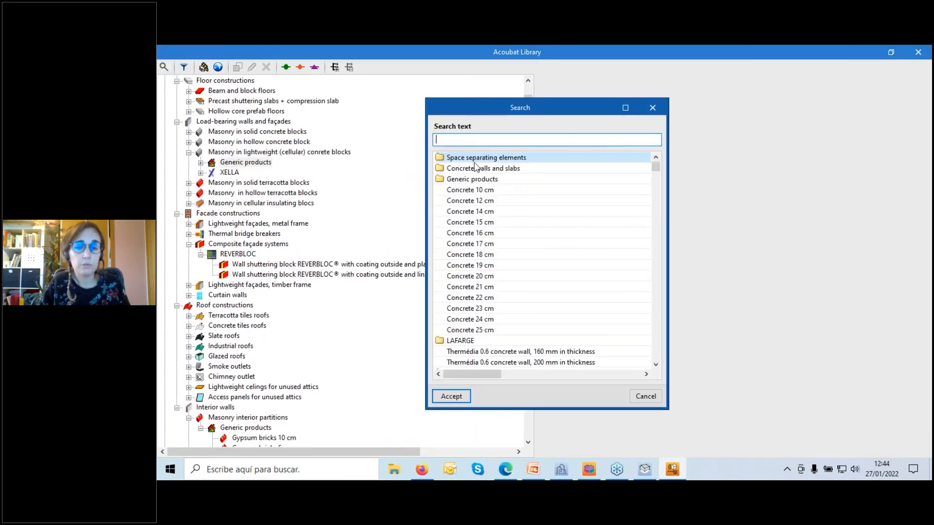
{"action": "type", "text": "w"}
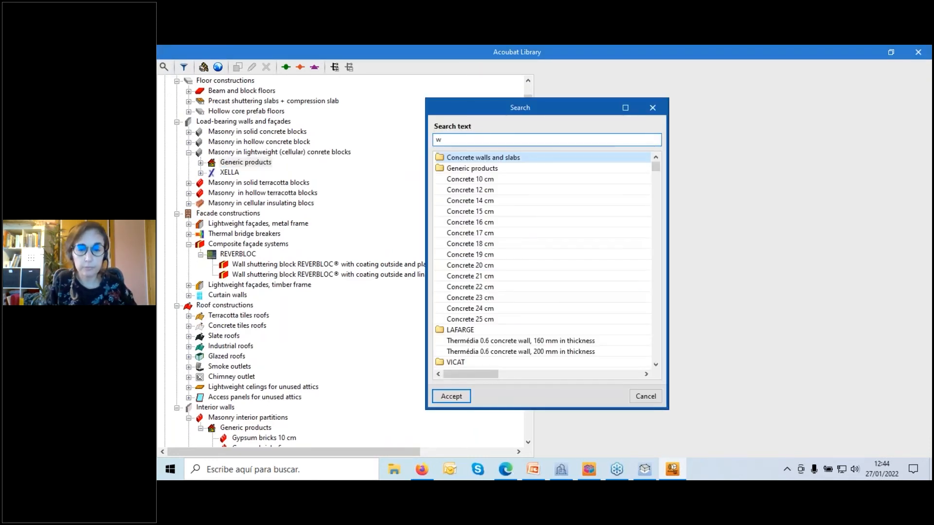
{"action": "key", "text": "BackSpace"}
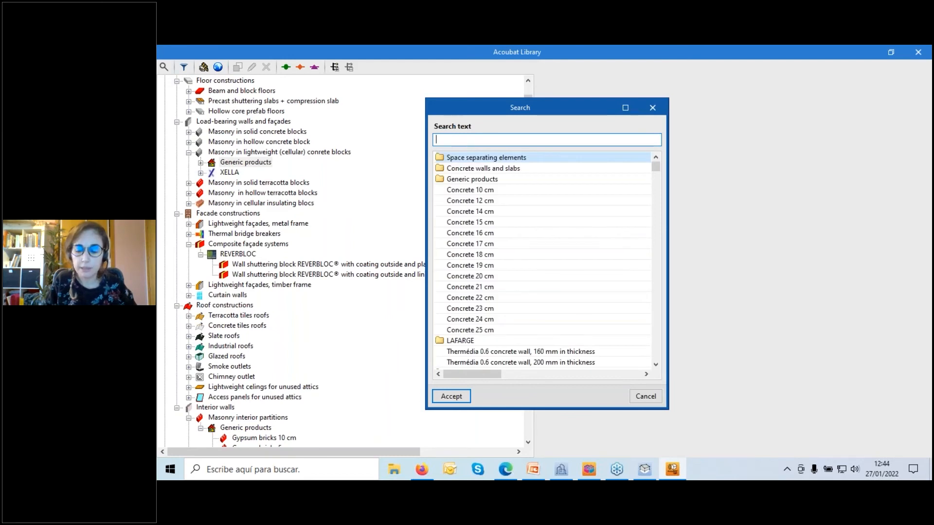
{"action": "type", "text": "seal"}
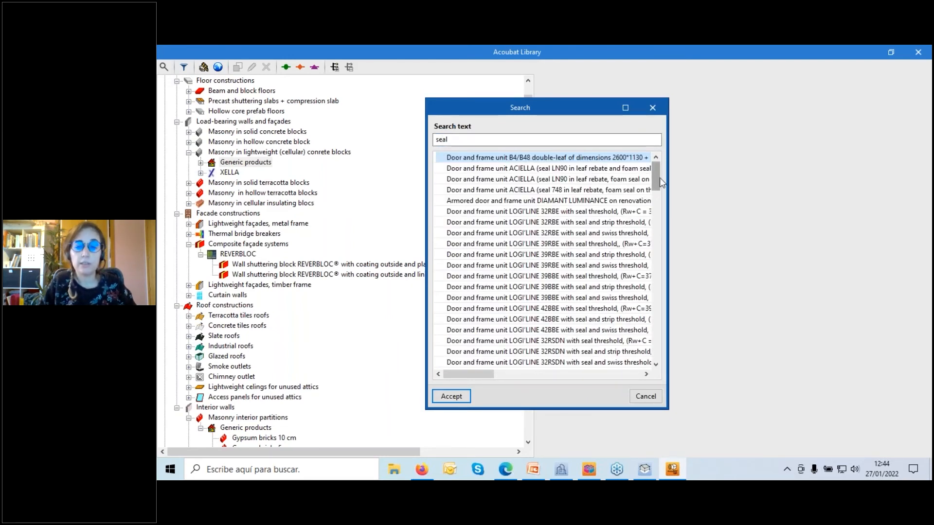
{"action": "left_click", "coordinate": [502, 276]}
{"action": "double_click", "coordinate": [502, 276]}
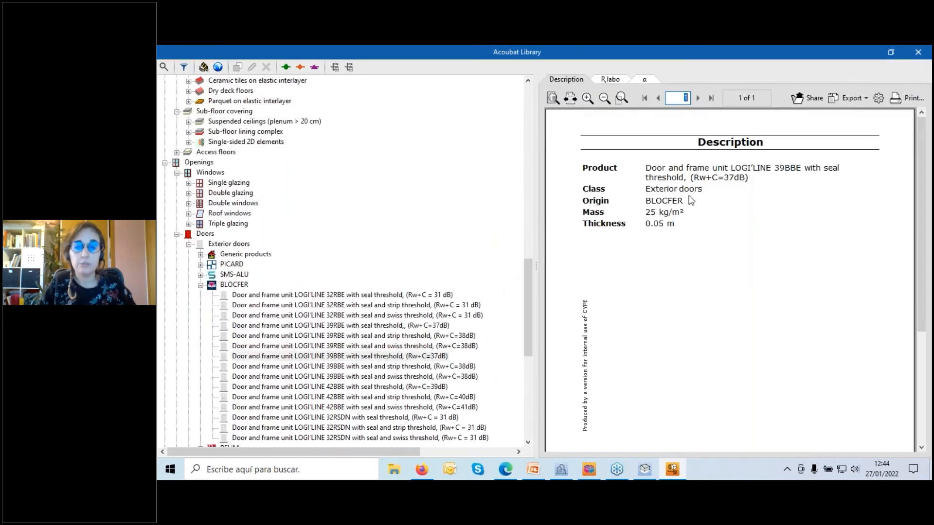
View the descriptions of other BLOCFER exterior doors, ending with the LOGI'LINE 42BBE door and frame unit with seal threshold.
{"action": "left_click", "coordinate": [299, 316]}
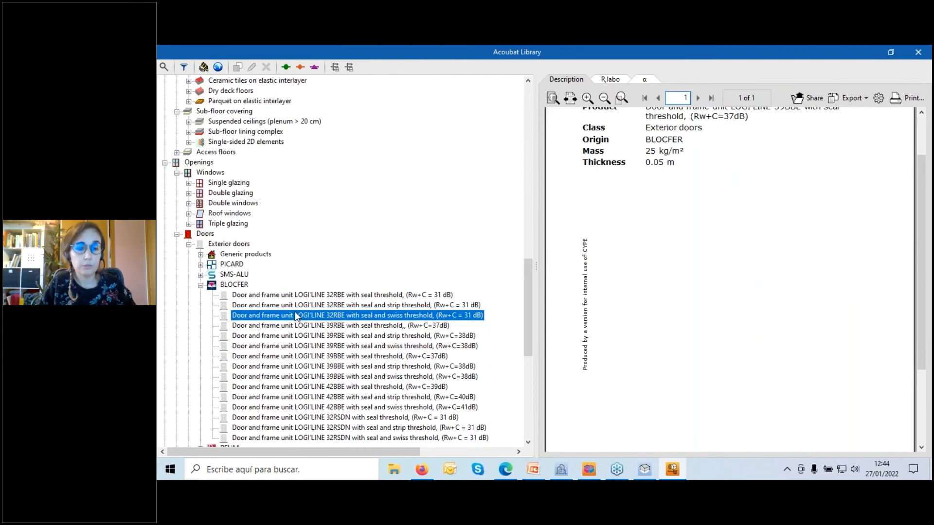
{"action": "scroll", "coordinate": [299, 321], "scroll_direction": "down", "scroll_amount": 3}
{"action": "left_click", "coordinate": [300, 295]}
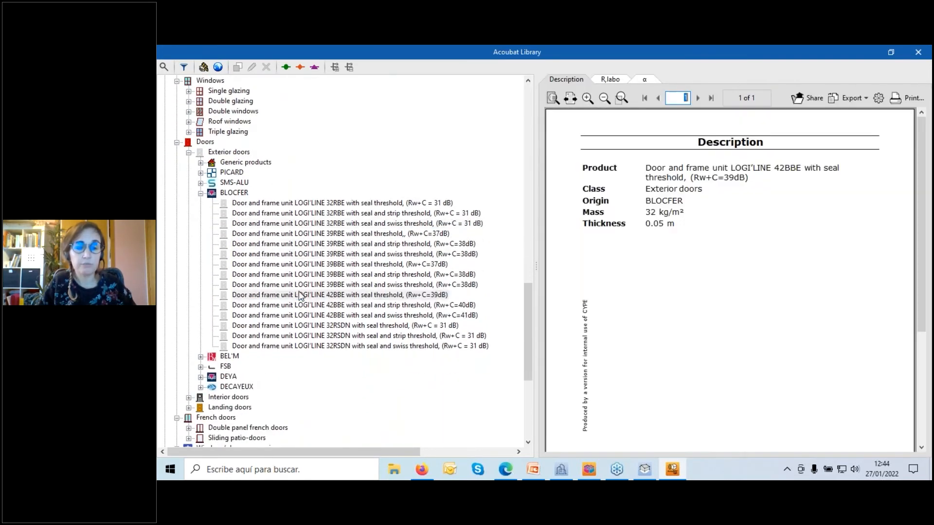
{"action": "scroll", "coordinate": [300, 296], "scroll_direction": "up", "scroll_amount": 2}
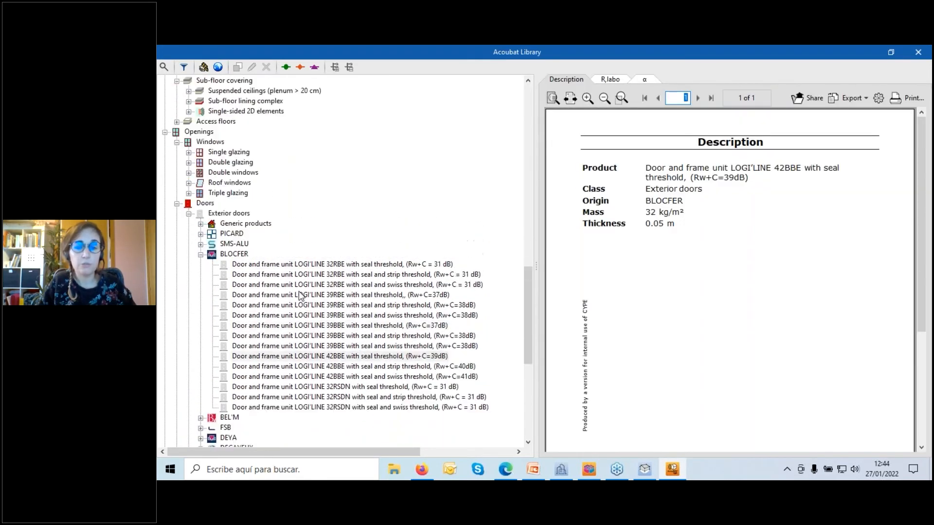
{"action": "left_click", "coordinate": [184, 67]}
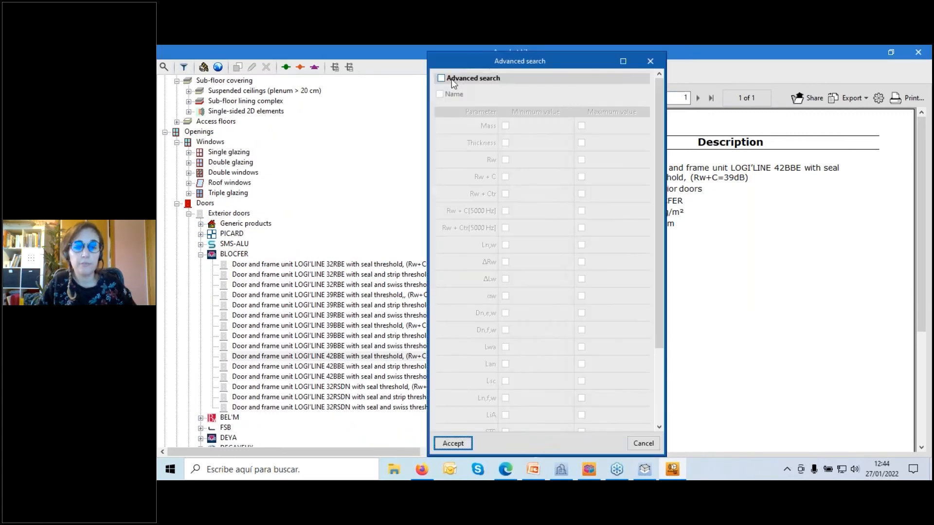
{"action": "left_click", "coordinate": [656, 66]}
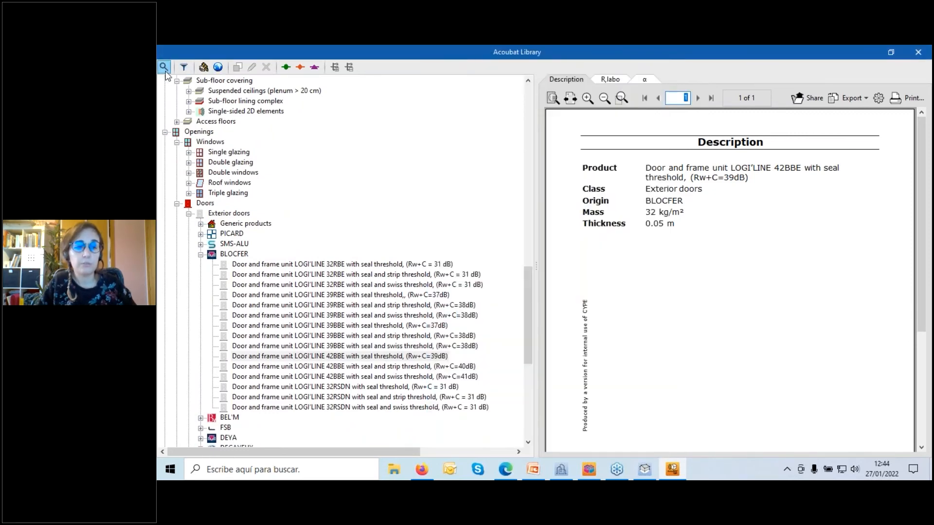
{"action": "left_click", "coordinate": [164, 67]}
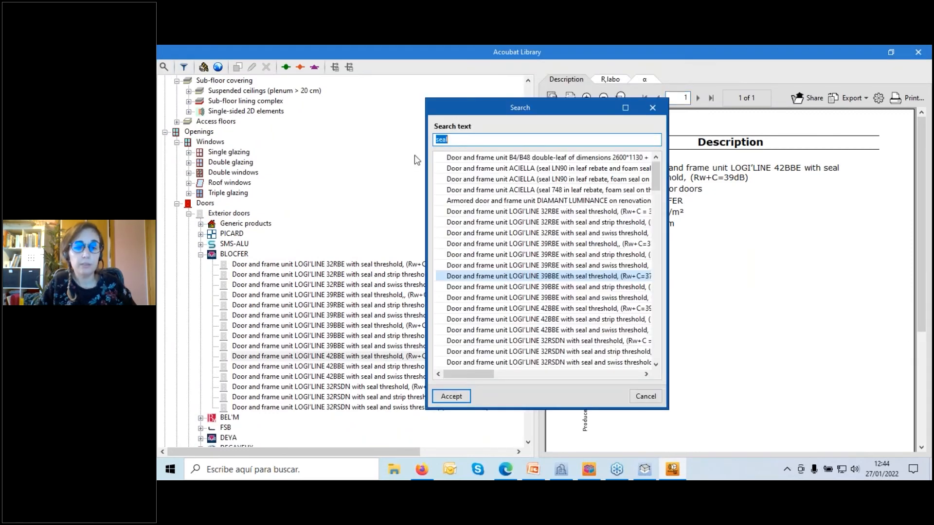
{"action": "left_click", "coordinate": [652, 108]}
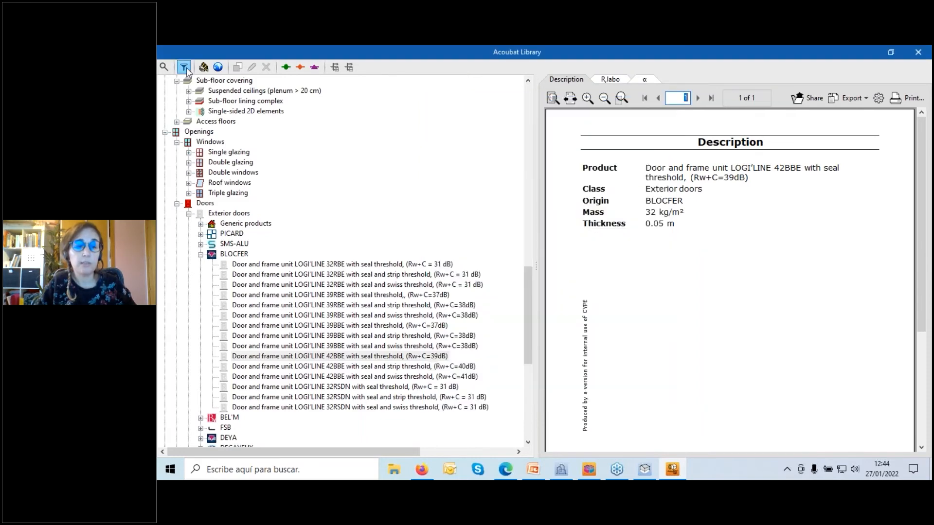
Try out the advanced search by enabling minimum and maximum Ln,w limits, keep only the maximum, and close it without applying.
{"action": "left_click", "coordinate": [184, 68]}
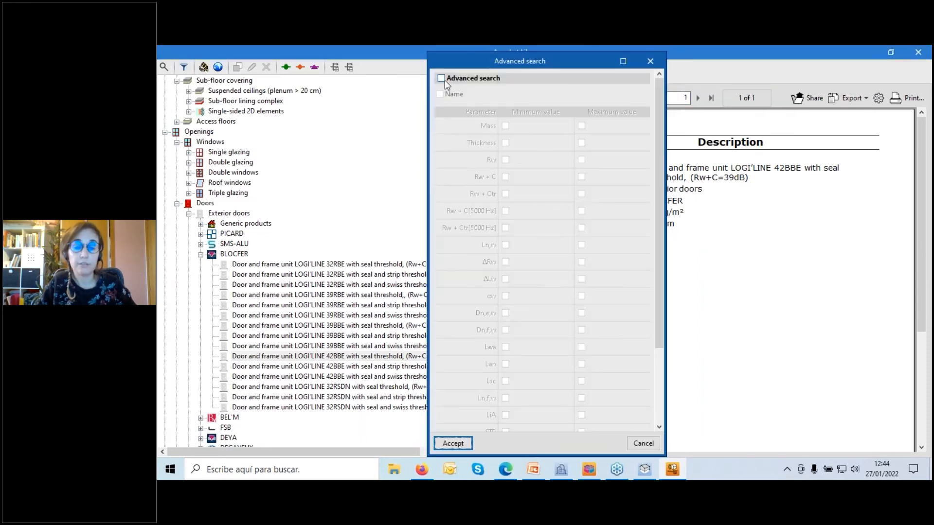
{"action": "left_click", "coordinate": [444, 80]}
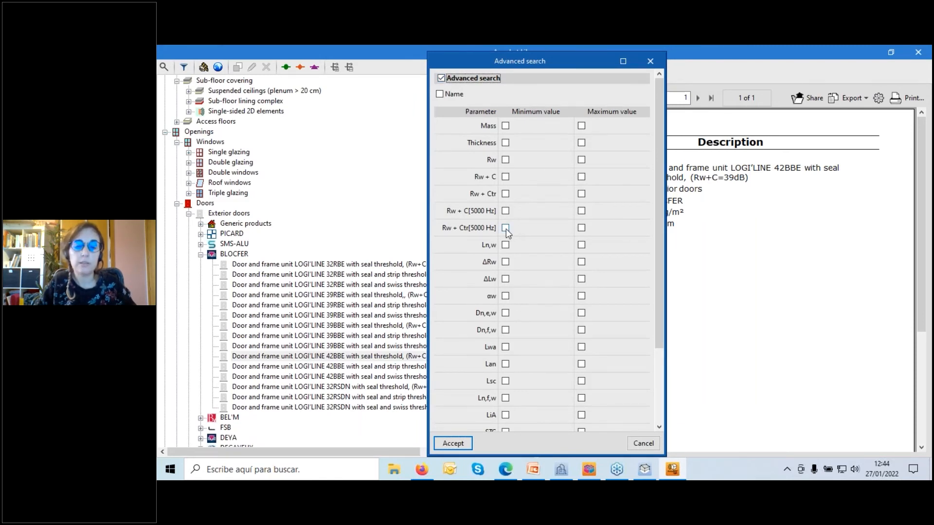
{"action": "left_click", "coordinate": [507, 245]}
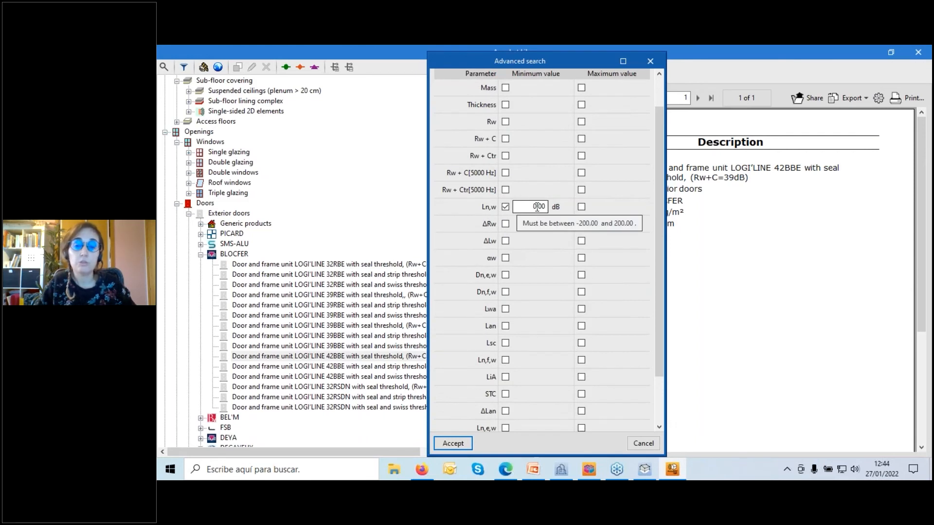
{"action": "left_click", "coordinate": [581, 208]}
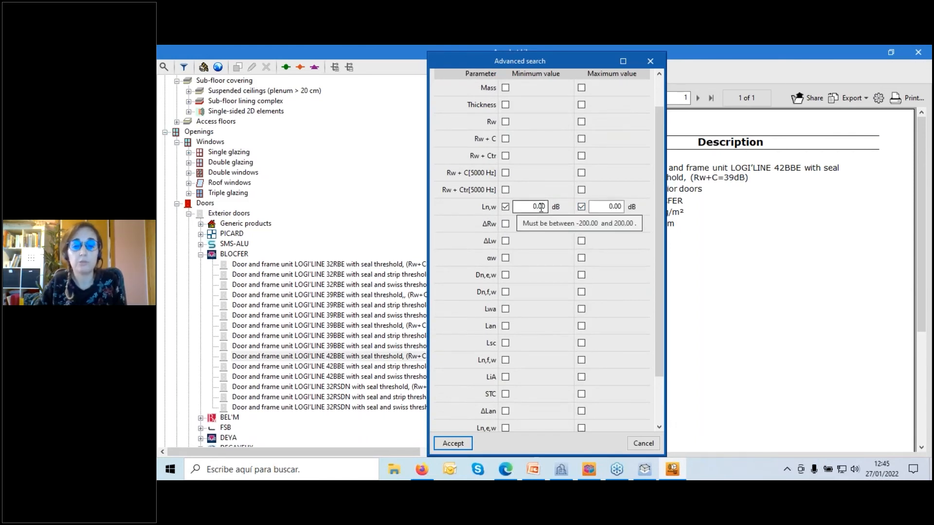
{"action": "left_click", "coordinate": [505, 206]}
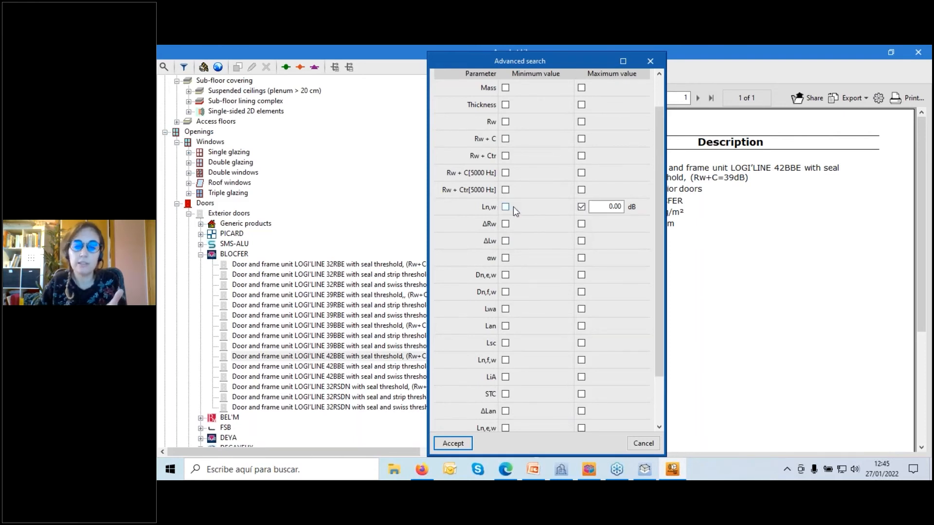
{"action": "left_click", "coordinate": [650, 61]}
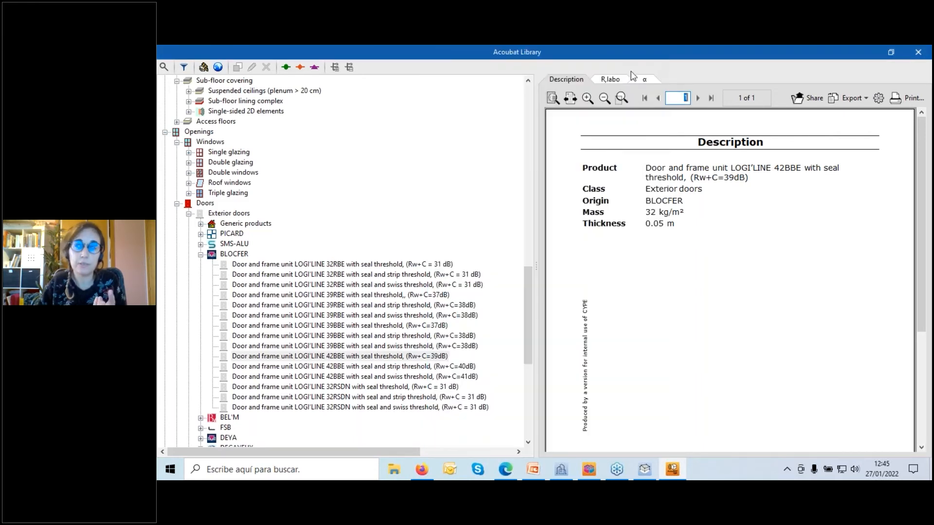
Regroup the library tree by manufacturer, look through the CSTB database manufacturers and expand the NF EA certified products.
{"action": "left_click", "coordinate": [203, 68]}
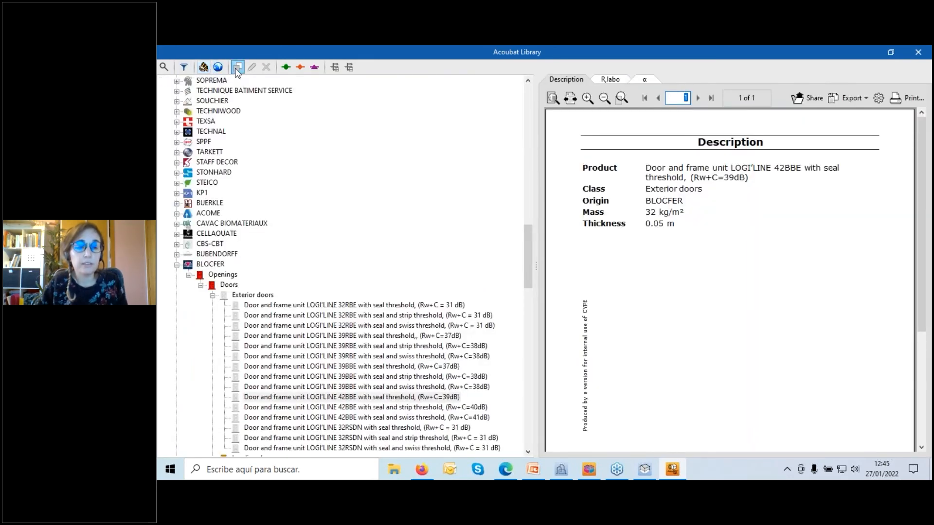
{"action": "scroll", "coordinate": [251, 180], "scroll_direction": "up", "scroll_amount": 6}
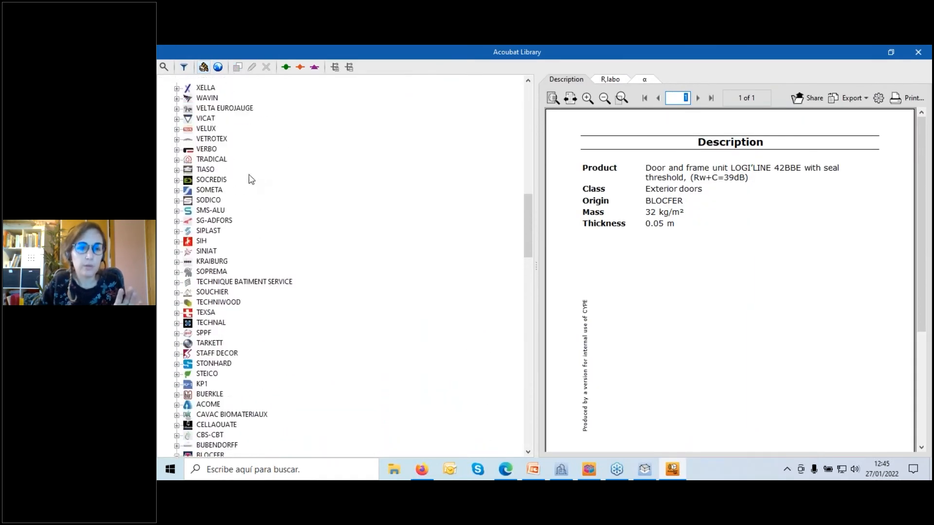
{"action": "scroll", "coordinate": [243, 165], "scroll_direction": "up", "scroll_amount": 11}
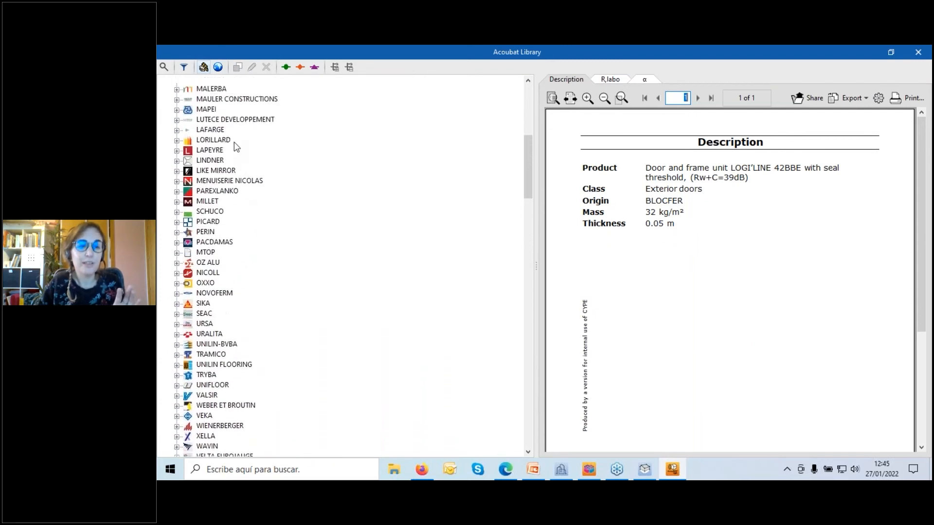
{"action": "scroll", "coordinate": [236, 147], "scroll_direction": "up", "scroll_amount": 1}
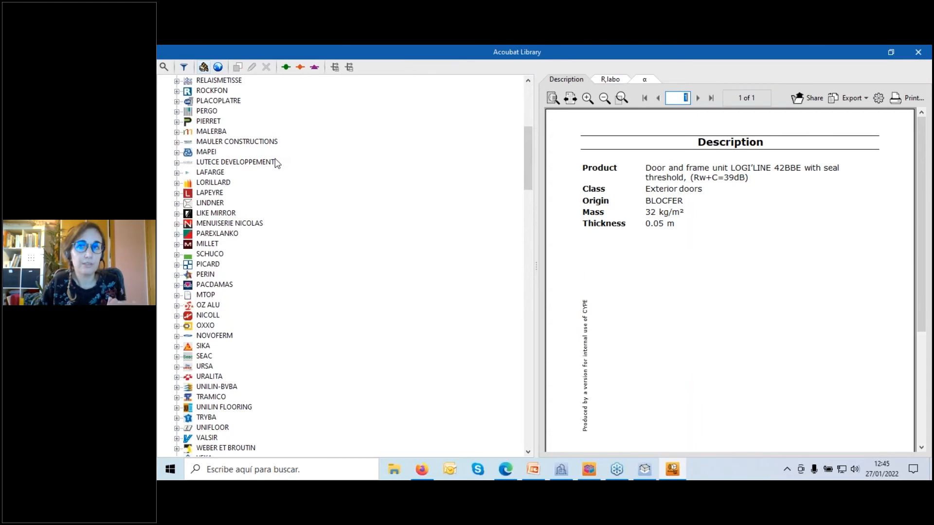
{"action": "scroll", "coordinate": [341, 200], "scroll_direction": "up", "scroll_amount": 8}
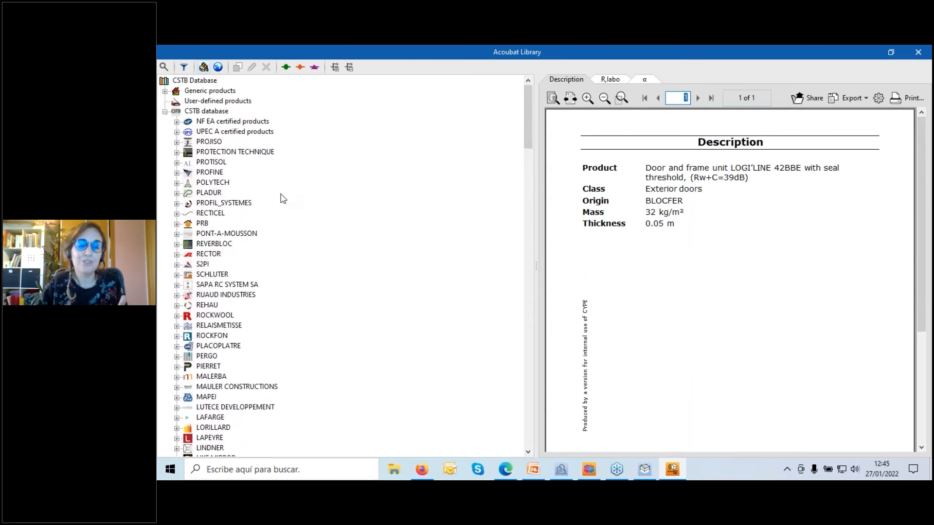
{"action": "left_click", "coordinate": [203, 122]}
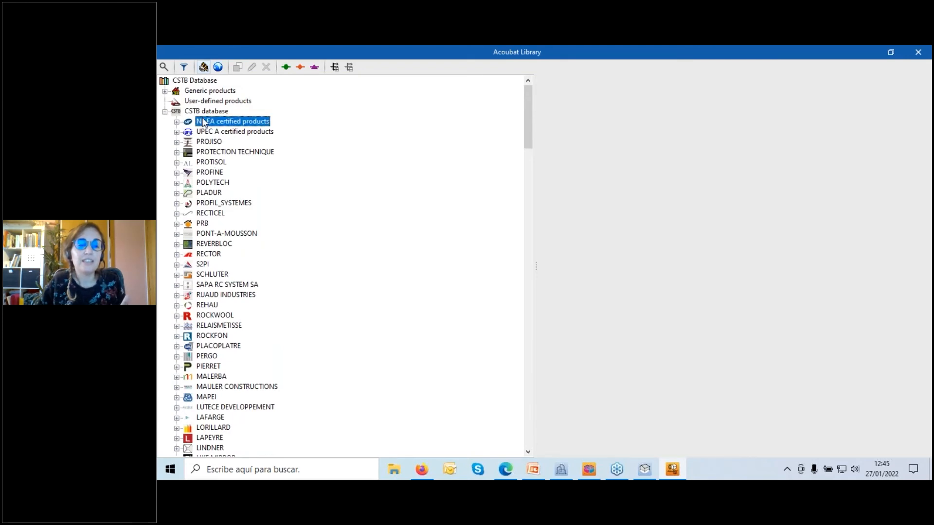
{"action": "left_click", "coordinate": [177, 122]}
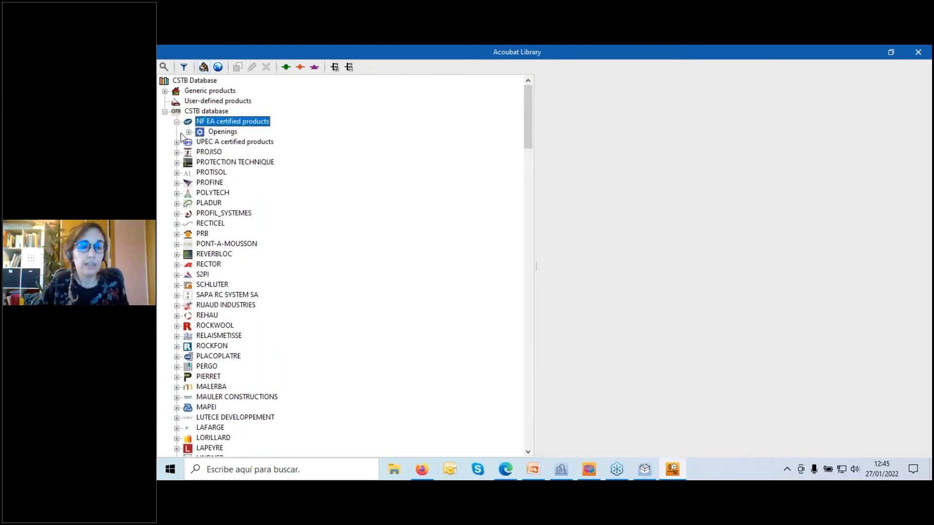
Collapse the CSTB database and view the generic lightweight façade wall with horizontal glazed frame under the façade constructions.
{"action": "left_click", "coordinate": [165, 111]}
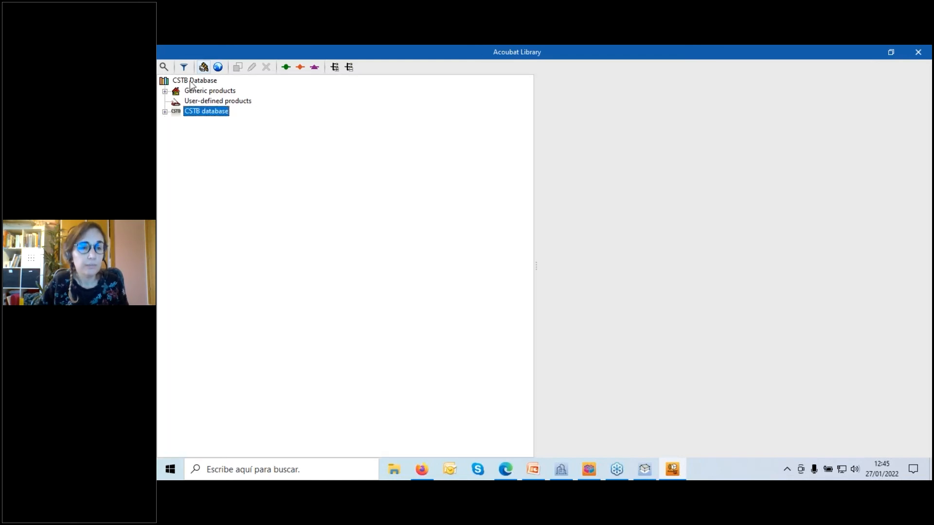
{"action": "left_click", "coordinate": [165, 91]}
{"action": "left_click", "coordinate": [177, 102]}
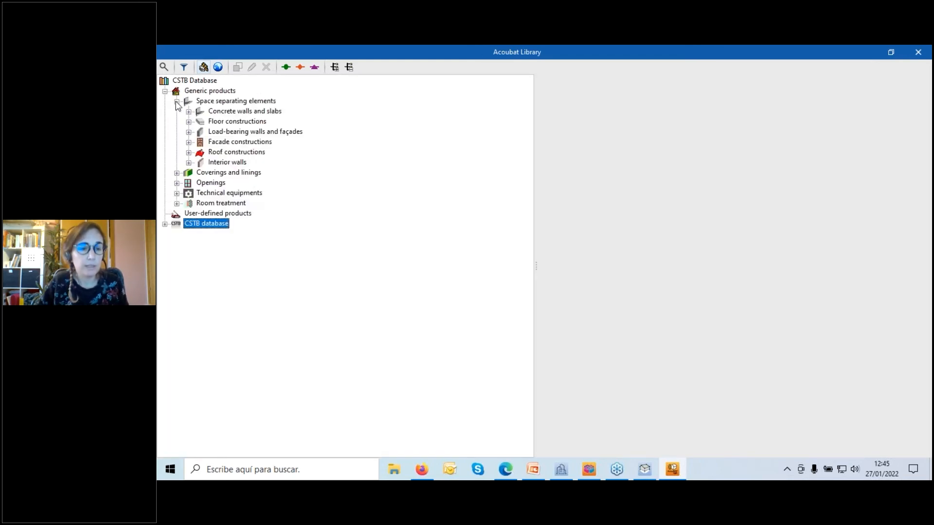
{"action": "left_click", "coordinate": [221, 143]}
{"action": "left_click", "coordinate": [189, 142]}
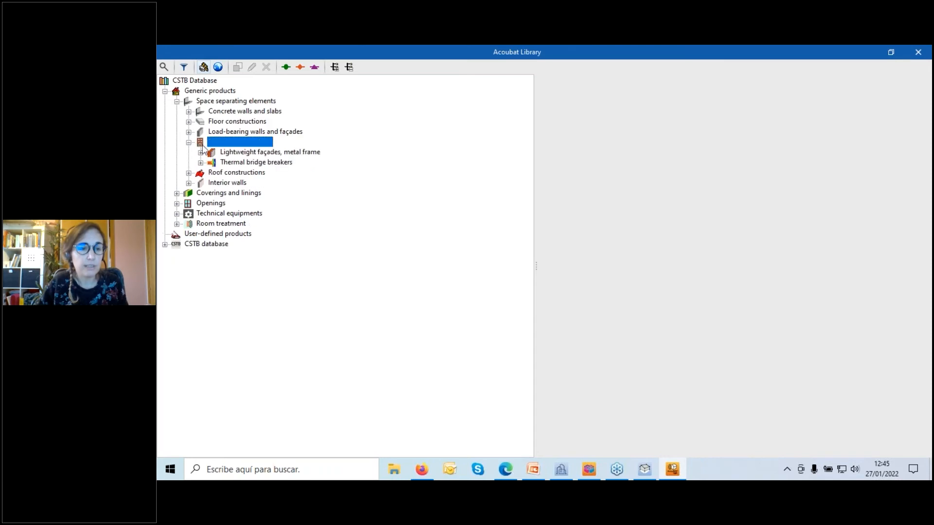
{"action": "left_click", "coordinate": [200, 153]}
{"action": "left_click", "coordinate": [200, 153]}
{"action": "left_click", "coordinate": [239, 162]}
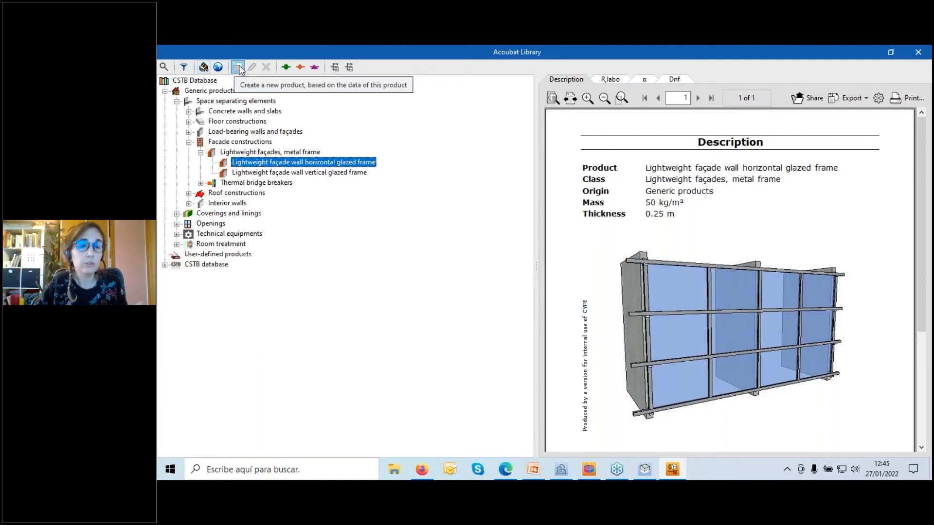
Start a new product based on this façade wall, inspect its editable R,labo values, cancel it and close the Acoubat Library.
{"action": "left_click", "coordinate": [238, 68]}
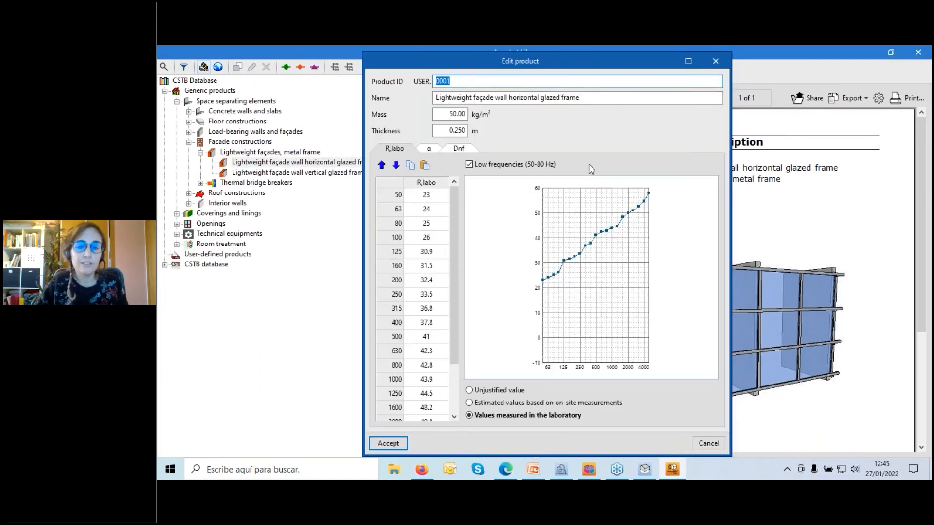
{"action": "left_click", "coordinate": [414, 197]}
{"action": "left_click", "coordinate": [423, 210]}
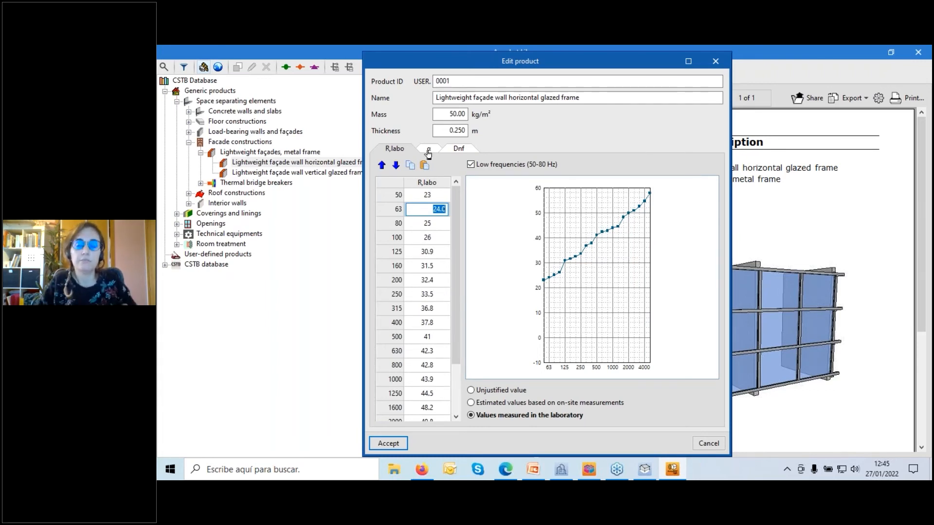
{"action": "left_click", "coordinate": [717, 60]}
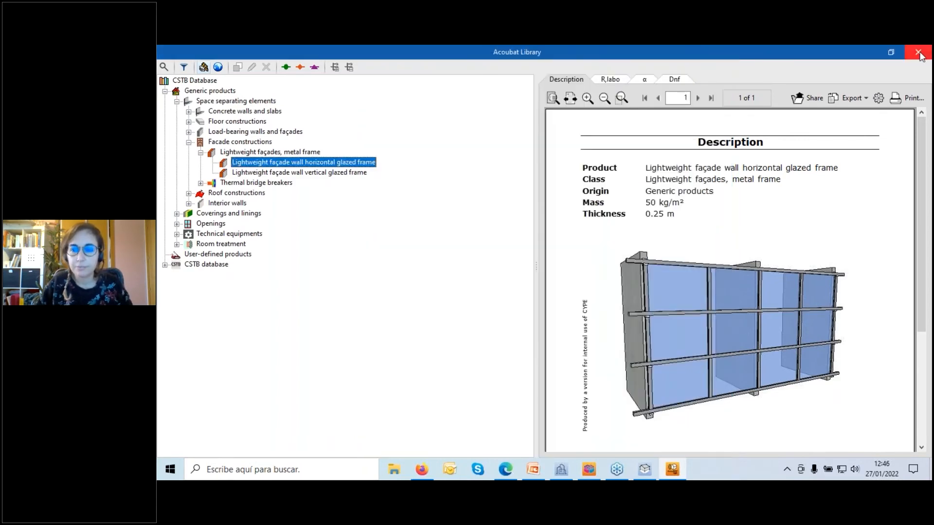
{"action": "left_click", "coordinate": [918, 52]}
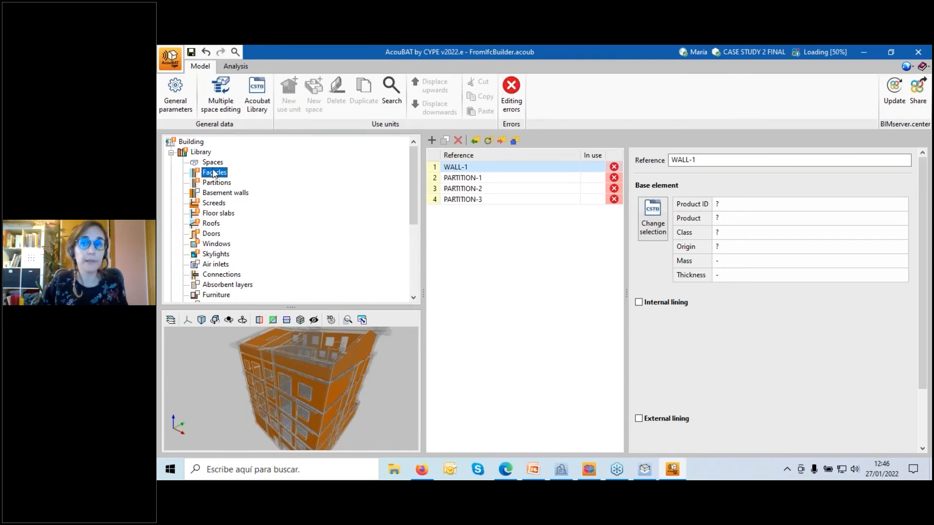
Browse the base element products for the façade WALL-1, expand masonry in solid concrete, and leave without selecting a product.
{"action": "left_click", "coordinate": [471, 168]}
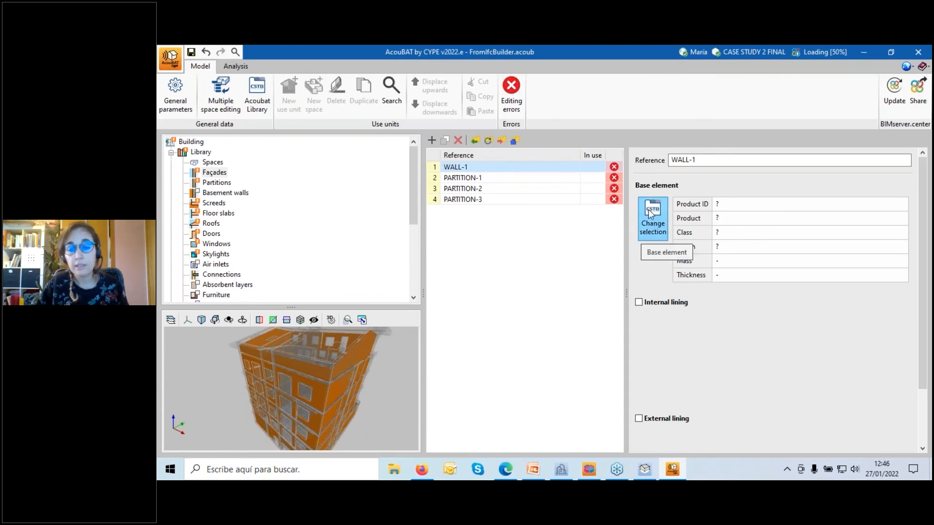
{"action": "left_click", "coordinate": [654, 227]}
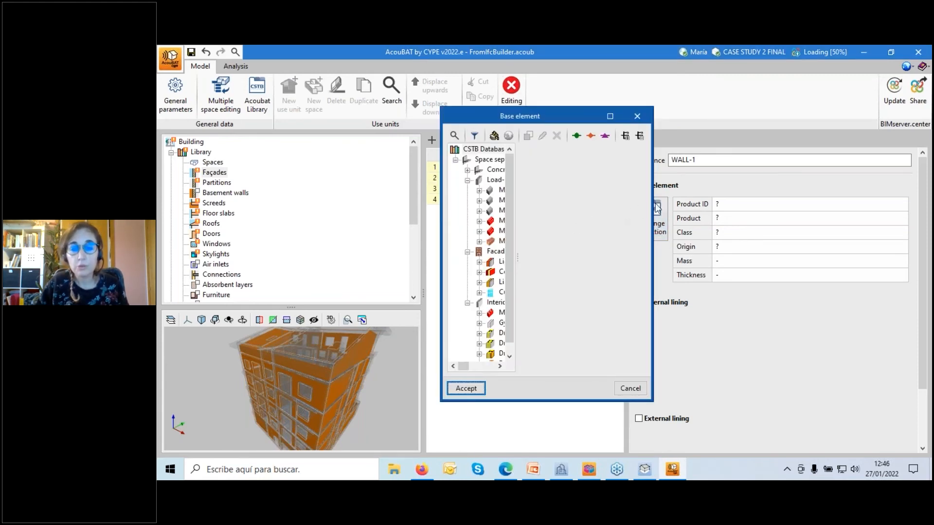
{"action": "left_click_drag", "start_coordinate": [653, 204], "coordinate": [846, 202]}
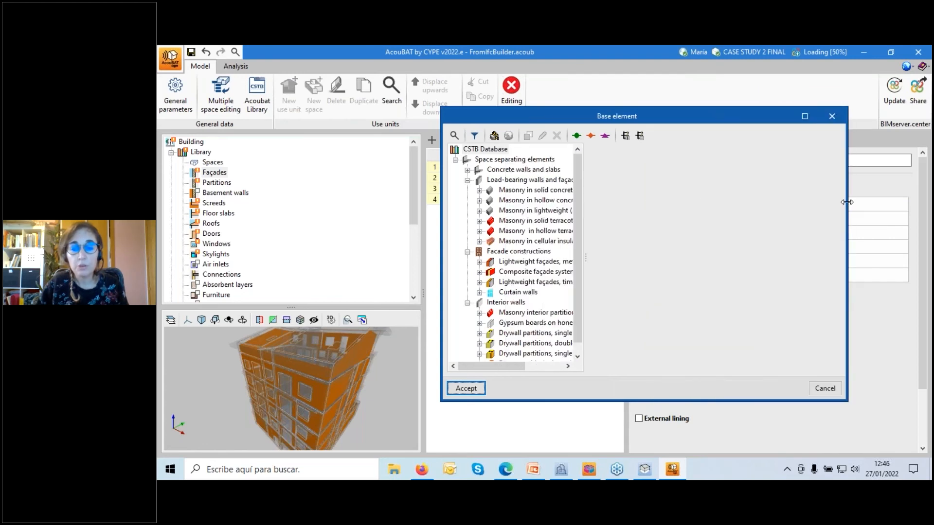
{"action": "left_click", "coordinate": [507, 192]}
{"action": "left_click", "coordinate": [480, 190]}
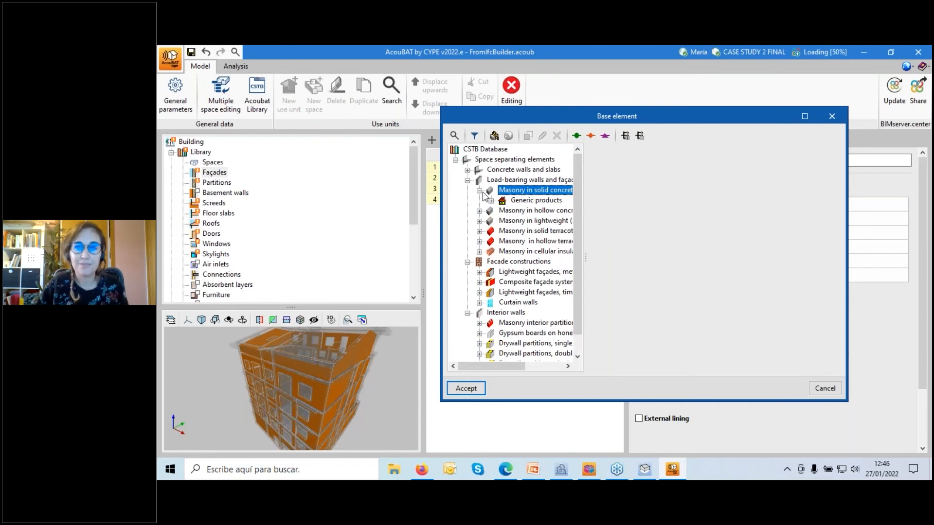
{"action": "left_click", "coordinate": [831, 116]}
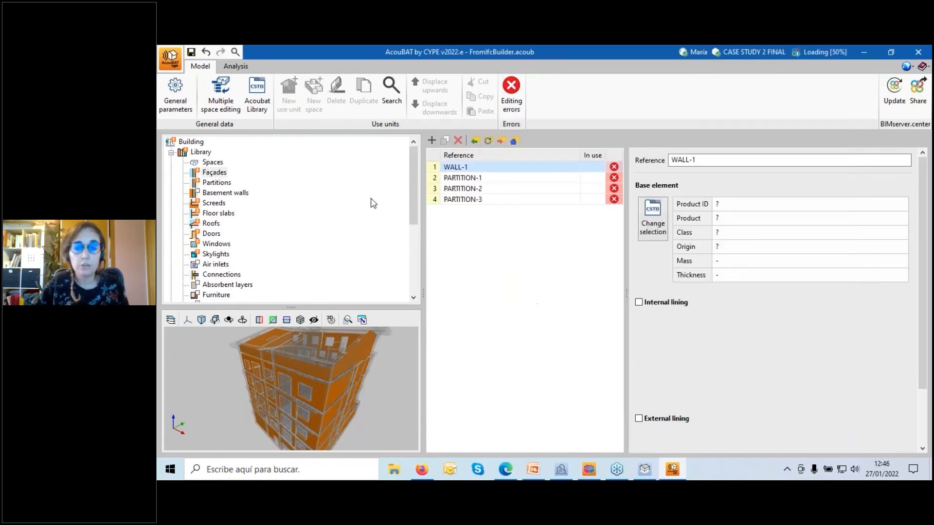
Open the base element products for PARTITION-1 in the partitions library and leave without selecting one.
{"action": "left_click", "coordinate": [211, 185]}
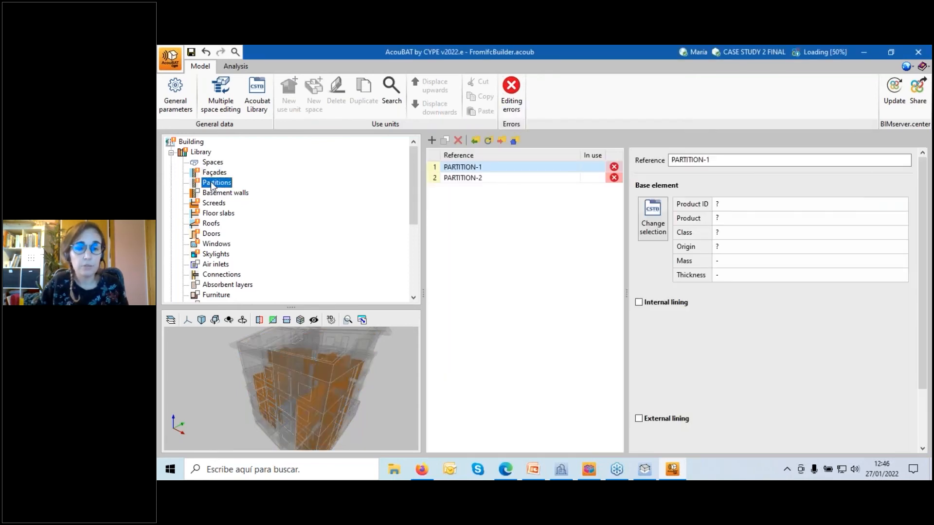
{"action": "left_click", "coordinate": [656, 222]}
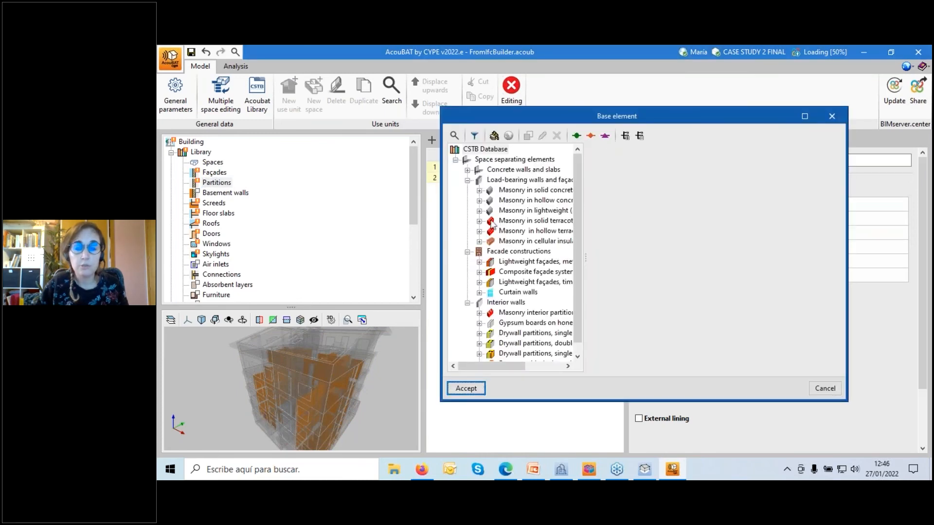
{"action": "left_click", "coordinate": [831, 117]}
Look through the screeds, floor slabs and windows of the building library, returning to FLOOR-1.
{"action": "left_click", "coordinate": [208, 203]}
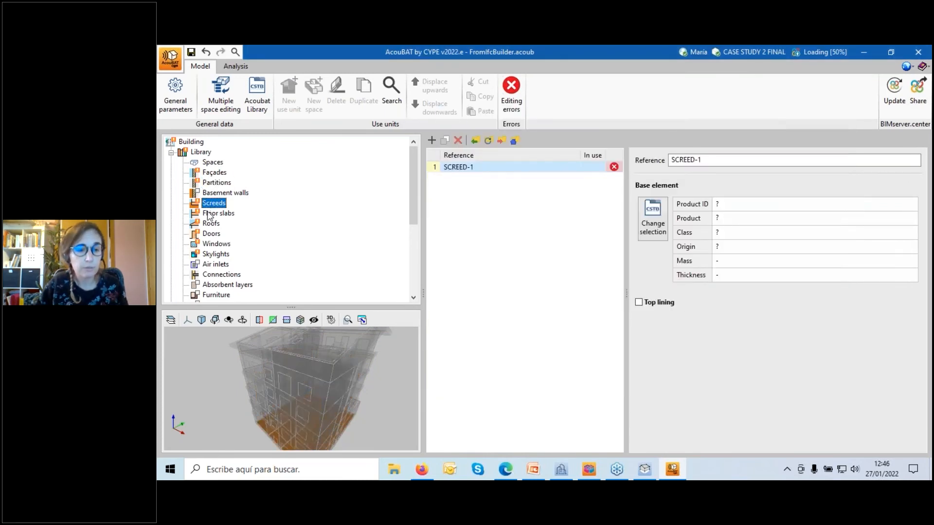
{"action": "left_click", "coordinate": [209, 214]}
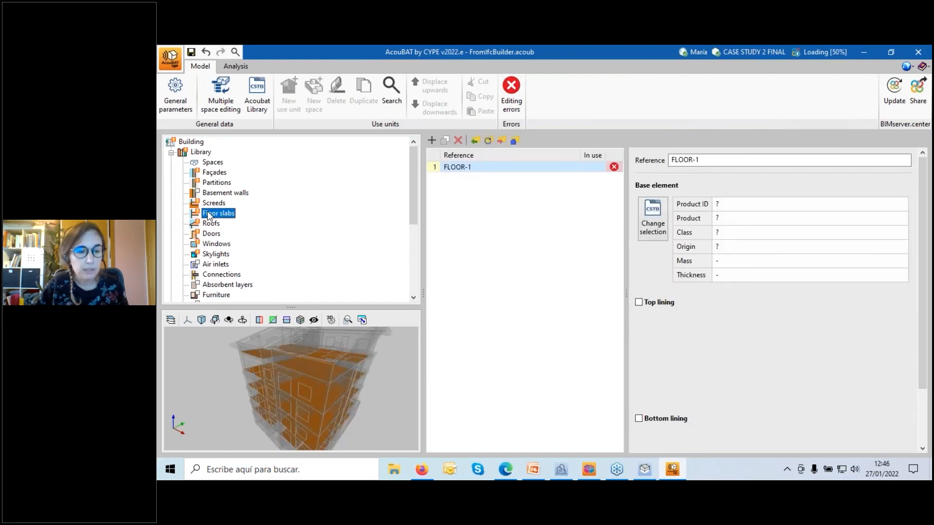
{"action": "left_click", "coordinate": [206, 245]}
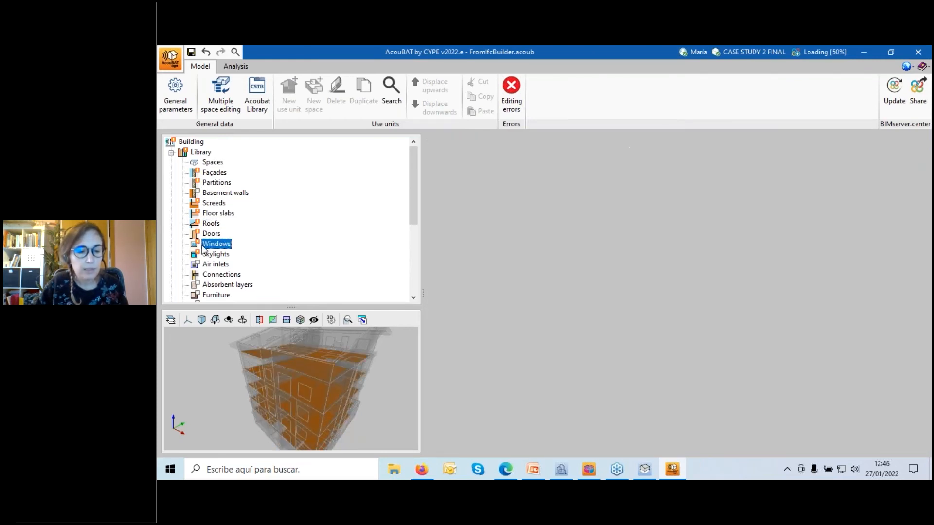
{"action": "left_click", "coordinate": [210, 213]}
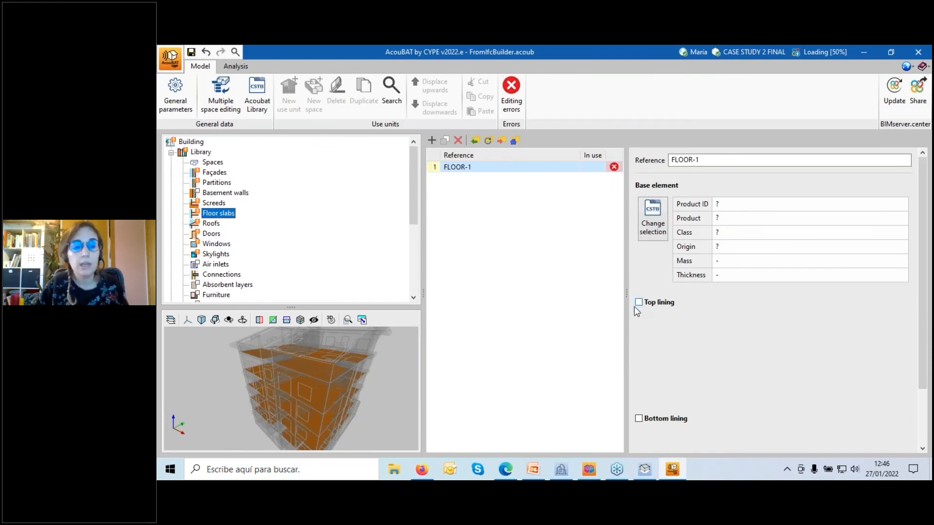
Browse the double glazing manufacturers available for the first window type, including REHAU, and open and close the advanced search.
{"action": "left_click", "coordinate": [214, 245]}
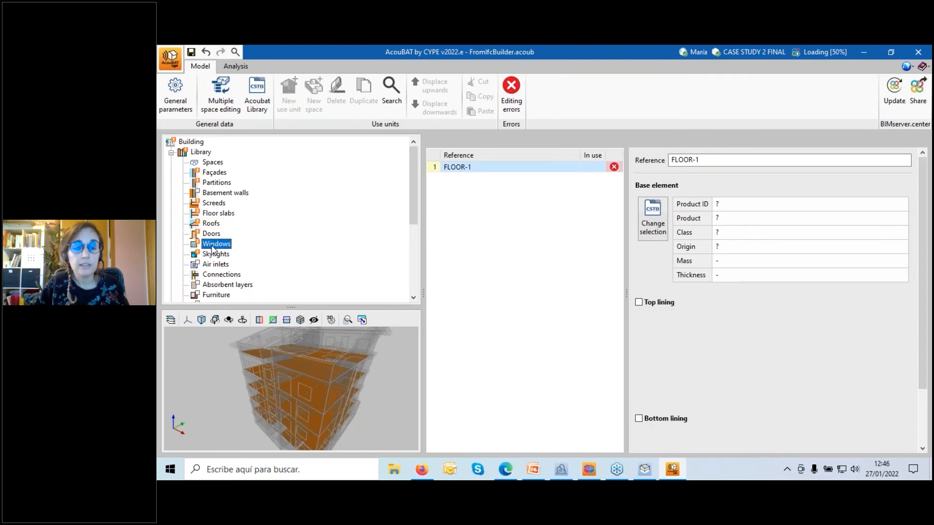
{"action": "left_click", "coordinate": [652, 229]}
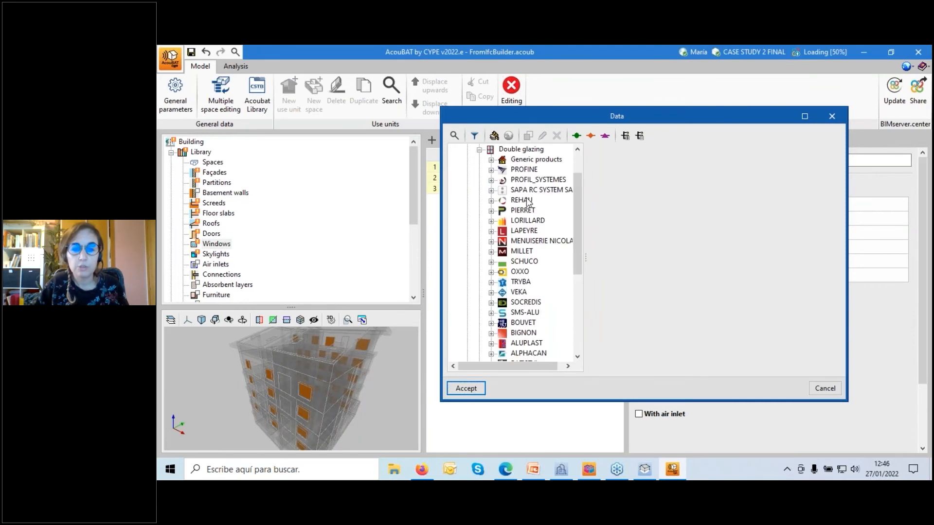
{"action": "left_click", "coordinate": [523, 200]}
{"action": "scroll", "coordinate": [539, 214], "scroll_direction": "down", "scroll_amount": 3}
{"action": "scroll", "coordinate": [544, 220], "scroll_direction": "down", "scroll_amount": 3}
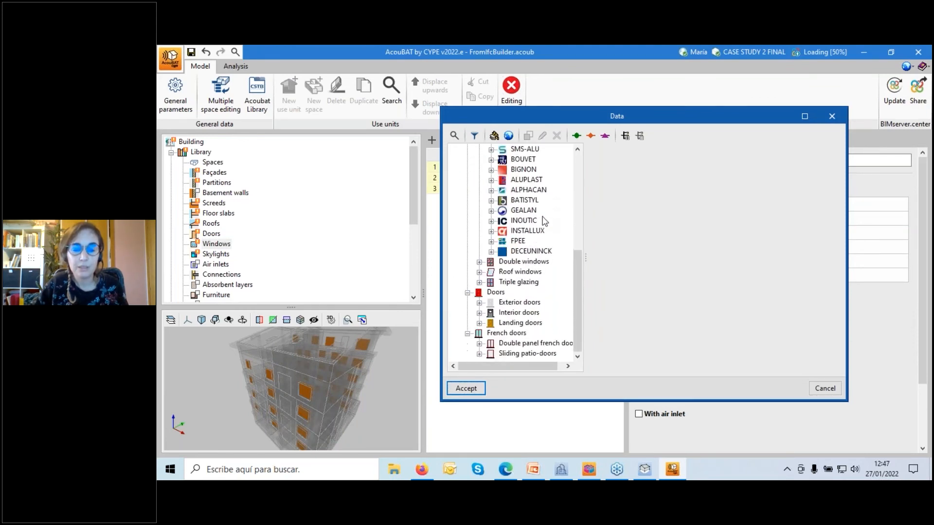
{"action": "scroll", "coordinate": [542, 217], "scroll_direction": "up", "scroll_amount": 7}
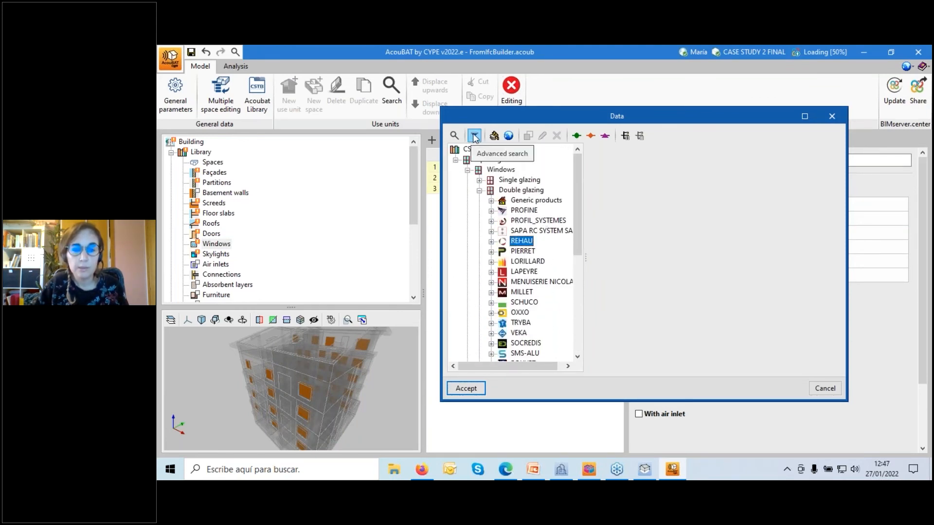
{"action": "left_click", "coordinate": [474, 137]}
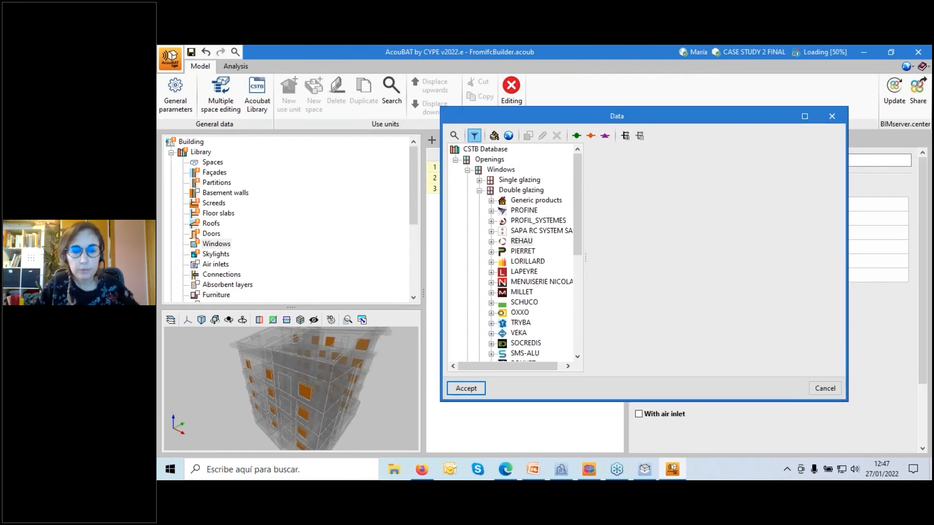
{"action": "left_click", "coordinate": [910, 62]}
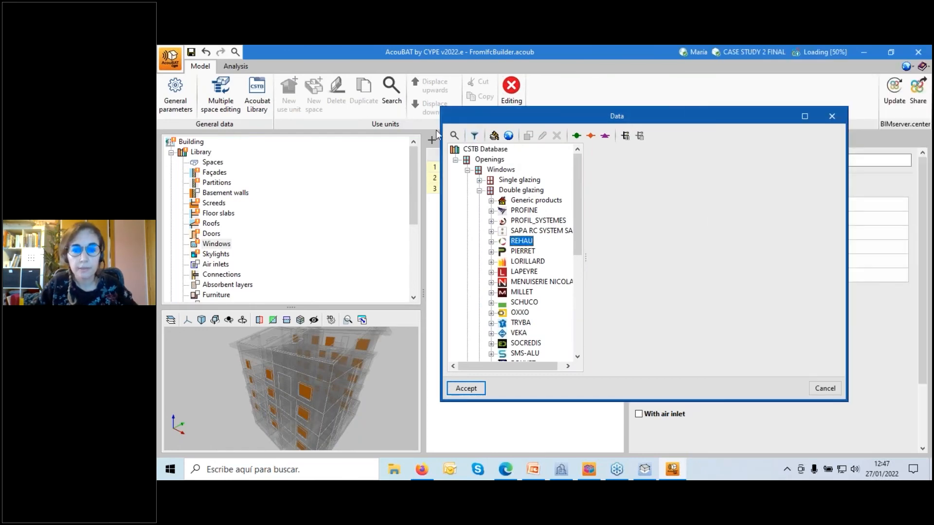
Search the opening products for "seal" and view the first SOLEAL GY sliding double-leaf French window among the results.
{"action": "left_click", "coordinate": [454, 136]}
{"action": "type", "text": "seal"}
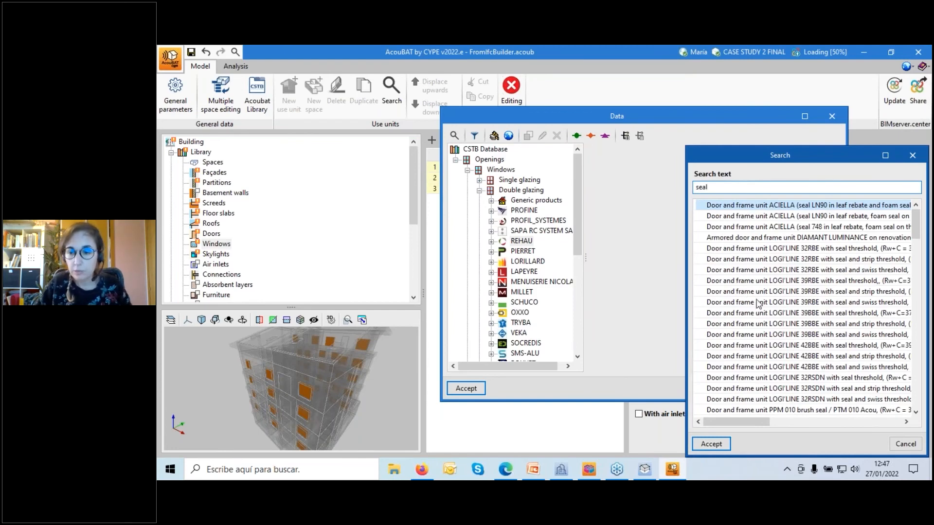
{"action": "scroll", "coordinate": [774, 309], "scroll_direction": "down", "scroll_amount": 10}
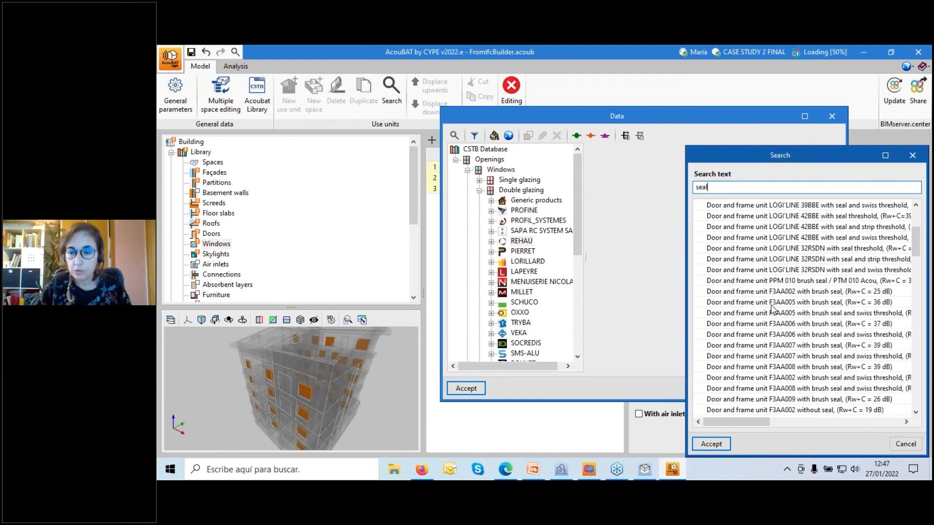
{"action": "scroll", "coordinate": [774, 310], "scroll_direction": "down", "scroll_amount": 15}
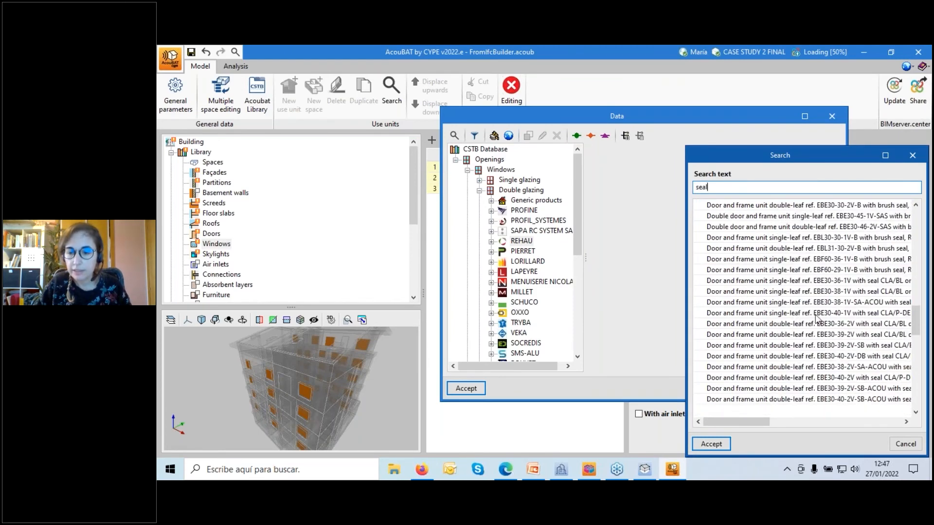
{"action": "scroll", "coordinate": [912, 375], "scroll_direction": "down", "scroll_amount": 1}
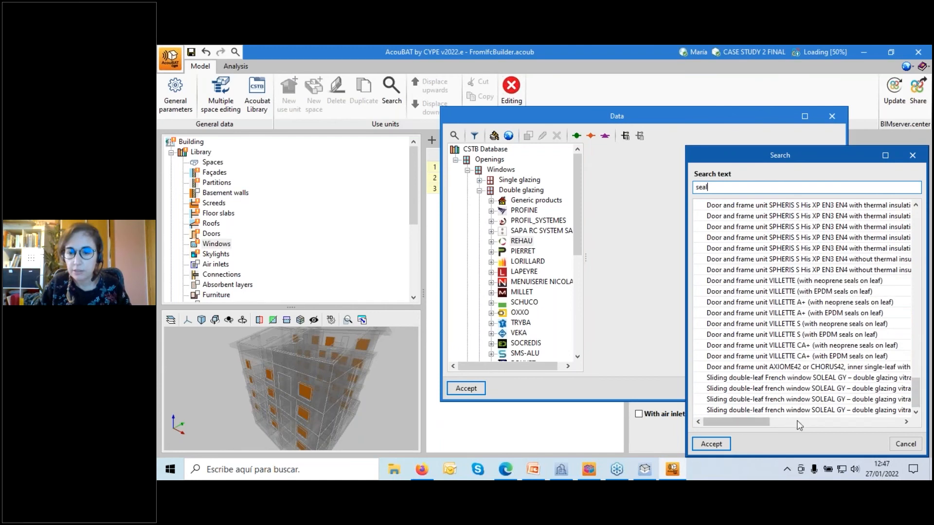
{"action": "double_click", "coordinate": [764, 379]}
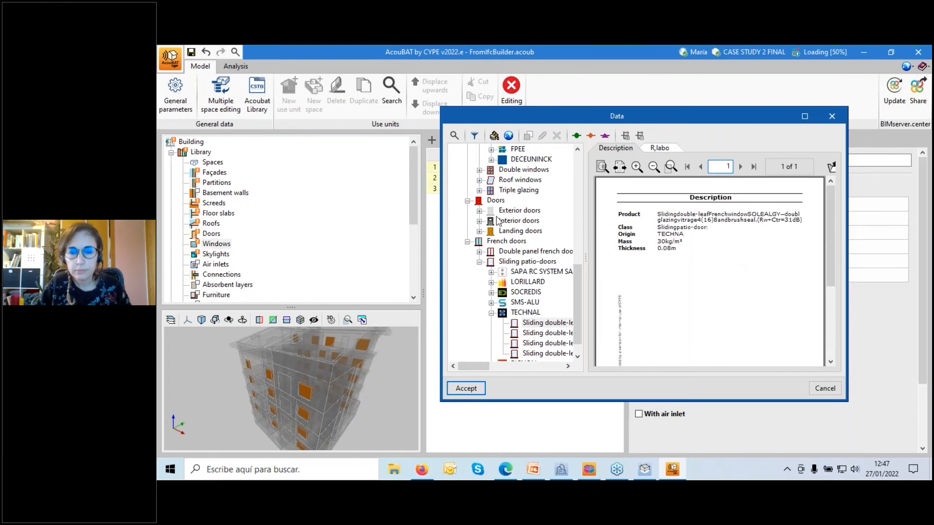
Expand the double panel French doors and view the description of a MILLET French window.
{"action": "double_click", "coordinate": [520, 250]}
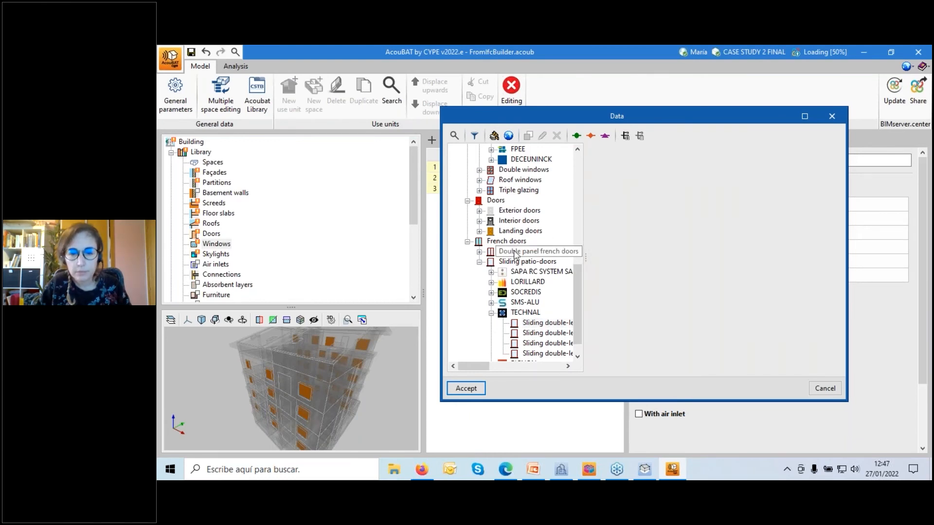
{"action": "left_click", "coordinate": [521, 251]}
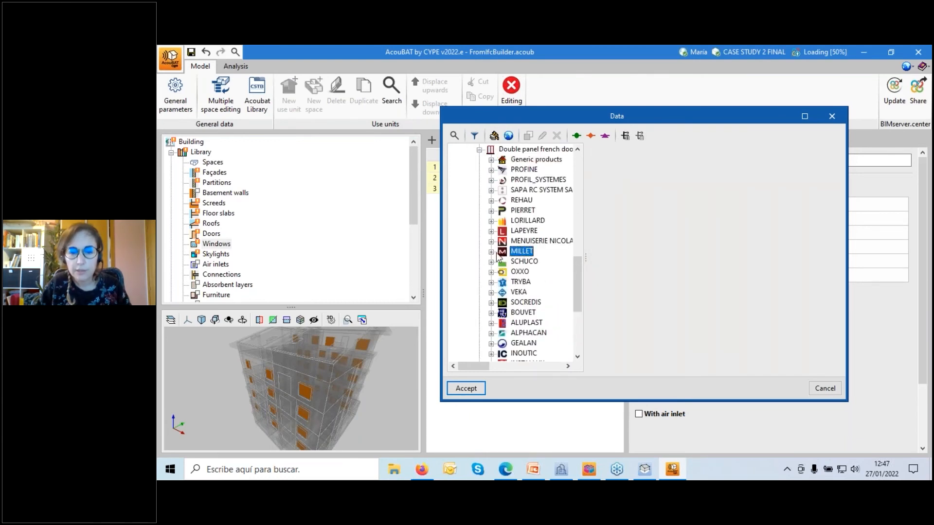
{"action": "left_click", "coordinate": [491, 251]}
{"action": "left_click", "coordinate": [541, 257]}
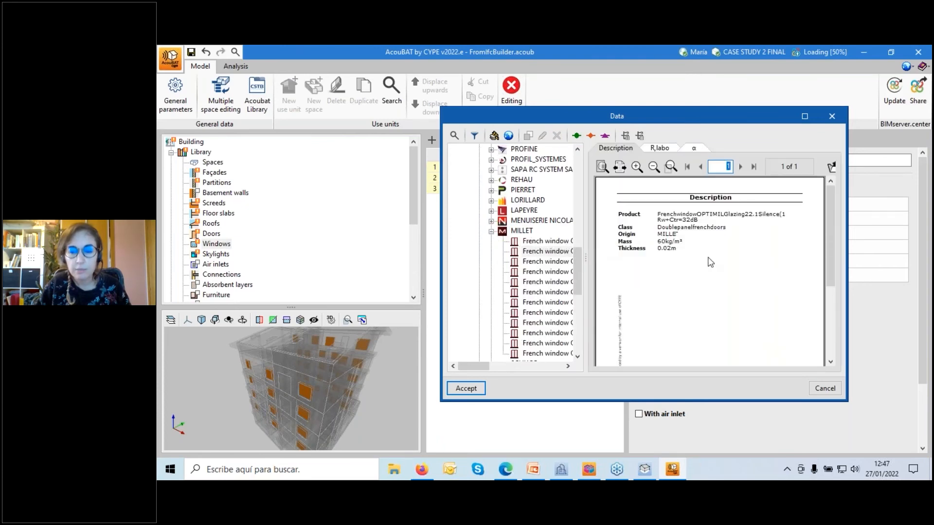
{"action": "scroll", "coordinate": [709, 260], "scroll_direction": "down", "scroll_amount": 3}
{"action": "scroll", "coordinate": [504, 197], "scroll_direction": "up", "scroll_amount": 7}
View the ALPHACAN double-glazed ESTHEA window's description and expand the SAPA RC SYSTEM windows.
{"action": "left_click", "coordinate": [504, 191]}
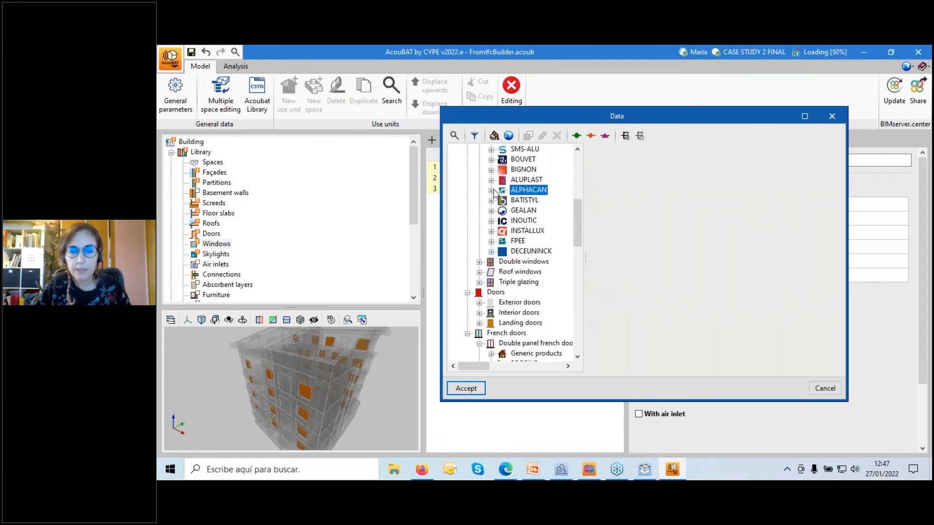
{"action": "left_click", "coordinate": [492, 190]}
{"action": "left_click", "coordinate": [537, 200]}
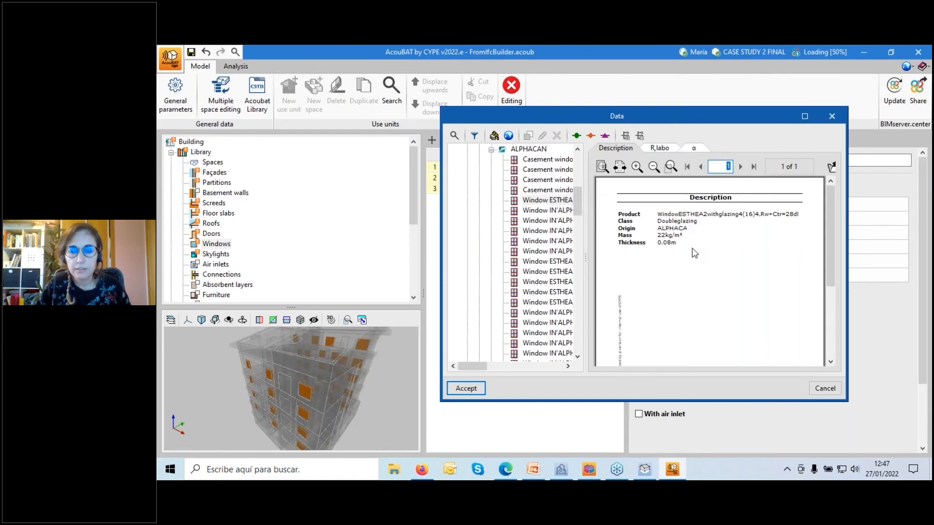
{"action": "scroll", "coordinate": [486, 204], "scroll_direction": "up", "scroll_amount": 6}
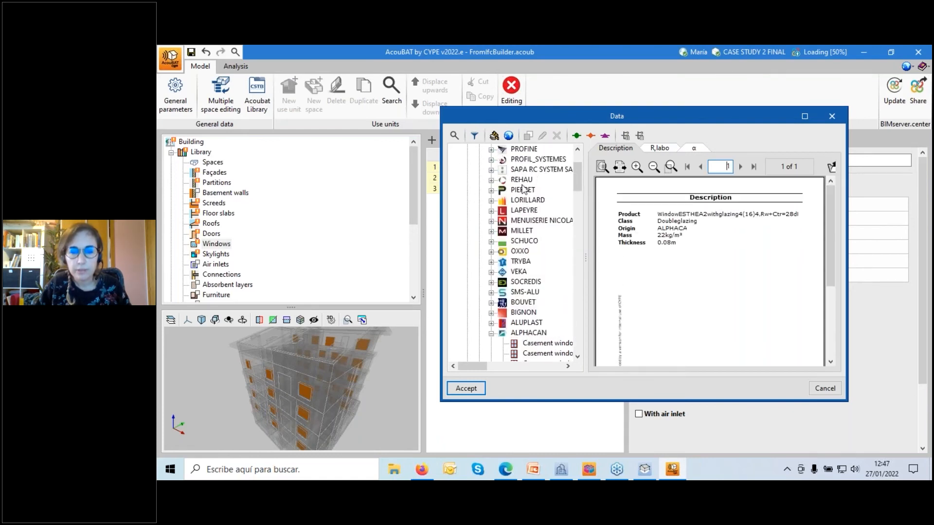
{"action": "left_click", "coordinate": [491, 170]}
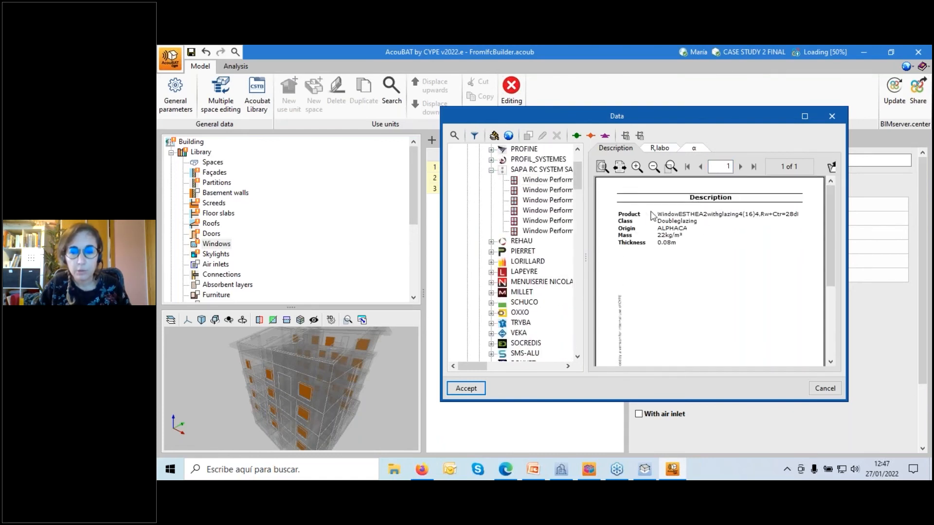
{"action": "scroll", "coordinate": [521, 197], "scroll_direction": "up", "scroll_amount": 2}
View the generic standard PVC window with 4(16)6 double pane, and close the product data without selecting it.
{"action": "left_click", "coordinate": [478, 180]}
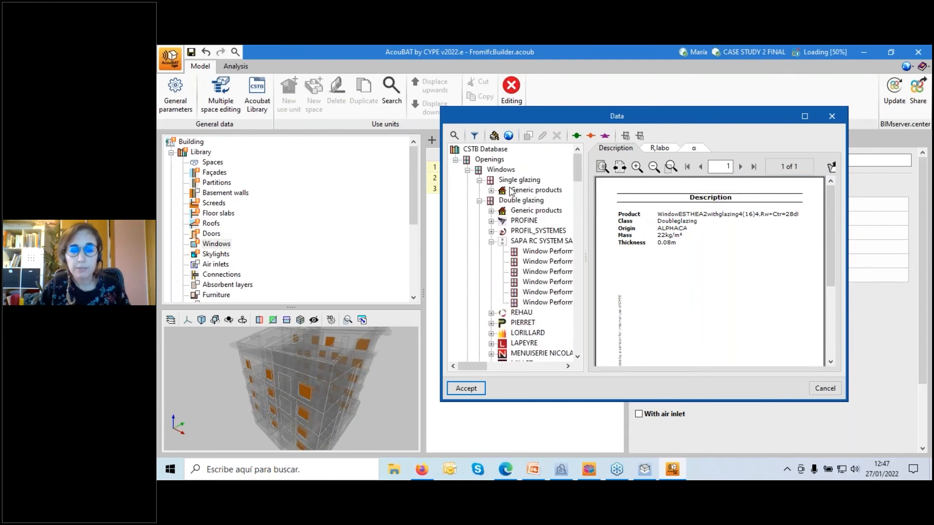
{"action": "left_click", "coordinate": [516, 190]}
{"action": "left_click", "coordinate": [515, 211]}
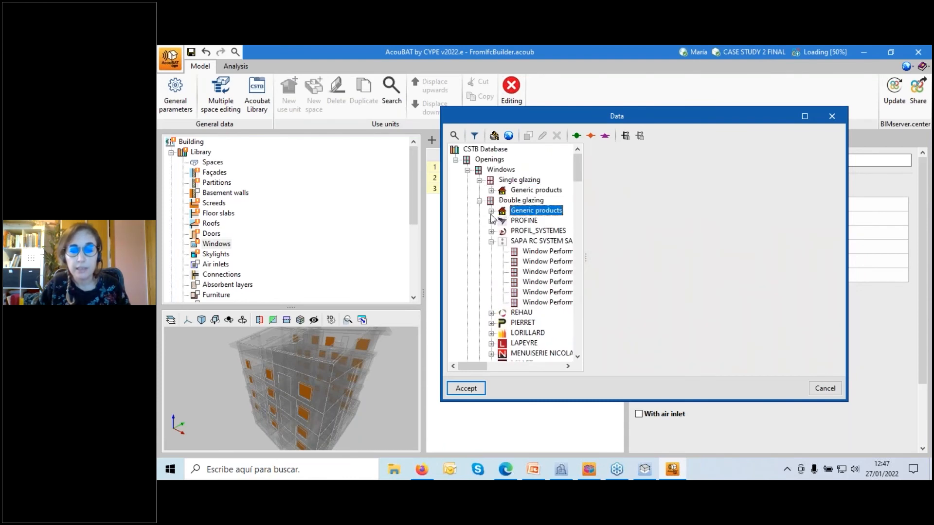
{"action": "left_click", "coordinate": [491, 210]}
{"action": "left_click", "coordinate": [521, 223]}
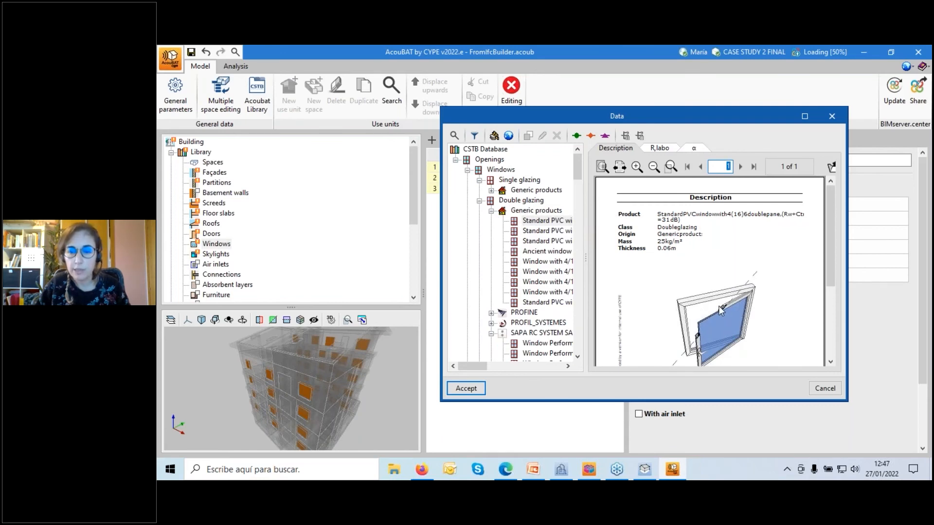
{"action": "left_click", "coordinate": [831, 116]}
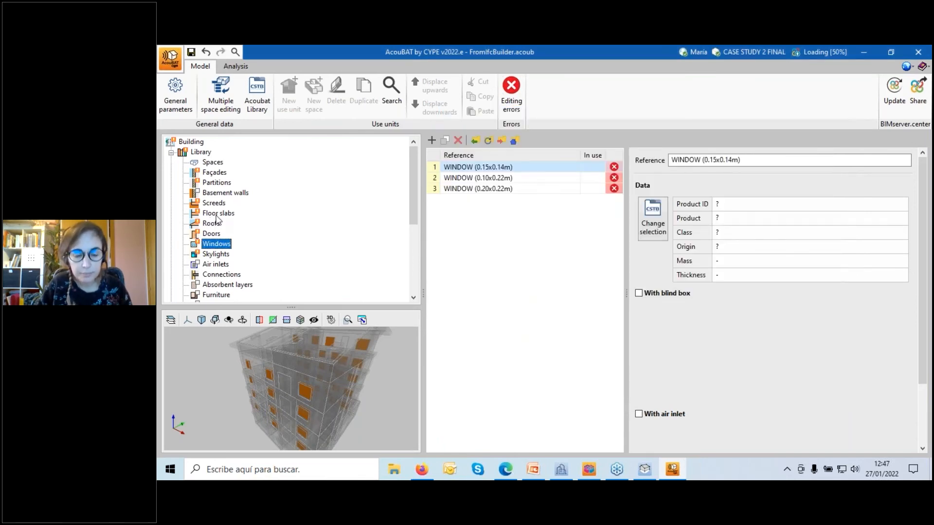
Review the building's use units, expanding Z01 - Unconditioned to see its spaces and collapsing it again.
{"action": "scroll", "coordinate": [221, 220], "scroll_direction": "down", "scroll_amount": 3}
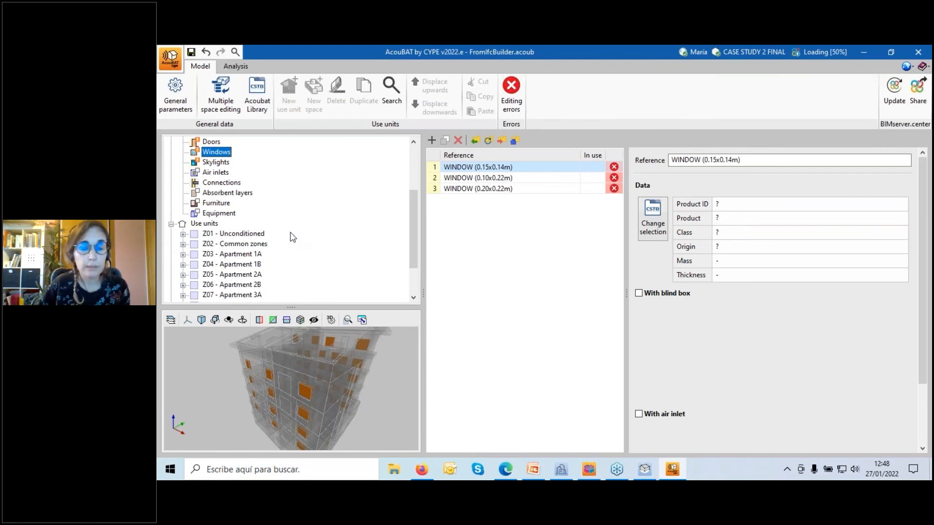
{"action": "scroll", "coordinate": [292, 237], "scroll_direction": "up", "scroll_amount": 1}
{"action": "scroll", "coordinate": [292, 237], "scroll_direction": "up", "scroll_amount": 1}
{"action": "scroll", "coordinate": [287, 236], "scroll_direction": "down", "scroll_amount": 3}
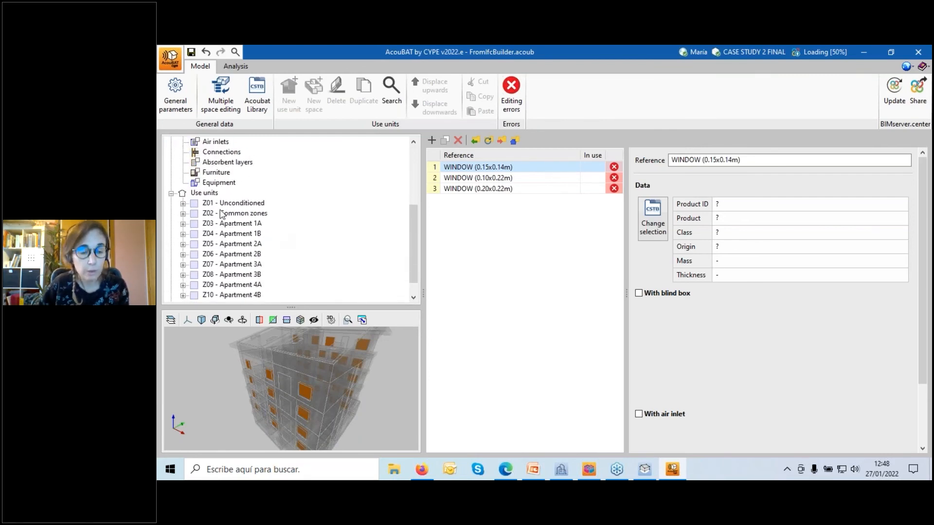
{"action": "left_click", "coordinate": [183, 207]}
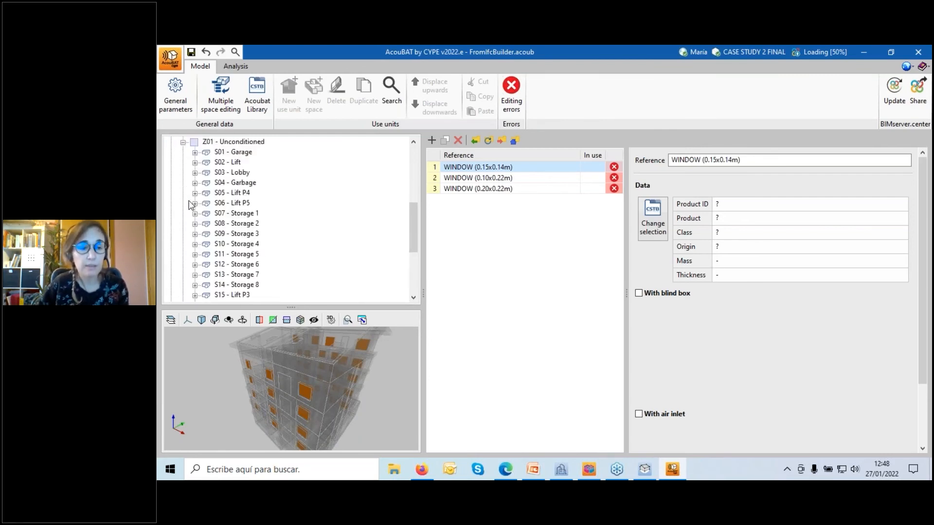
{"action": "scroll", "coordinate": [189, 207], "scroll_direction": "up", "scroll_amount": 3}
{"action": "left_click", "coordinate": [184, 234]}
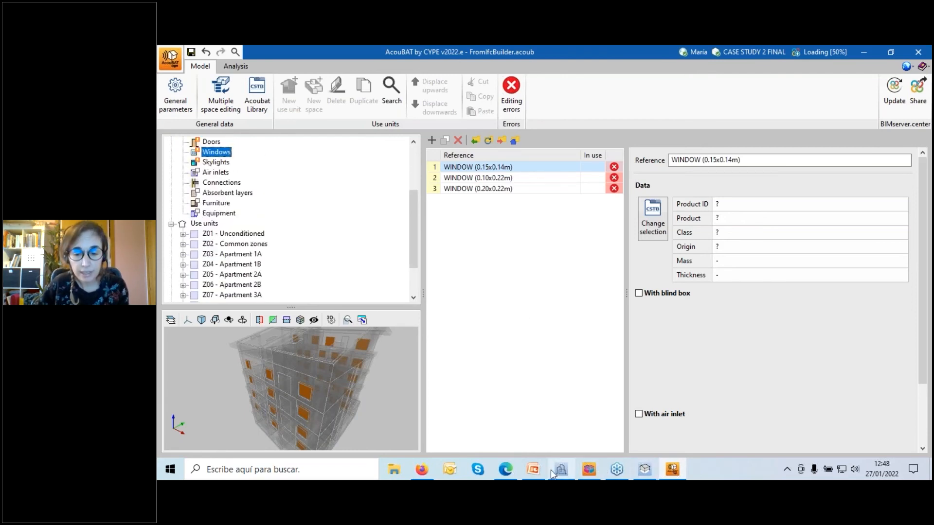
Switch to Open BIM Analytical Model and check the space group list of the Demo project.
{"action": "left_click", "coordinate": [652, 475]}
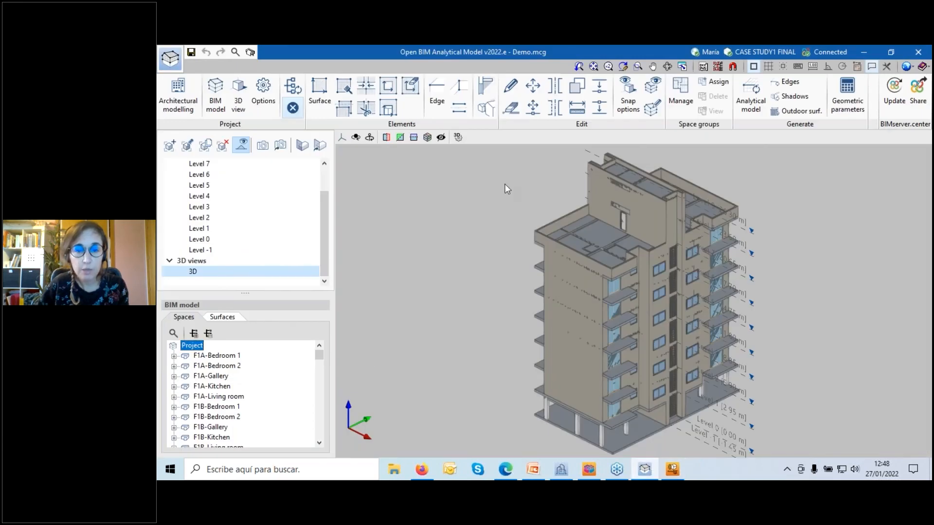
{"action": "left_click", "coordinate": [683, 110]}
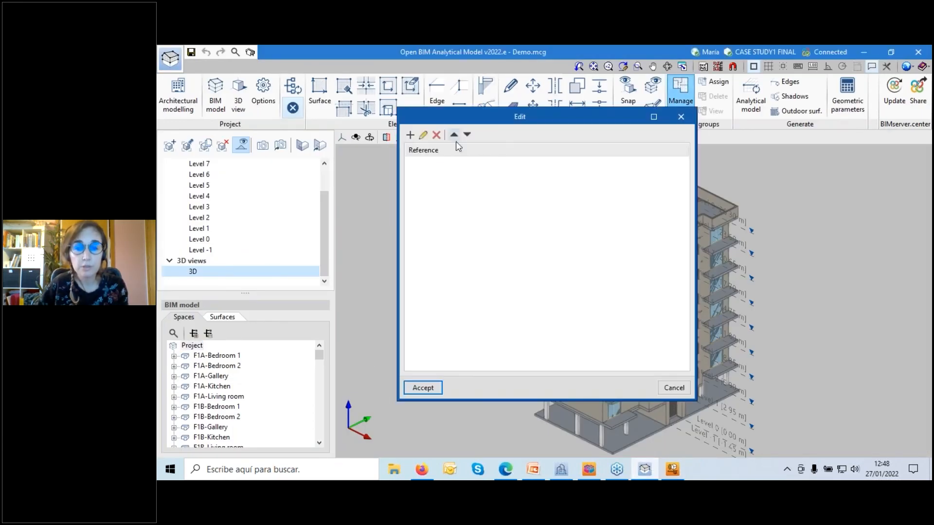
{"action": "left_click", "coordinate": [681, 117]}
Open the recent CaseStudy1 Final analytical model project, saving the current Demo project.
{"action": "left_click", "coordinate": [170, 58]}
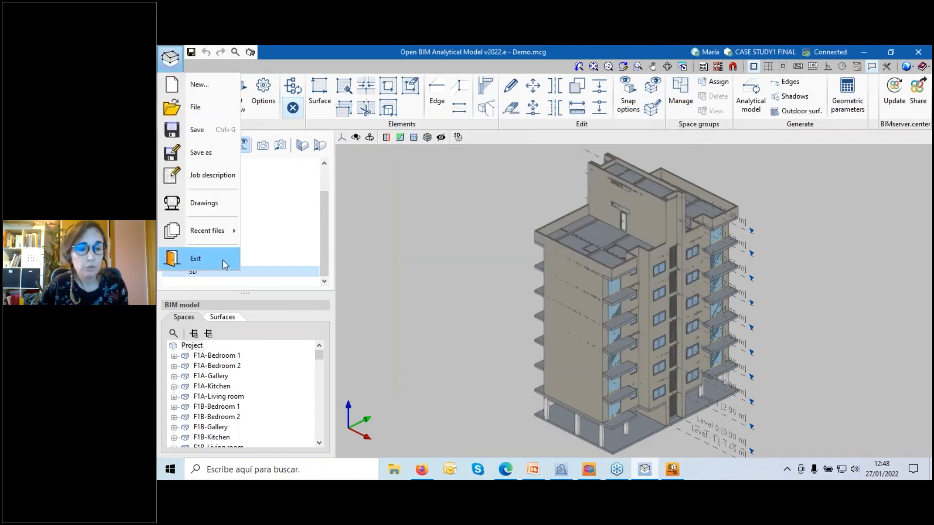
{"action": "mouse_move", "coordinate": [209, 231]}
{"action": "left_click", "coordinate": [486, 241]}
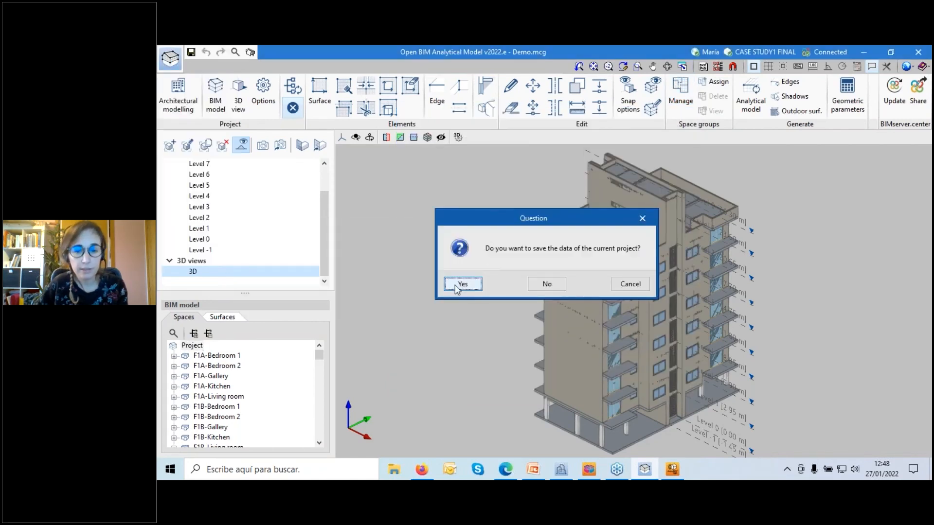
{"action": "left_click", "coordinate": [462, 286]}
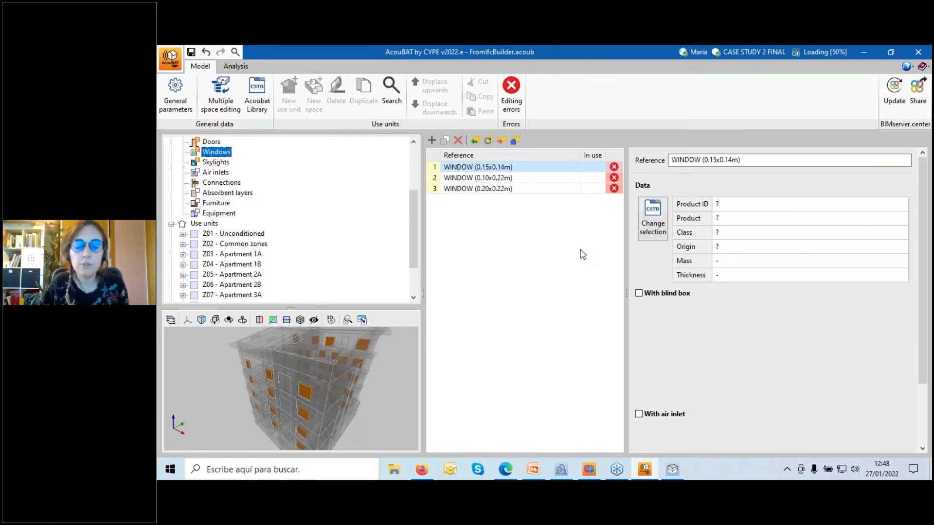
{"action": "left_click", "coordinate": [672, 469]}
{"action": "left_click", "coordinate": [506, 469]}
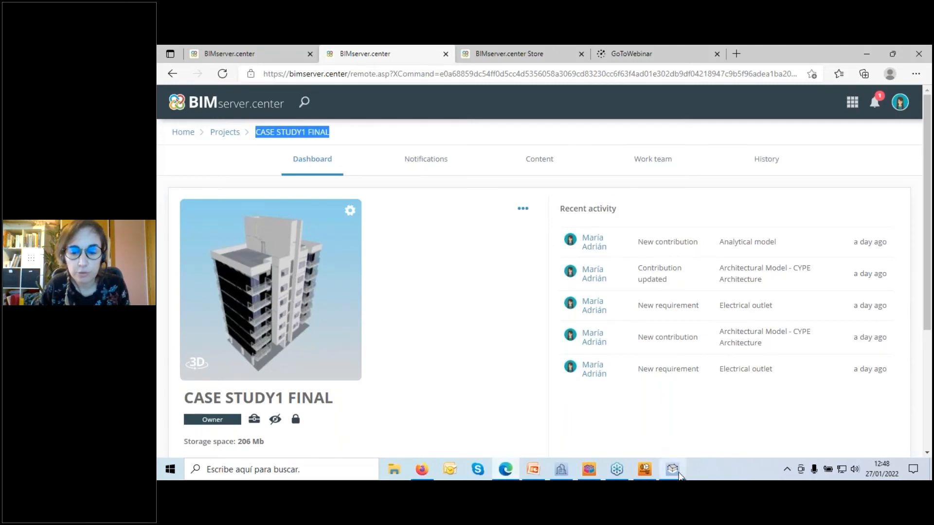
{"action": "left_click", "coordinate": [673, 469]}
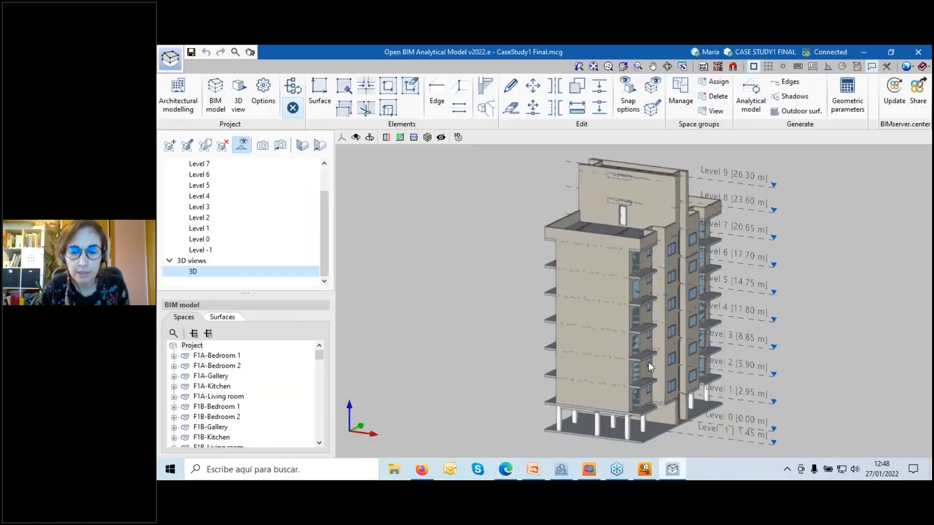
View the Acoustics space groups and the spaces assigned to group F3A, leaving them without changes.
{"action": "left_click", "coordinate": [679, 105]}
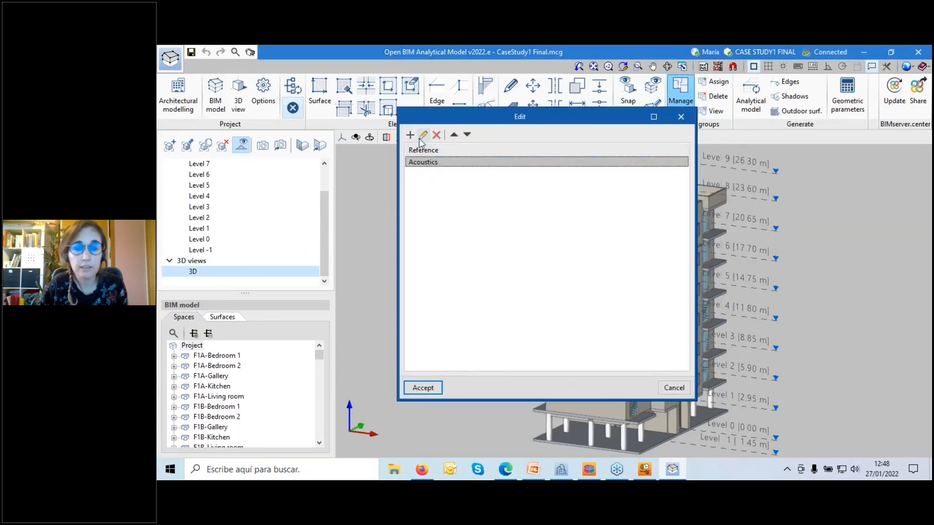
{"action": "left_click", "coordinate": [423, 137]}
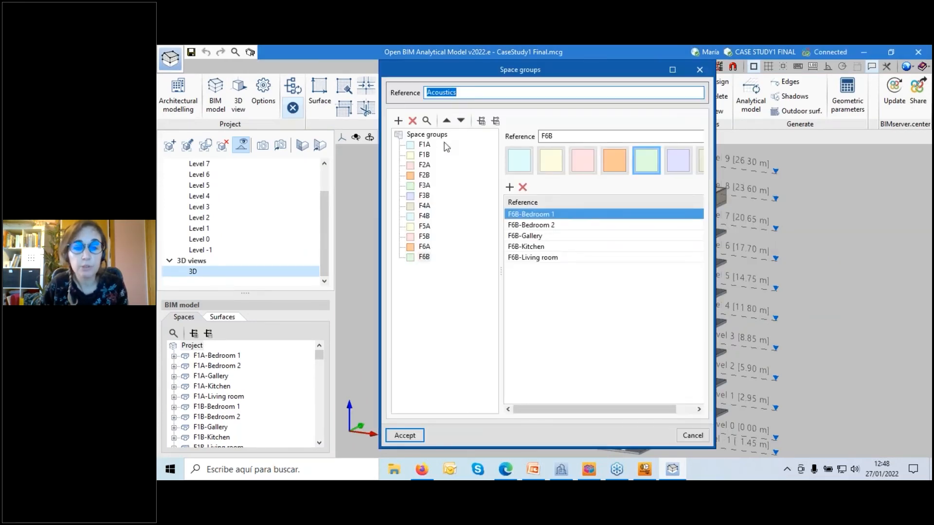
{"action": "left_click", "coordinate": [425, 185]}
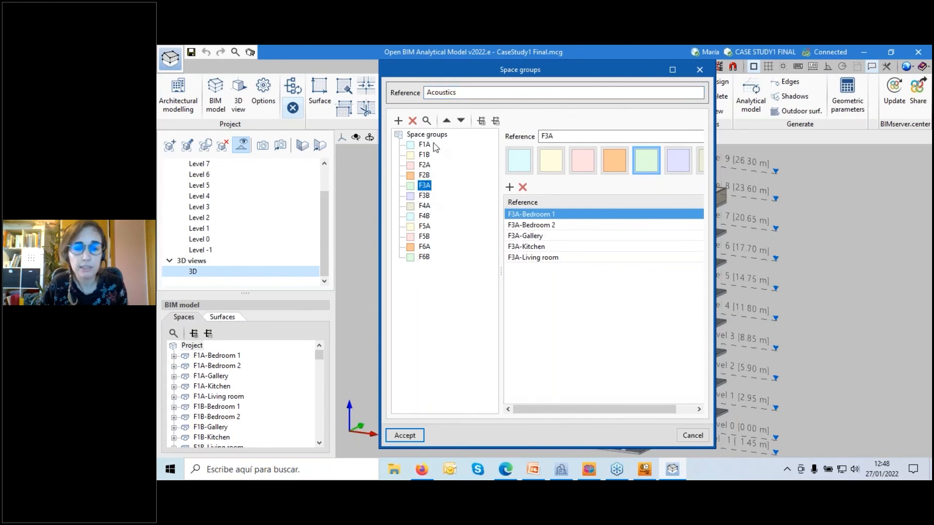
{"action": "left_click", "coordinate": [692, 436]}
{"action": "left_click", "coordinate": [673, 388]}
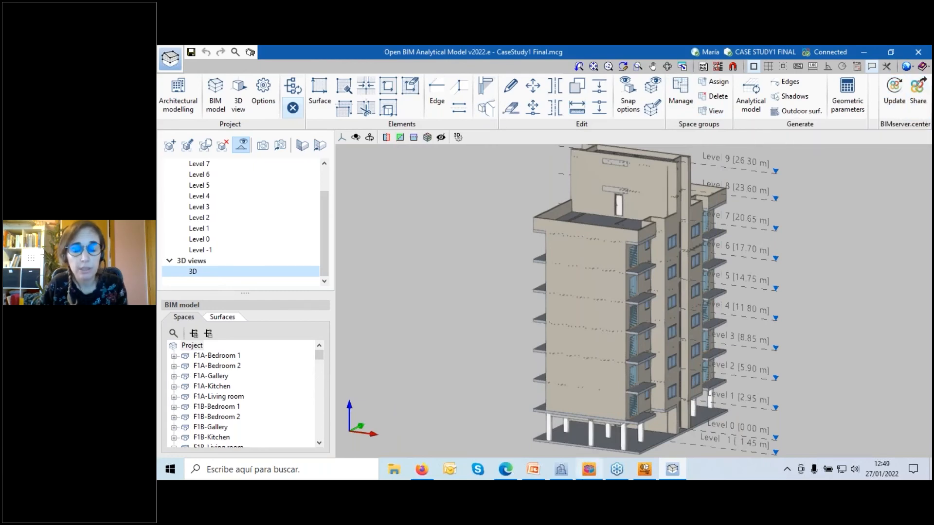
Switch to AcouBAT and open the recent CaseStudy1 Final.acoub project, saving the current one.
{"action": "left_click", "coordinate": [645, 469]}
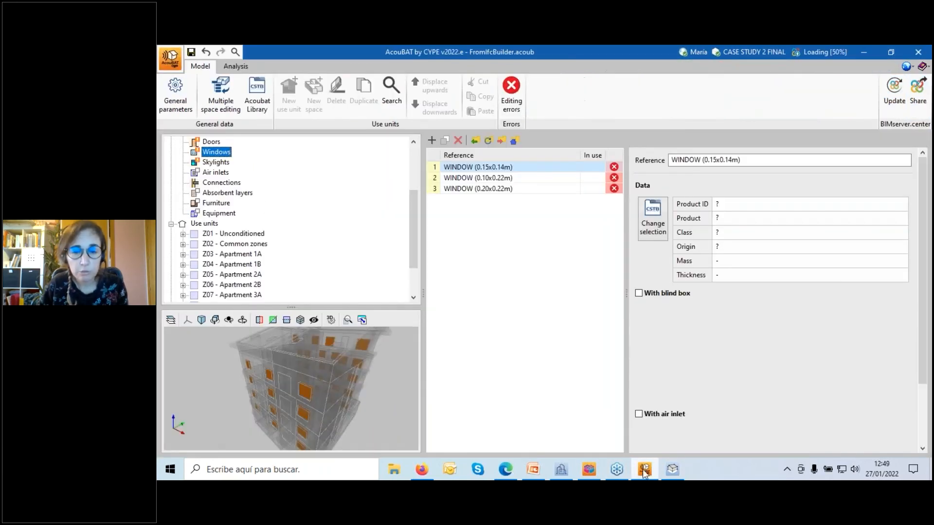
{"action": "left_click", "coordinate": [168, 57]}
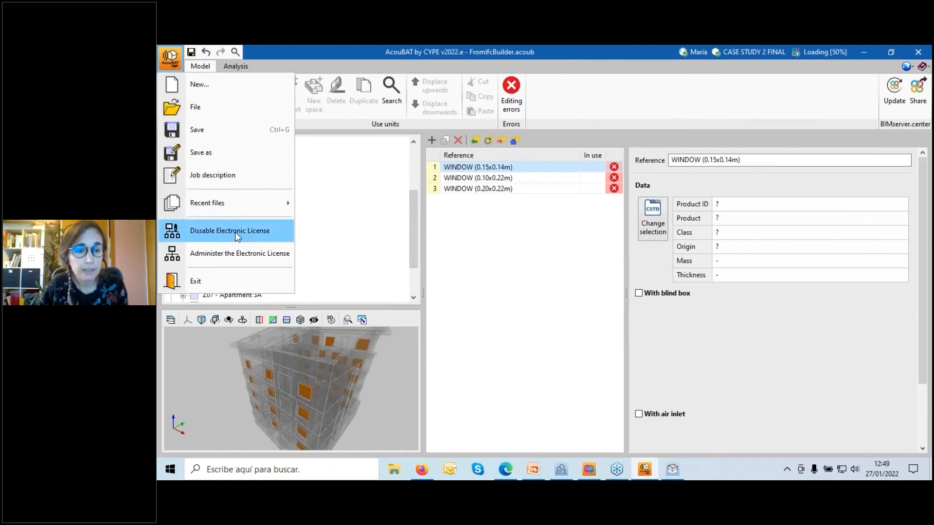
{"action": "mouse_move", "coordinate": [228, 203]}
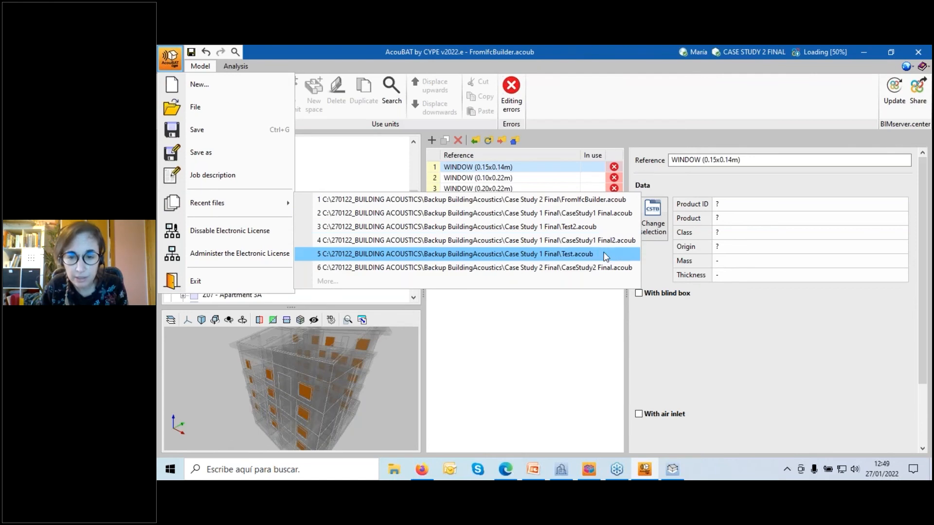
{"action": "left_click", "coordinate": [599, 216]}
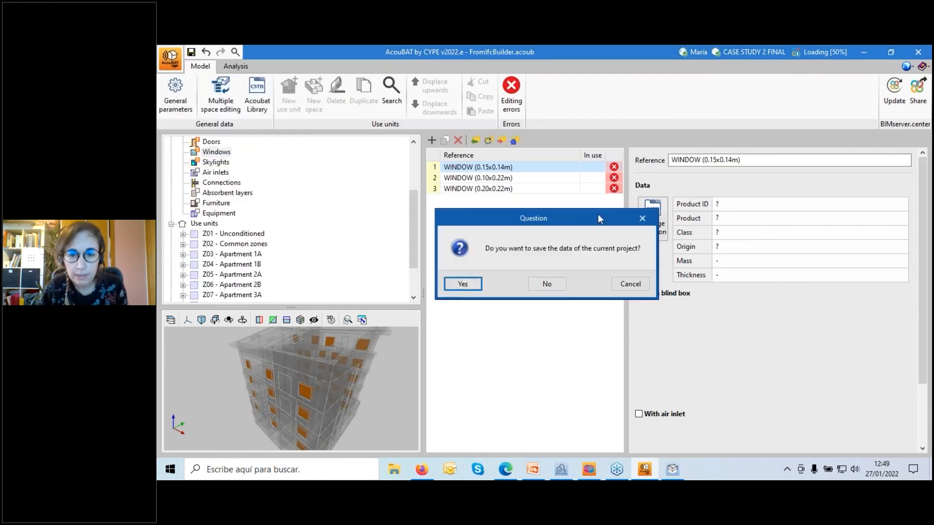
{"action": "left_click", "coordinate": [462, 284]}
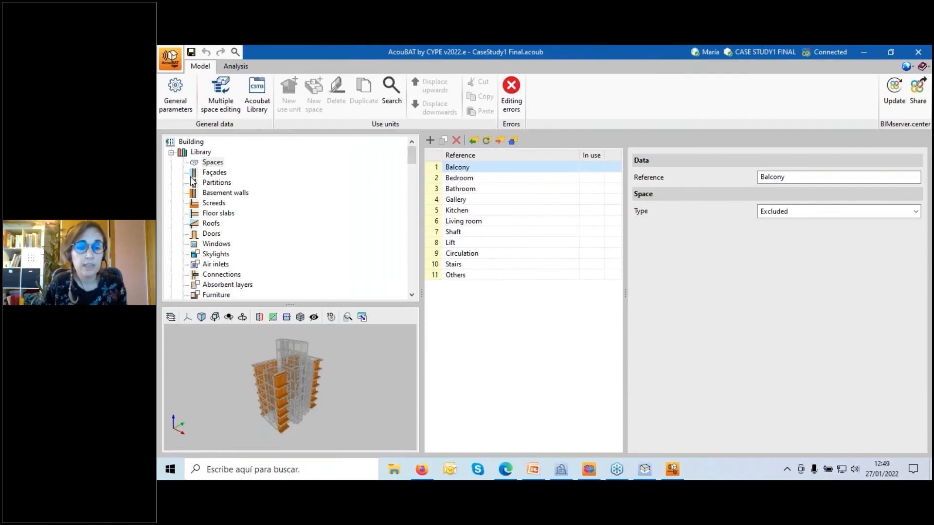
Review the library's partitions, screeds, floor slabs and equipment.
{"action": "left_click", "coordinate": [215, 183]}
{"action": "left_click", "coordinate": [210, 204]}
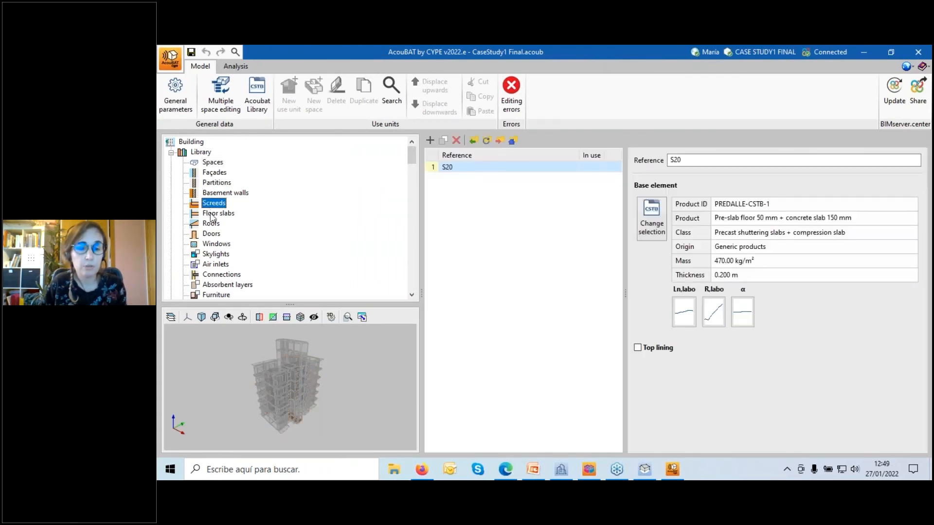
{"action": "left_click", "coordinate": [214, 213]}
{"action": "scroll", "coordinate": [218, 223], "scroll_direction": "down", "scroll_amount": 3}
{"action": "scroll", "coordinate": [221, 223], "scroll_direction": "up", "scroll_amount": 3}
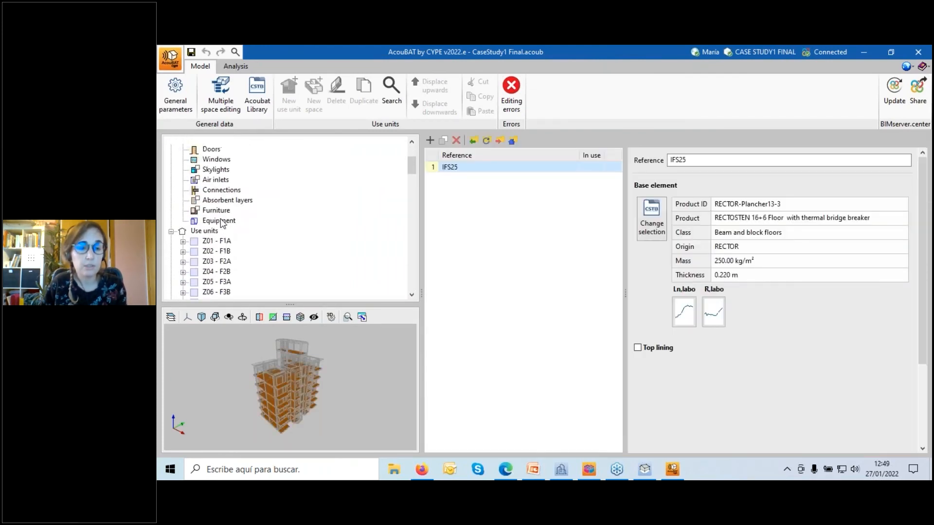
{"action": "scroll", "coordinate": [221, 223], "scroll_direction": "down", "scroll_amount": 3}
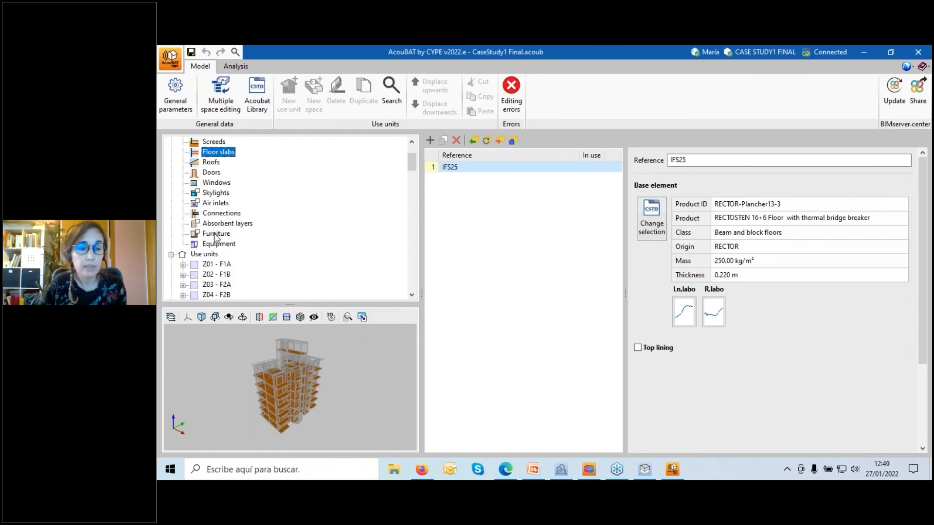
{"action": "left_click", "coordinate": [215, 235]}
Expand use units Z01 - F1A and Z02 - F1B to review their spaces.
{"action": "scroll", "coordinate": [233, 223], "scroll_direction": "down", "scroll_amount": 4}
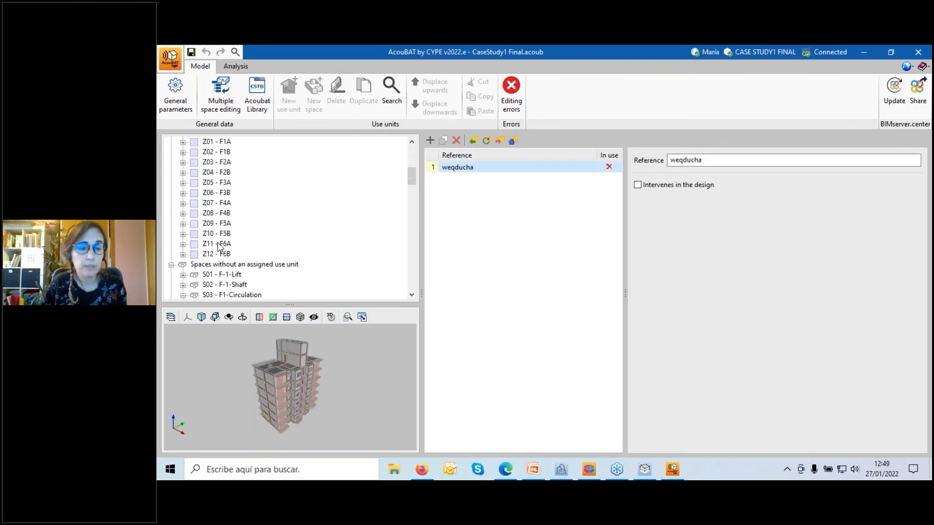
{"action": "scroll", "coordinate": [248, 212], "scroll_direction": "up", "scroll_amount": 1}
{"action": "left_click", "coordinate": [183, 172]}
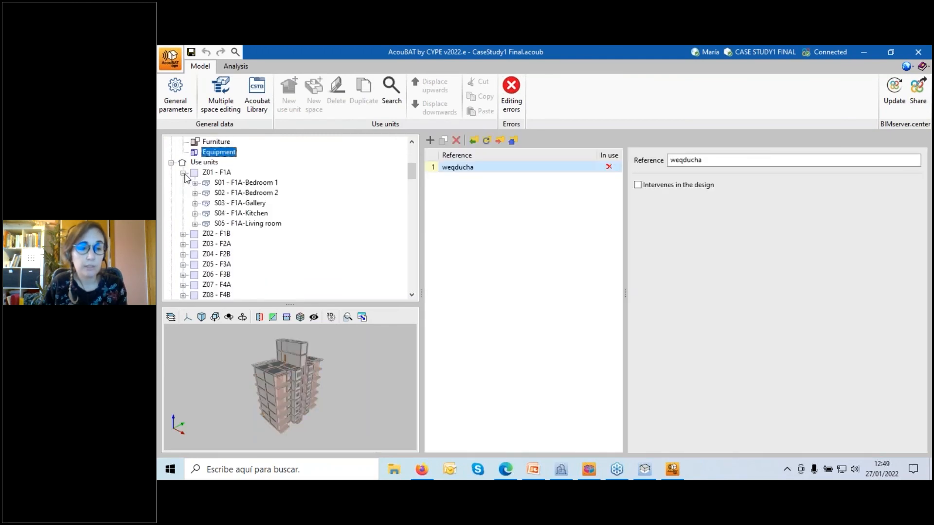
{"action": "scroll", "coordinate": [227, 209], "scroll_direction": "down", "scroll_amount": 1}
{"action": "scroll", "coordinate": [209, 199], "scroll_direction": "down", "scroll_amount": 4}
{"action": "scroll", "coordinate": [193, 191], "scroll_direction": "up", "scroll_amount": 3}
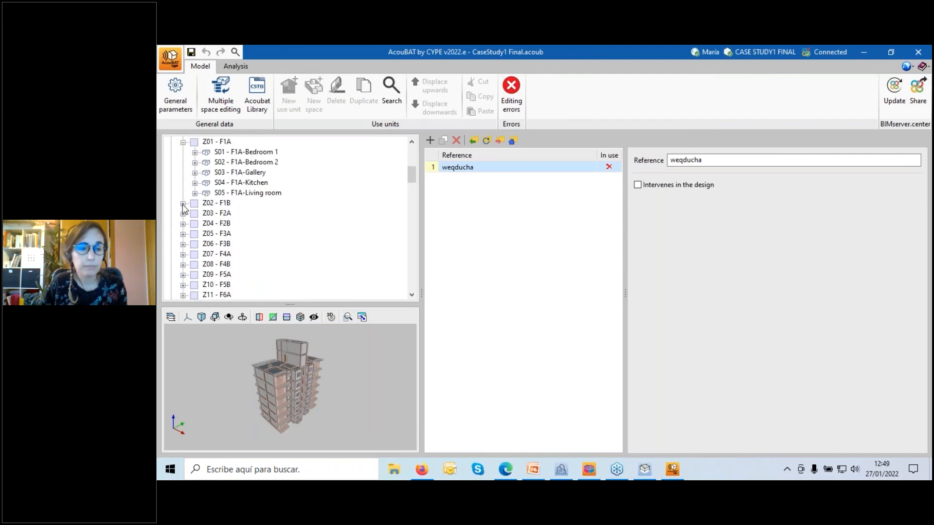
{"action": "left_click", "coordinate": [183, 203]}
{"action": "scroll", "coordinate": [255, 217], "scroll_direction": "down", "scroll_amount": 4}
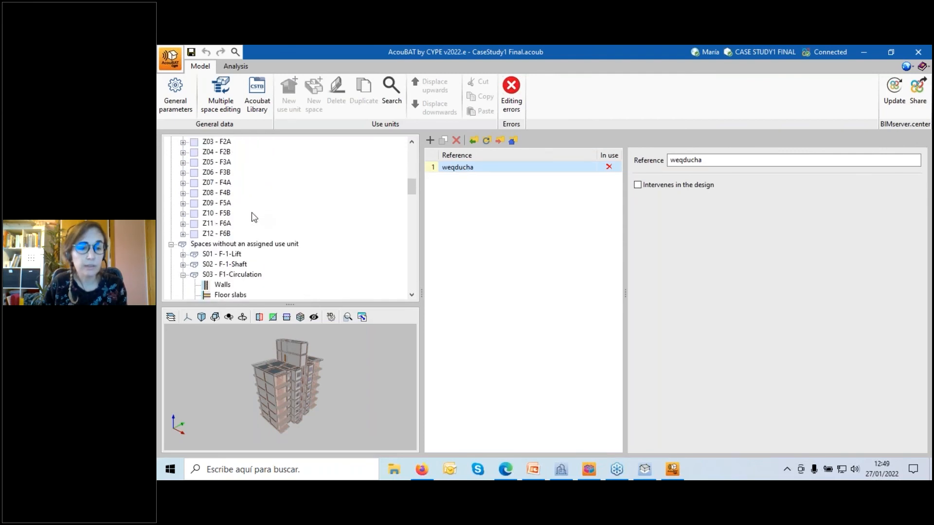
{"action": "scroll", "coordinate": [252, 218], "scroll_direction": "up", "scroll_amount": 3}
Expand F1B-Bedroom 1 and view its walls, floor slabs and connections.
{"action": "left_click", "coordinate": [195, 183]}
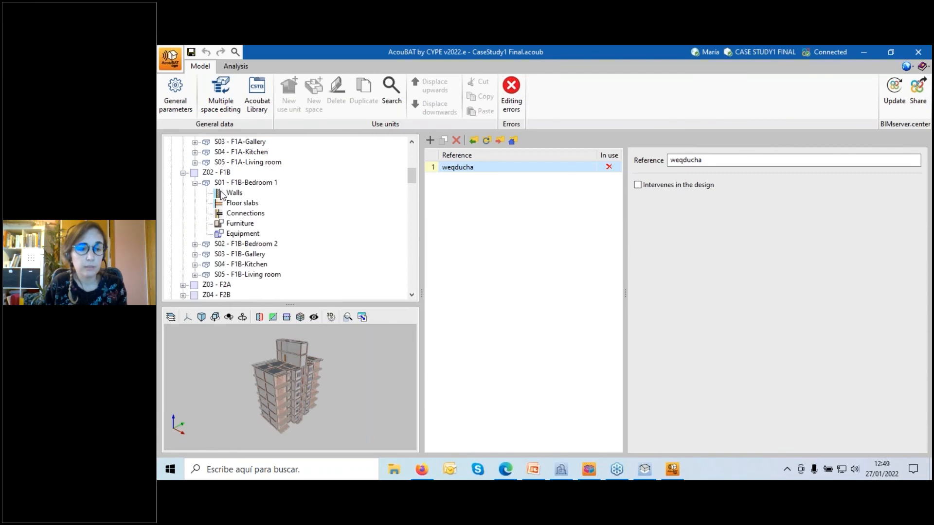
{"action": "left_click", "coordinate": [222, 193]}
{"action": "left_click", "coordinate": [225, 204]}
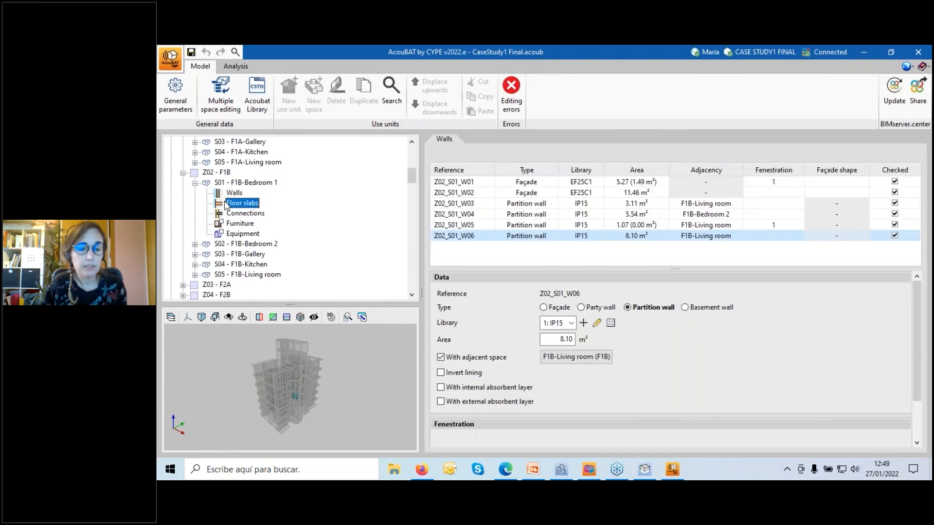
{"action": "left_click", "coordinate": [228, 215]}
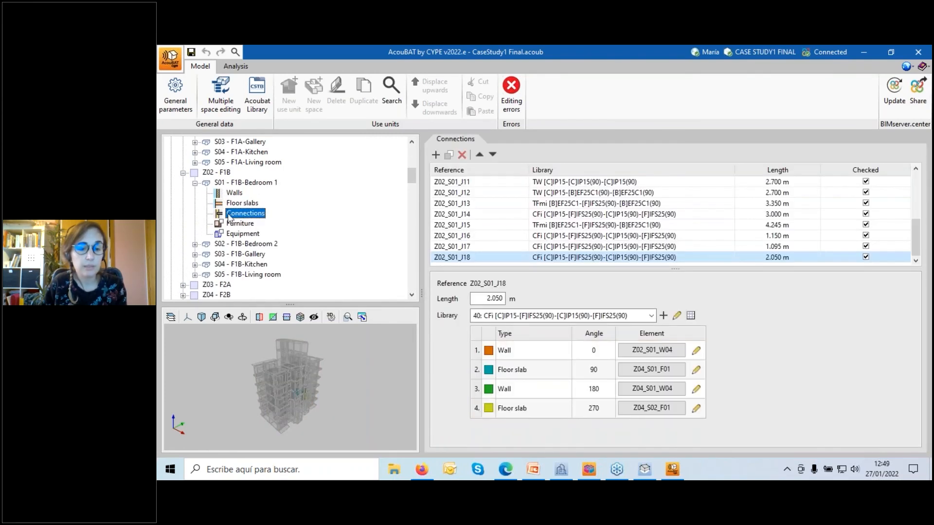
Examine connection Z02_S01_J18 in the 3D model, and view the furniture of F1B-Bedroom 1.
{"action": "scroll", "coordinate": [313, 389], "scroll_direction": "up", "scroll_amount": 5}
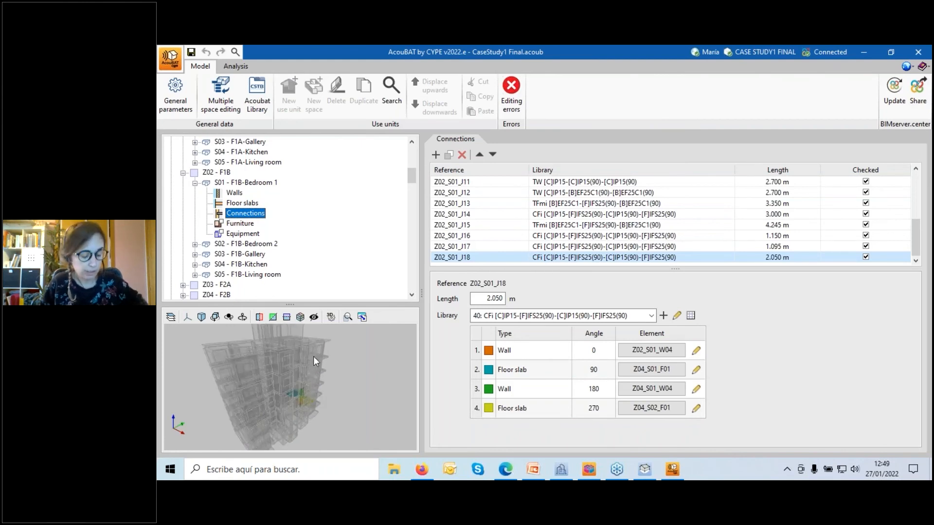
{"action": "left_click_drag", "start_coordinate": [313, 352], "coordinate": [264, 350]}
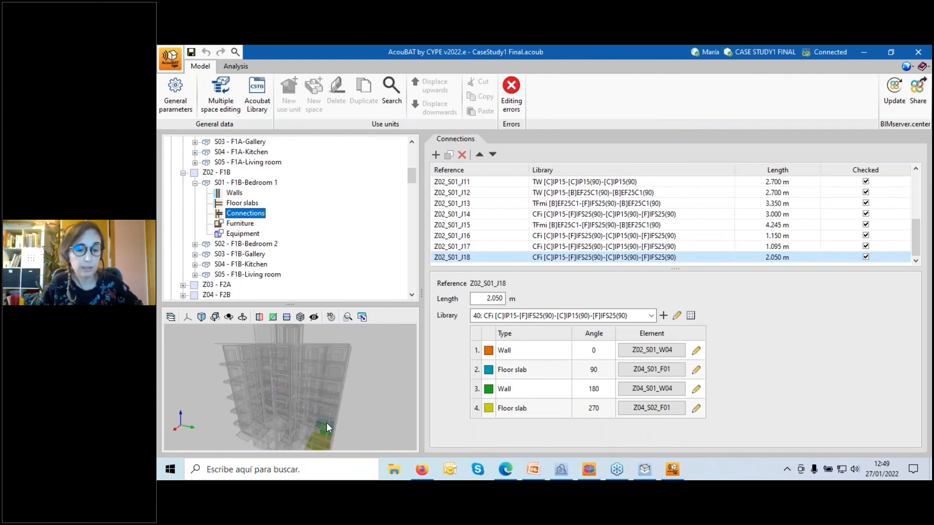
{"action": "scroll", "coordinate": [325, 426], "scroll_direction": "up", "scroll_amount": 5}
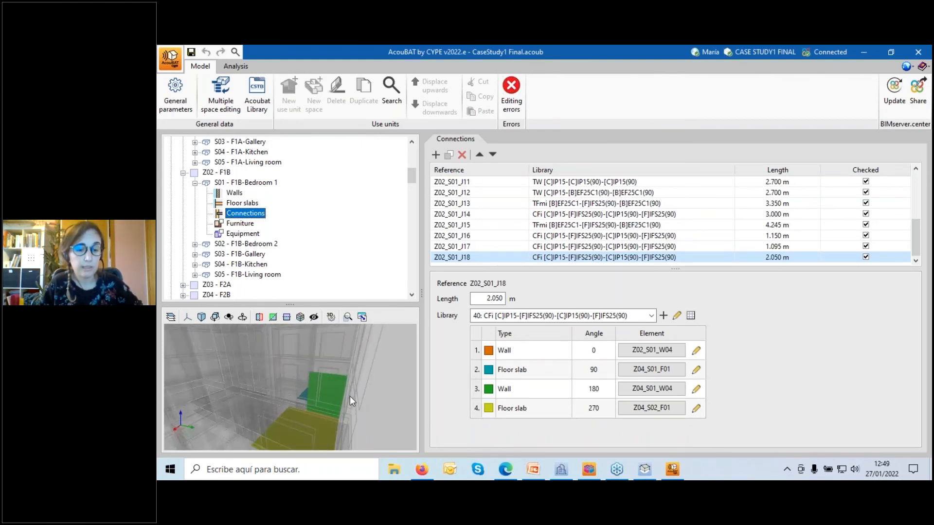
{"action": "left_click_drag", "start_coordinate": [349, 395], "coordinate": [291, 387]}
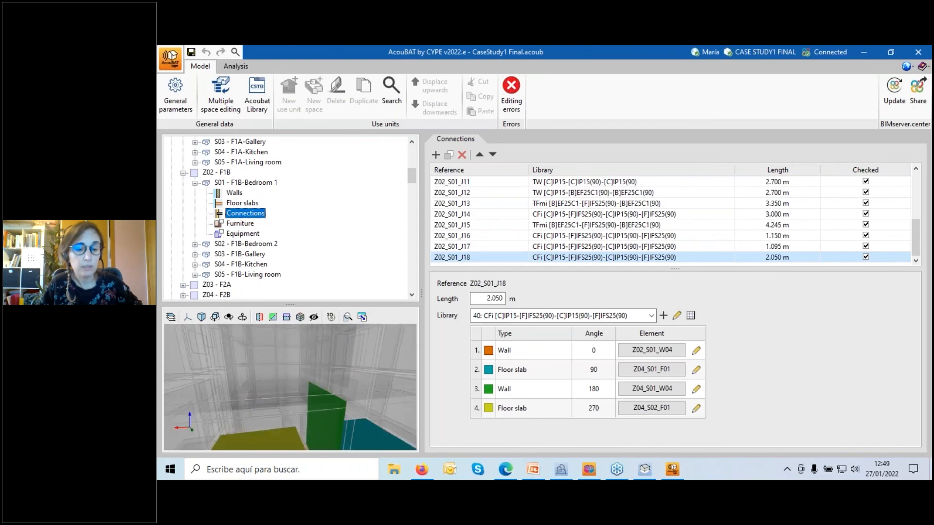
{"action": "left_click", "coordinate": [239, 223]}
{"action": "scroll", "coordinate": [250, 189], "scroll_direction": "up", "scroll_amount": 1}
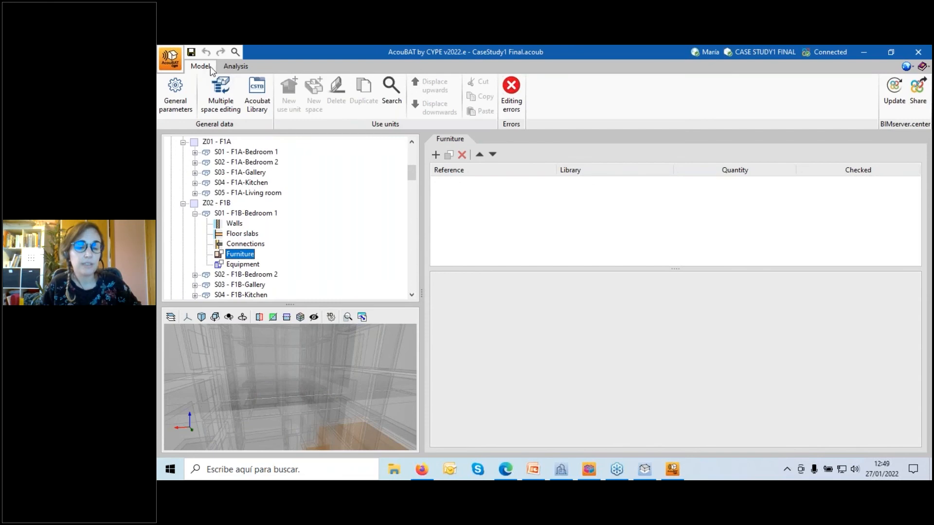
Run the acoustic analysis, continuing past the incidents, and view the second requirement category in the analysis summary.
{"action": "left_click", "coordinate": [236, 66]}
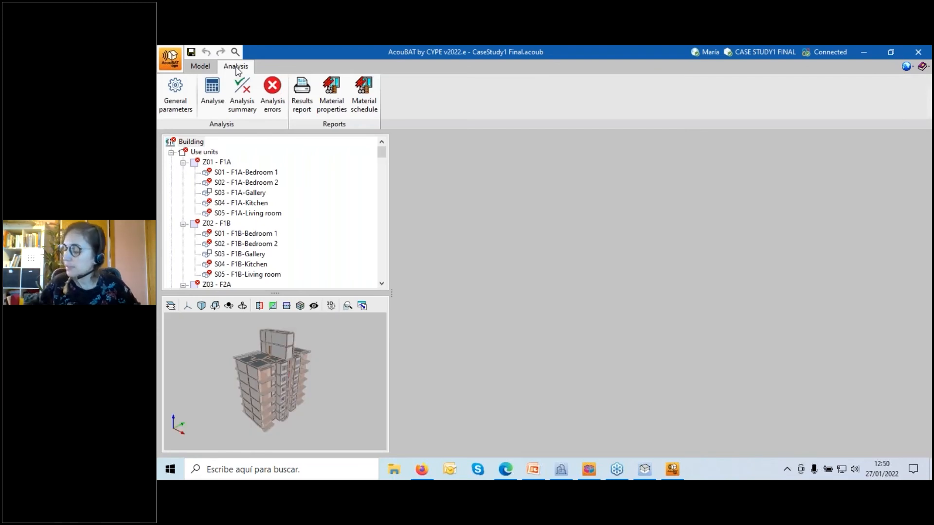
{"action": "left_click", "coordinate": [213, 100]}
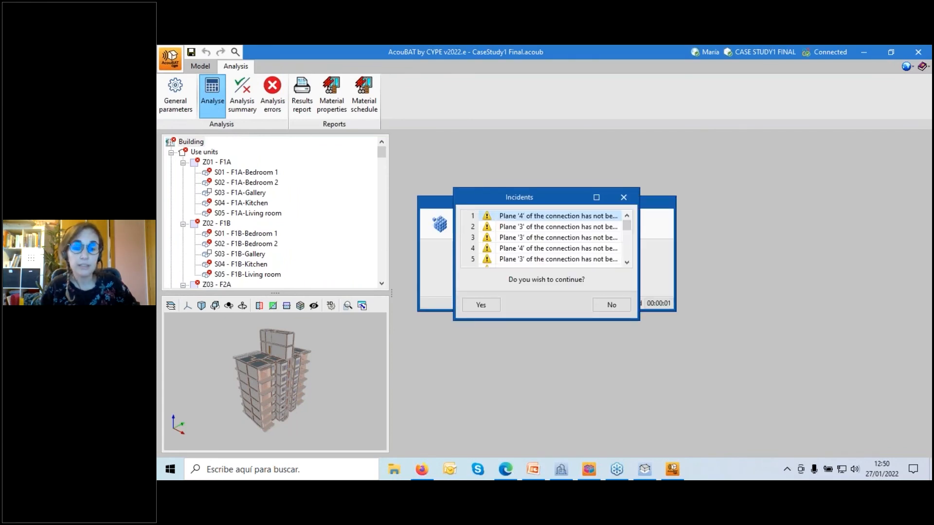
{"action": "left_click", "coordinate": [481, 305]}
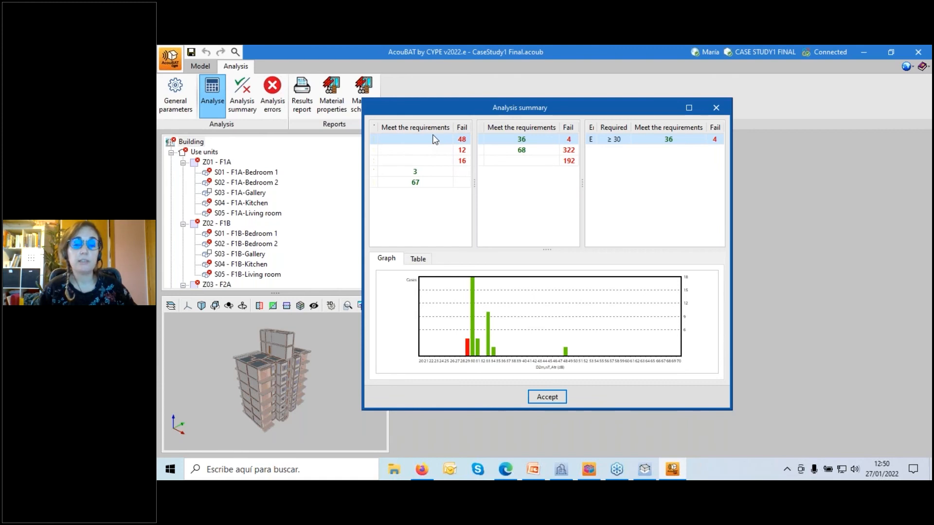
{"action": "left_click", "coordinate": [443, 150]}
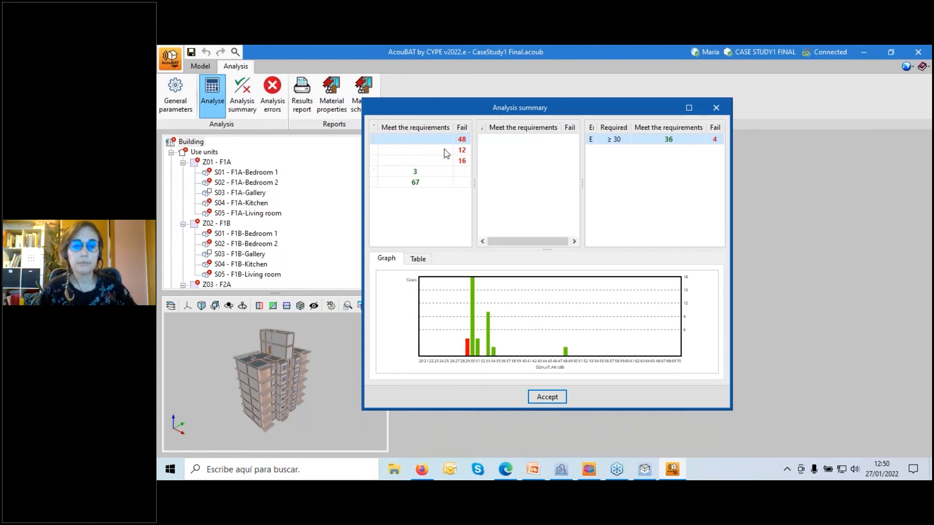
Maximise the analysis summary and review Protected receiver spaces for airborne noise, impact sound pressure level and Stairs emission.
{"action": "left_click", "coordinate": [693, 110]}
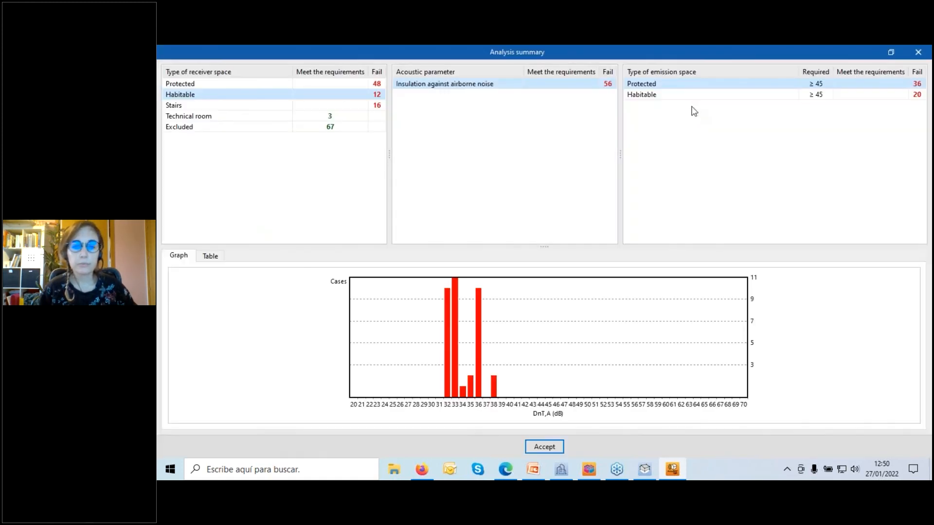
{"action": "left_click", "coordinate": [193, 85]}
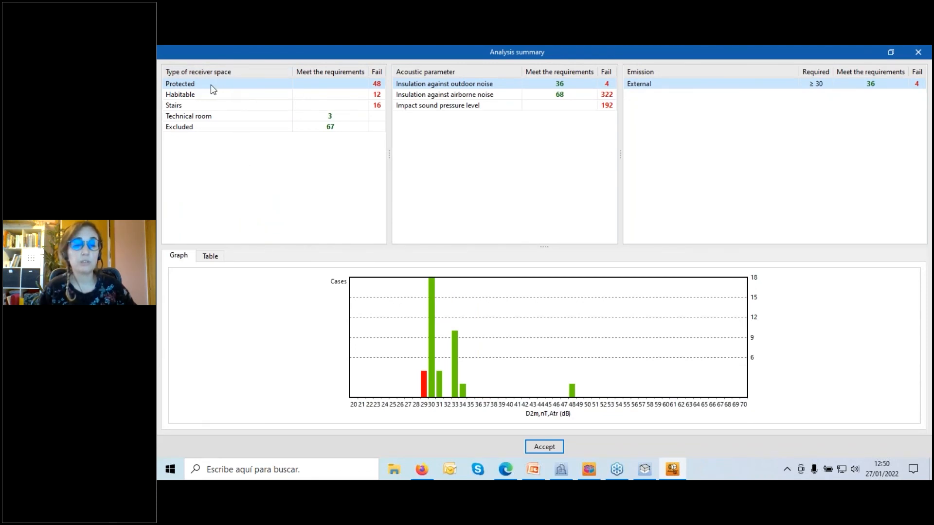
{"action": "left_click", "coordinate": [433, 96]}
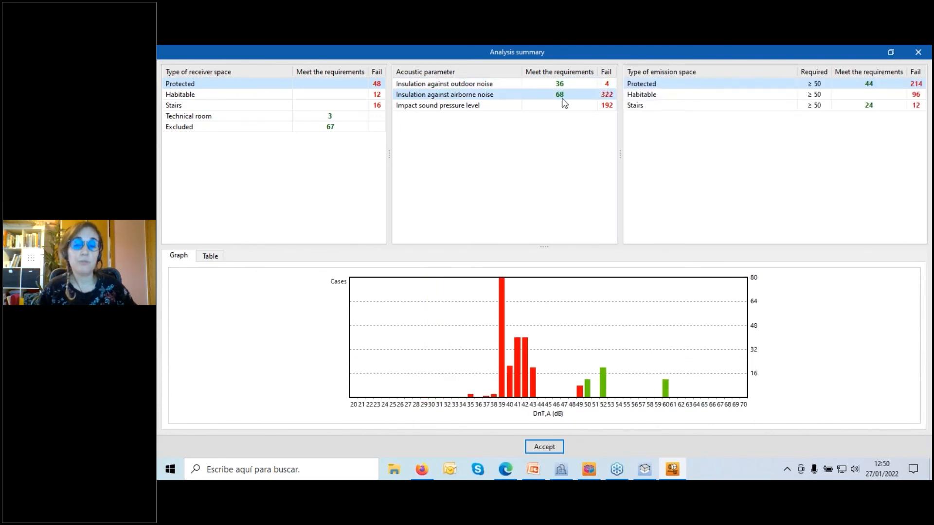
{"action": "left_click", "coordinate": [453, 106]}
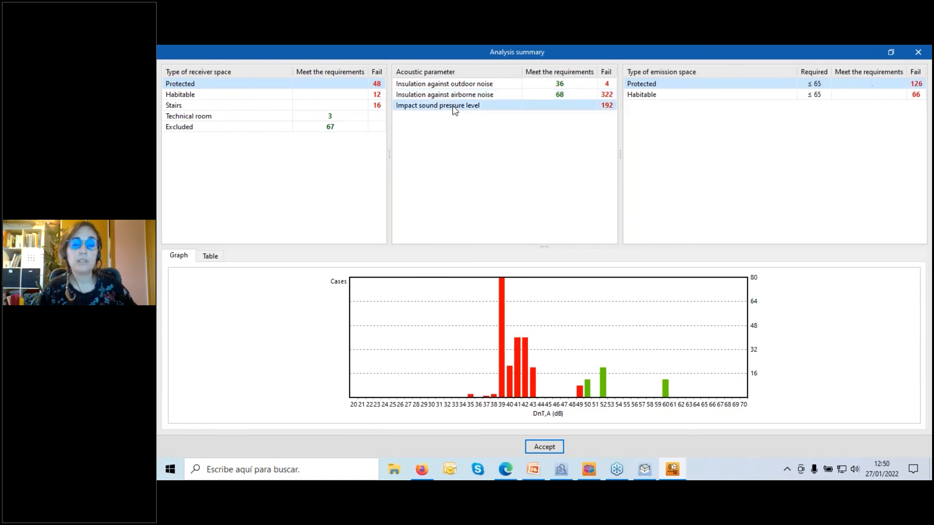
{"action": "left_click", "coordinate": [494, 96]}
{"action": "left_click", "coordinate": [640, 108]}
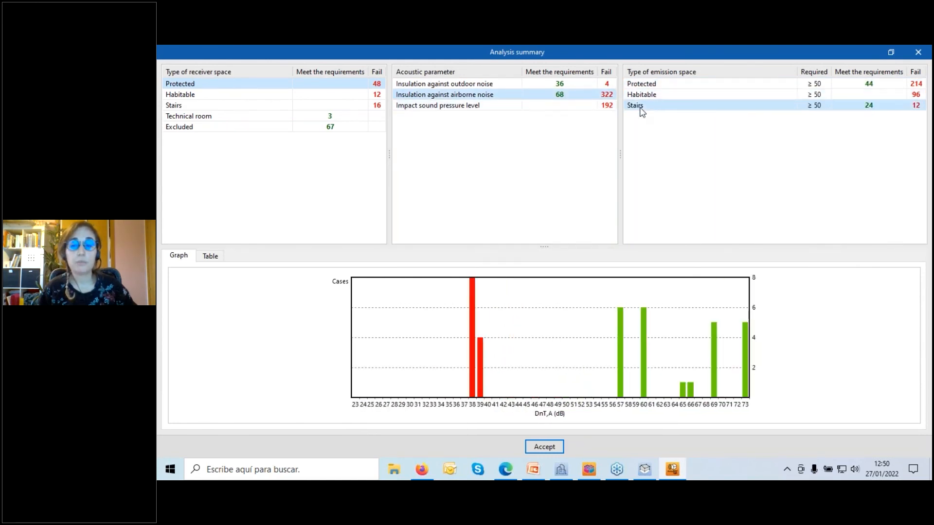
{"action": "left_click", "coordinate": [919, 57]}
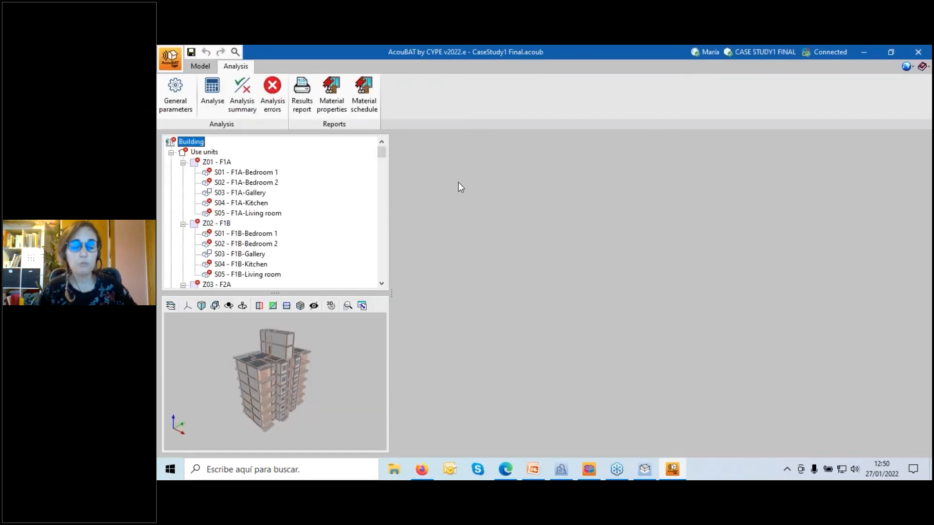
{"action": "left_click", "coordinate": [241, 103]}
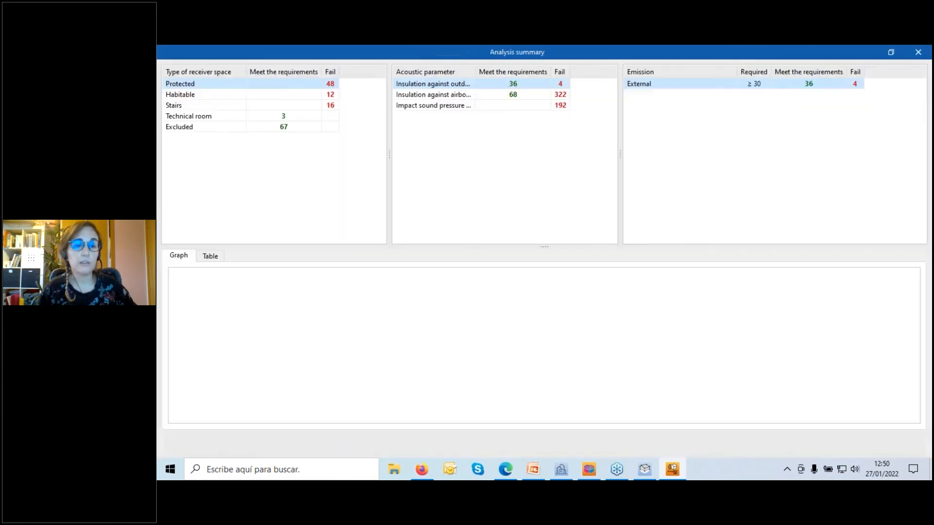
{"action": "left_click", "coordinate": [918, 54]}
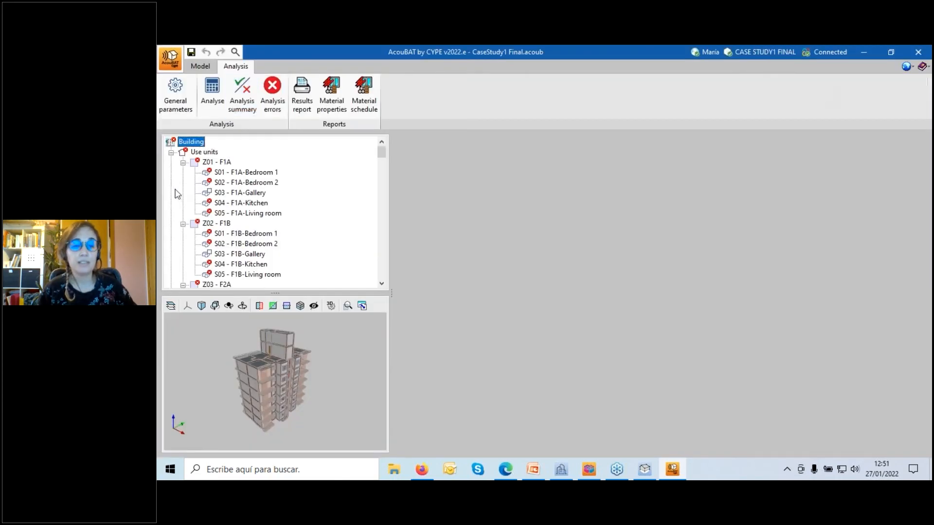
Locate use units Z01 - F1A and Z02 - F1B in the 3D model and look through the analysed use units.
{"action": "left_click", "coordinate": [218, 163]}
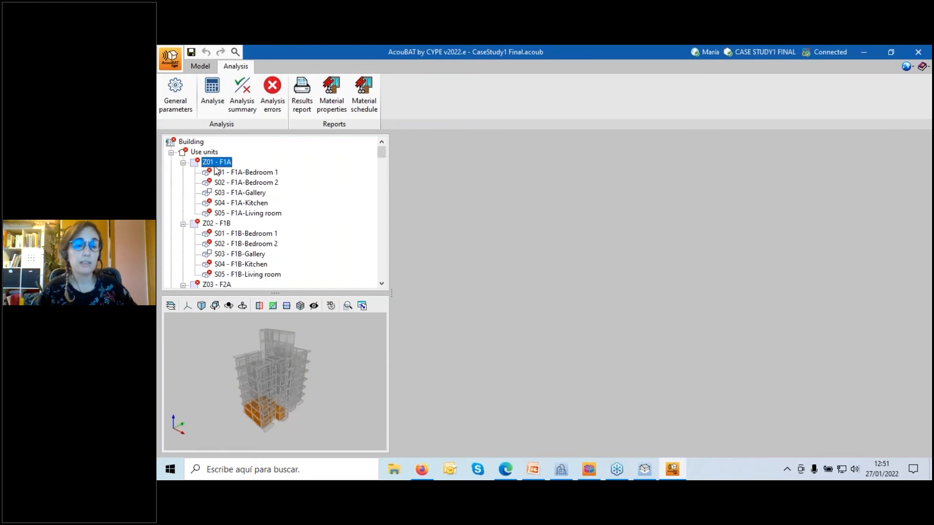
{"action": "scroll", "coordinate": [294, 425], "scroll_direction": "up", "scroll_amount": 2}
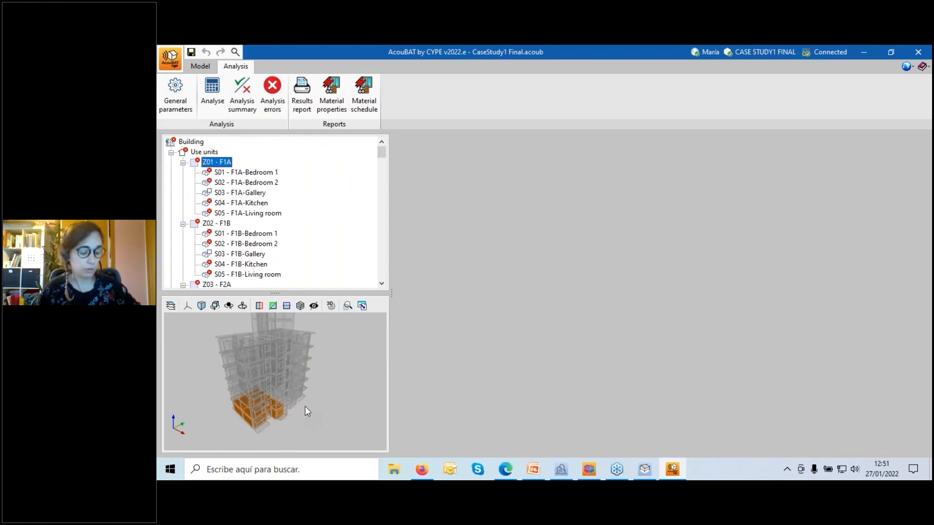
{"action": "middle_click_drag", "start_coordinate": [305, 399], "coordinate": [254, 396], "text": "shift"}
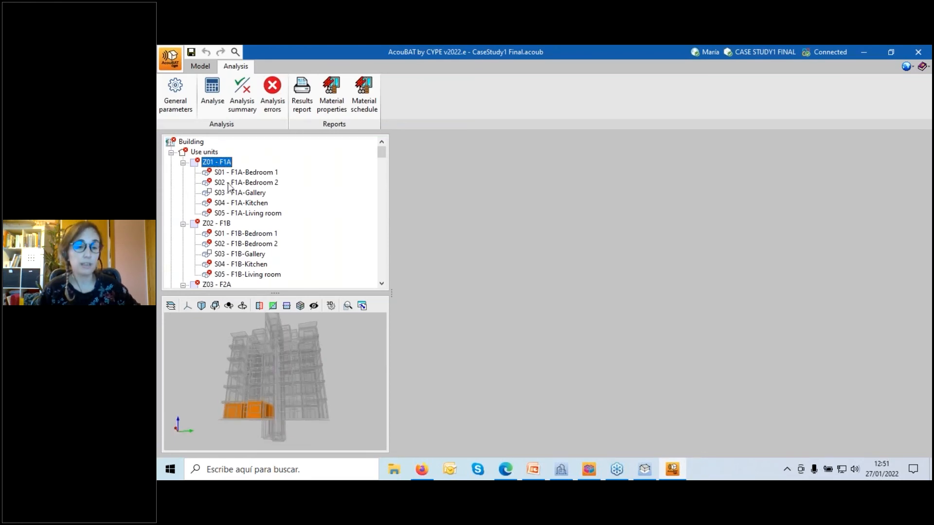
{"action": "left_click", "coordinate": [205, 223]}
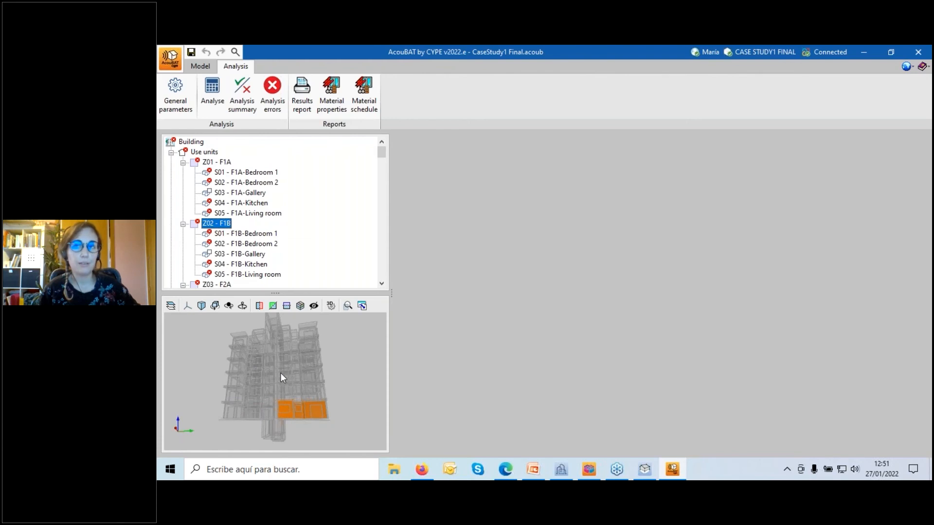
{"action": "scroll", "coordinate": [277, 232], "scroll_direction": "down", "scroll_amount": 5}
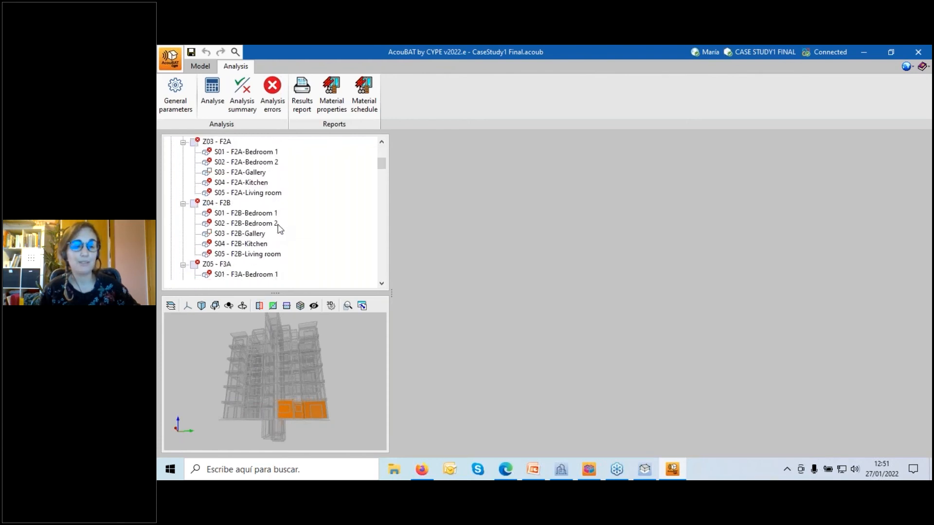
{"action": "scroll", "coordinate": [280, 229], "scroll_direction": "up", "scroll_amount": 5}
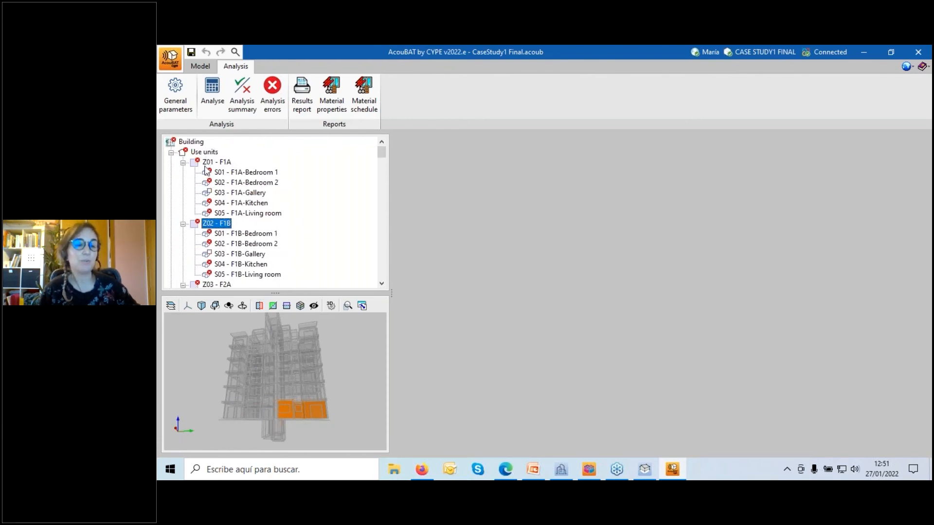
Examine the detailed outdoor noise results of F1A-Bedroom 1 for its opening and the Lateral.1, Lateral.2 and Lateral.3 paths.
{"action": "left_click", "coordinate": [213, 173]}
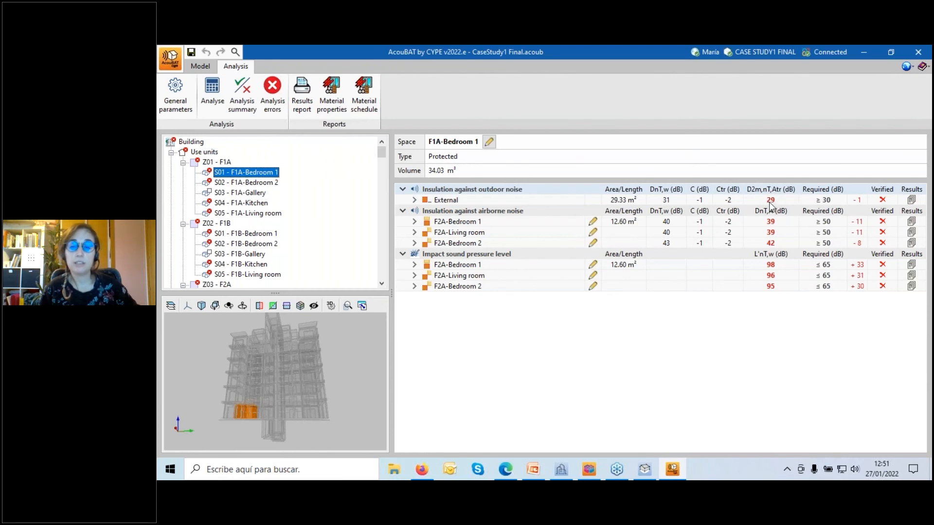
{"action": "left_click", "coordinate": [911, 199]}
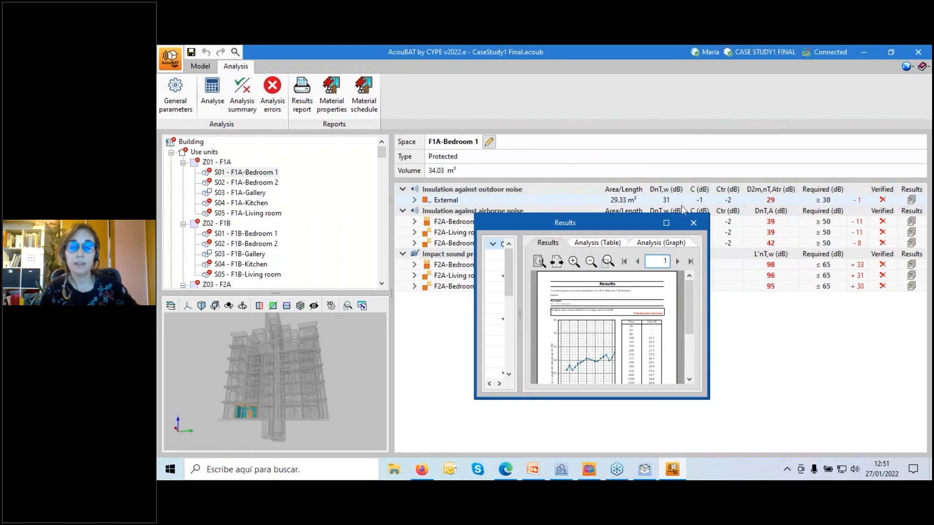
{"action": "left_click", "coordinate": [666, 222]}
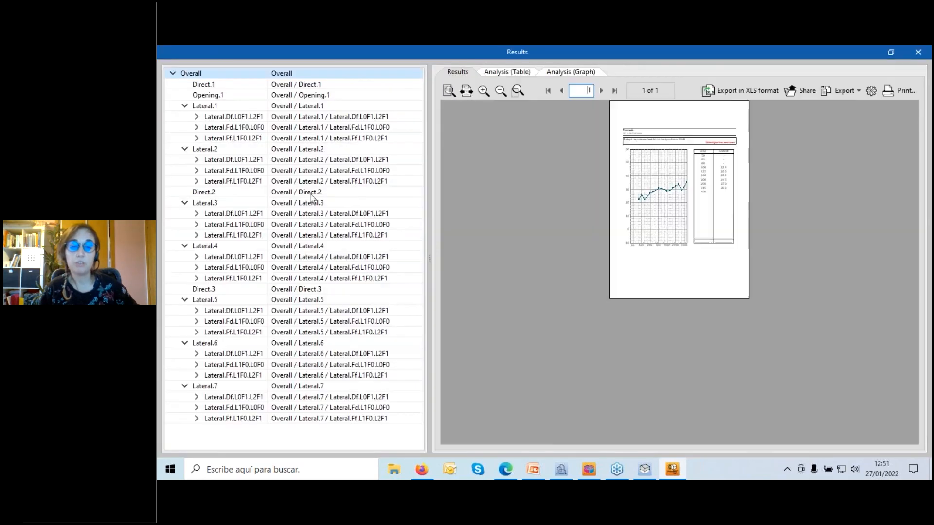
{"action": "left_click", "coordinate": [216, 96]}
{"action": "left_click", "coordinate": [217, 127]}
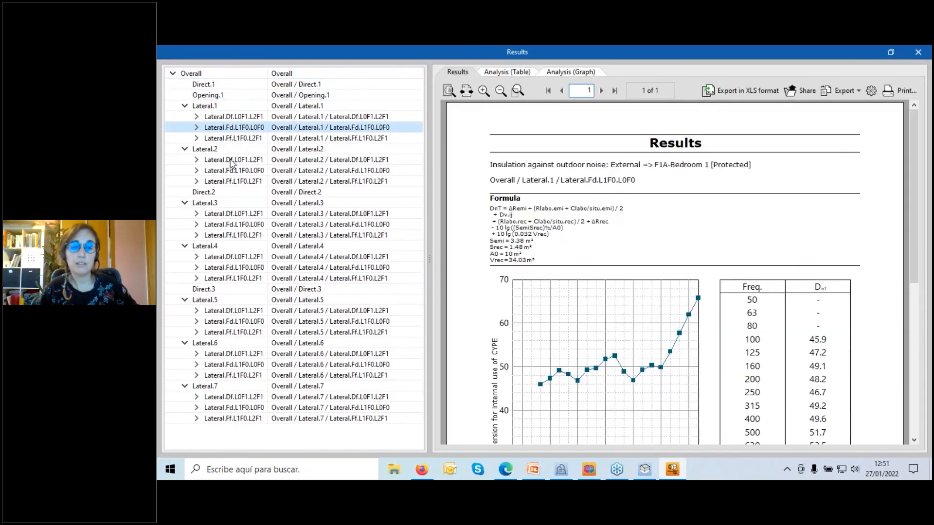
{"action": "left_click", "coordinate": [233, 171]}
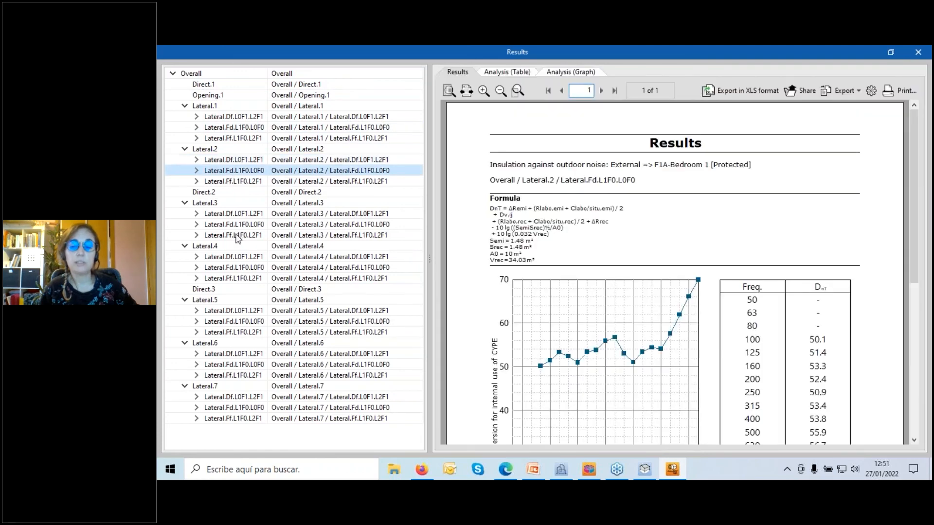
{"action": "left_click", "coordinate": [238, 236]}
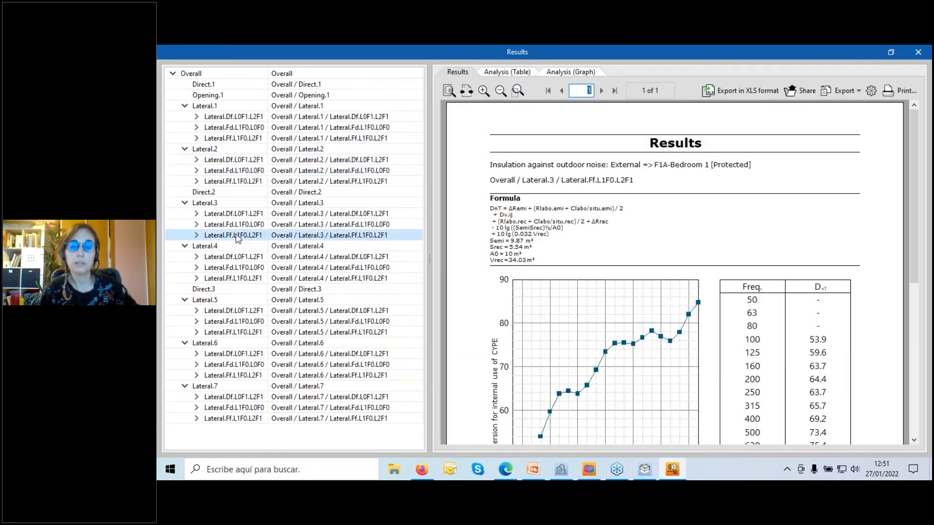
{"action": "left_click", "coordinate": [918, 53]}
Expand the External outdoor noise entry of F1A-Bedroom 1 and examine wall Z01_S01_W01 in the 3D model.
{"action": "left_click", "coordinate": [414, 201]}
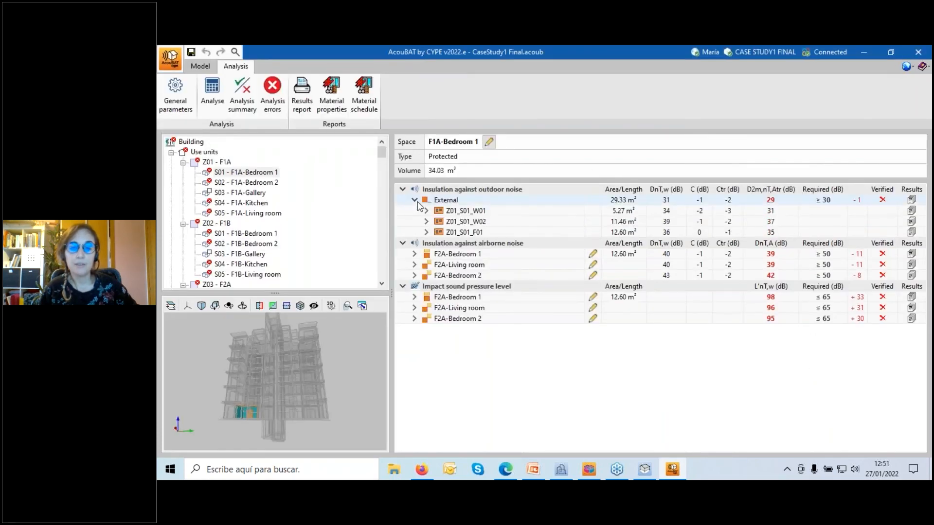
{"action": "left_click", "coordinate": [451, 212]}
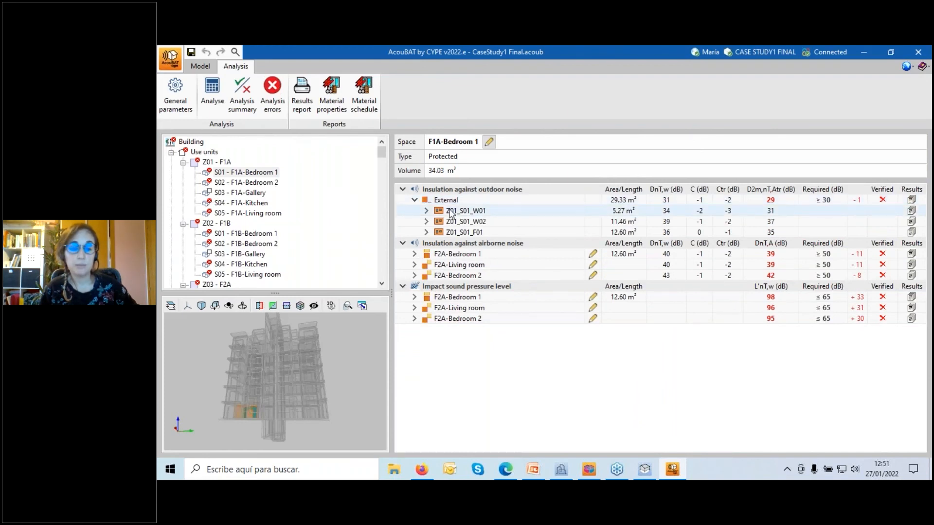
{"action": "scroll", "coordinate": [250, 427], "scroll_direction": "up", "scroll_amount": 3}
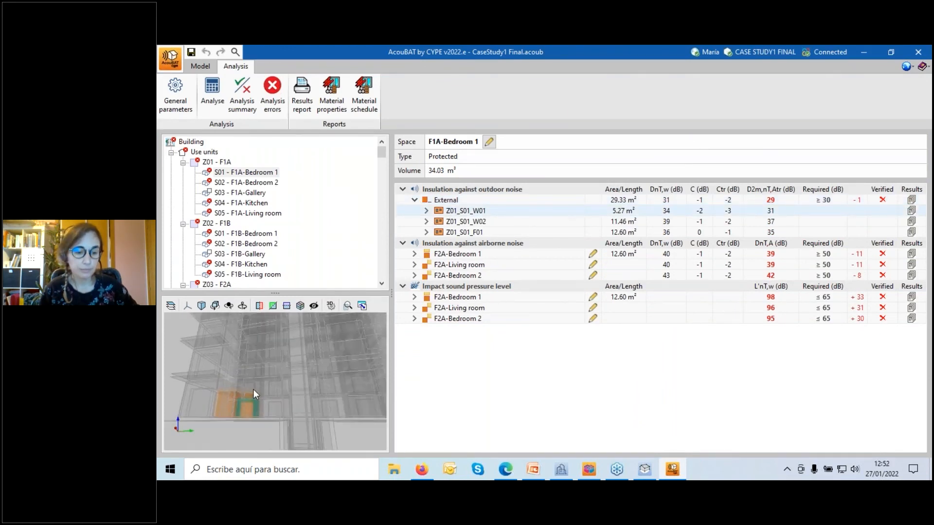
{"action": "middle_click_drag", "start_coordinate": [254, 389], "coordinate": [266, 405]}
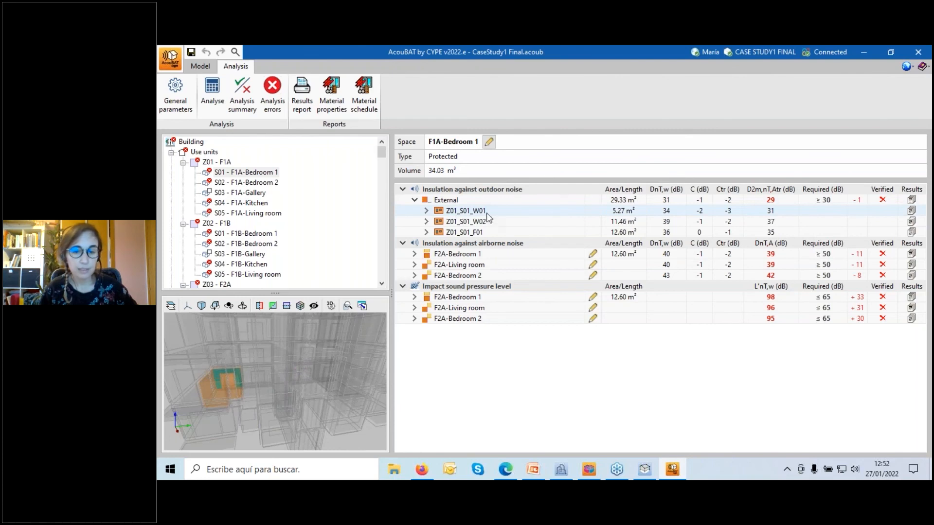
Expand the airborne noise paths from F2A-Bedroom 1 through Z01_S01_F01 and view the detailed results of Lateral 1.
{"action": "left_click", "coordinate": [462, 244]}
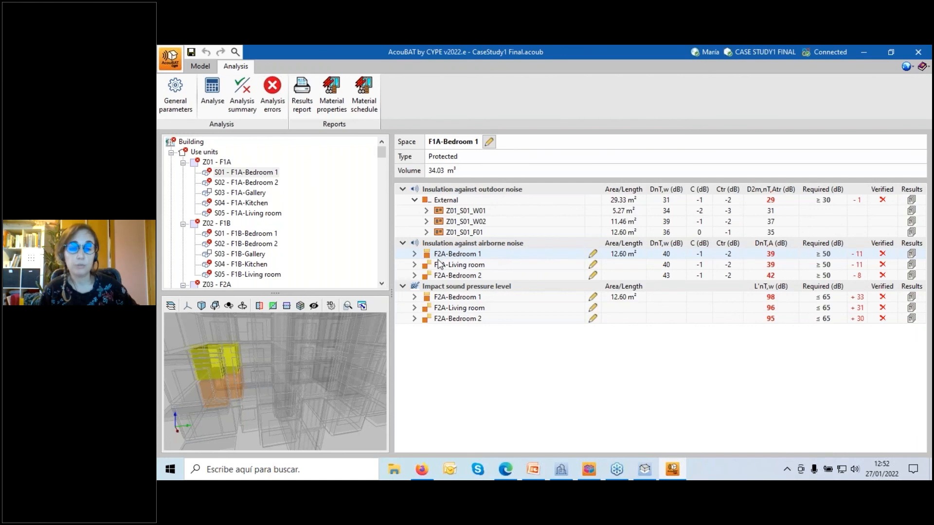
{"action": "left_click", "coordinate": [415, 254]}
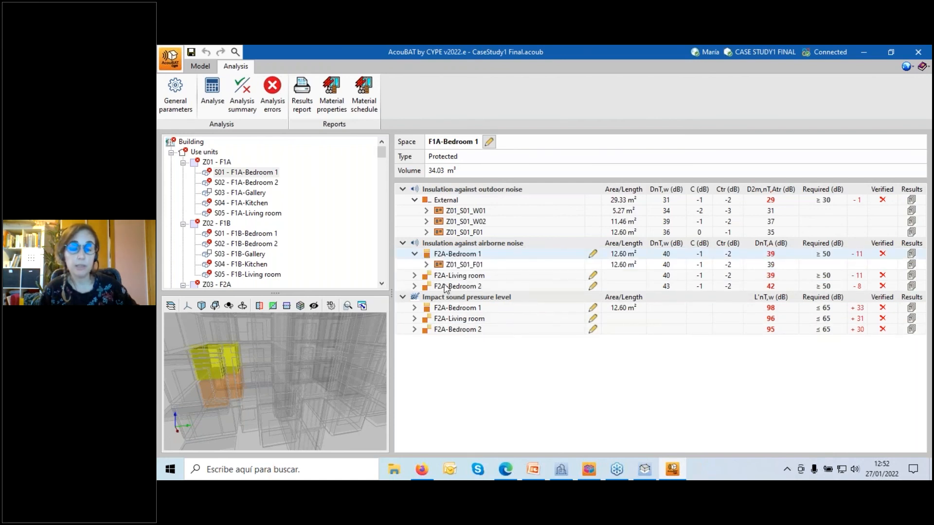
{"action": "left_click", "coordinate": [427, 265]}
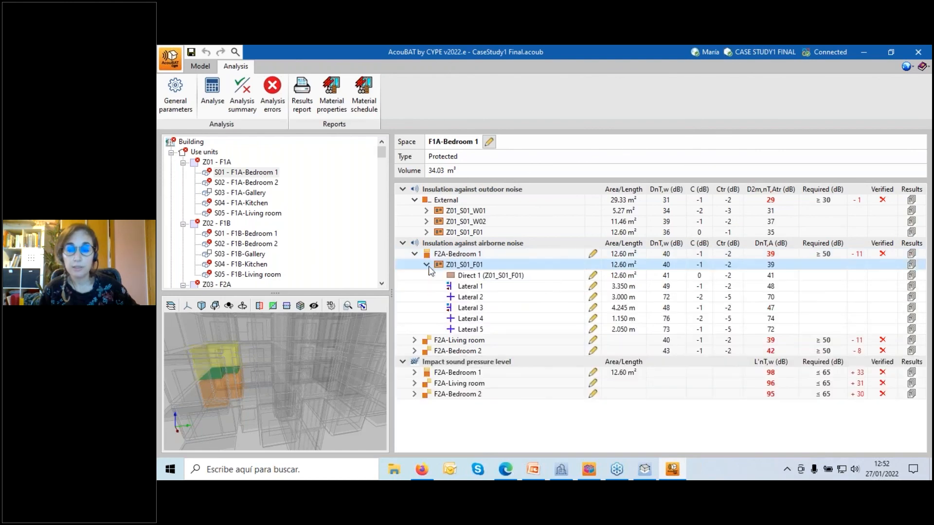
{"action": "left_click", "coordinate": [911, 288]}
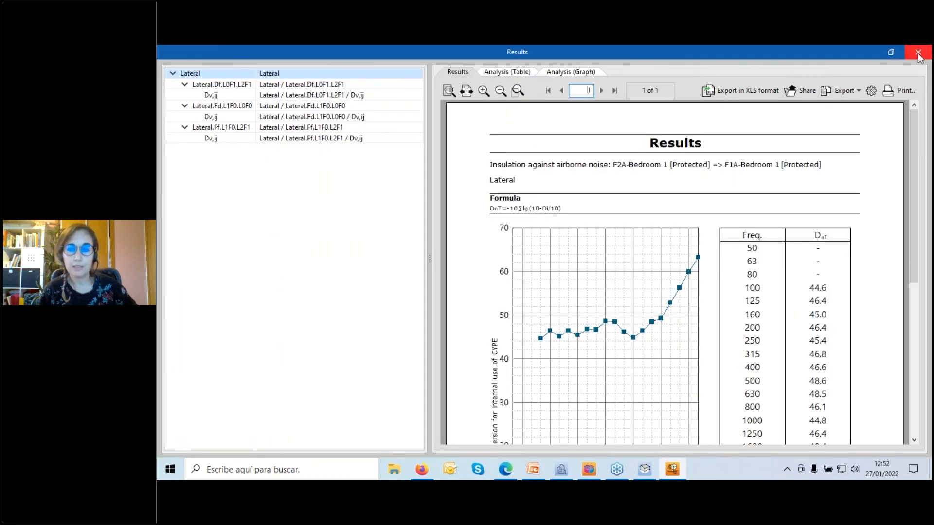
{"action": "left_click", "coordinate": [918, 53]}
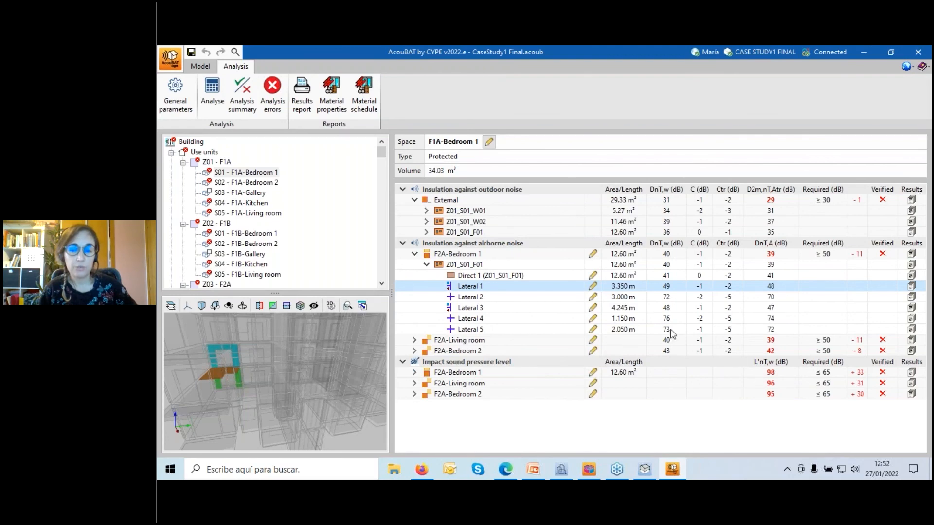
View the results of F1A-Living room and F1A-Bedroom 2, and expand Bedroom 2's impact sound paths from F1A-Bathroom.
{"action": "left_click", "coordinate": [228, 214]}
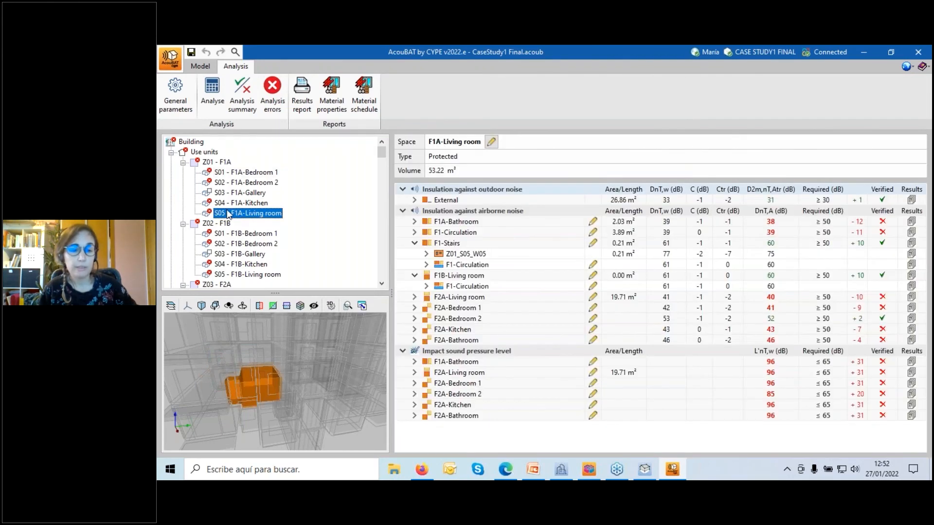
{"action": "left_click", "coordinate": [227, 175]}
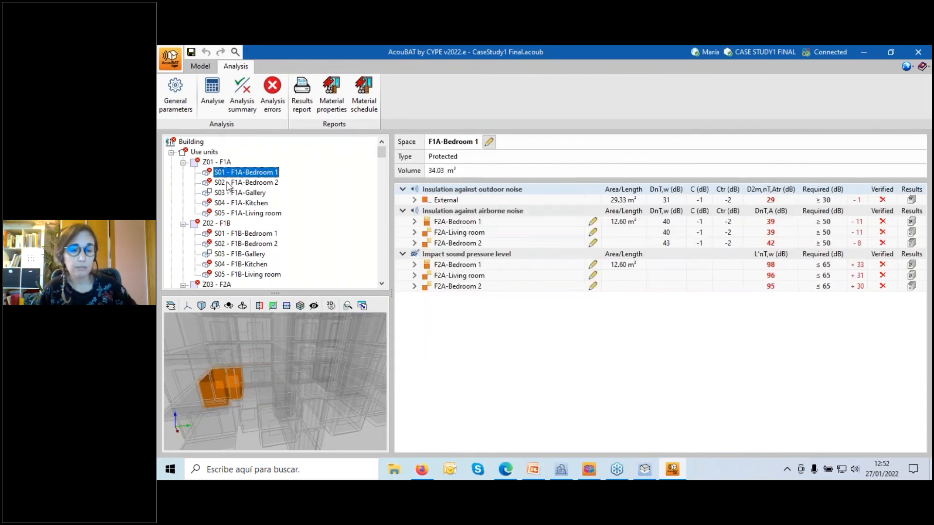
{"action": "left_click", "coordinate": [228, 184]}
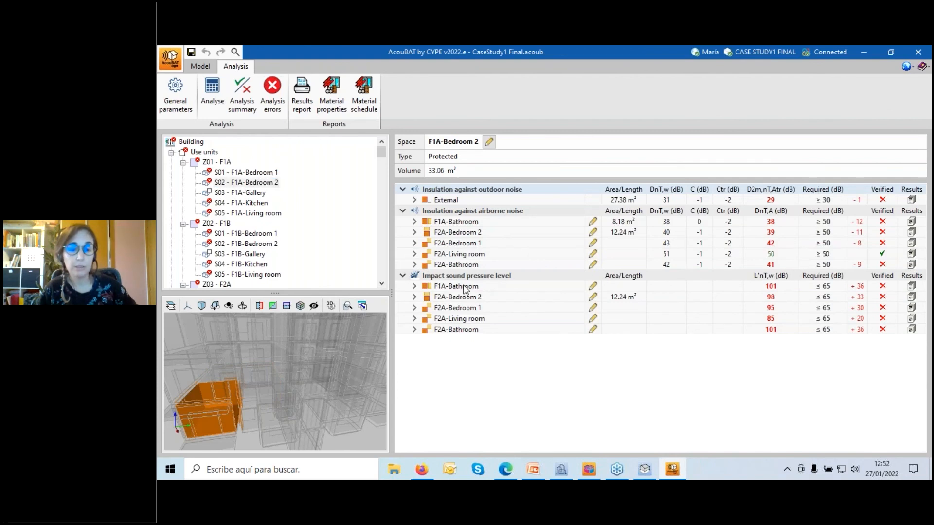
{"action": "left_click", "coordinate": [465, 288]}
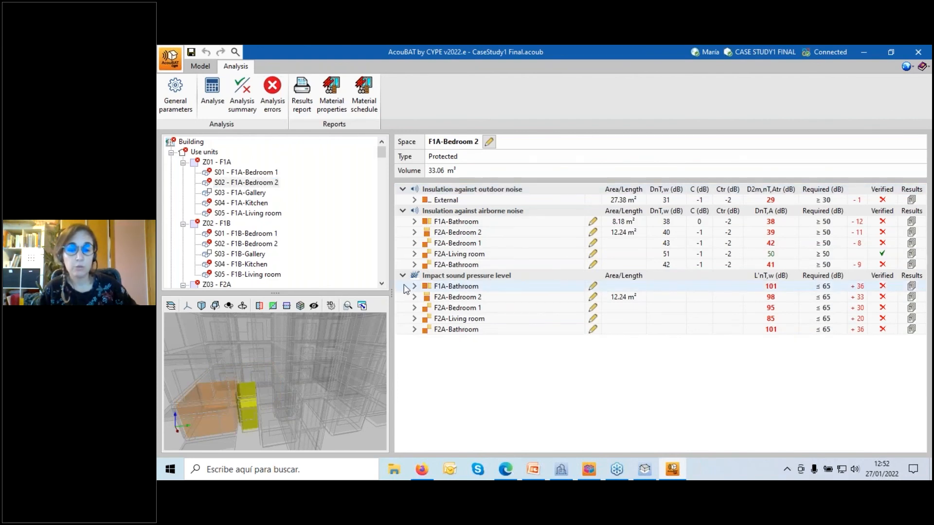
{"action": "left_click", "coordinate": [417, 287]}
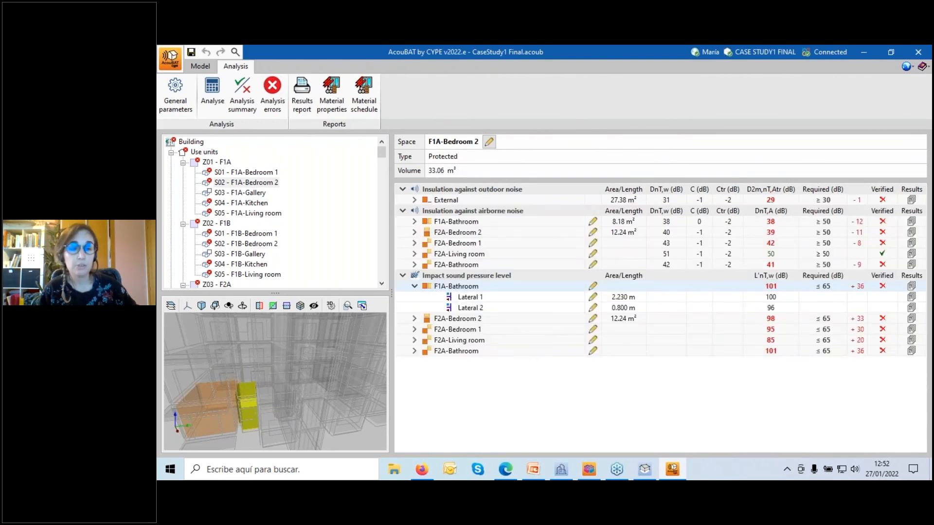
Return to the building model and view the space data and floor slabs of F1B-Bedroom 1.
{"action": "left_click", "coordinate": [203, 68]}
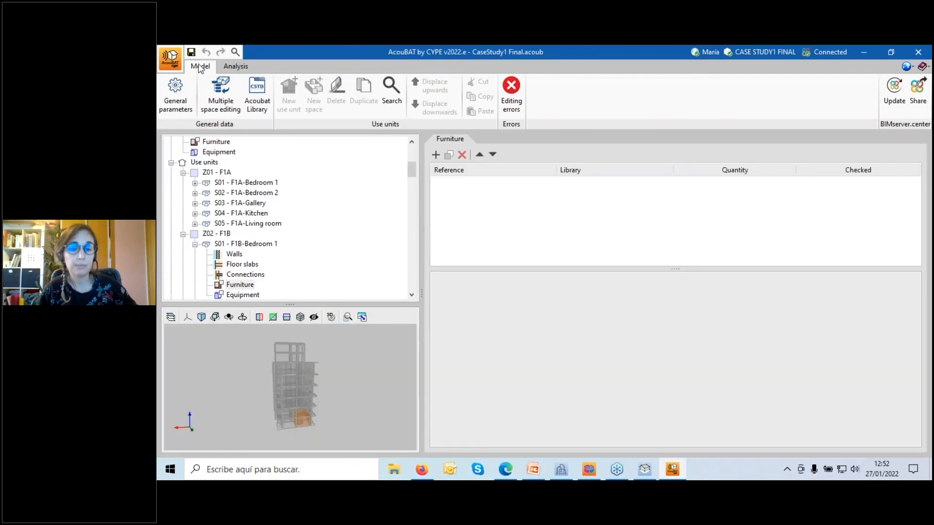
{"action": "scroll", "coordinate": [229, 197], "scroll_direction": "up", "scroll_amount": 2}
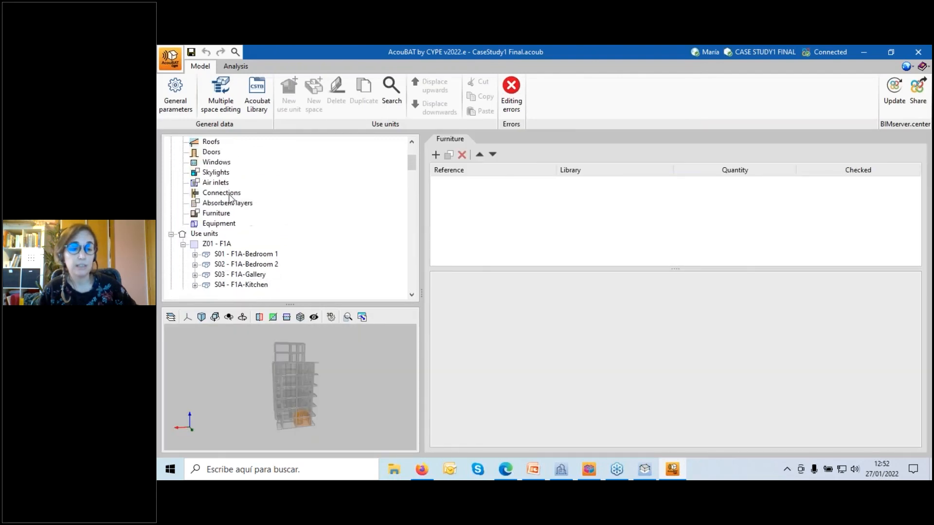
{"action": "scroll", "coordinate": [230, 197], "scroll_direction": "down", "scroll_amount": 3}
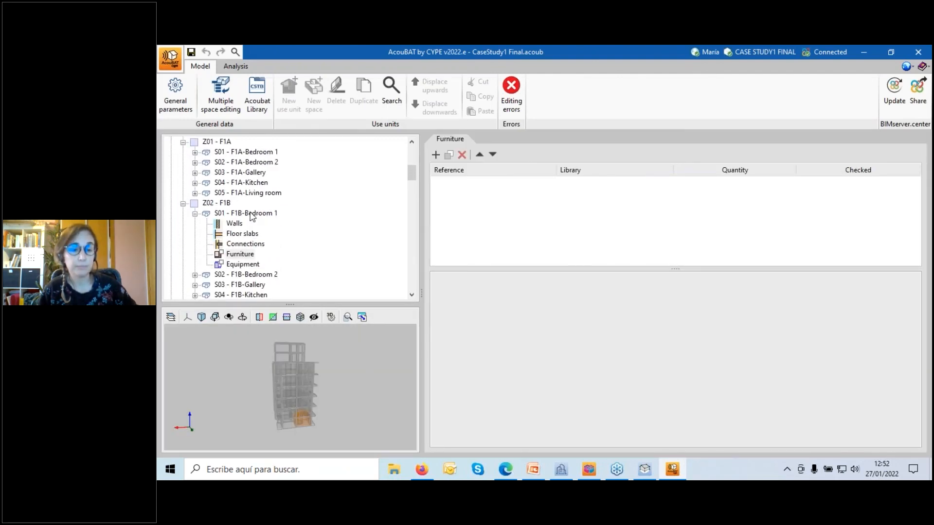
{"action": "scroll", "coordinate": [252, 217], "scroll_direction": "down", "scroll_amount": 2}
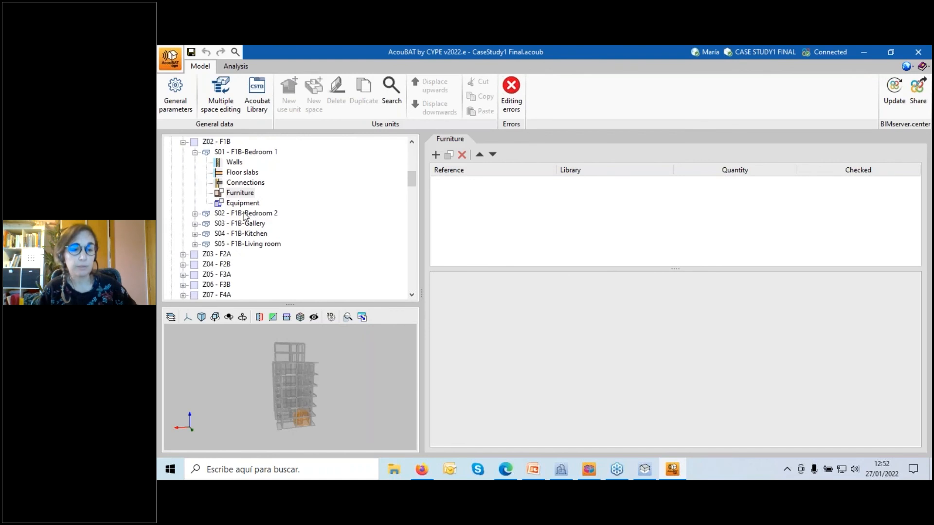
{"action": "scroll", "coordinate": [245, 216], "scroll_direction": "up", "scroll_amount": 1}
{"action": "left_click", "coordinate": [244, 183]}
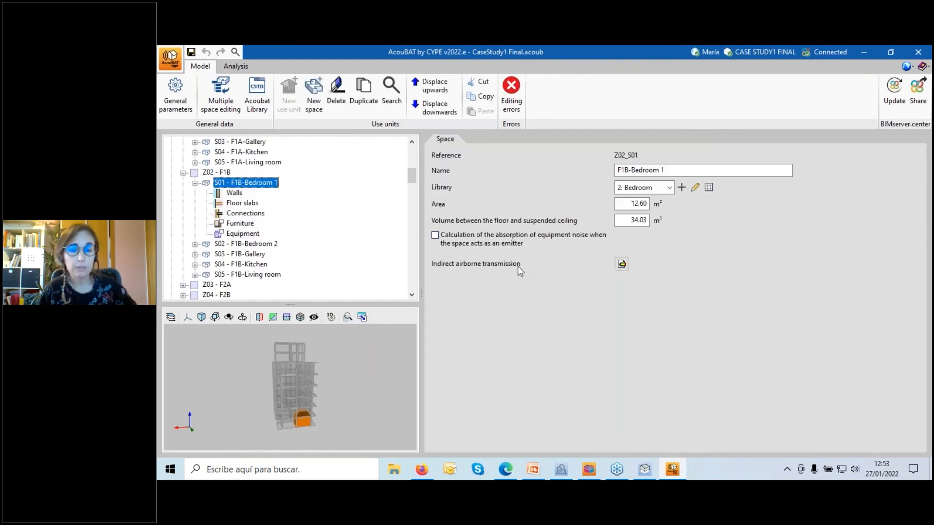
{"action": "left_click", "coordinate": [235, 204]}
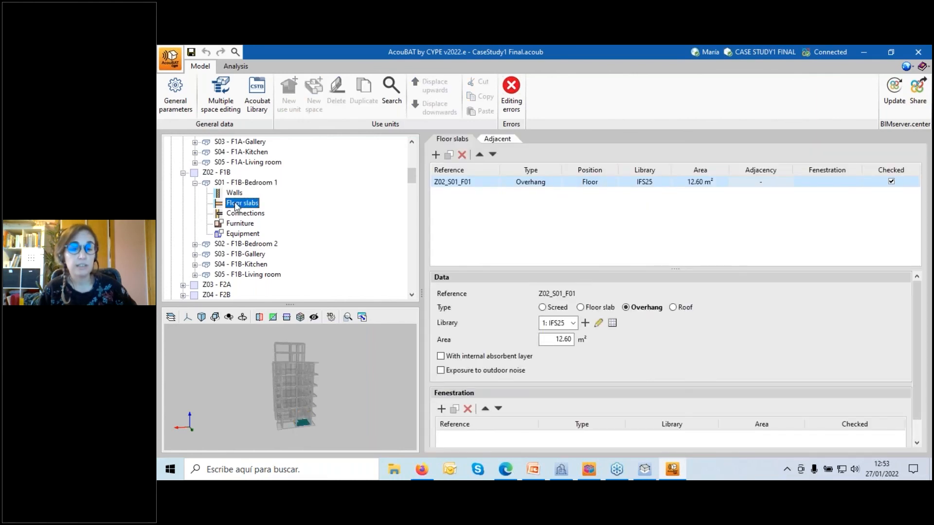
View the library's space types and the definition of the IFS25 floor slab.
{"action": "scroll", "coordinate": [245, 202], "scroll_direction": "up", "scroll_amount": 7}
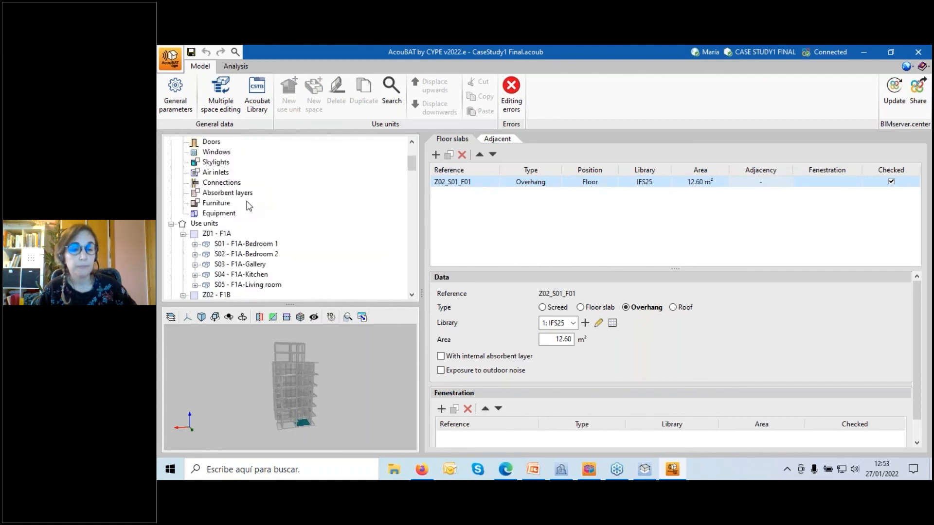
{"action": "left_click", "coordinate": [212, 162]}
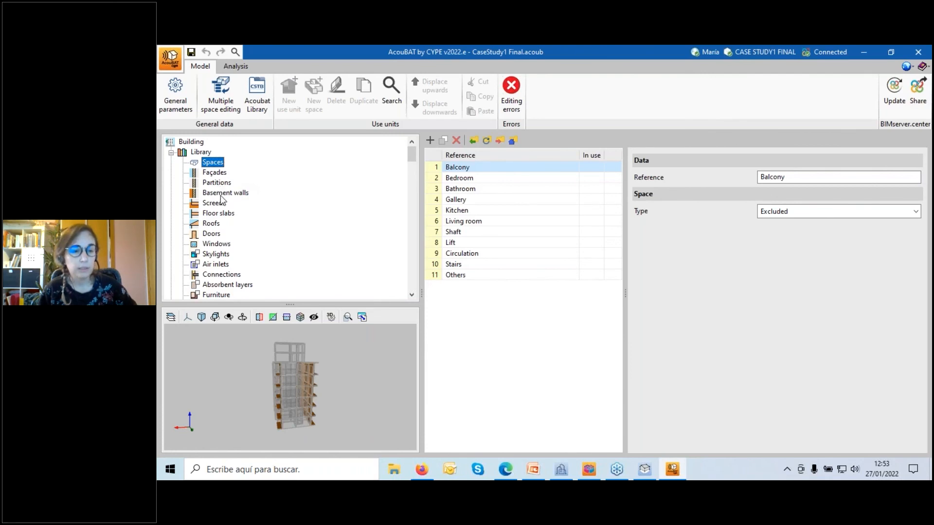
{"action": "left_click", "coordinate": [218, 214]}
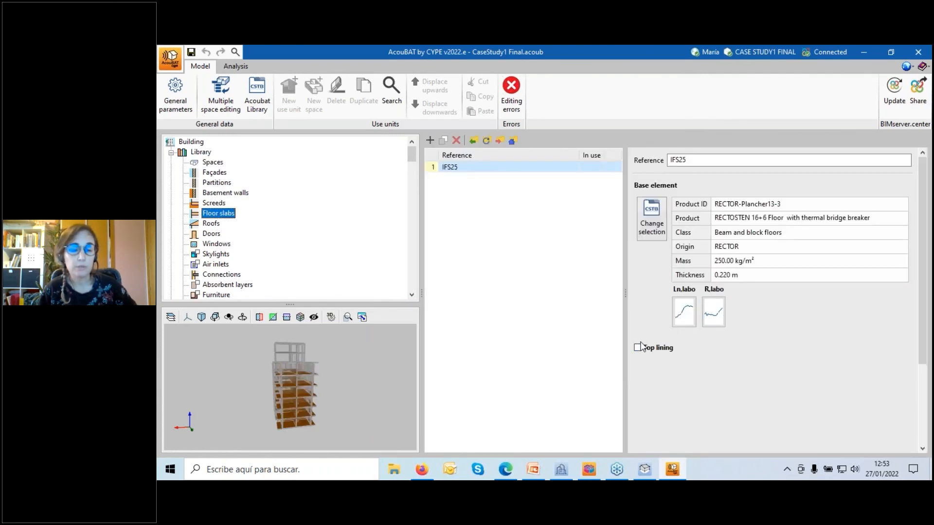
View the analysis results of F1B-Bedroom 1 and inspect F2B-Bedroom 2's space data and Bedroom space type, closing both without changes.
{"action": "left_click", "coordinate": [244, 68]}
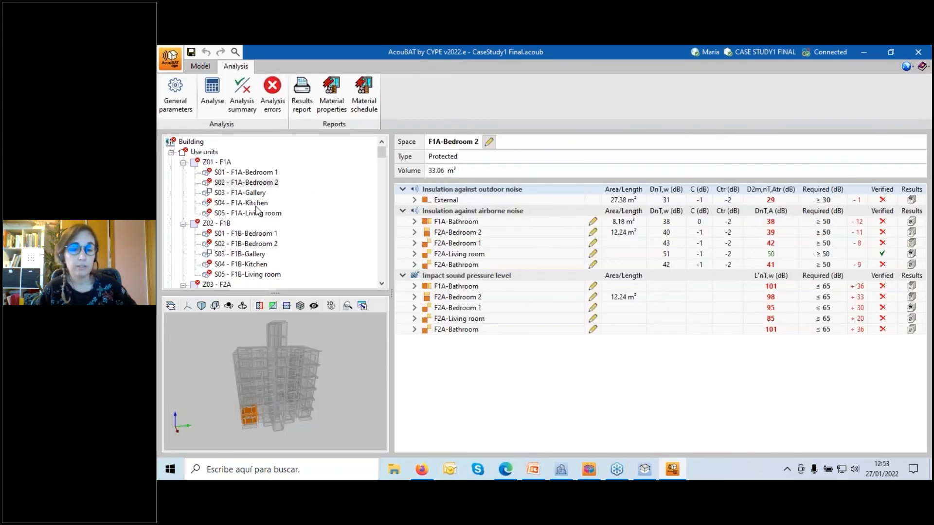
{"action": "left_click", "coordinate": [249, 233]}
{"action": "scroll", "coordinate": [253, 236], "scroll_direction": "down", "scroll_amount": 4}
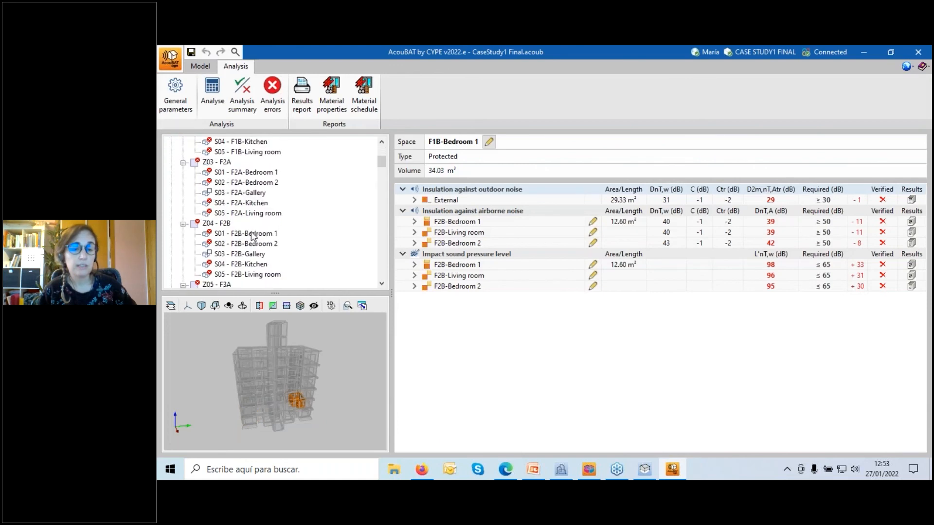
{"action": "left_click", "coordinate": [593, 244]}
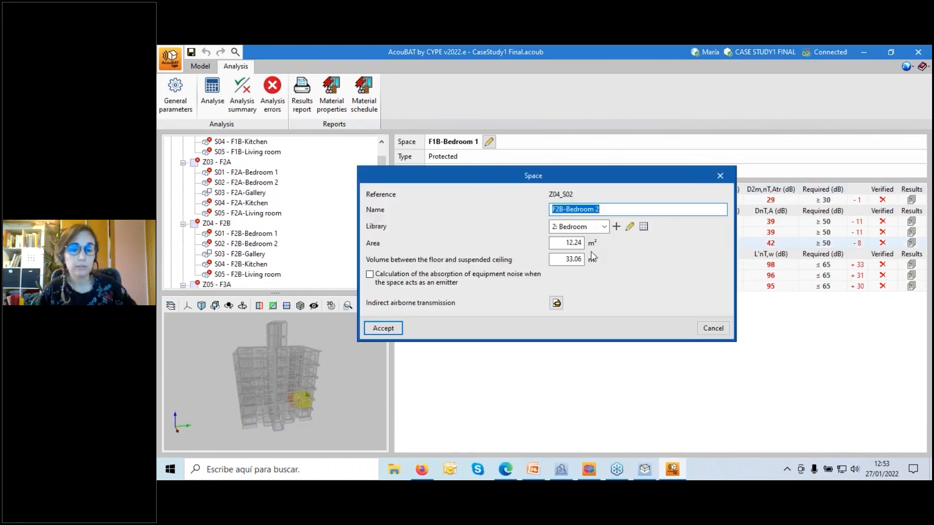
{"action": "left_click", "coordinate": [630, 226]}
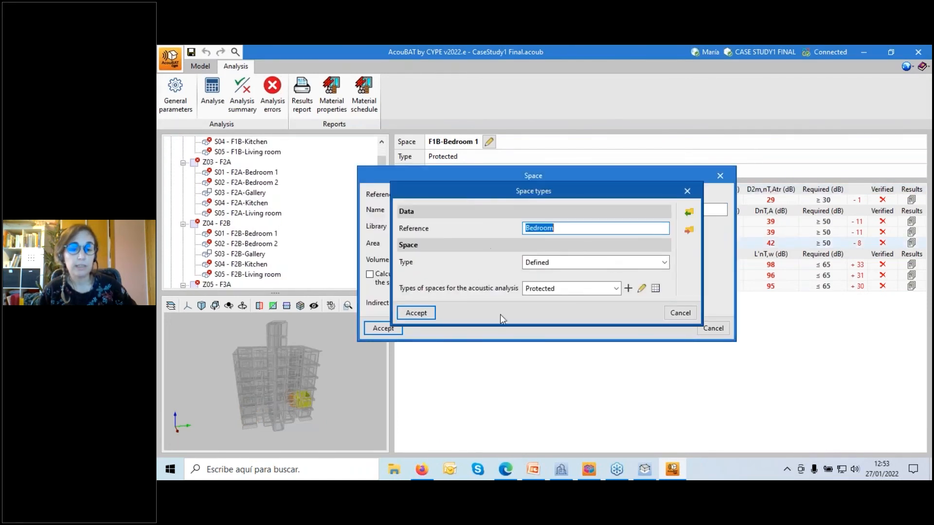
{"action": "left_click", "coordinate": [687, 191]}
{"action": "left_click", "coordinate": [720, 176]}
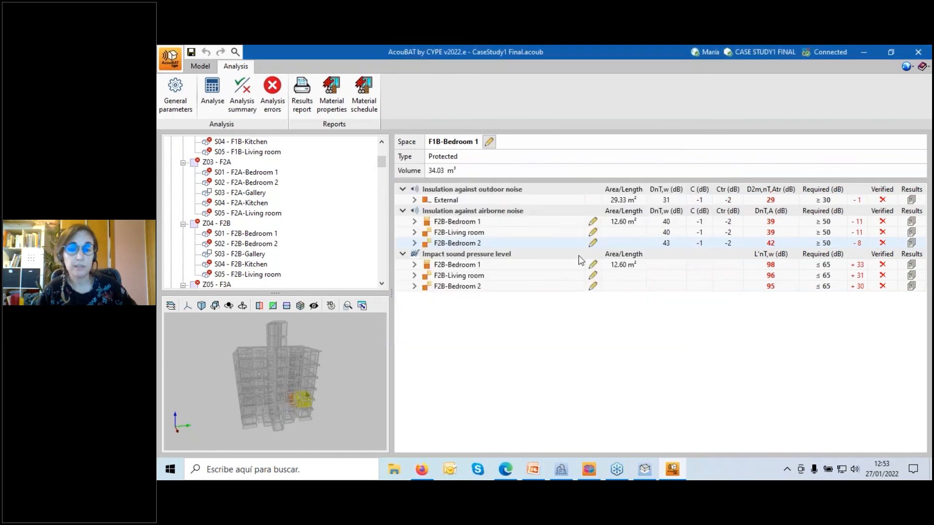
Preview the results report with only spaces that fail and view its available export formats.
{"action": "left_click", "coordinate": [305, 108]}
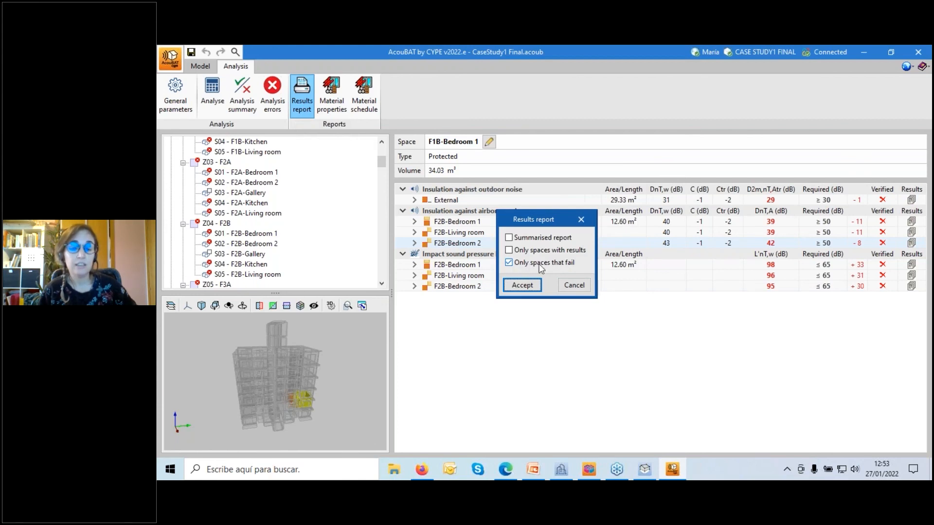
{"action": "left_click", "coordinate": [520, 285]}
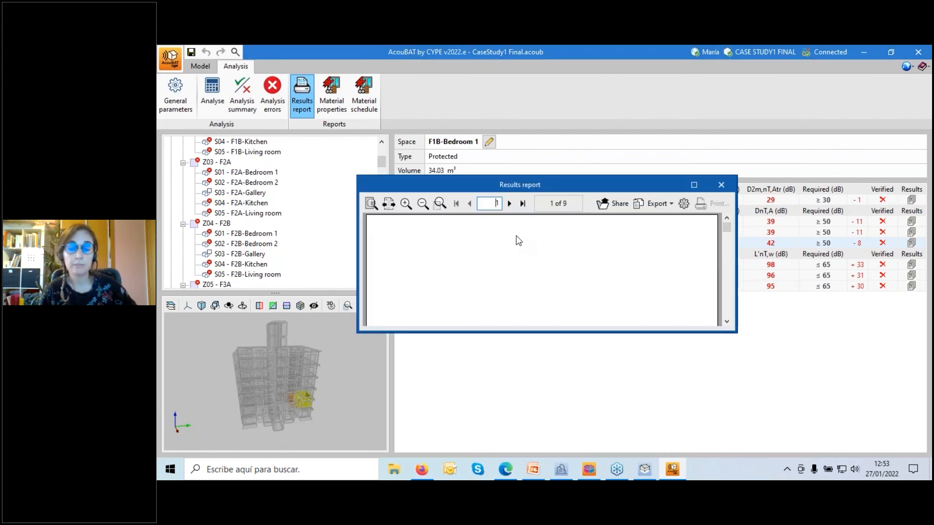
{"action": "left_click", "coordinate": [652, 205]}
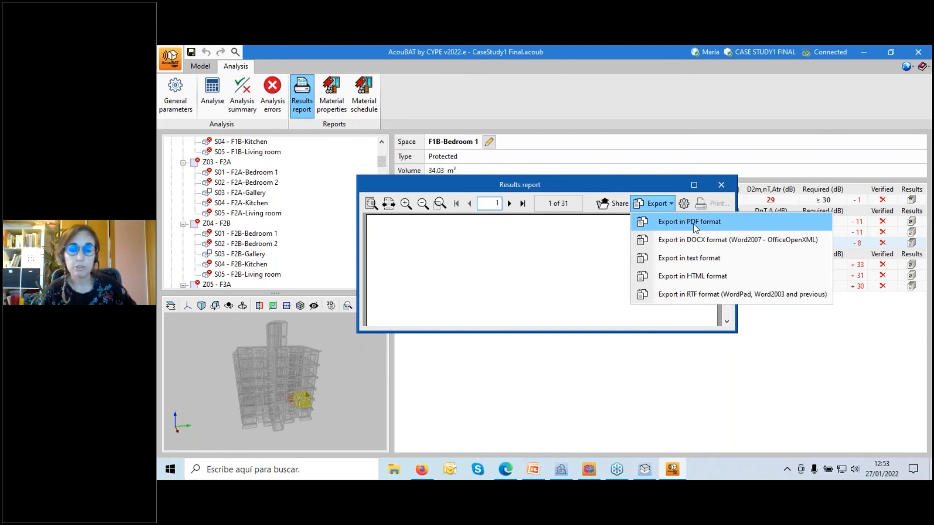
{"action": "left_click", "coordinate": [725, 185]}
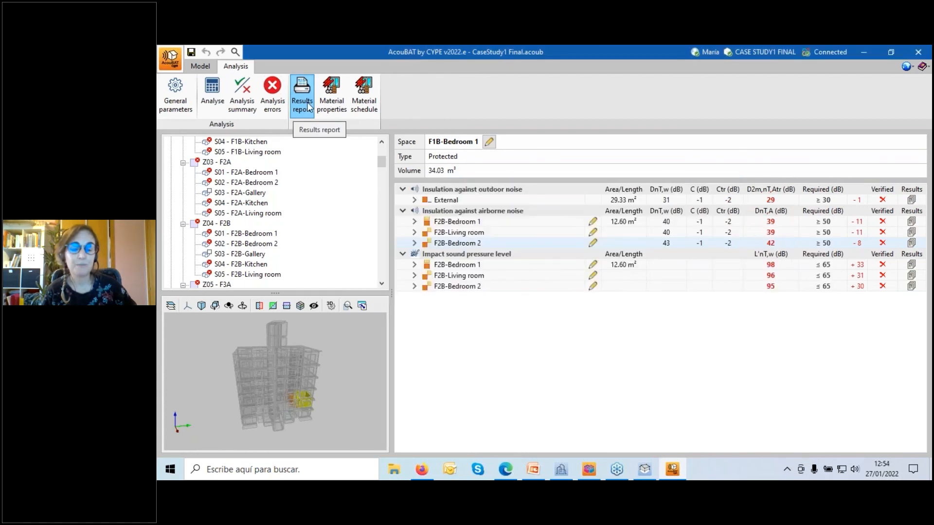
Preview the results report again with the option Only spaces that fail turned off, and close it.
{"action": "left_click", "coordinate": [307, 103]}
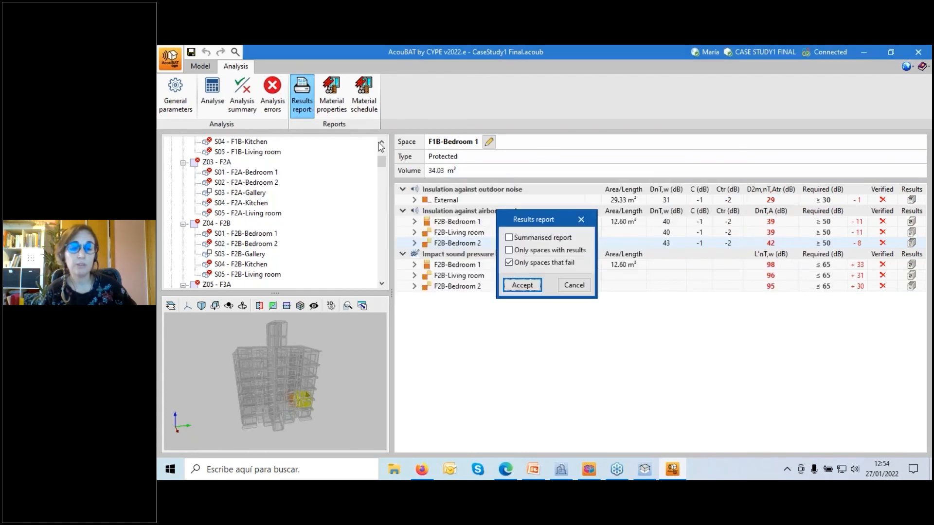
{"action": "left_click", "coordinate": [514, 264]}
{"action": "left_click", "coordinate": [519, 262]}
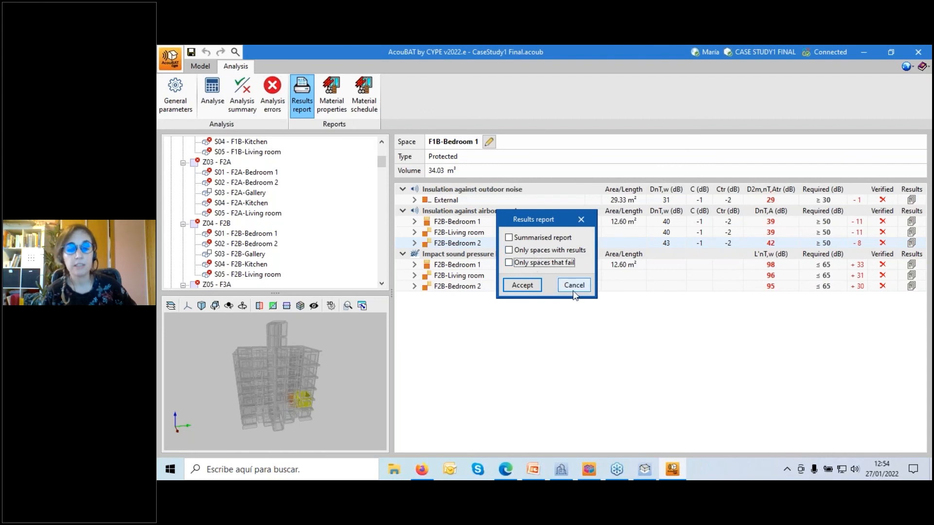
{"action": "left_click", "coordinate": [517, 287]}
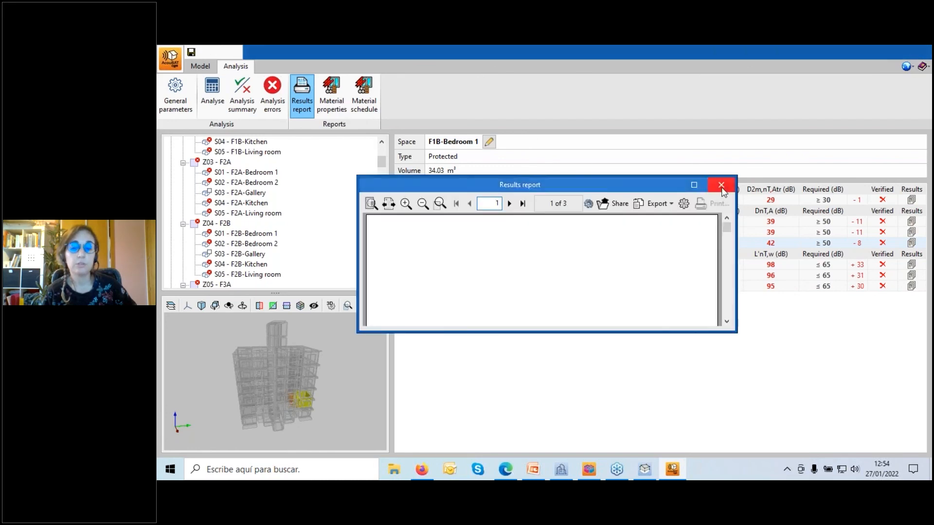
{"action": "left_click", "coordinate": [721, 186]}
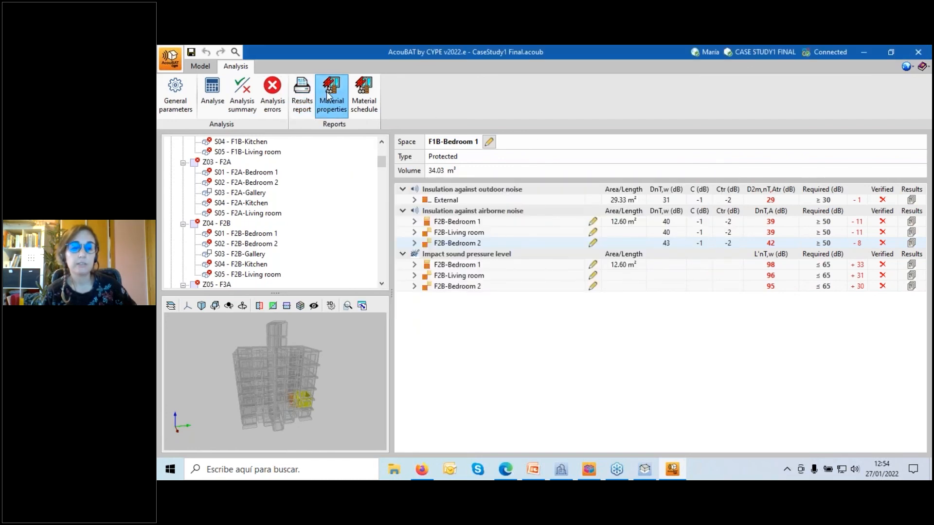
Preview the Material properties report in a maximised window, page through it to page 12, and close it.
{"action": "left_click", "coordinate": [328, 96]}
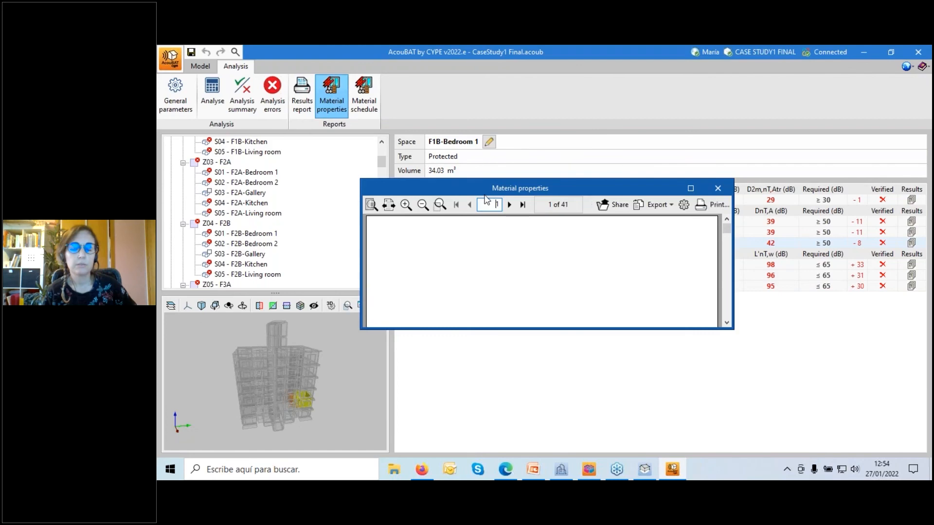
{"action": "left_click", "coordinate": [690, 188]}
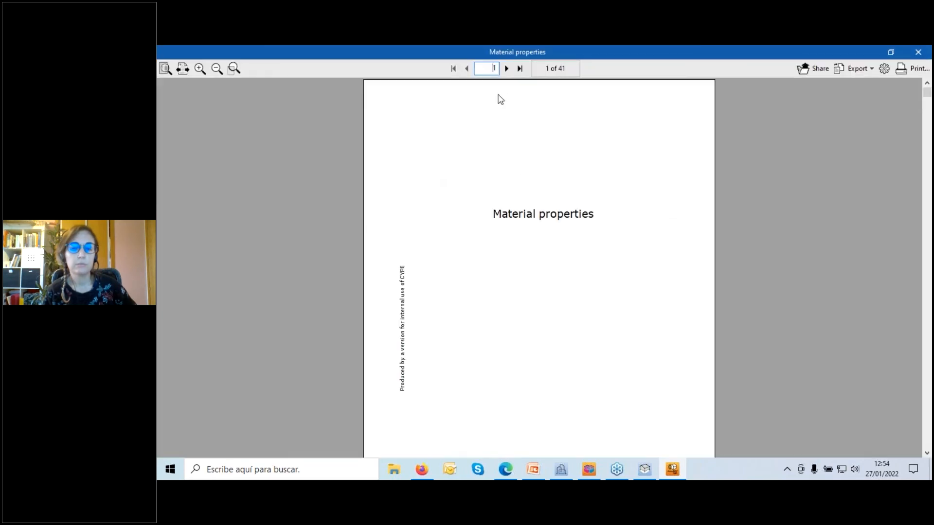
{"action": "left_click", "coordinate": [506, 69]}
{"action": "left_click", "coordinate": [506, 68]}
{"action": "left_click", "coordinate": [506, 68]}
{"action": "left_click", "coordinate": [507, 68]}
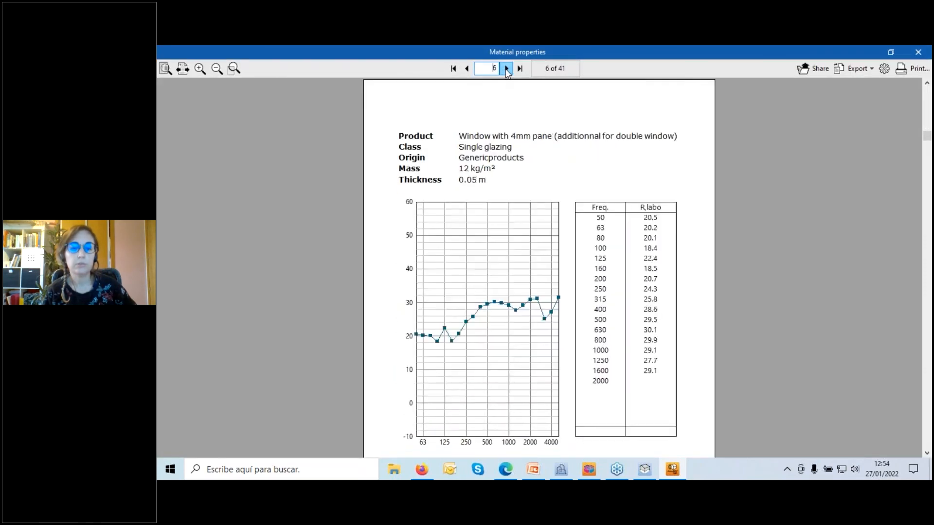
{"action": "left_click", "coordinate": [506, 68]}
{"action": "left_click", "coordinate": [506, 69]}
{"action": "left_click", "coordinate": [507, 69]}
{"action": "left_click", "coordinate": [506, 68]}
{"action": "left_click", "coordinate": [506, 68]}
{"action": "left_click", "coordinate": [506, 68]}
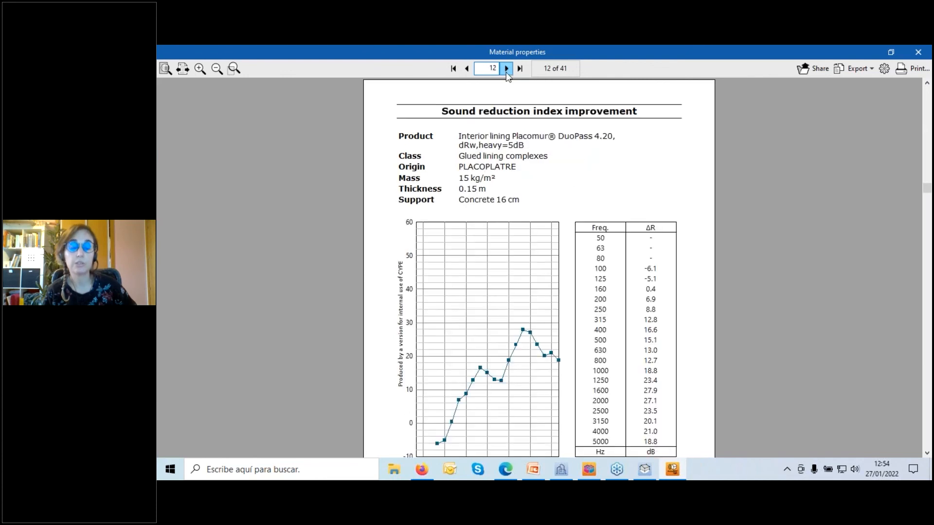
{"action": "left_click", "coordinate": [917, 52]}
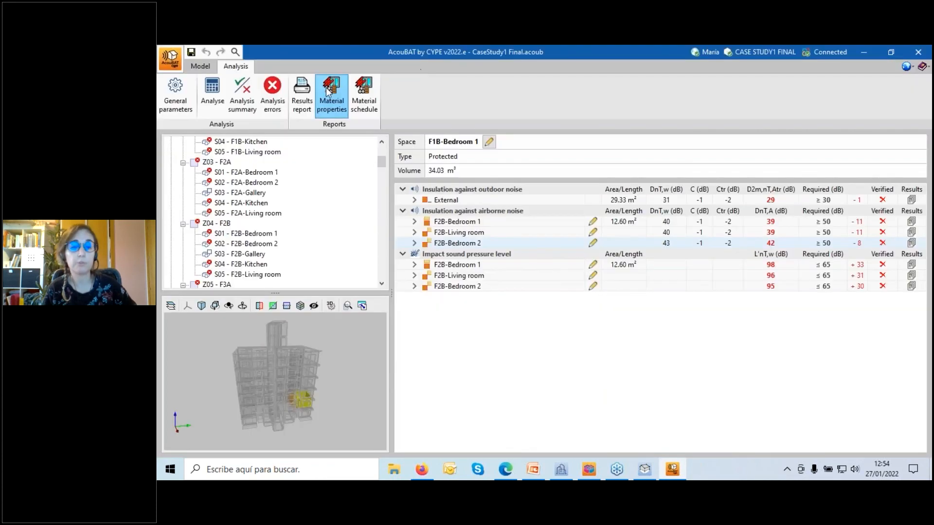
Preview the Material schedule report in a maximised window, page through to its last page, and close it.
{"action": "left_click", "coordinate": [372, 95]}
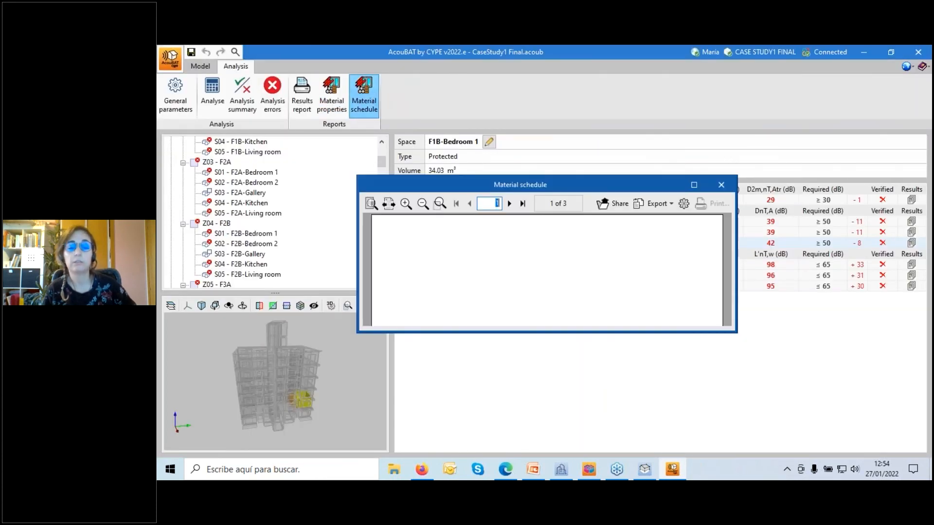
{"action": "left_click", "coordinate": [693, 185]}
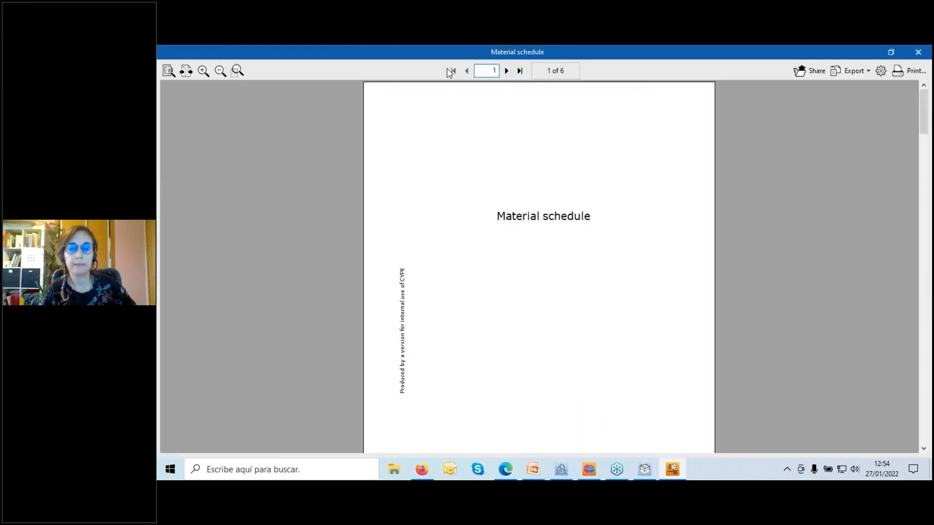
{"action": "left_click", "coordinate": [505, 71]}
{"action": "left_click", "coordinate": [506, 72]}
{"action": "left_click", "coordinate": [505, 72]}
{"action": "left_click", "coordinate": [505, 72]}
{"action": "left_click", "coordinate": [506, 71]}
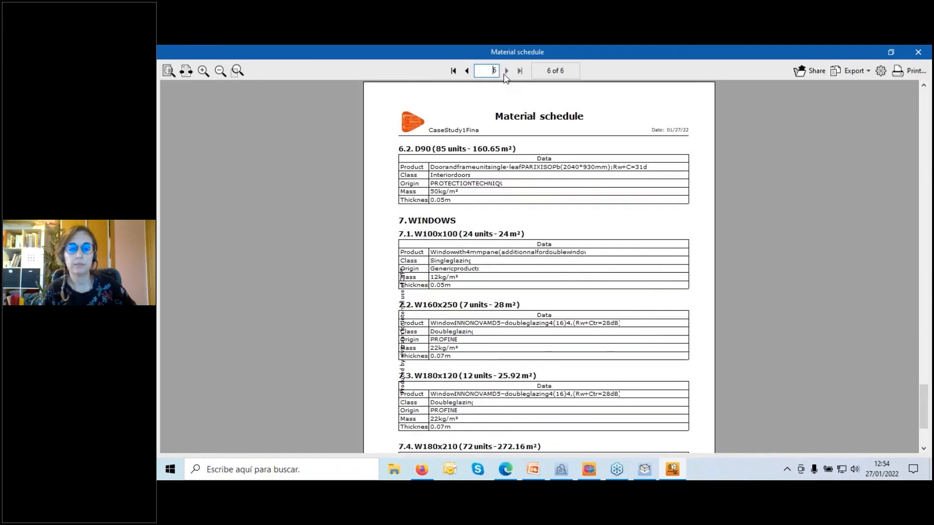
{"action": "left_click", "coordinate": [917, 53]}
{"action": "scroll", "coordinate": [233, 230], "scroll_direction": "up", "scroll_amount": 2}
{"action": "scroll", "coordinate": [232, 230], "scroll_direction": "down", "scroll_amount": 12}
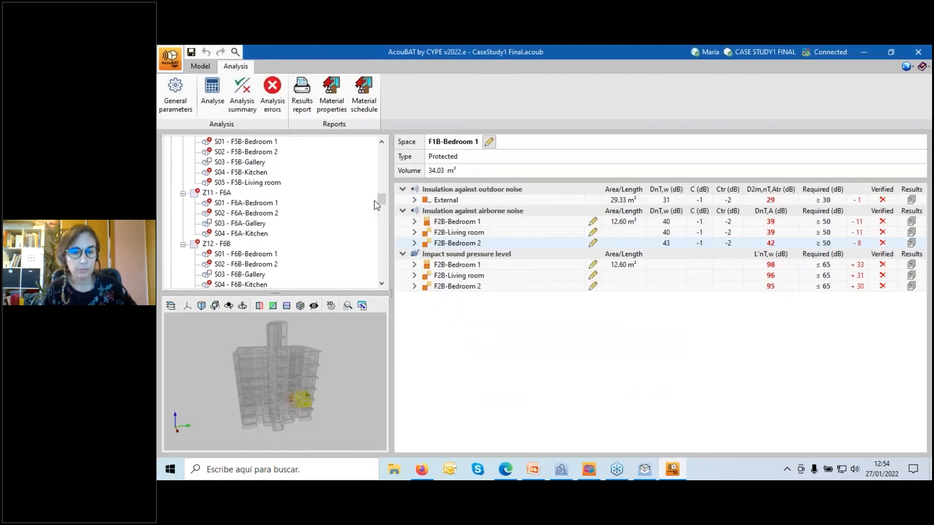
{"action": "left_click_drag", "start_coordinate": [380, 199], "coordinate": [410, 152]}
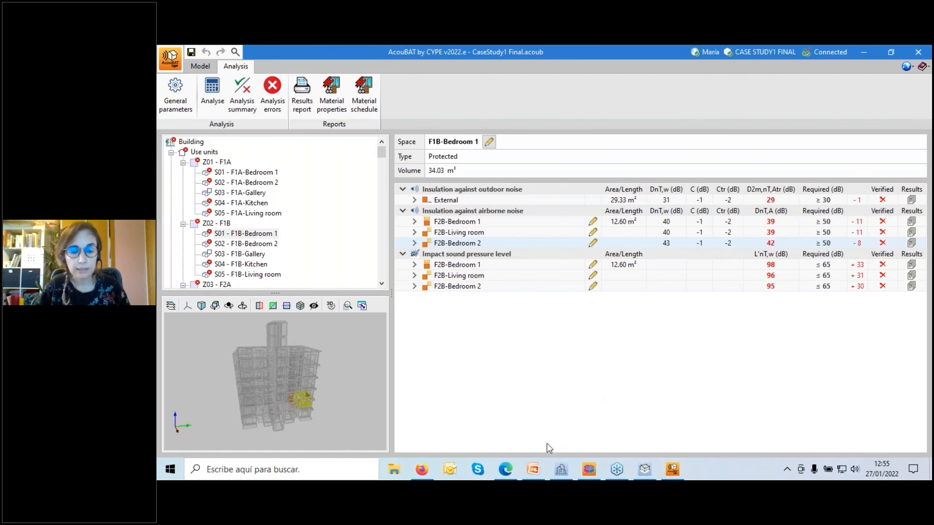
Switch to the web browsers, view the CASE STUDY1 FINAL project page in Edge, and show the BIMserver.center home page in Firefox.
{"action": "left_click", "coordinate": [505, 470]}
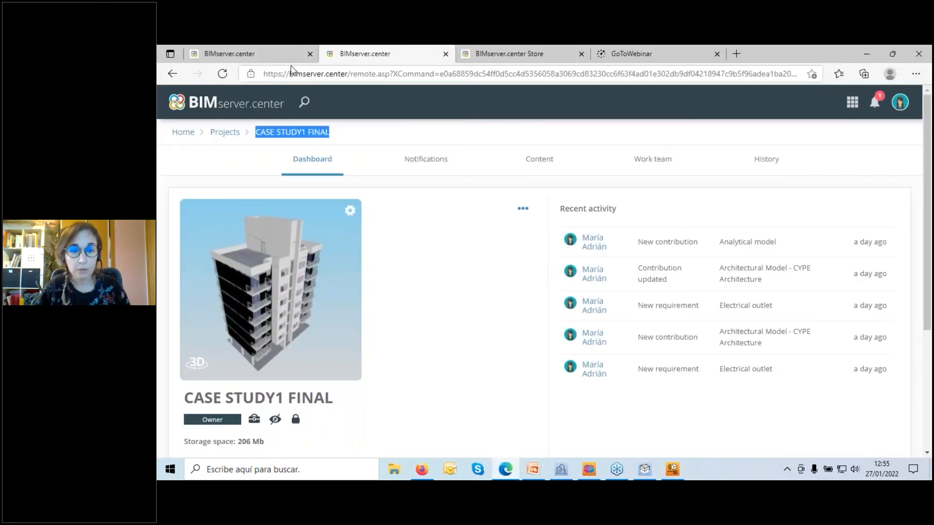
{"action": "left_click", "coordinate": [421, 469]}
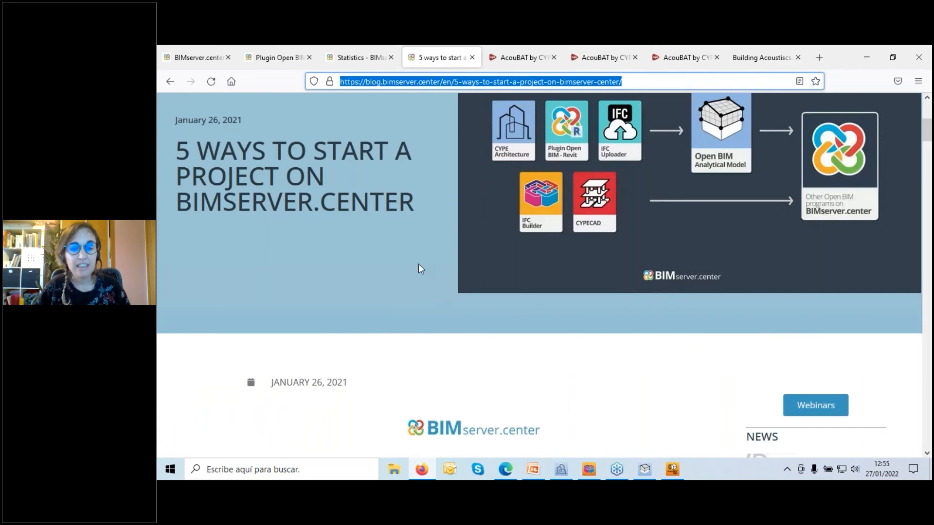
{"action": "left_click", "coordinate": [199, 58]}
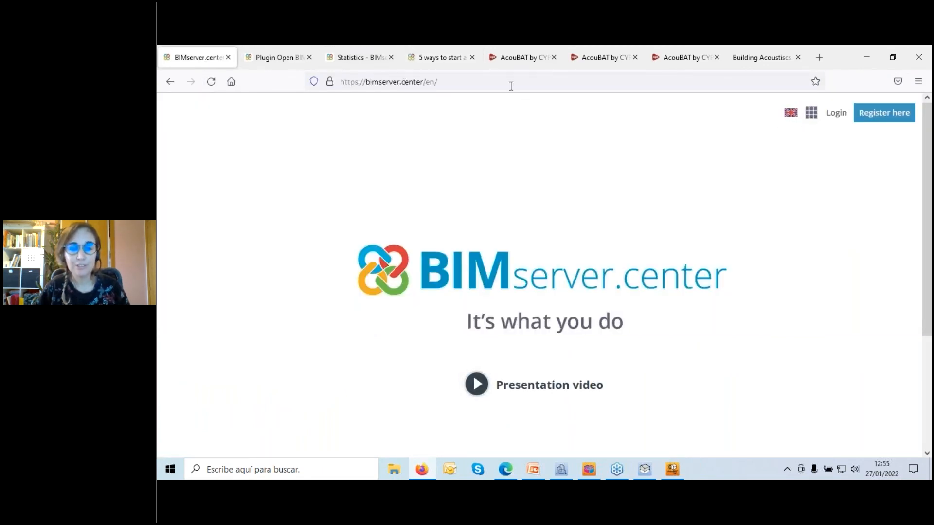
Open the BIMserver.center Store, search its applications for "acoubat", and open the AcouBAT by CYPE application page.
{"action": "left_click", "coordinate": [814, 119]}
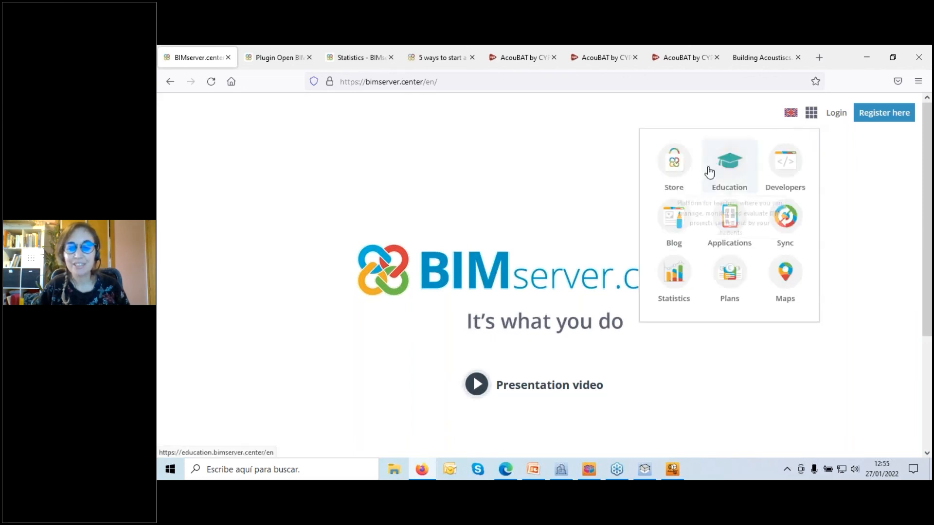
{"action": "left_click", "coordinate": [679, 175]}
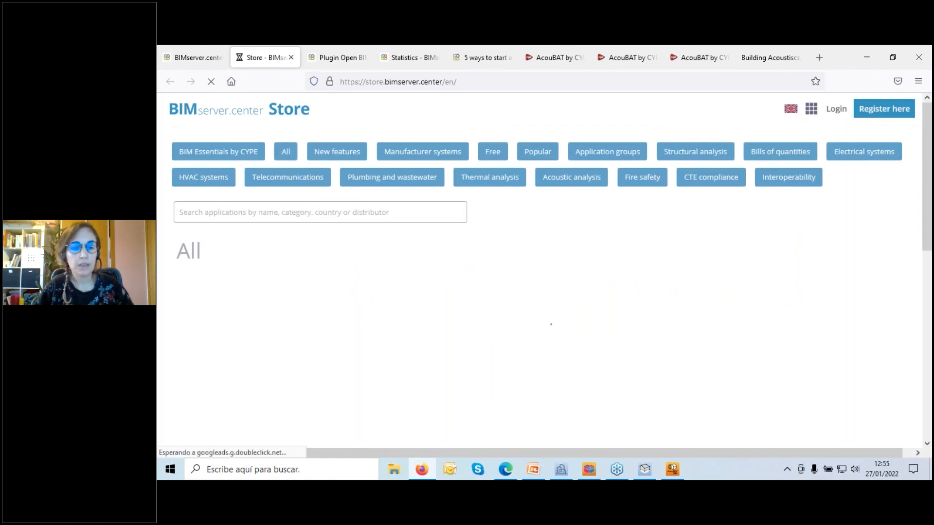
{"action": "type", "text": "acoubat"}
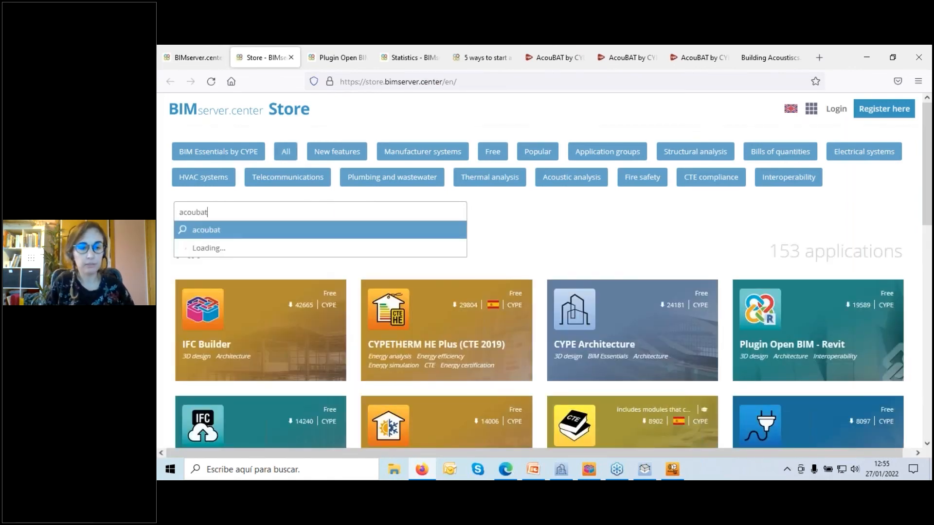
{"action": "key", "text": "Return"}
{"action": "left_click", "coordinate": [280, 319]}
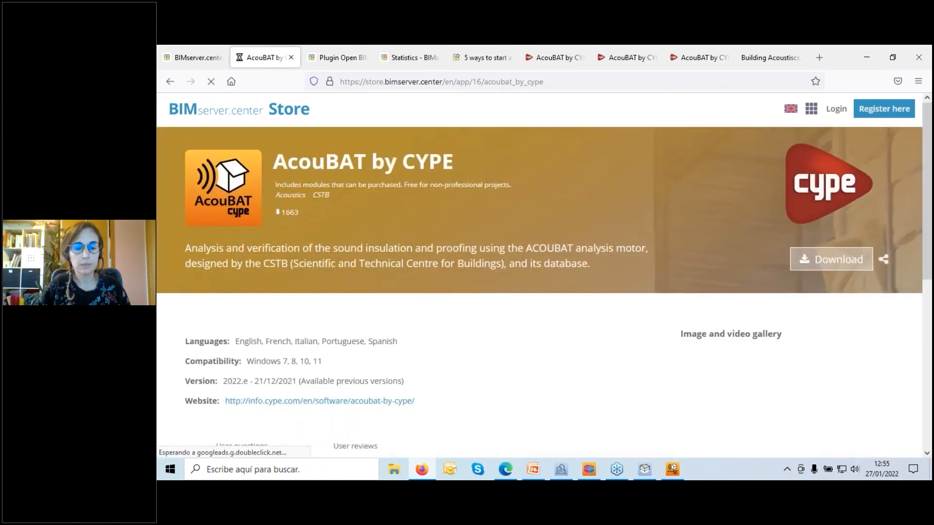
Open the info.cype.com website linked on the AcouBAT by CYPE store page and go to its Learning resources.
{"action": "scroll", "coordinate": [571, 264], "scroll_direction": "down", "scroll_amount": 2}
{"action": "scroll", "coordinate": [571, 264], "scroll_direction": "down", "scroll_amount": 2}
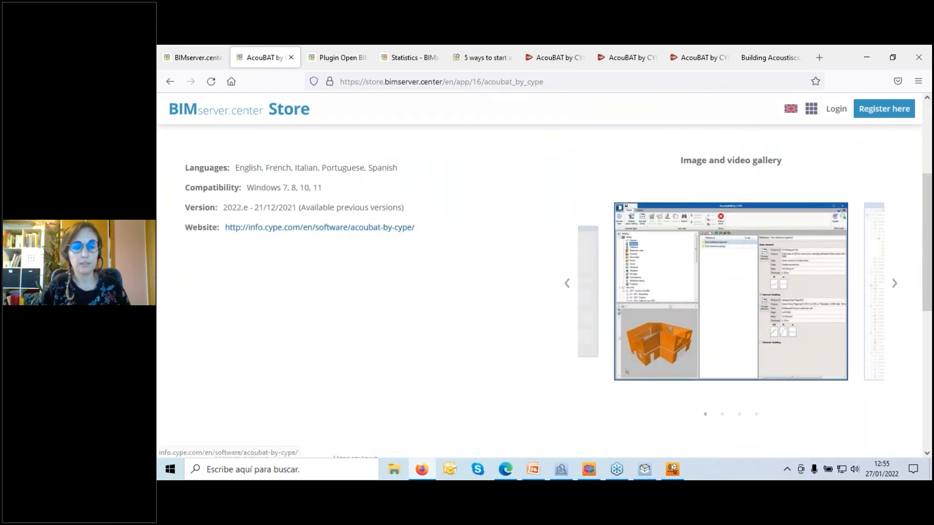
{"action": "left_click", "coordinate": [322, 228]}
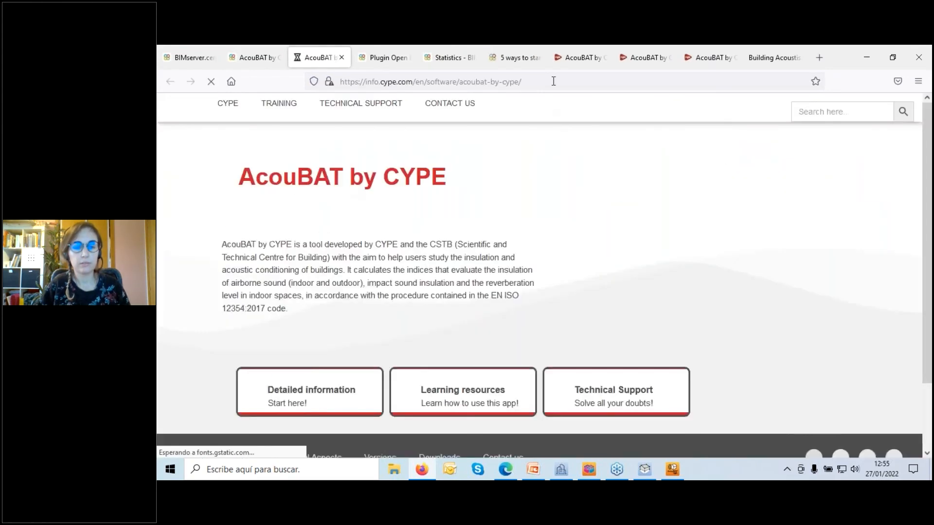
{"action": "left_click", "coordinate": [553, 81]}
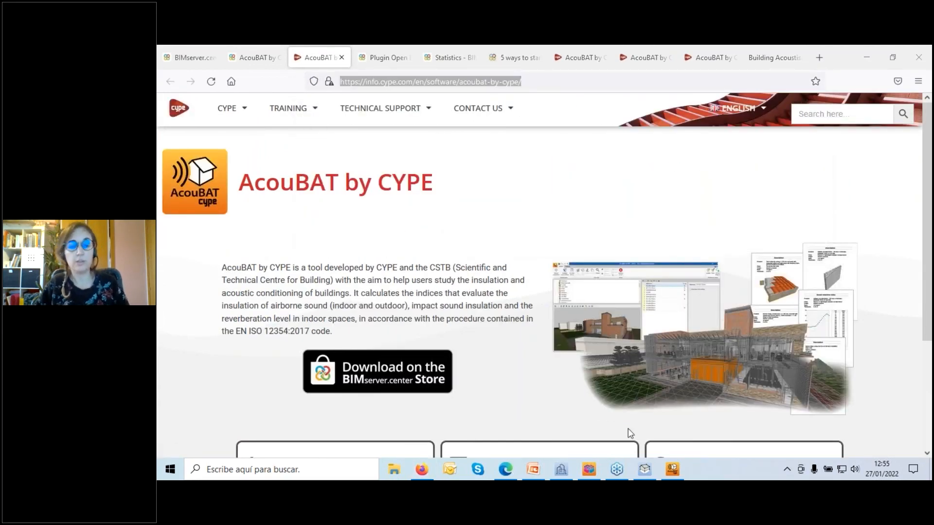
{"action": "scroll", "coordinate": [817, 373], "scroll_direction": "down", "scroll_amount": 3}
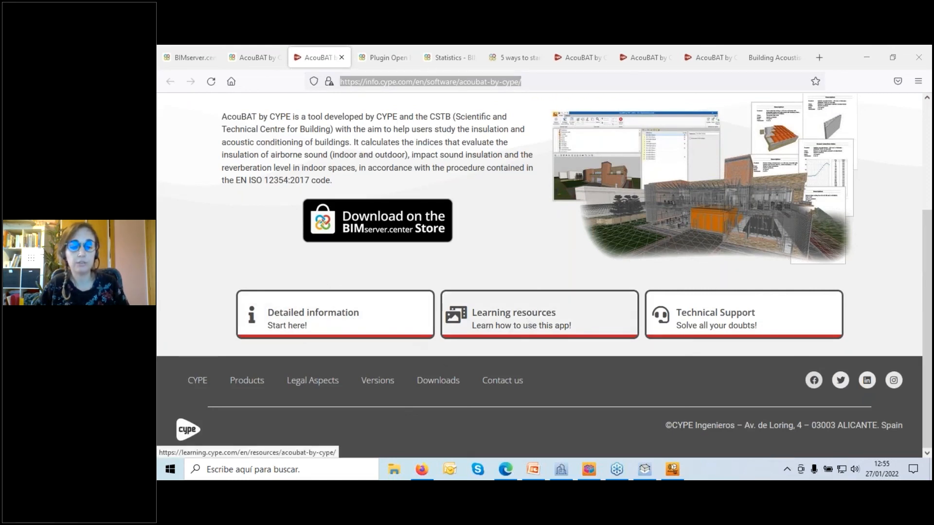
{"action": "left_click", "coordinate": [535, 318]}
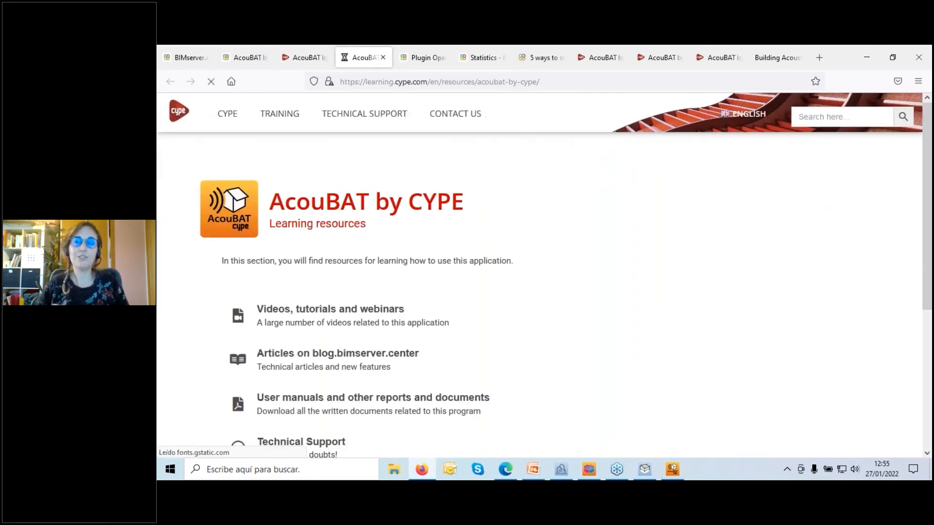